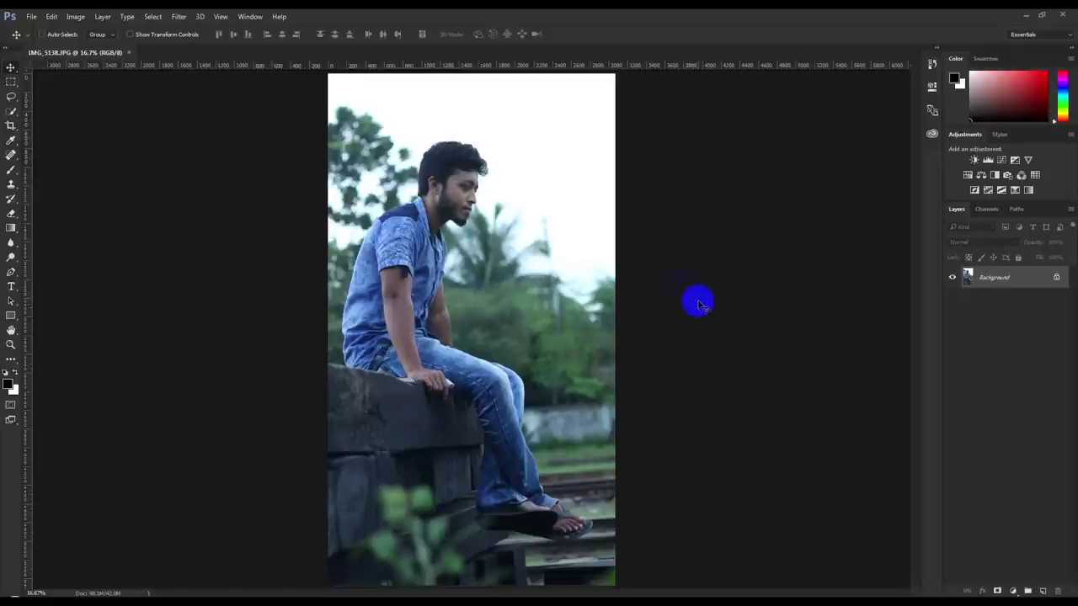
Dismiss the locked Background warning and set the Pen tool to Path mode with Combine Shapes
left_click(598, 269)
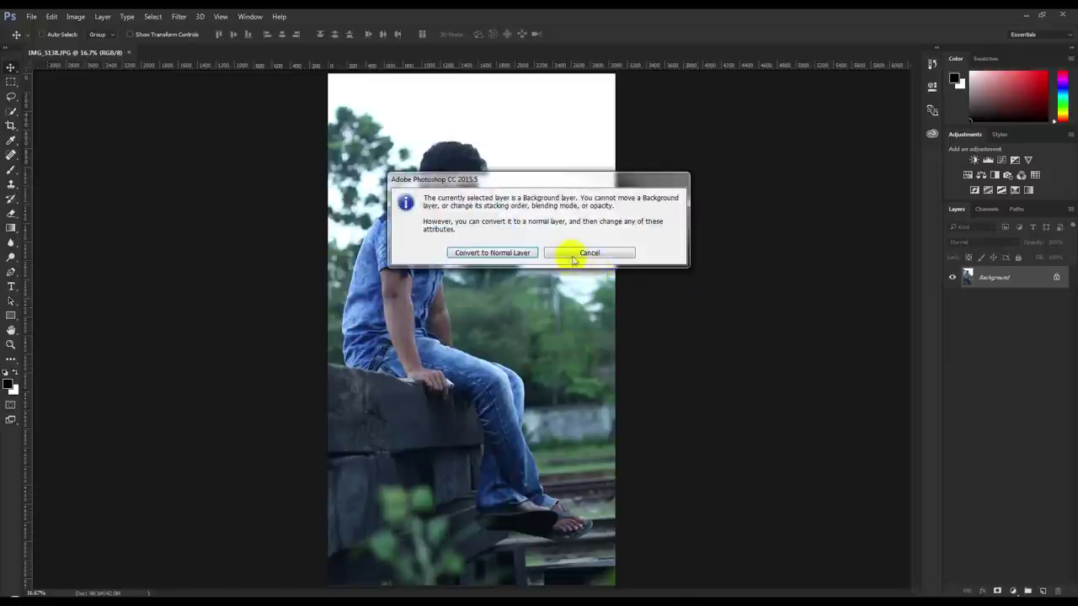
left_click(572, 255)
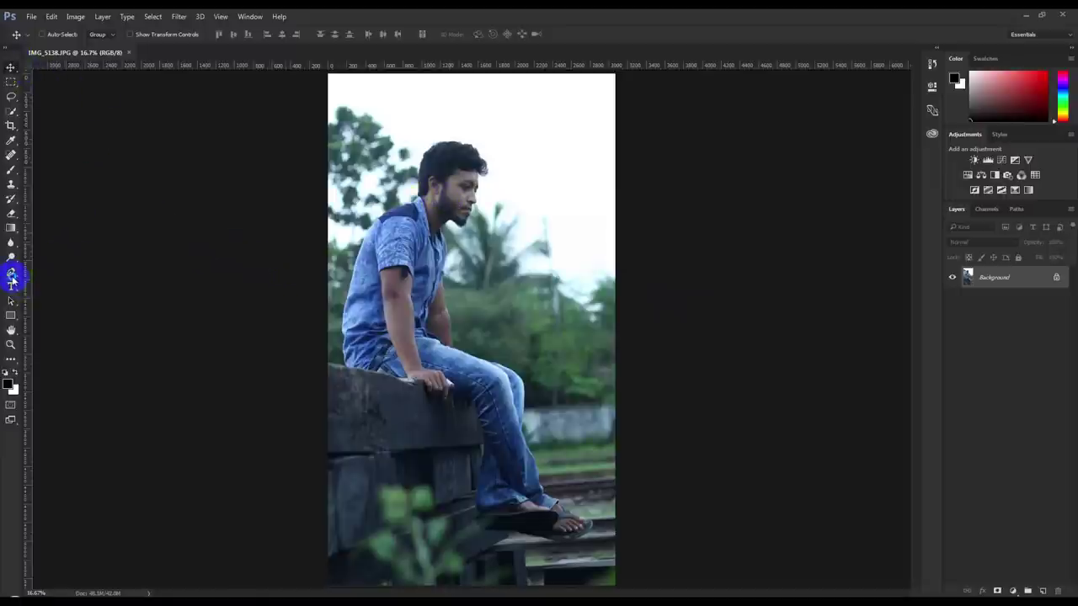
left_click(11, 275)
left_click(39, 275)
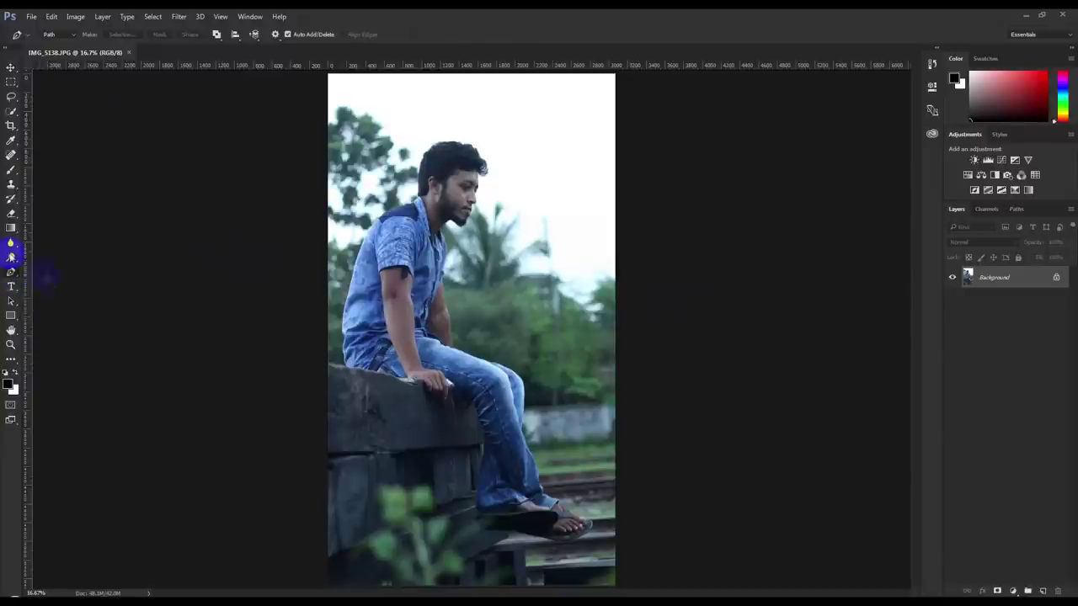
left_click(216, 35)
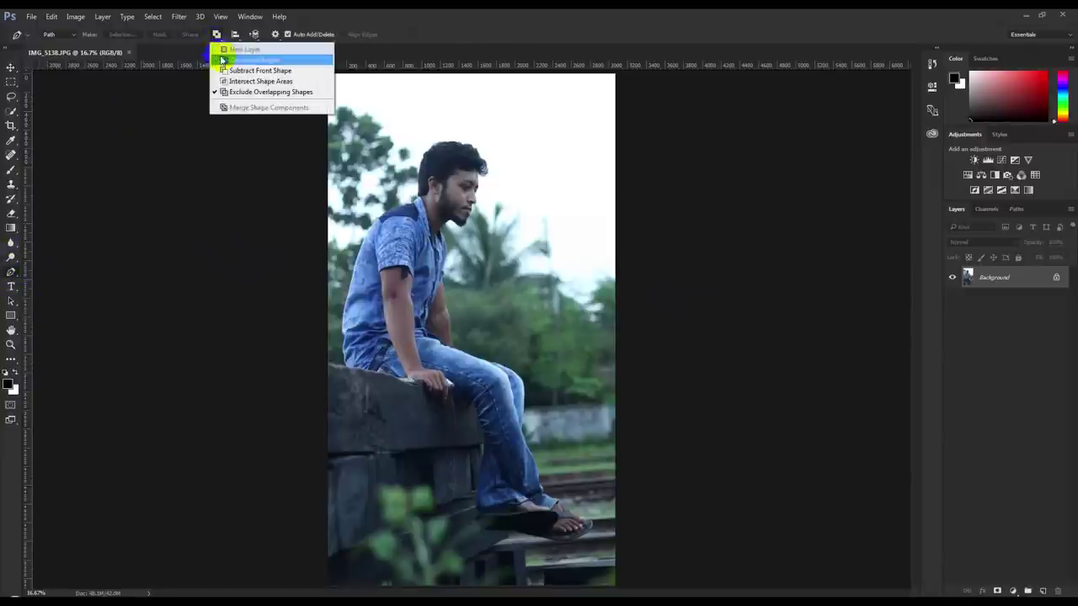
left_click(227, 60)
scroll(327, 360, "up", 3)
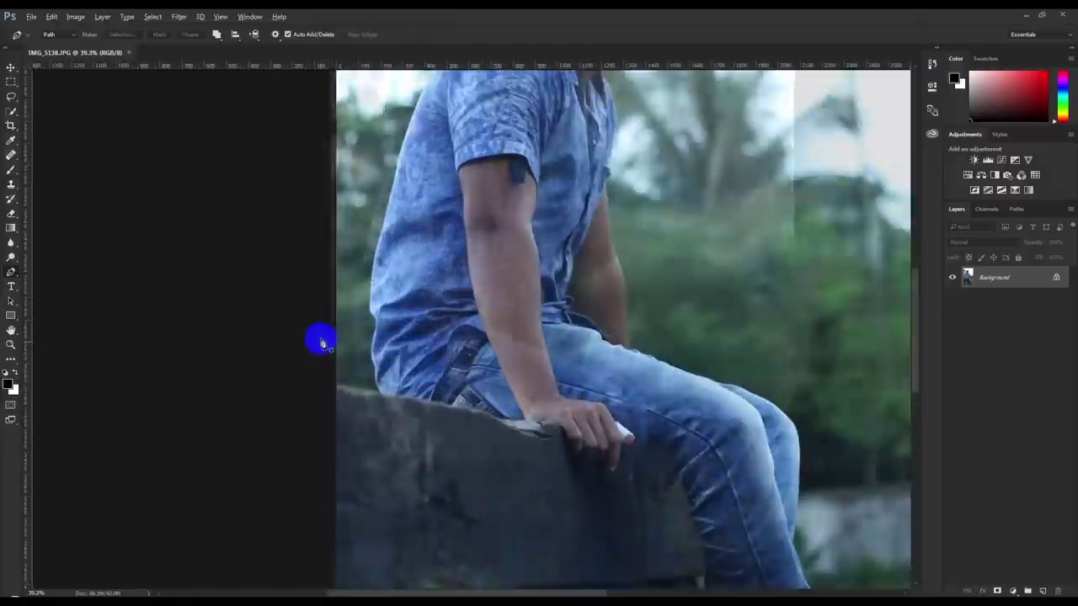
Zoom in and place the first path anchor at the ledge's left edge
scroll(320, 344, "down", 1)
scroll(320, 343, "down", 2)
scroll(321, 343, "up", 2)
scroll(322, 343, "up", 2)
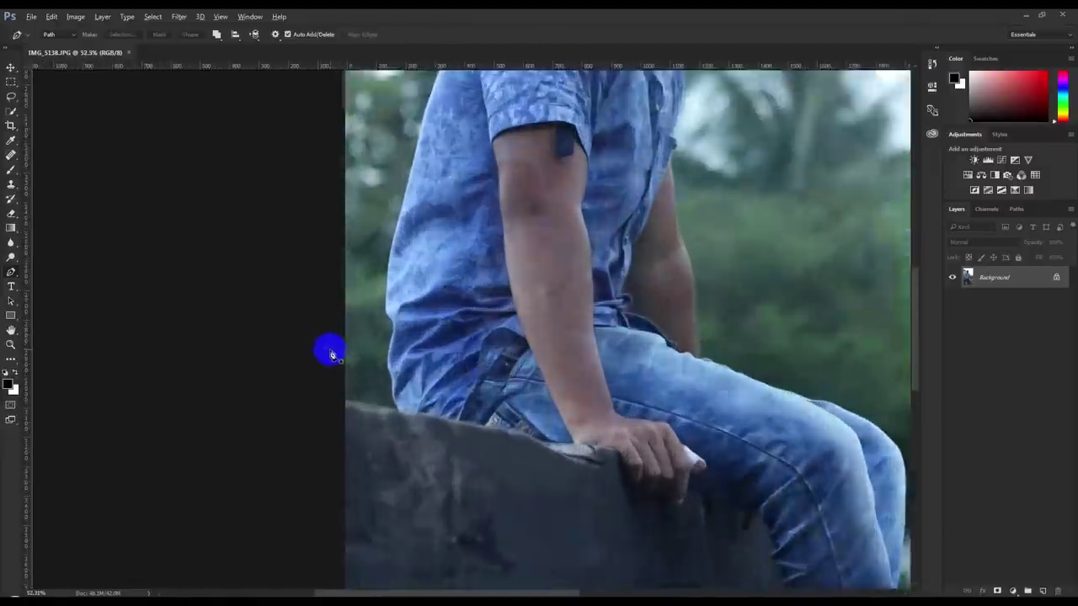
scroll(330, 349, "up", 2)
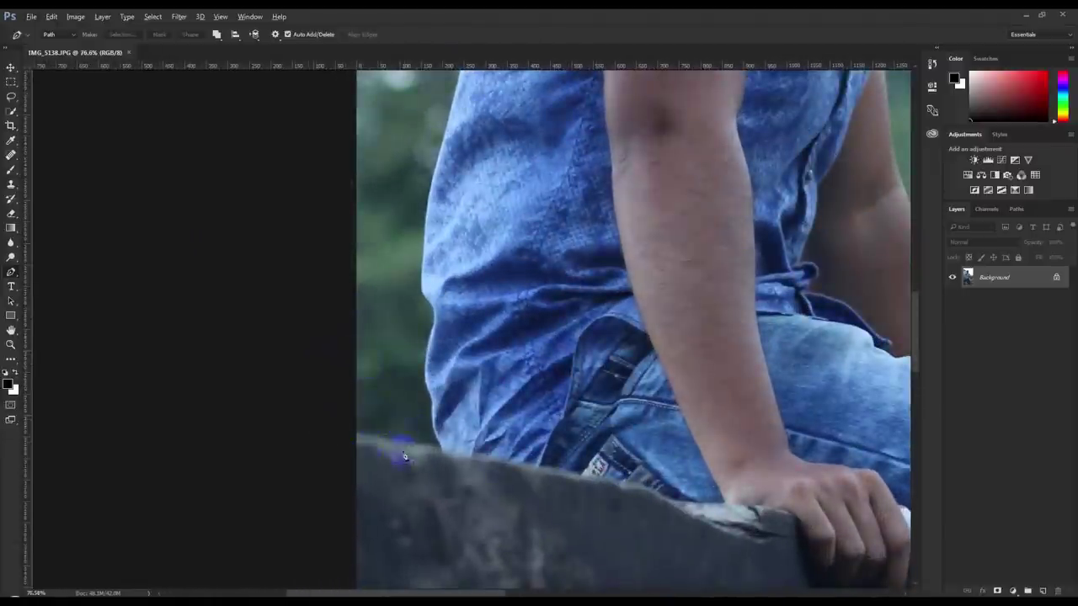
left_click(353, 445)
Add curved anchors up the shirt's back edge toward the shoulder
scroll(442, 436, "up", 1)
scroll(433, 454, "up", 1)
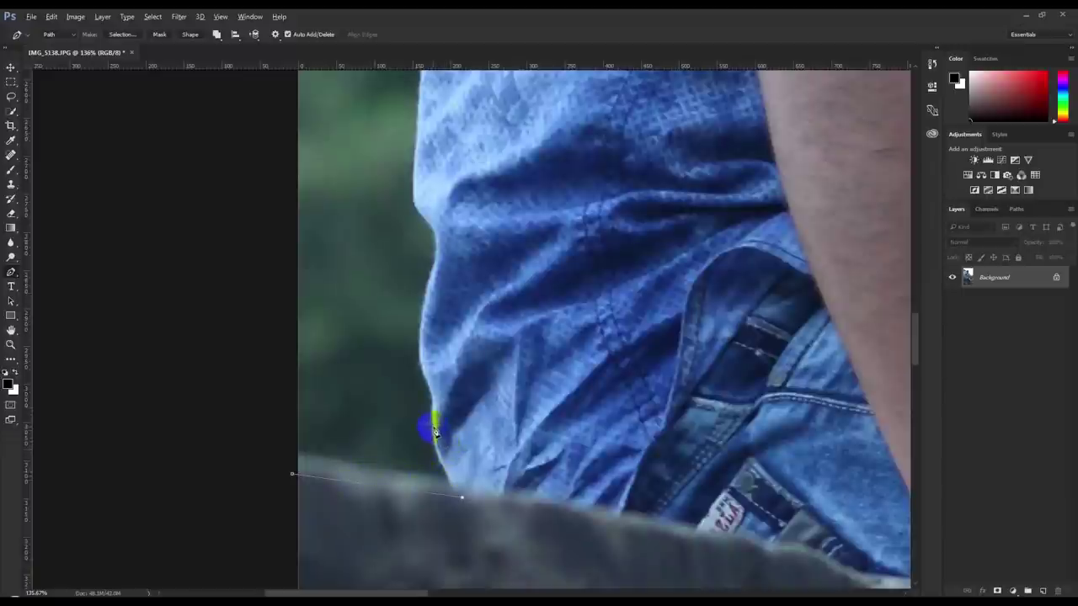
left_click_drag(435, 427, 430, 396)
left_click_drag(437, 430, 421, 361)
left_click_drag(438, 252, 442, 240)
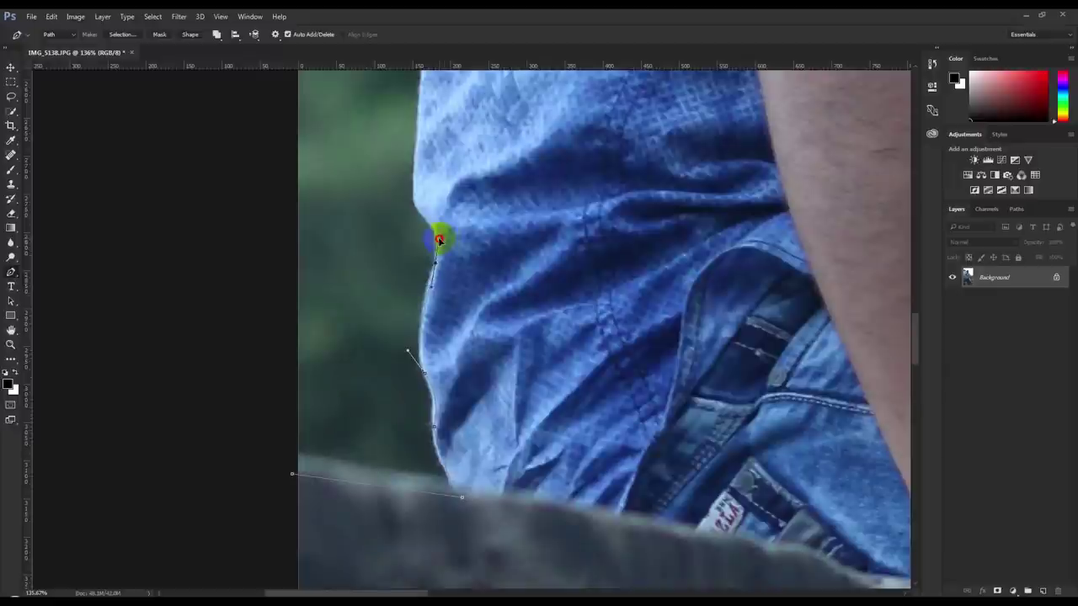
left_click(416, 215)
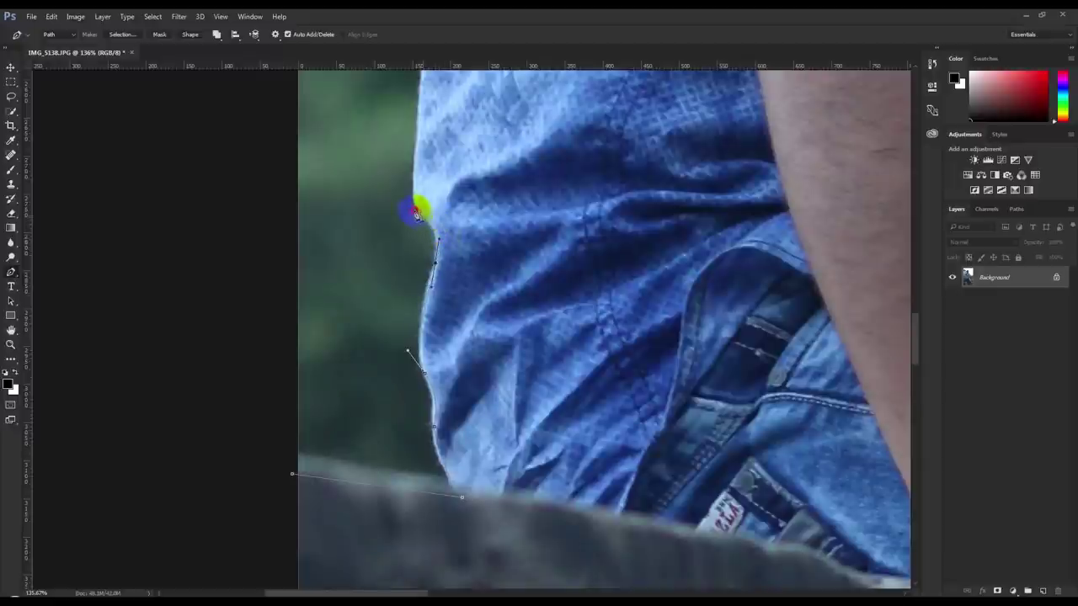
scroll(411, 204, "up", 2)
scroll(415, 206, "up", 2)
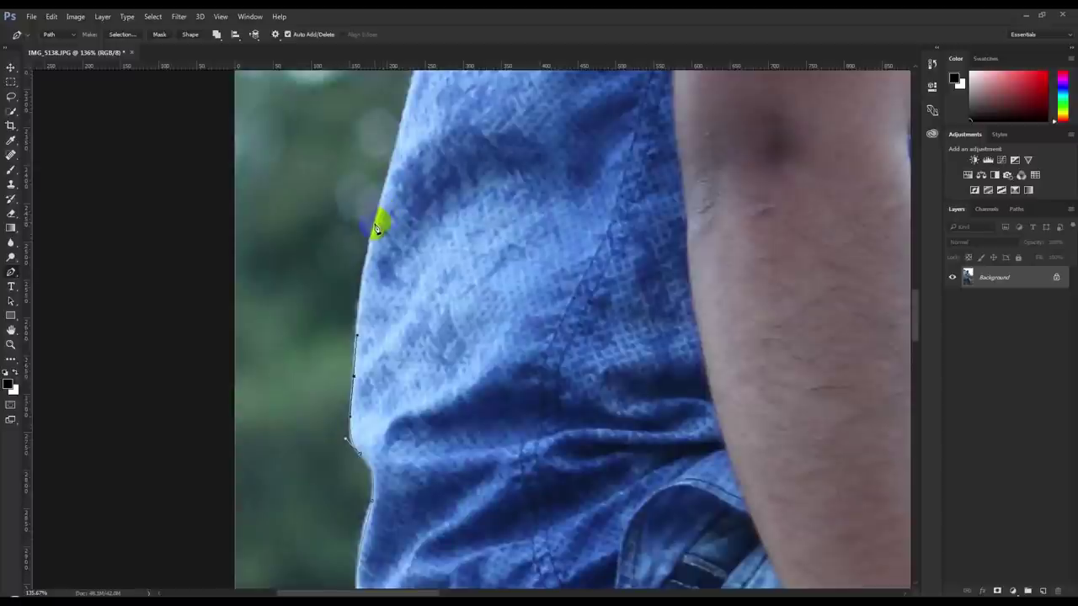
scroll(369, 278, "up", 1)
Extend the path with curved anchors up the shirt's upper back
mouse_move(379, 245)
left_mouse_down()
mouse_move(395, 173)
mouse_move(416, 373)
left_mouse_up()
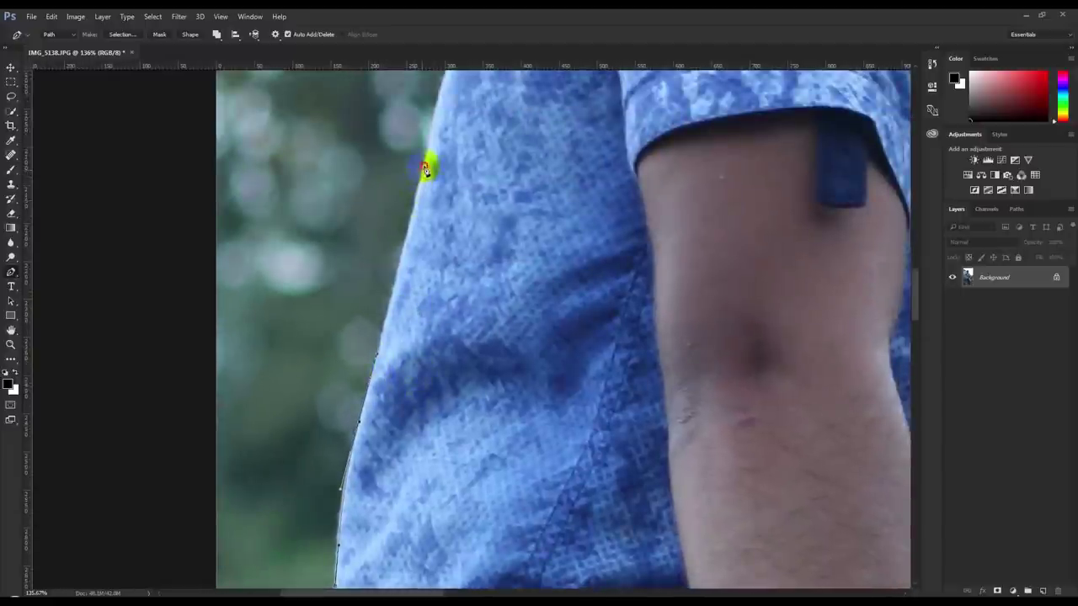
mouse_move(450, 160)
left_mouse_down()
mouse_move(449, 271)
mouse_move(425, 279)
left_mouse_up()
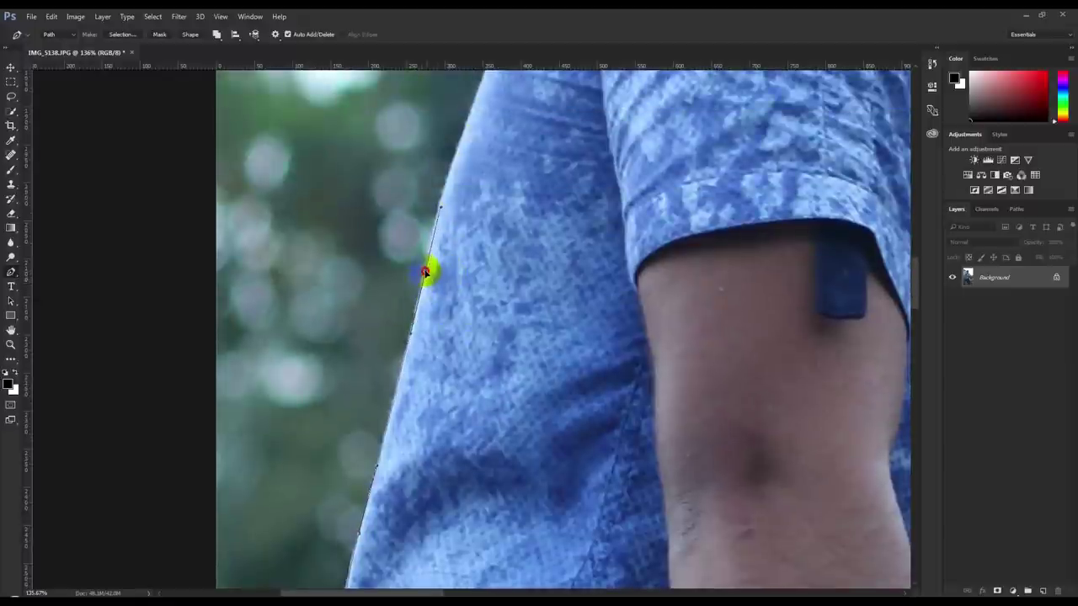
mouse_move(424, 279)
left_mouse_down()
mouse_move(408, 286)
mouse_move(424, 289)
left_mouse_up()
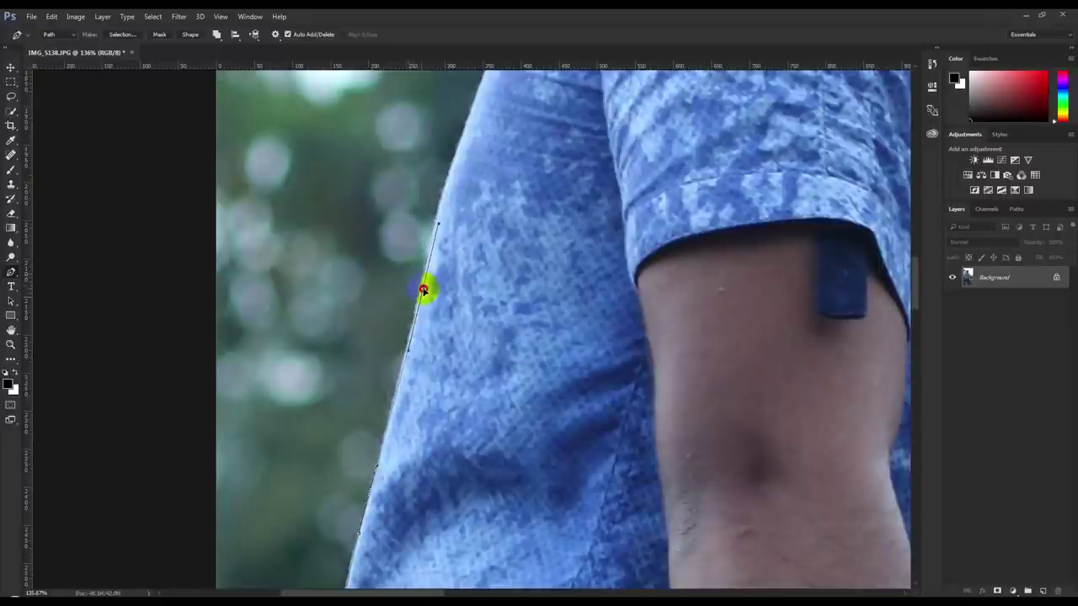
left_click_drag(474, 243, 445, 349)
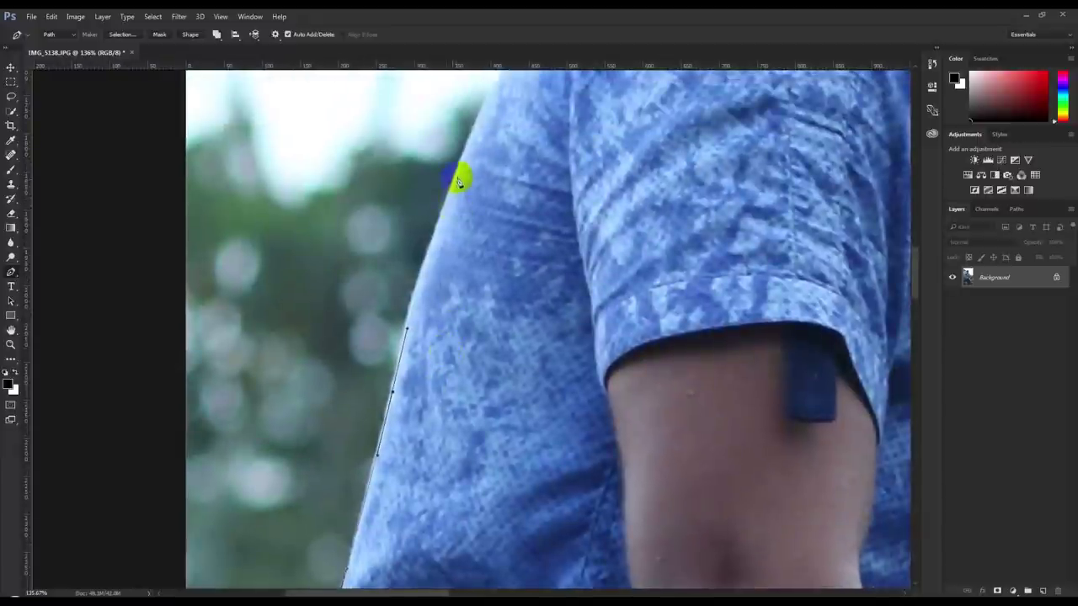
left_click_drag(459, 174, 493, 86)
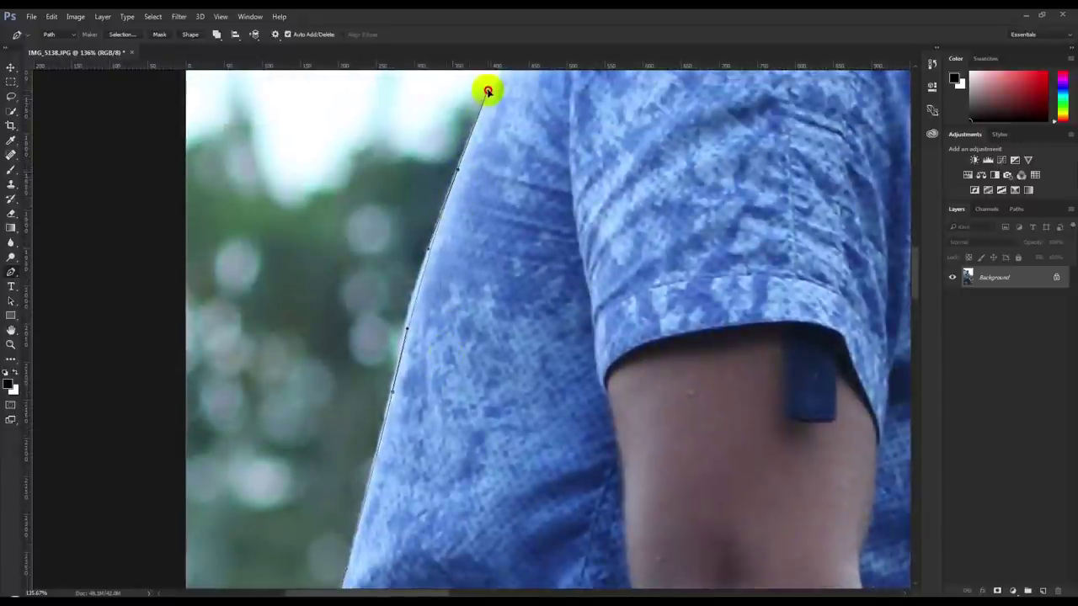
left_click_drag(475, 221, 421, 421)
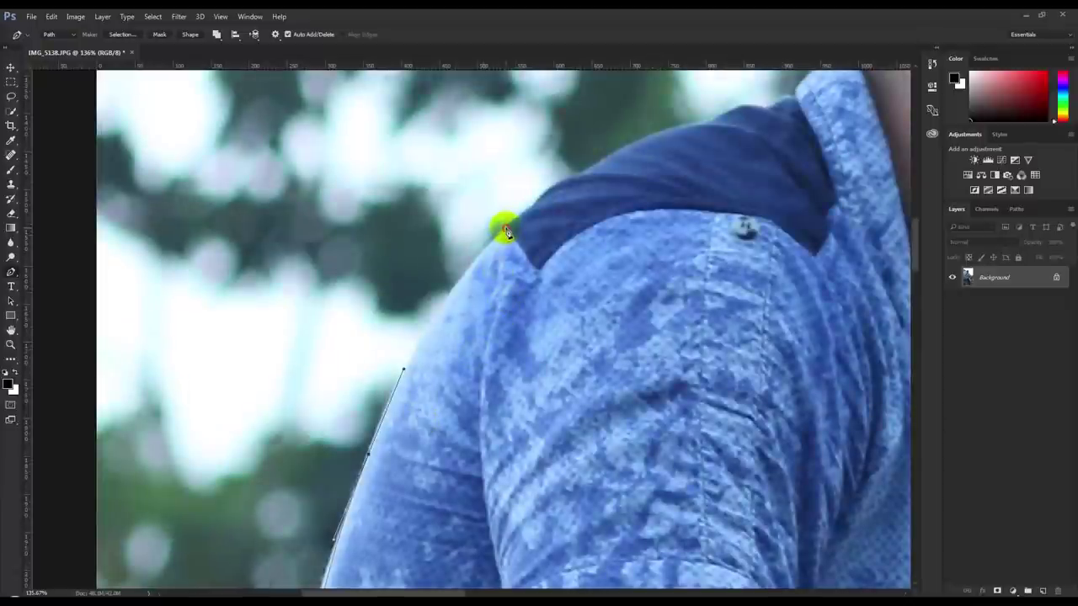
Add anchors over the shoulder and along the collar, breaking a handle with Alt
left_click_drag(506, 231, 573, 164)
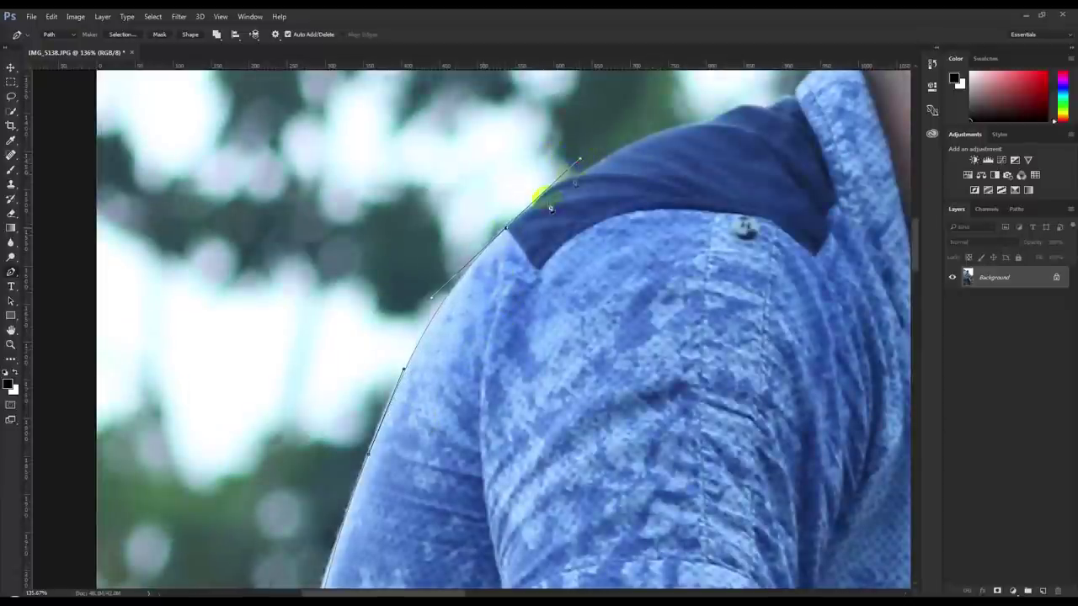
scroll(509, 229, "up", 2)
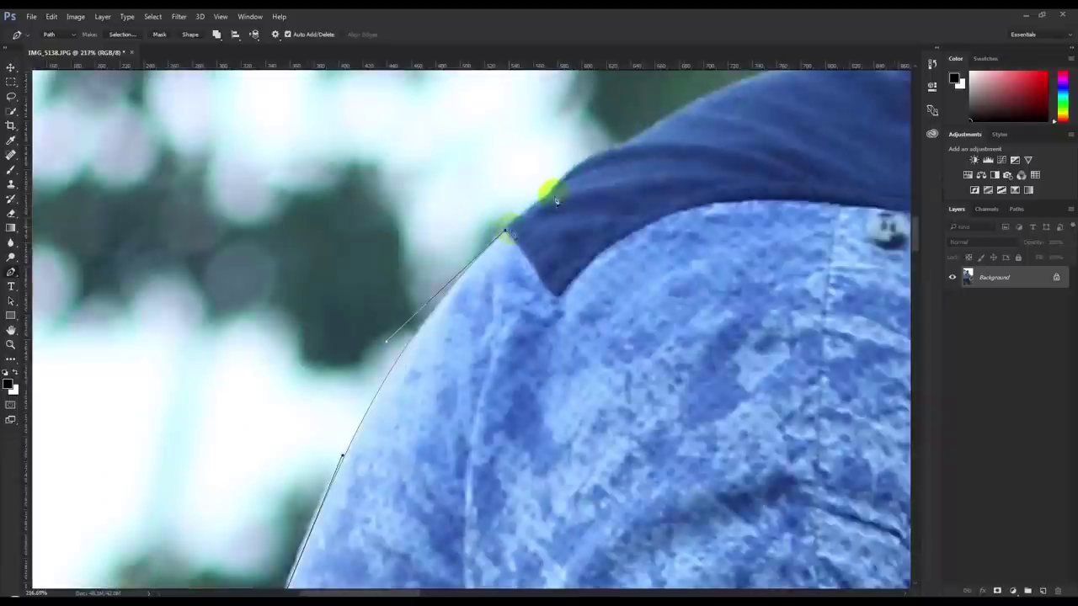
left_click_drag(544, 196, 564, 190)
left_click_drag(386, 347, 386, 352)
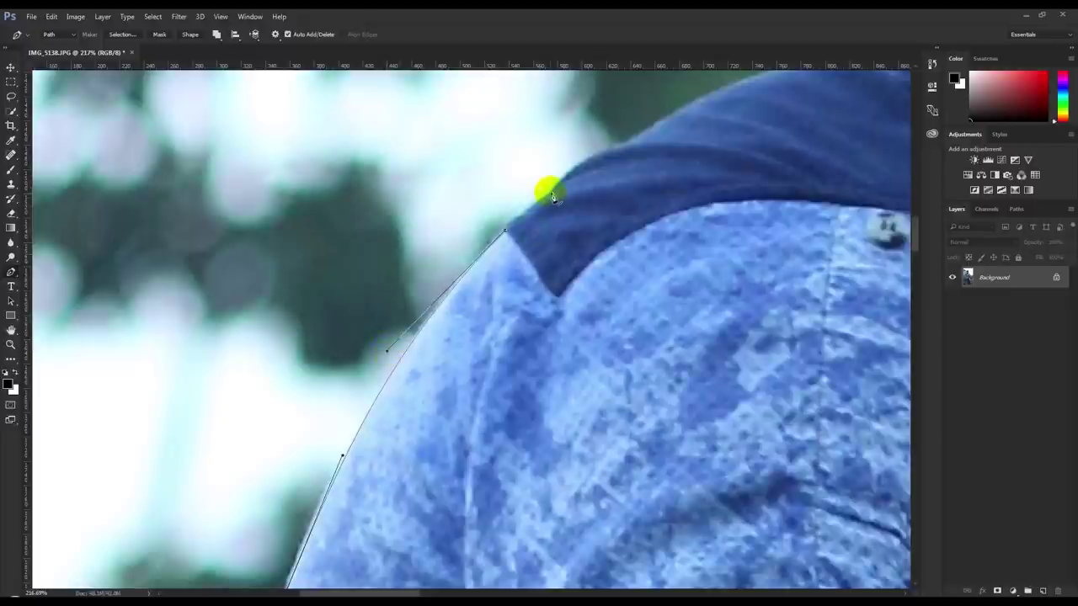
left_click_drag(552, 198, 567, 179)
left_click_drag(626, 145, 671, 136)
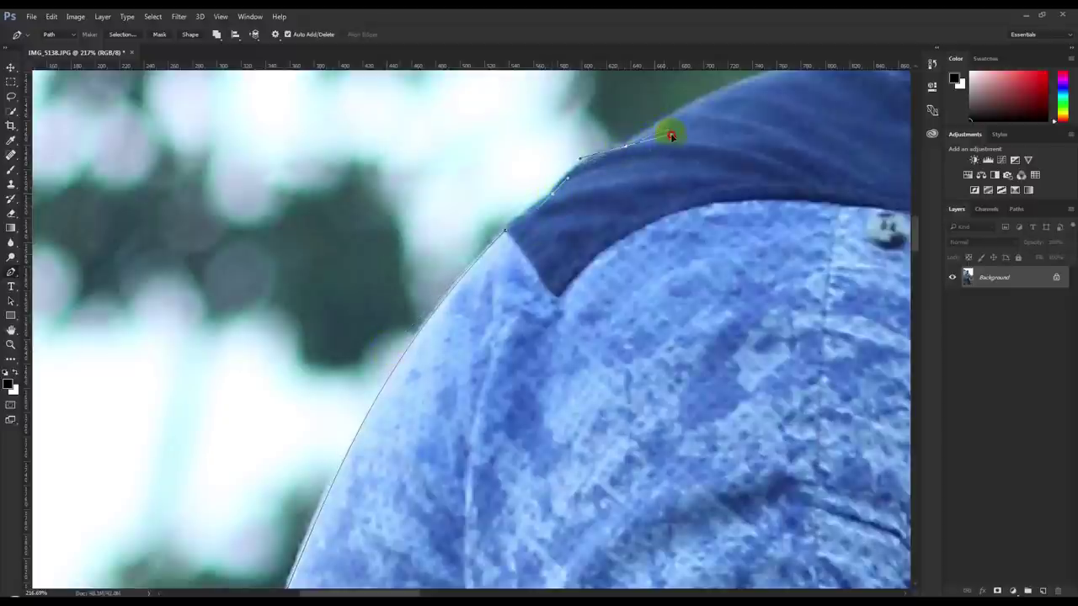
left_click(626, 146, "alt")
Place and adjust the collar-top anchor, then fit the photo on screen with Ctrl+0
scroll(611, 218, "up", 3)
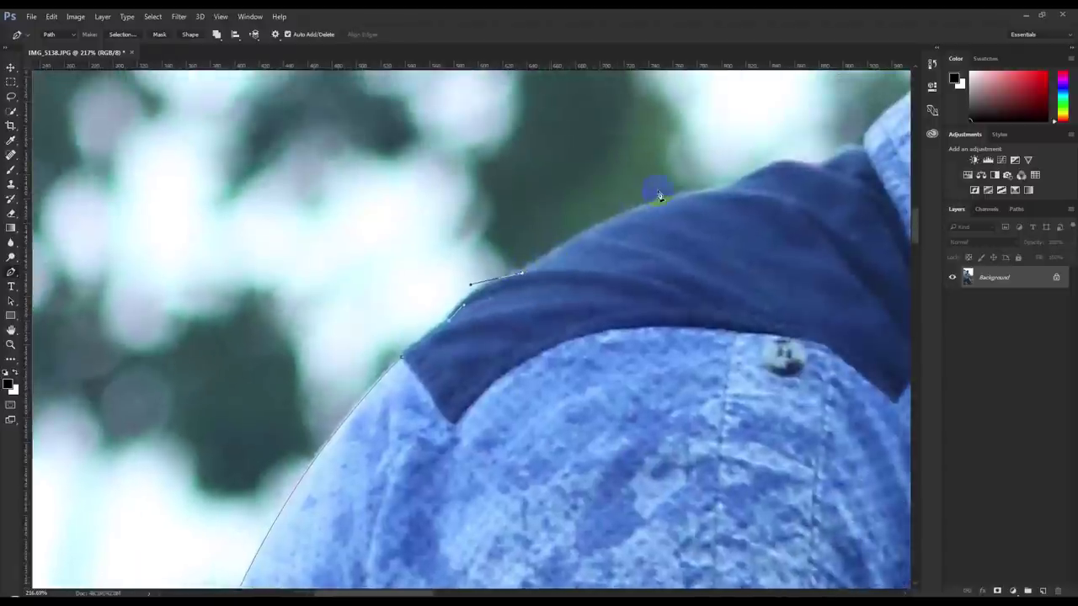
left_click_drag(684, 200, 781, 172)
left_click(685, 201, "alt")
left_click_drag(683, 200, 687, 196)
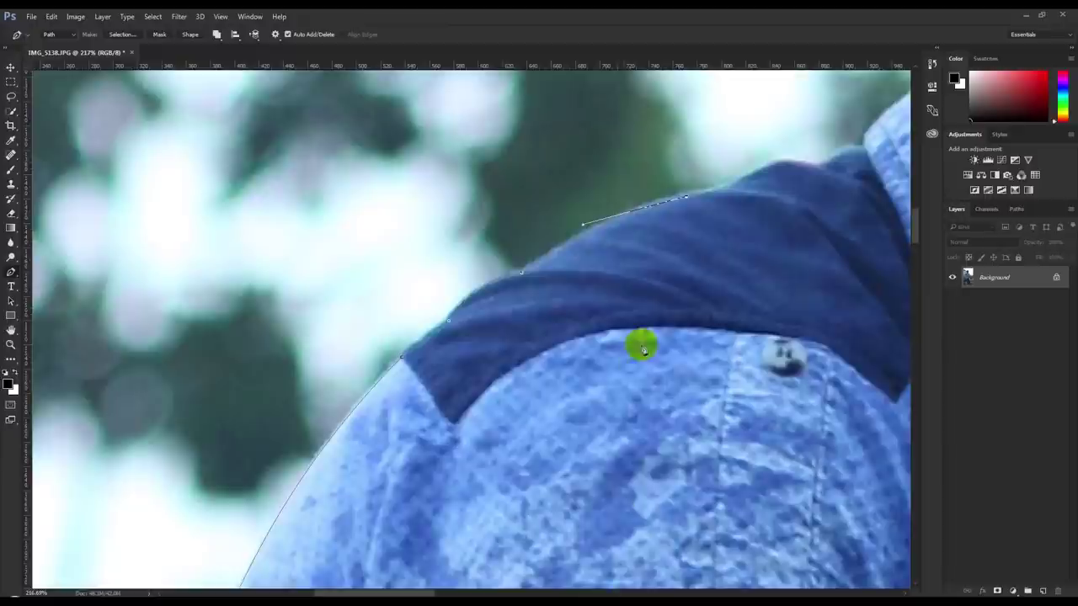
key("ctrl+0")
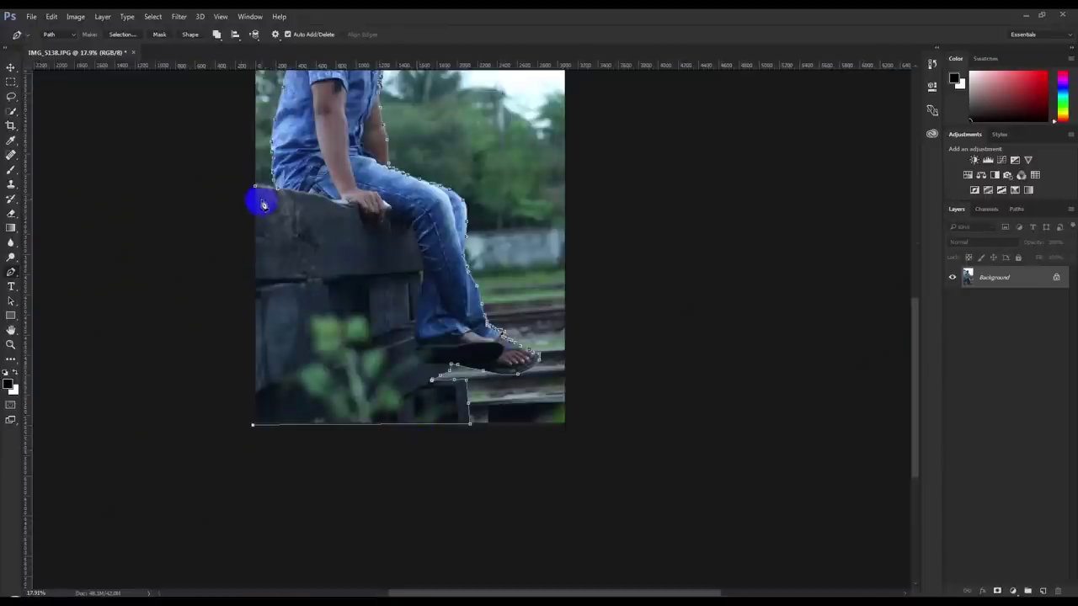
Convert the closed path to a selection and add a layer mask to Layer 0
scroll(257, 189, "down", 3)
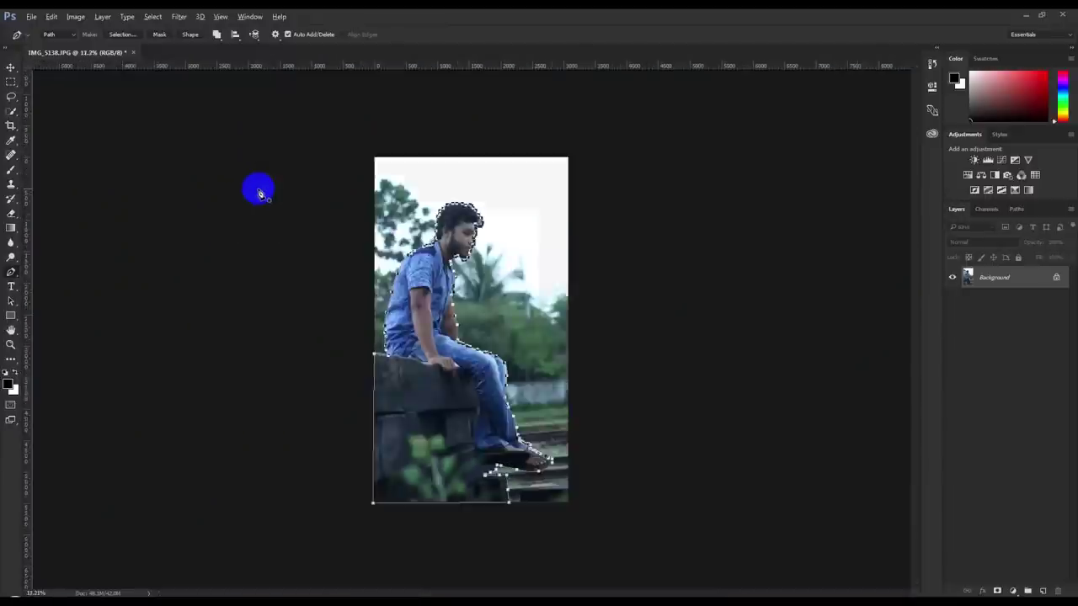
right_click(484, 220)
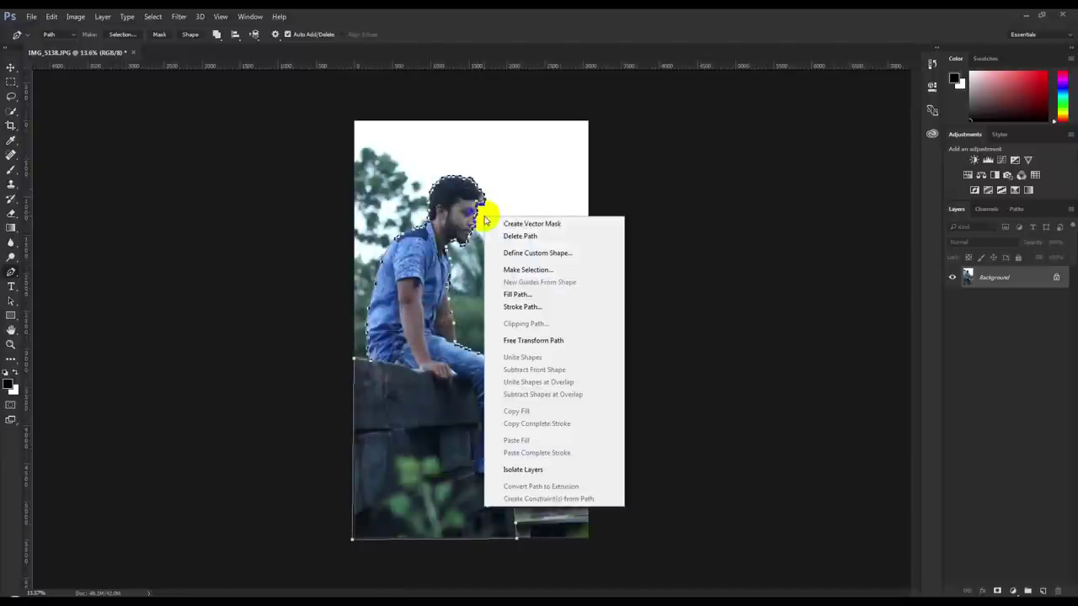
left_click(527, 269)
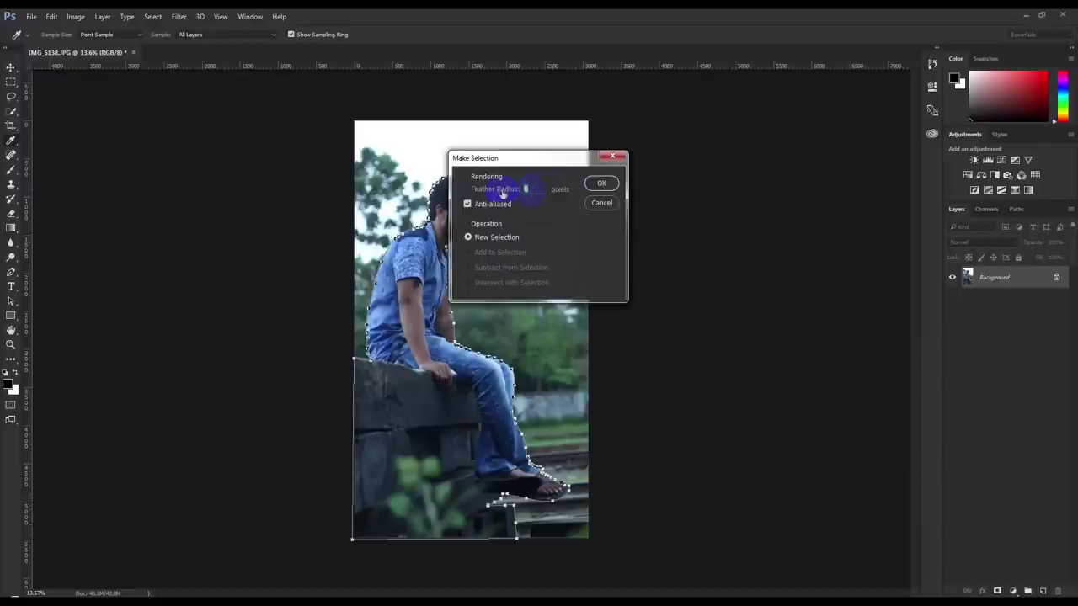
left_click(603, 184)
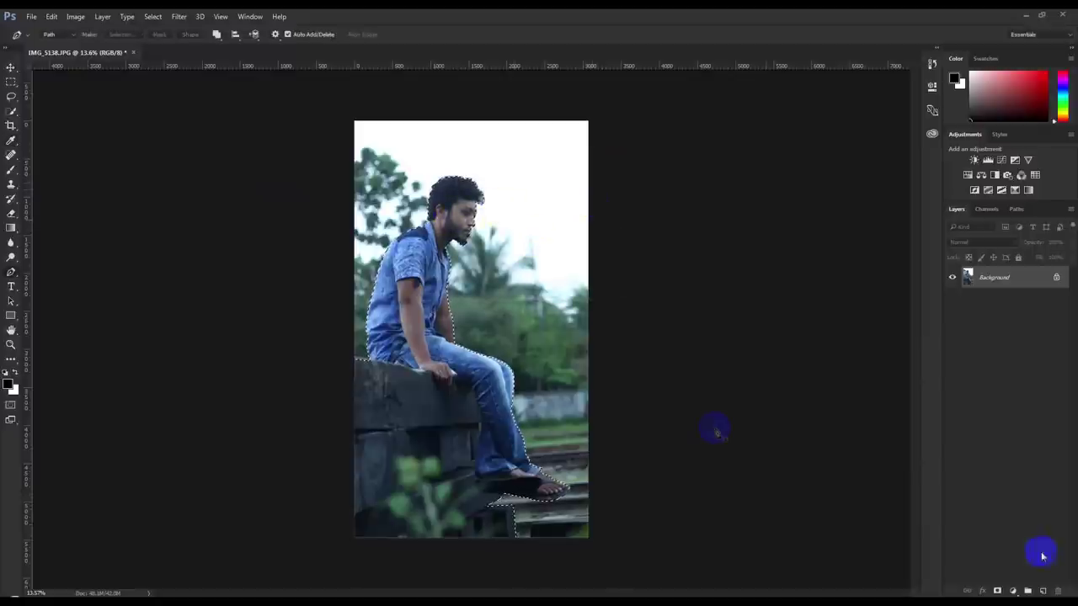
left_click(997, 590)
scroll(418, 154, "up", 2)
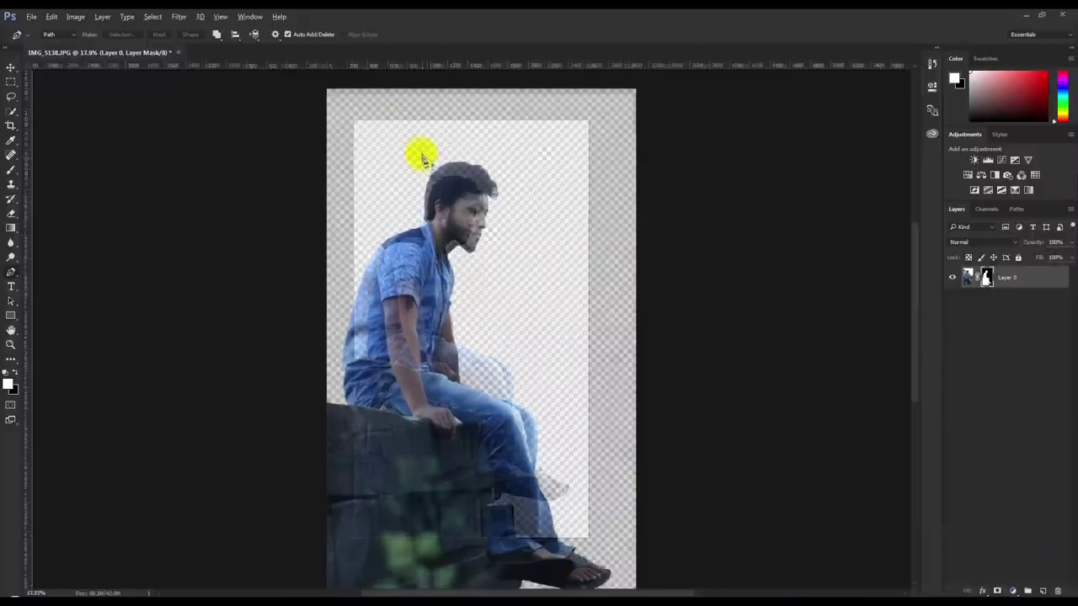
scroll(424, 150, "up", 3)
scroll(423, 150, "up", 2)
scroll(597, 234, "up", 1)
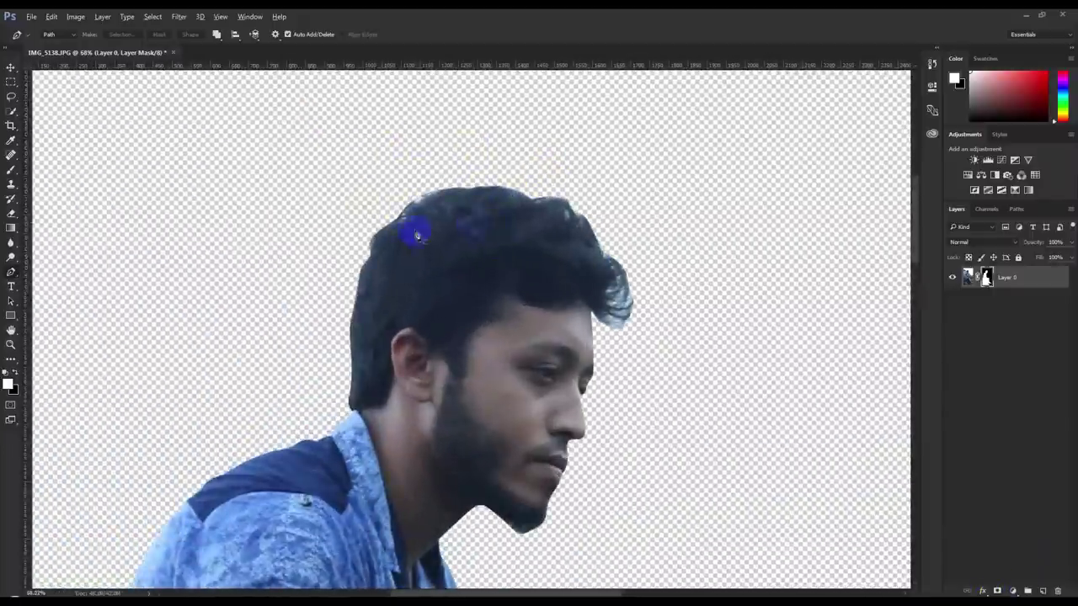
right_click(987, 278)
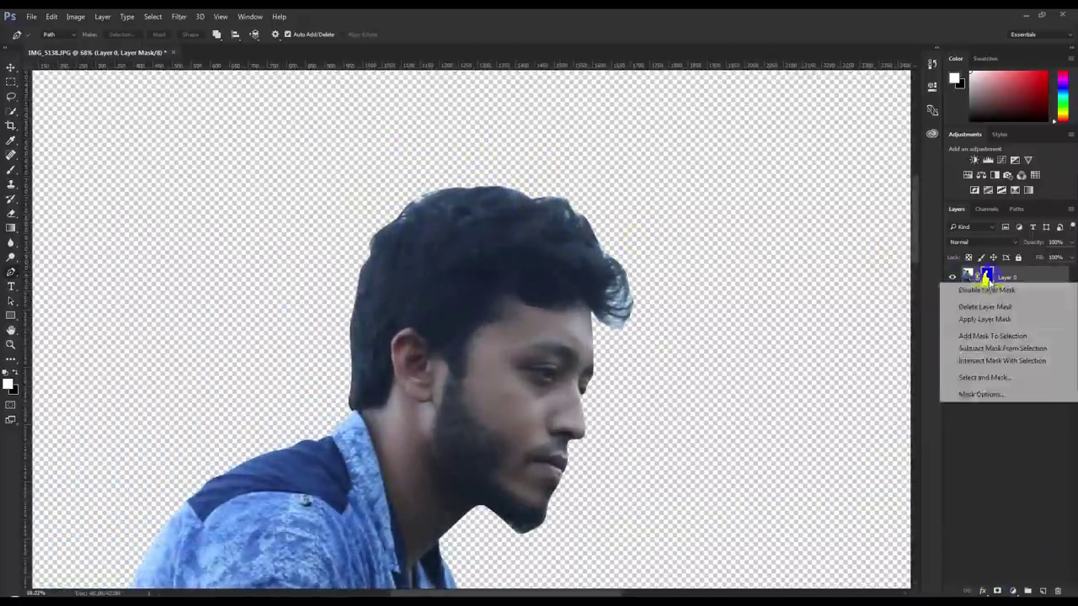
left_click(975, 396)
left_click(592, 233)
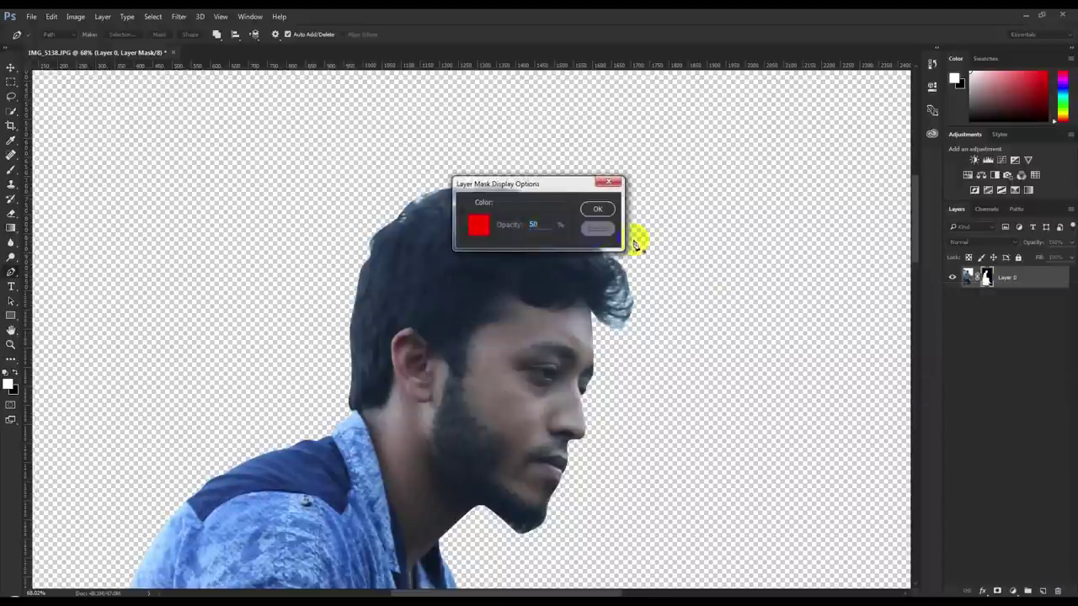
right_click(988, 278)
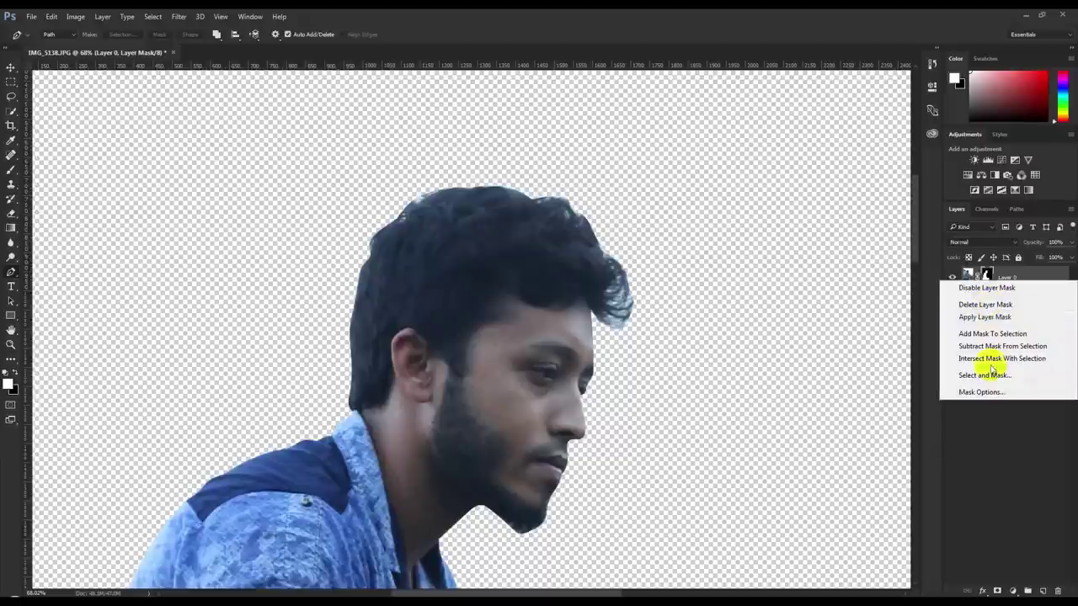
left_click(993, 391)
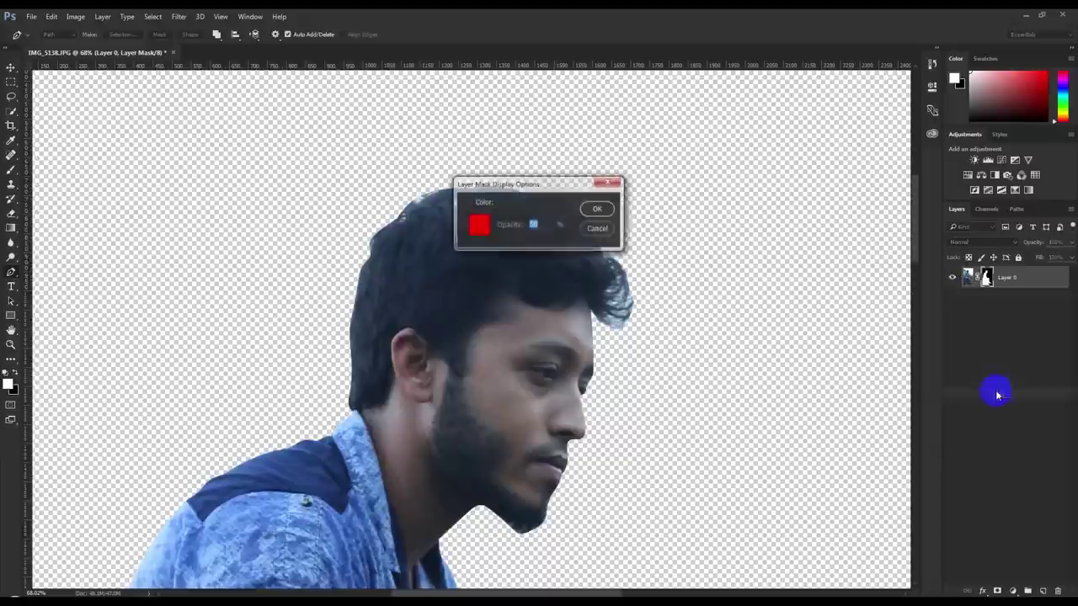
left_click(603, 234)
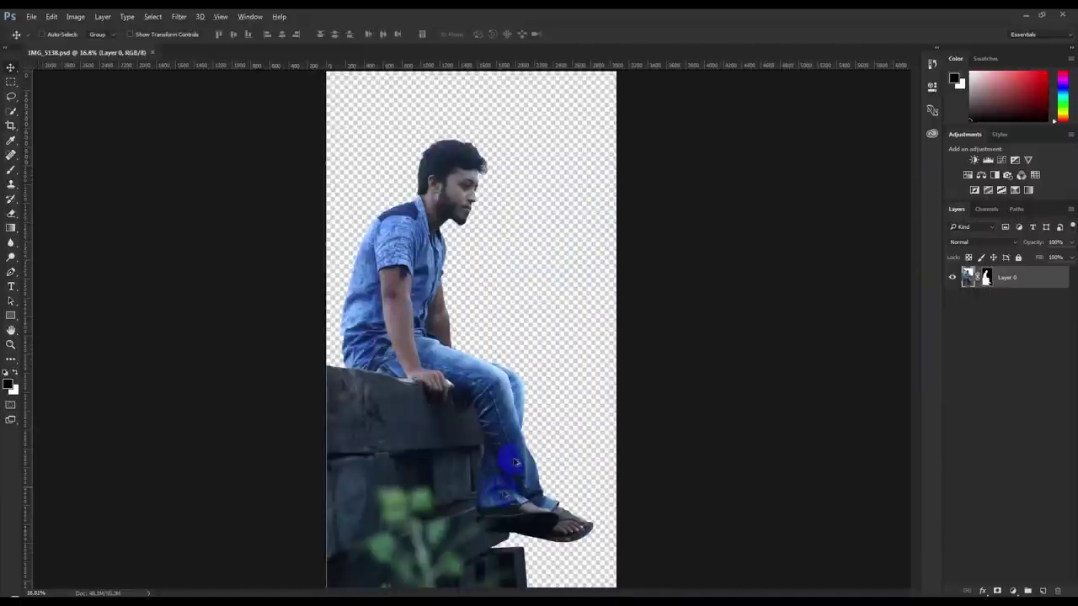
scroll(516, 462, "up", 2)
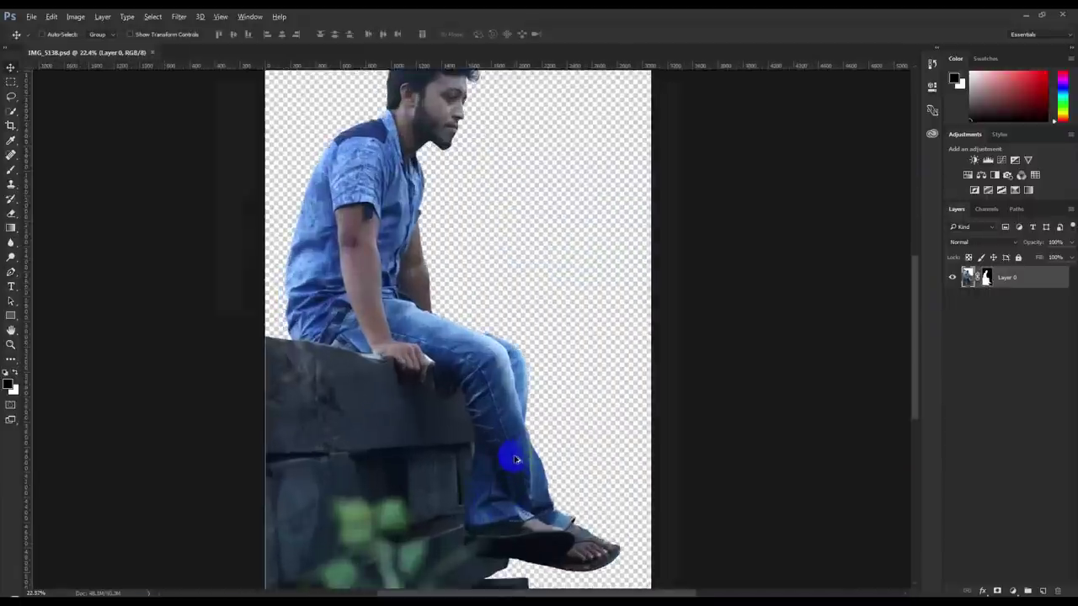
Trace a closed Pen path around the green gap between the wall and jeans
scroll(510, 457, "up", 4)
scroll(419, 458, "up", 3)
scroll(428, 452, "up", 2)
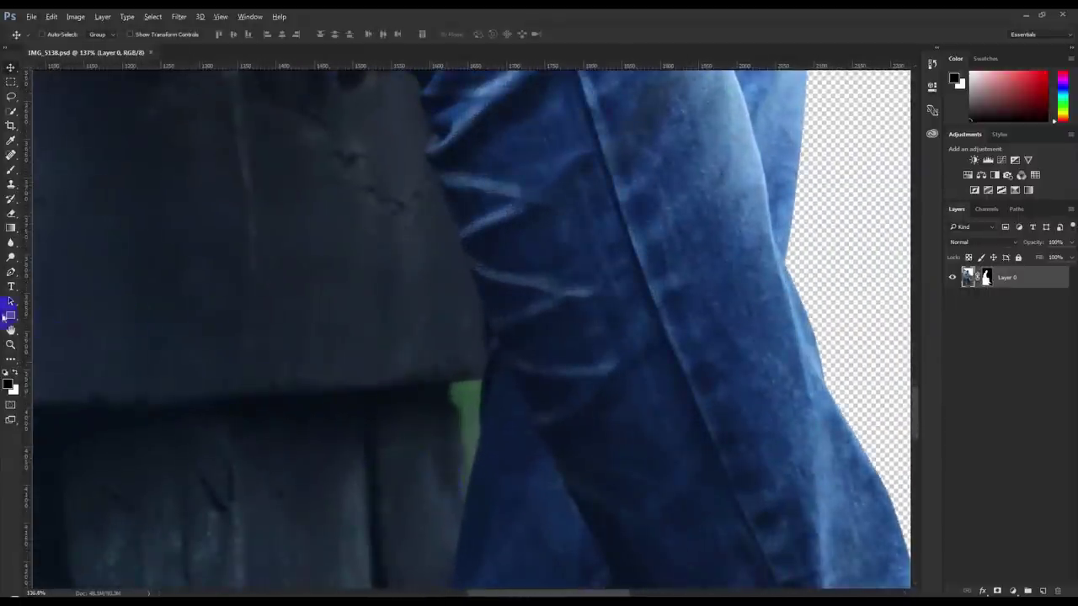
left_click(12, 272)
left_click(451, 384)
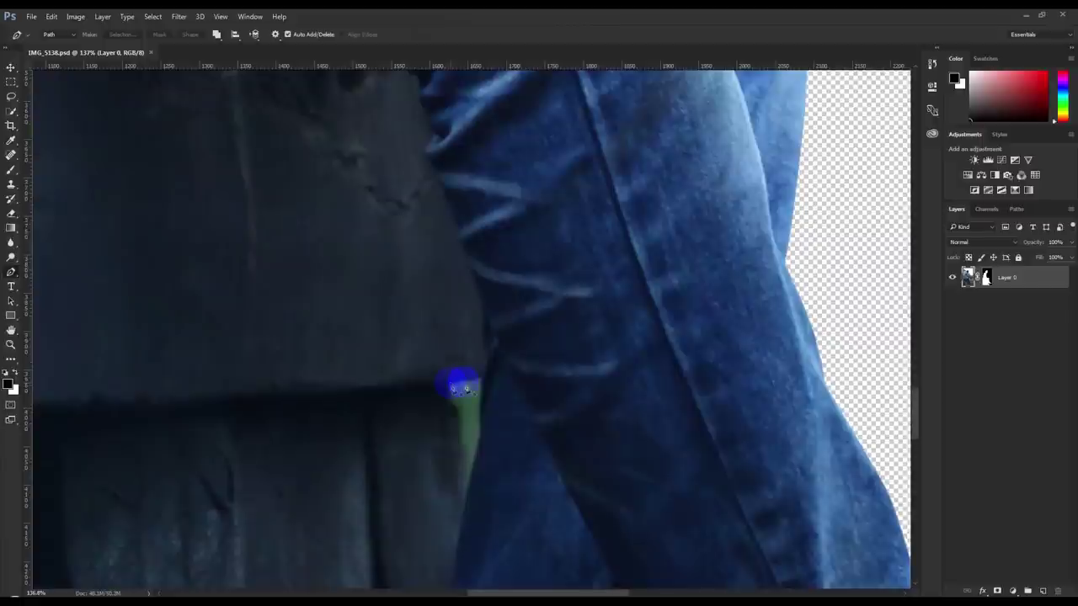
left_click(485, 384)
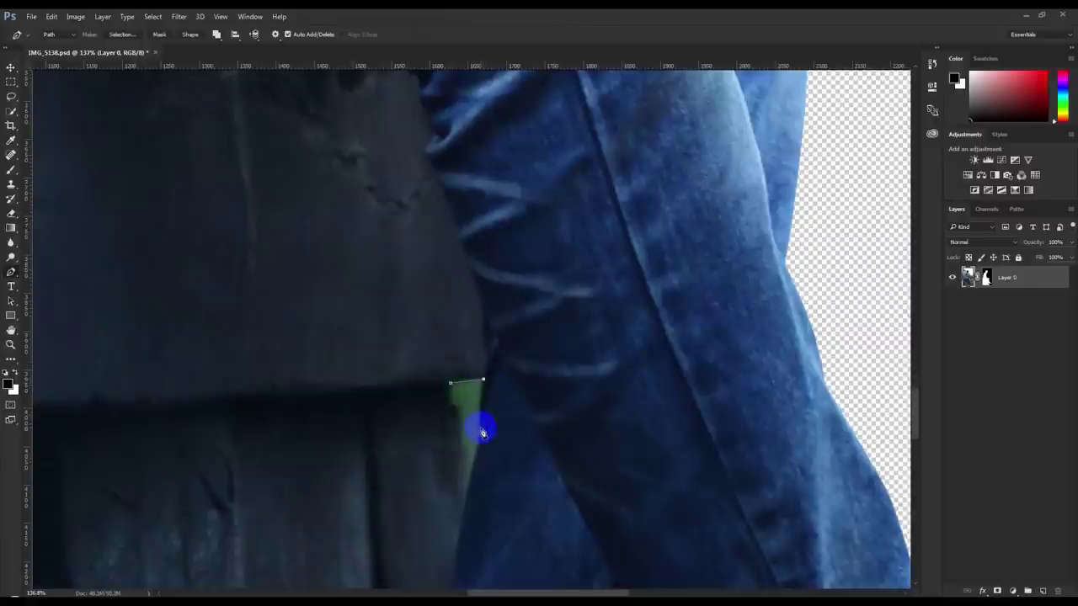
left_click(481, 450)
left_click(468, 486)
left_click_drag(449, 403, 448, 393)
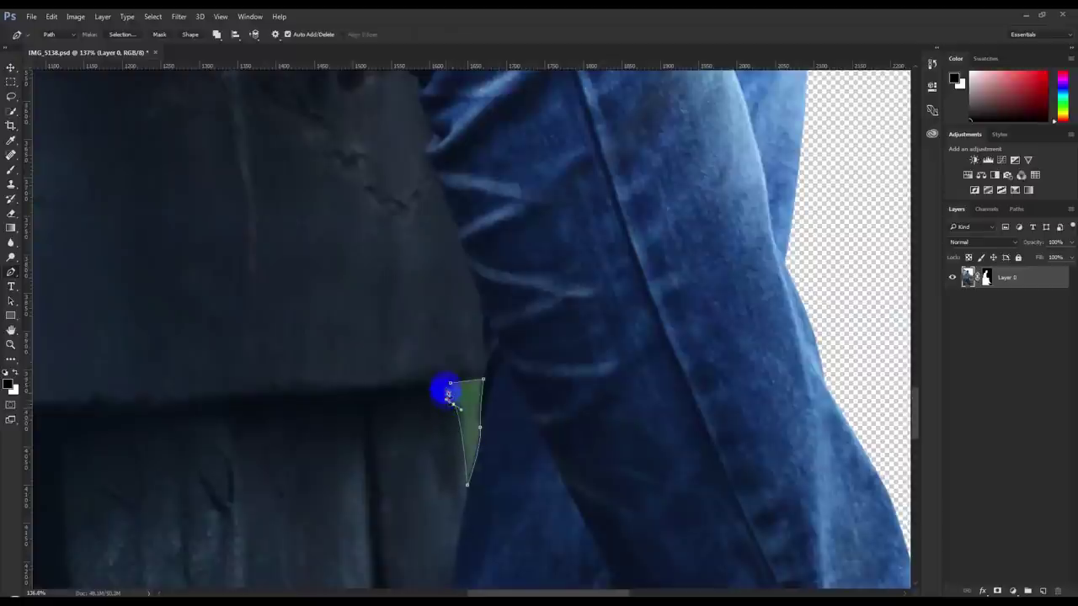
Load the path as a selection, delete it from Layer 0's mask, then deselect
key("ctrl+Return")
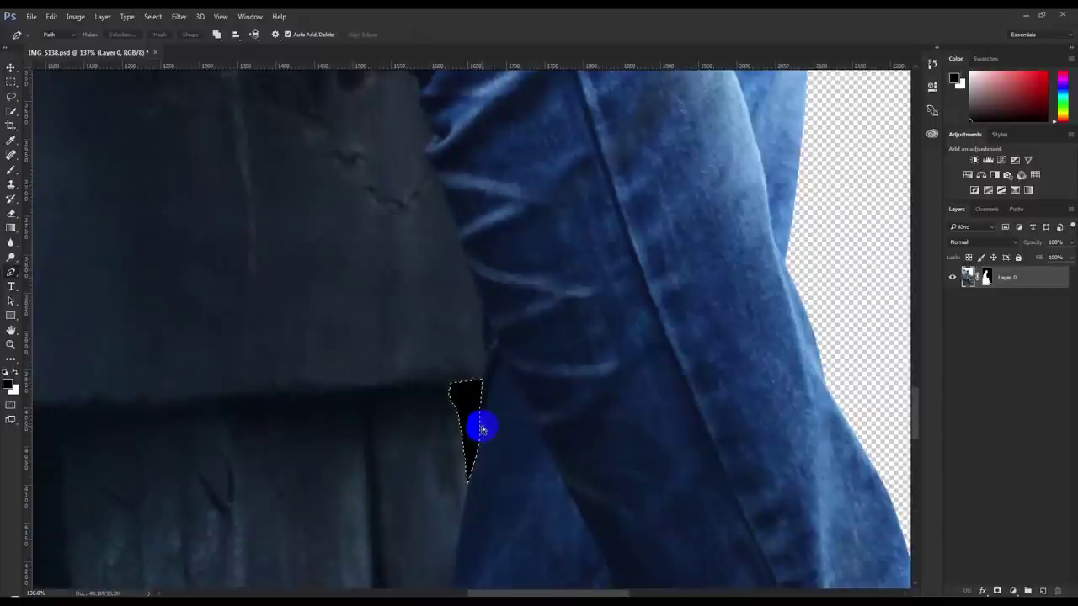
right_click(984, 315)
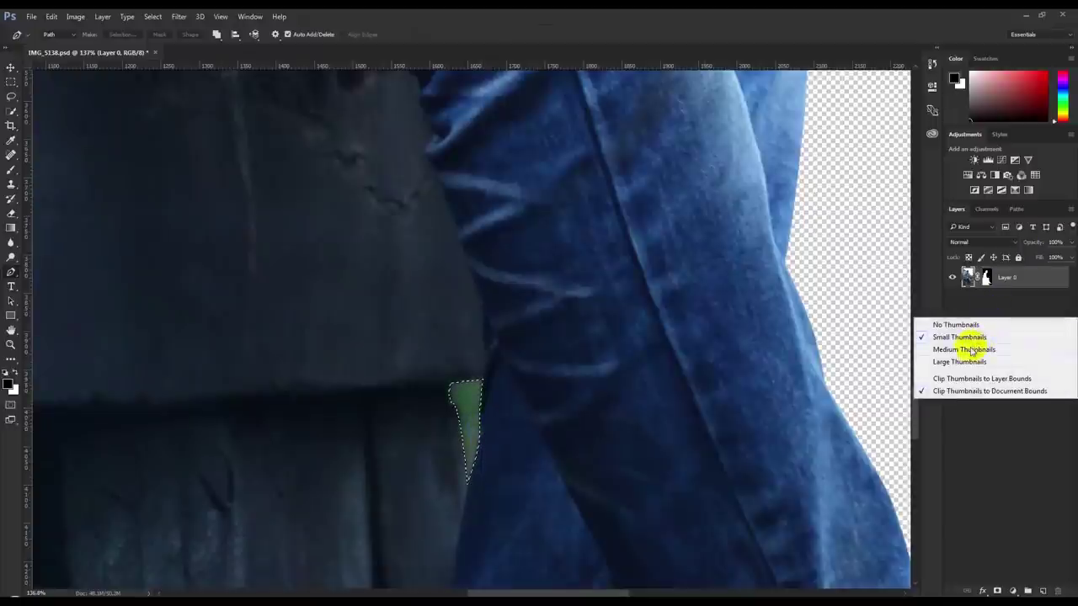
left_click(962, 349)
left_click(1001, 292)
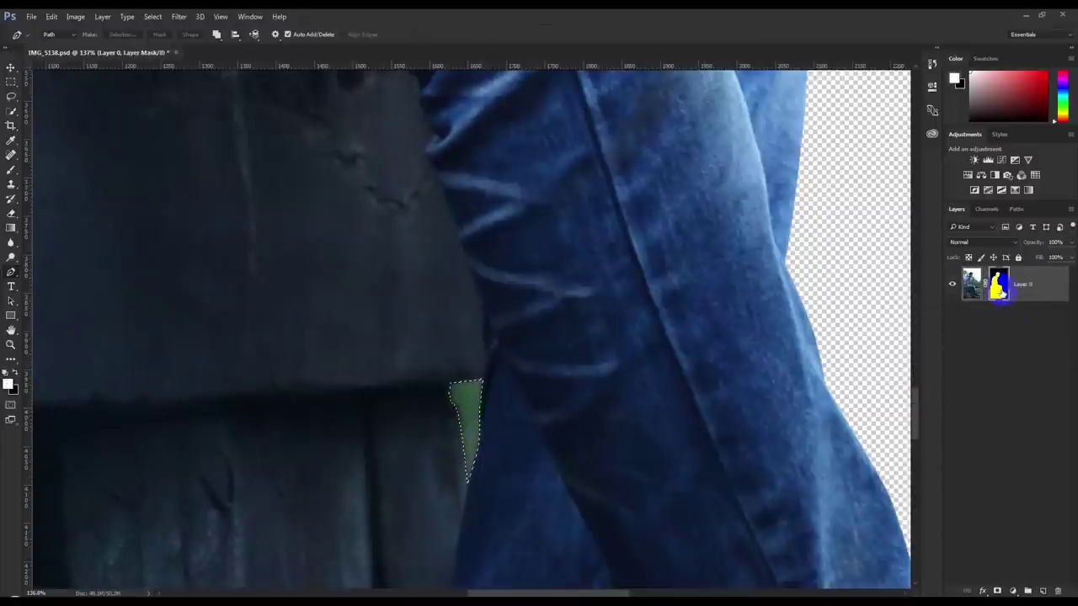
key("Delete")
key("ctrl+d")
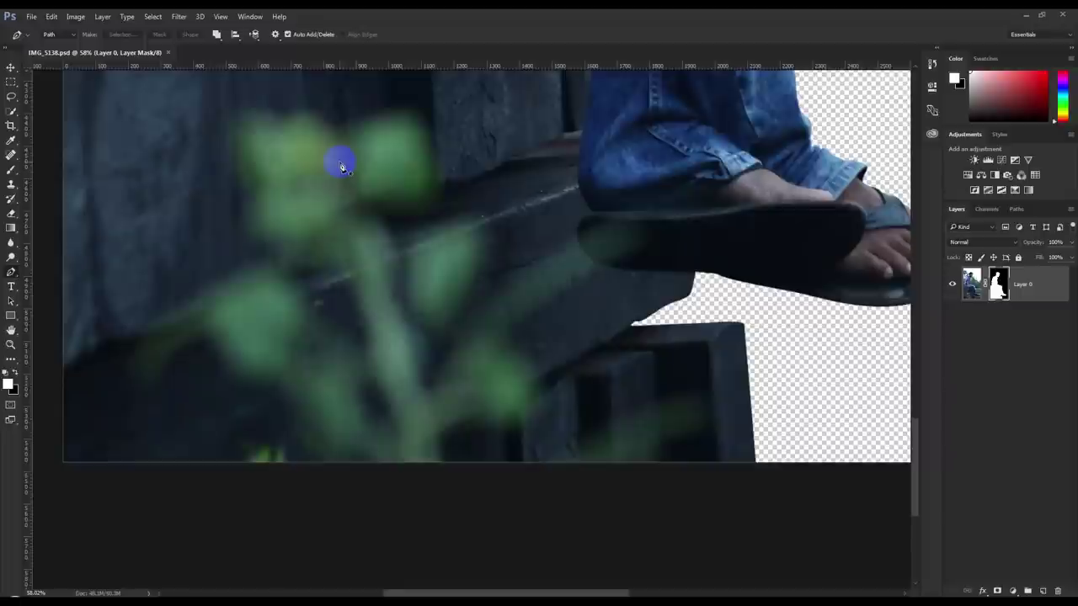
Select the Clone Stamp tool and enlarge its brush size
left_click(10, 156)
left_click(10, 184)
right_click(252, 172)
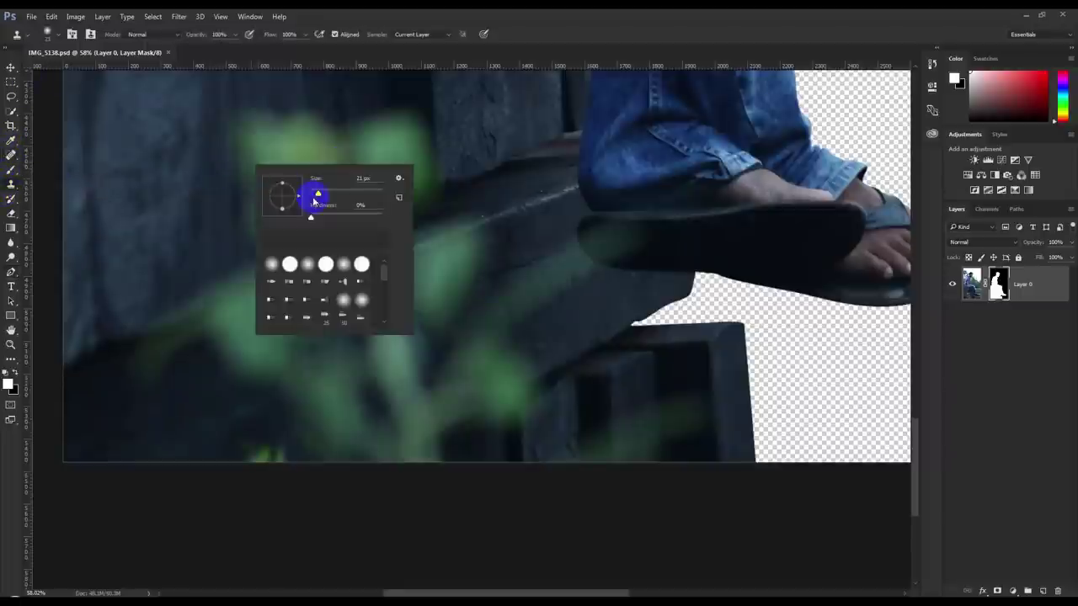
left_click_drag(328, 199, 352, 203)
left_click(564, 37)
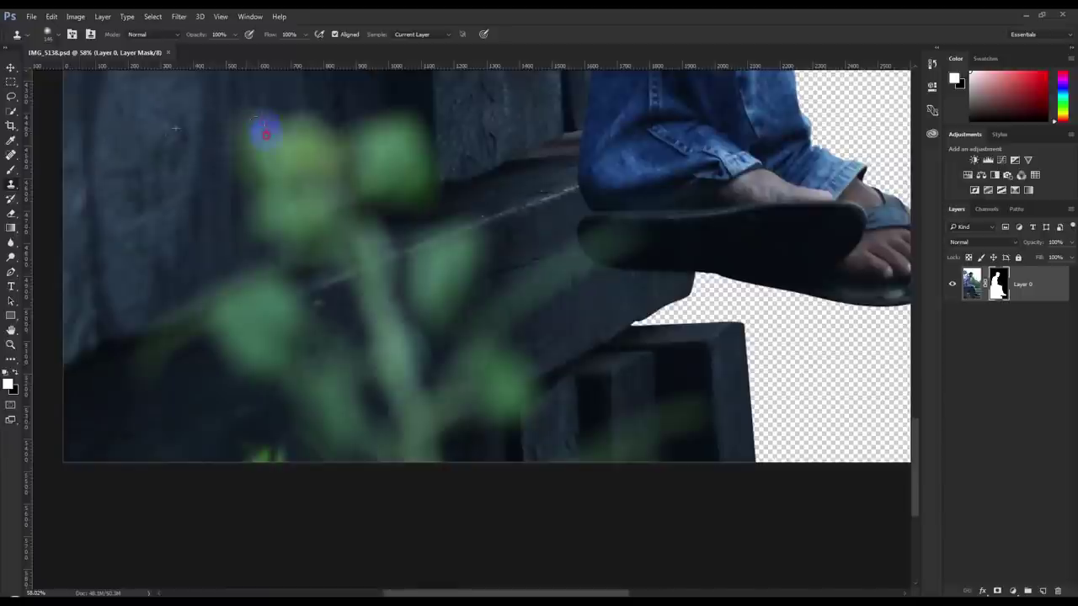
Sample the wall on Layer 0's pixels and clone it over the left foliage
left_click(1039, 291)
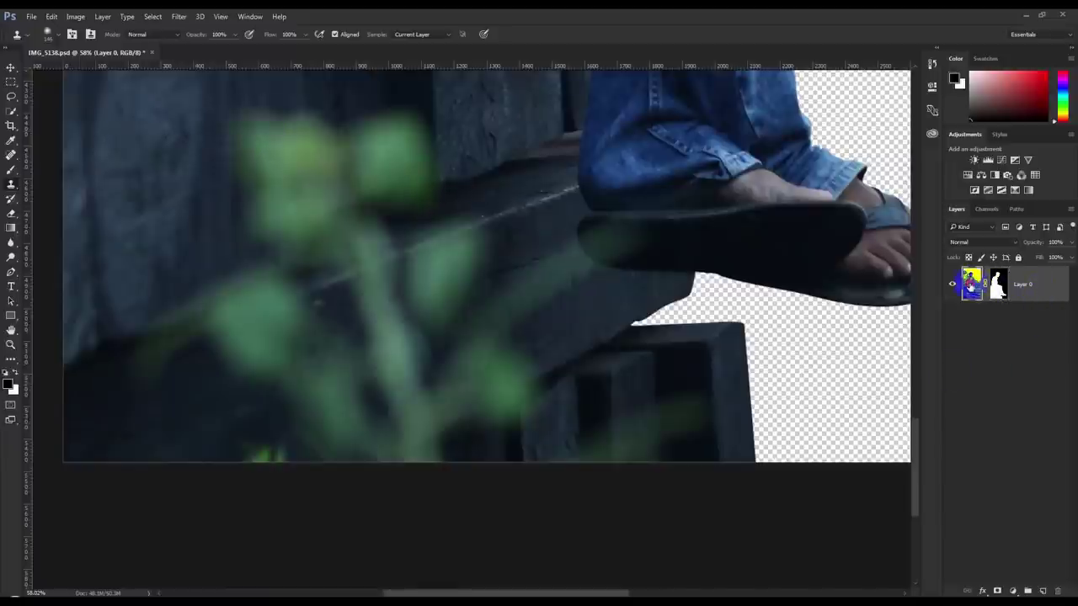
left_click(224, 120)
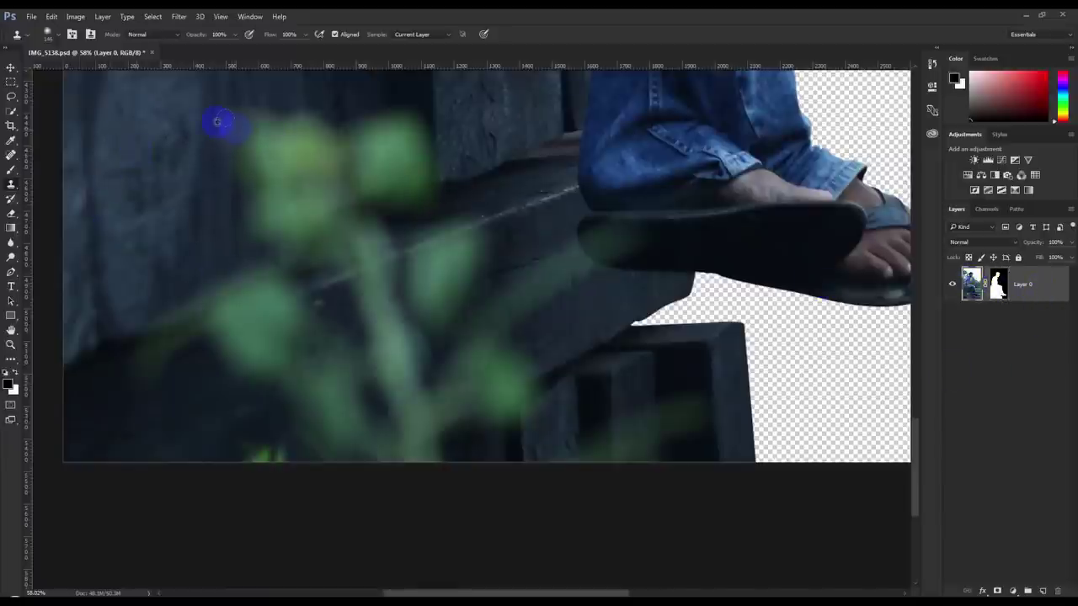
scroll(163, 108, "up", 2)
scroll(164, 108, "up", 2)
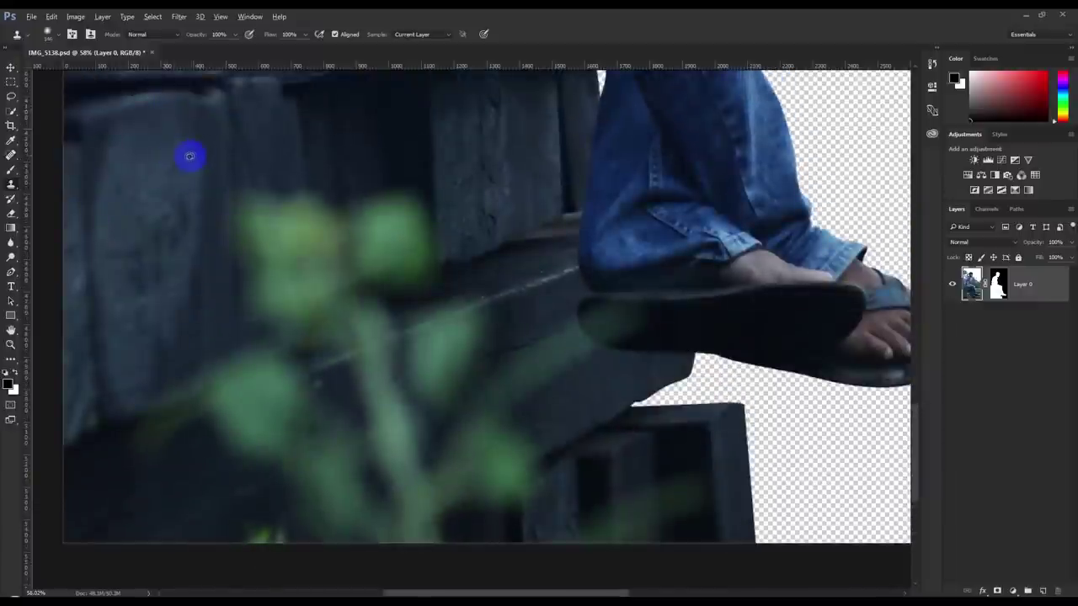
mouse_move(194, 163)
left_mouse_down()
mouse_move(287, 285)
mouse_move(312, 205)
mouse_move(277, 233)
mouse_move(291, 328)
mouse_move(356, 126)
mouse_move(380, 149)
mouse_move(401, 120)
mouse_move(411, 269)
mouse_move(402, 145)
left_mouse_up()
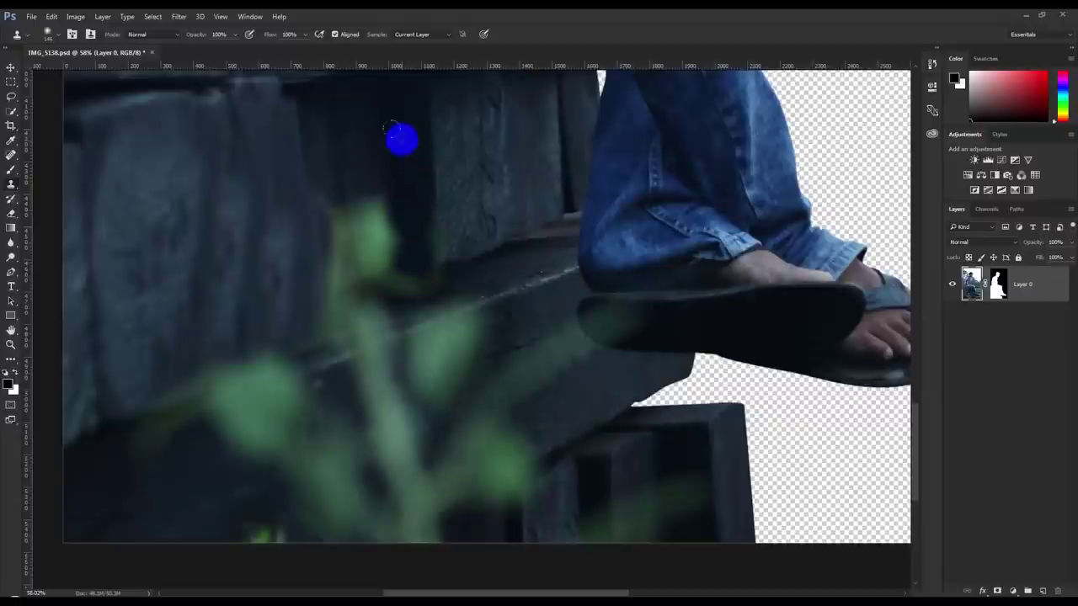
key("ctrl+0")
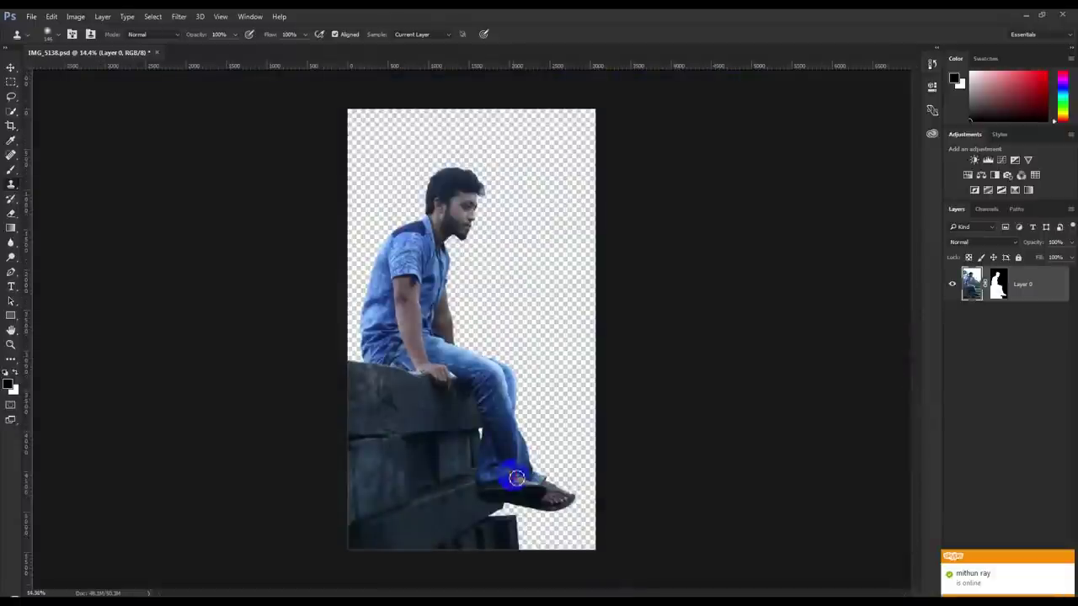
With the Spot Healing Brush, heal blemishes beside the ear and along the chin
scroll(493, 452, "down", 2)
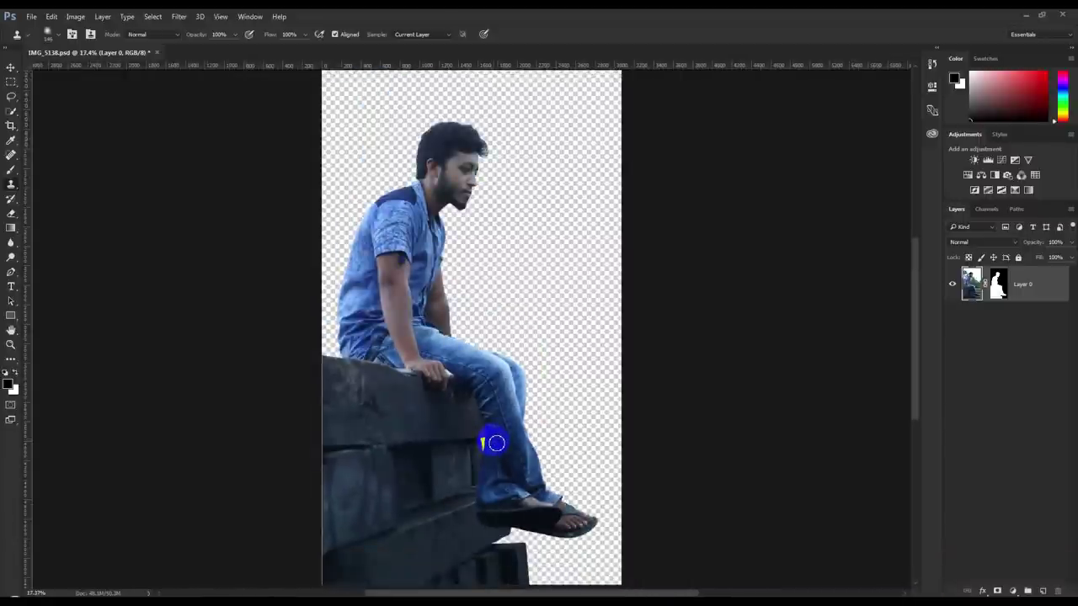
scroll(454, 193, "up", 2)
scroll(429, 185, "up", 1)
scroll(417, 198, "up", 1)
left_click_drag(408, 189, 413, 356)
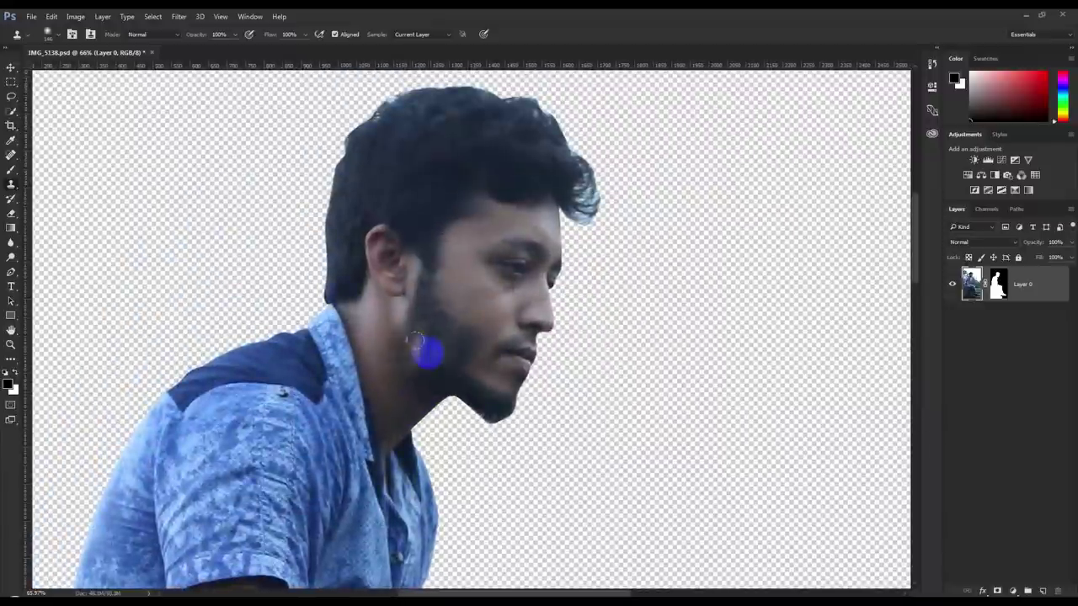
left_click(11, 155)
left_click(72, 155)
scroll(360, 174, "up", 2)
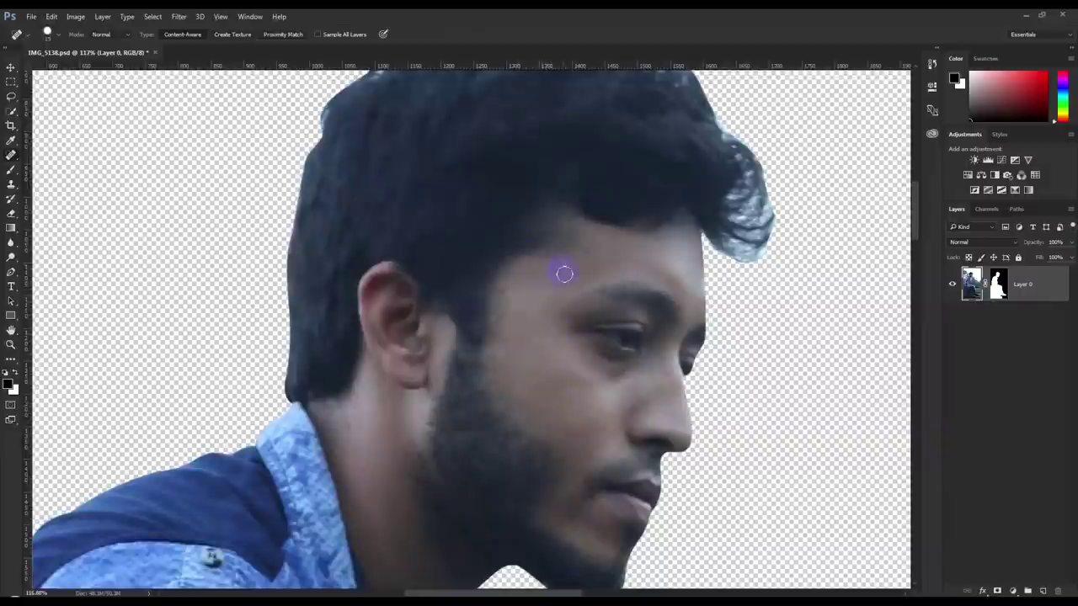
left_click(446, 314)
mouse_move(562, 522)
left_mouse_down()
mouse_move(601, 528)
mouse_move(517, 378)
left_mouse_up()
Heal marks on the upper arm, a spot on the arm, and the blemish beside the eye
mouse_move(464, 414)
left_mouse_down()
mouse_move(436, 330)
mouse_move(411, 360)
mouse_move(447, 339)
left_mouse_up()
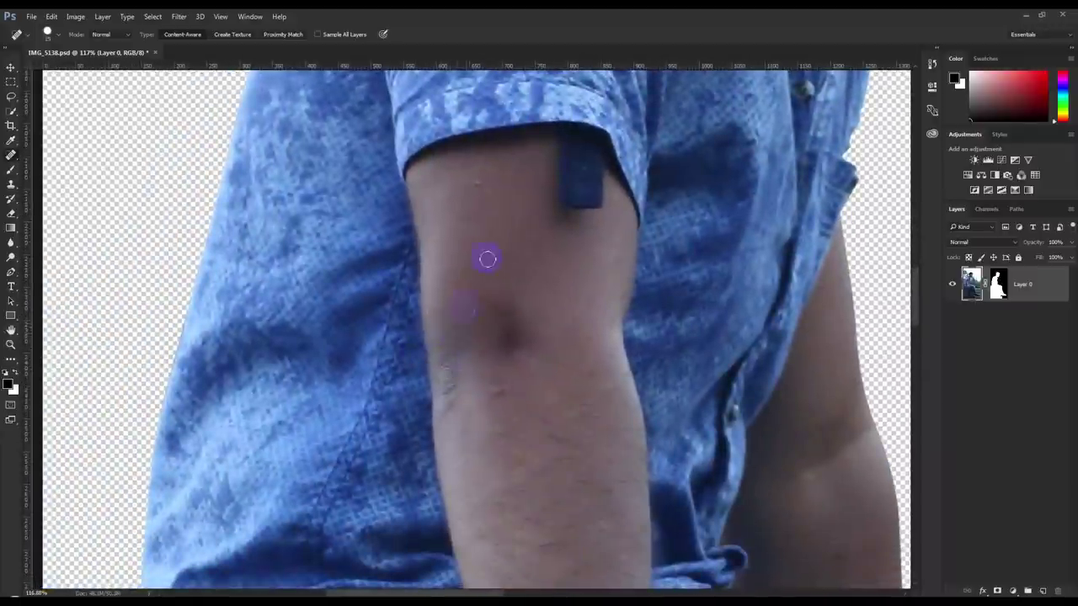
left_click_drag(478, 198, 478, 184)
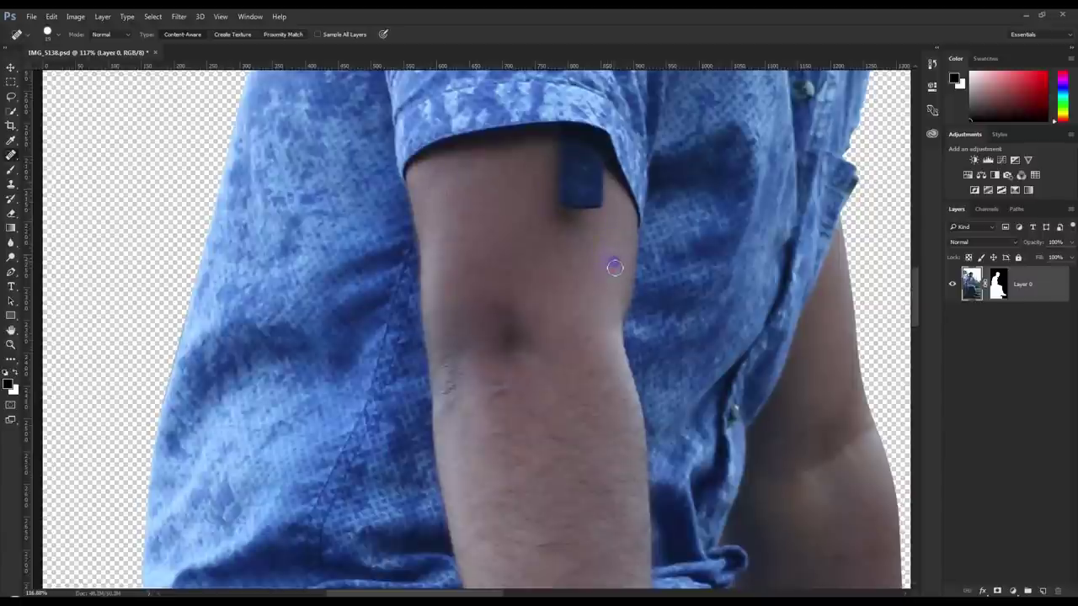
left_click(487, 397)
scroll(548, 416, "down", 3)
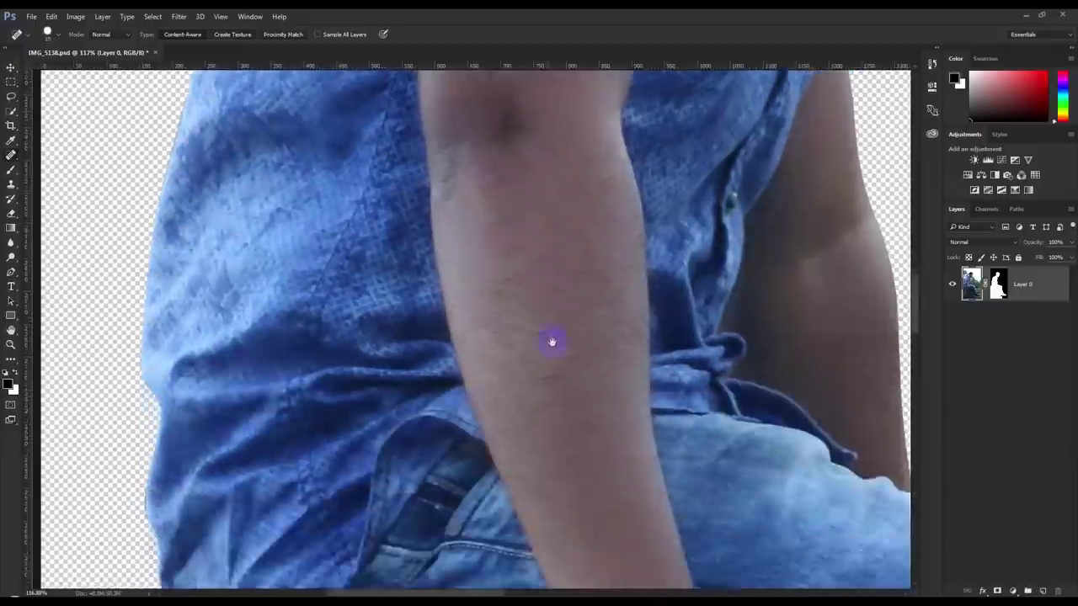
scroll(551, 342, "down", 1)
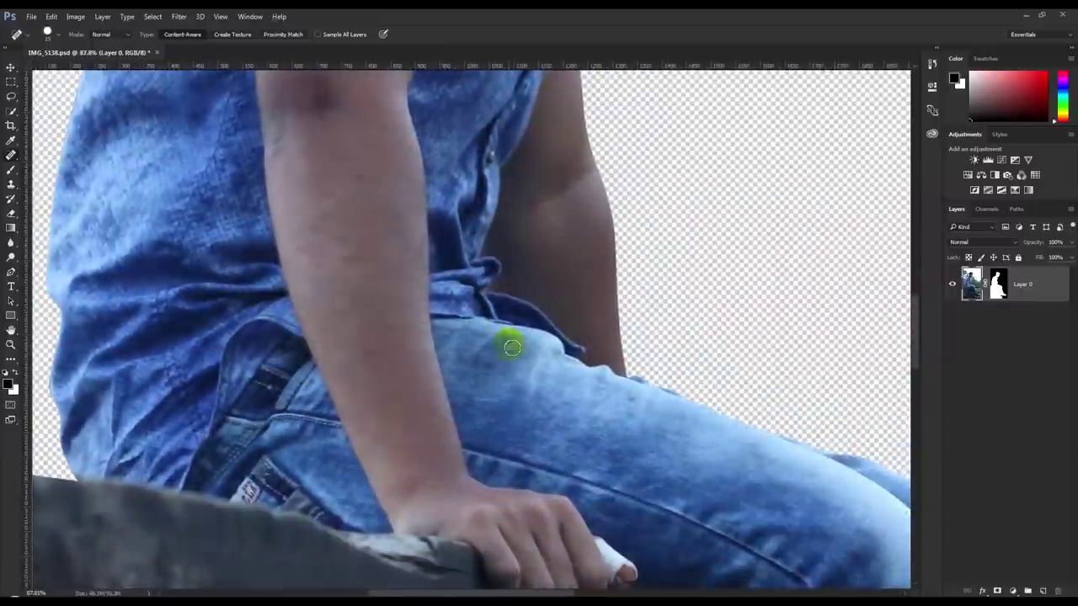
scroll(511, 341, "down", 2)
scroll(497, 333, "down", 2)
scroll(472, 324, "down", 1)
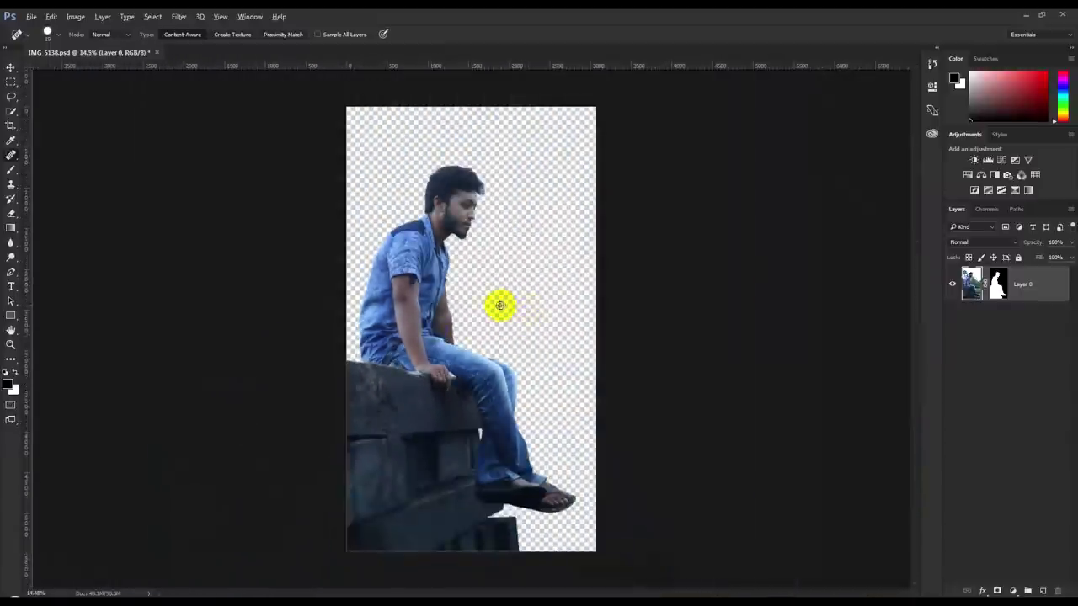
scroll(488, 252, "up", 5)
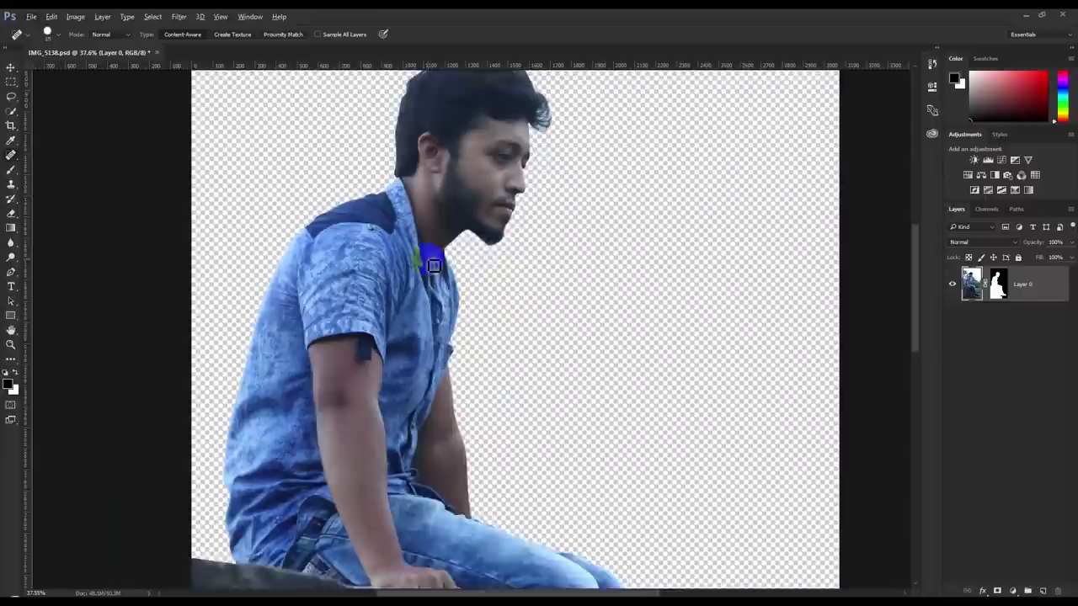
scroll(532, 173, "down", 3)
scroll(524, 183, "up", 1)
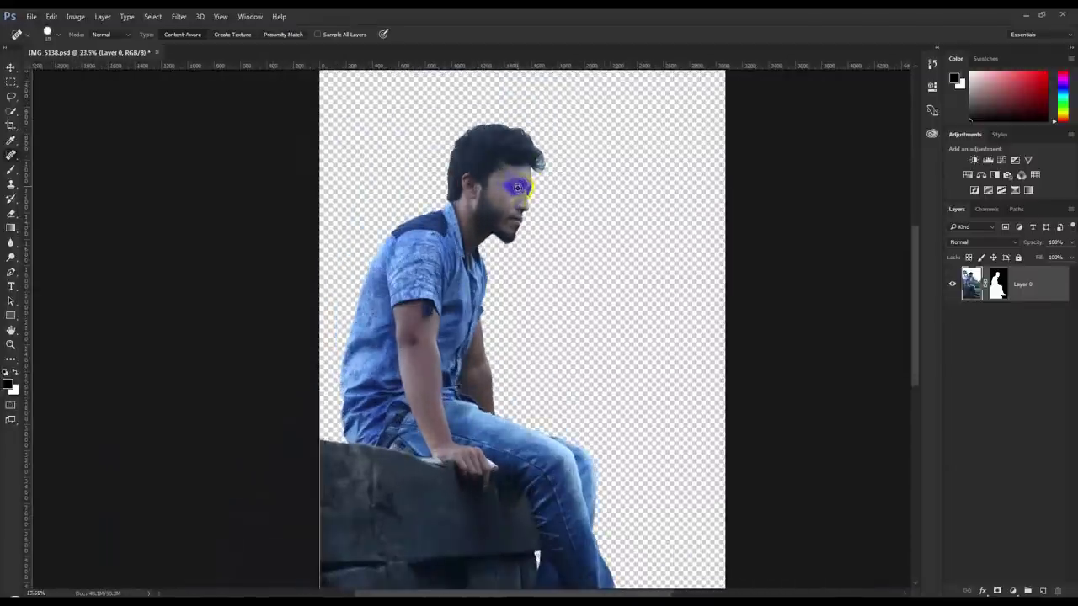
left_click_drag(516, 194, 519, 192)
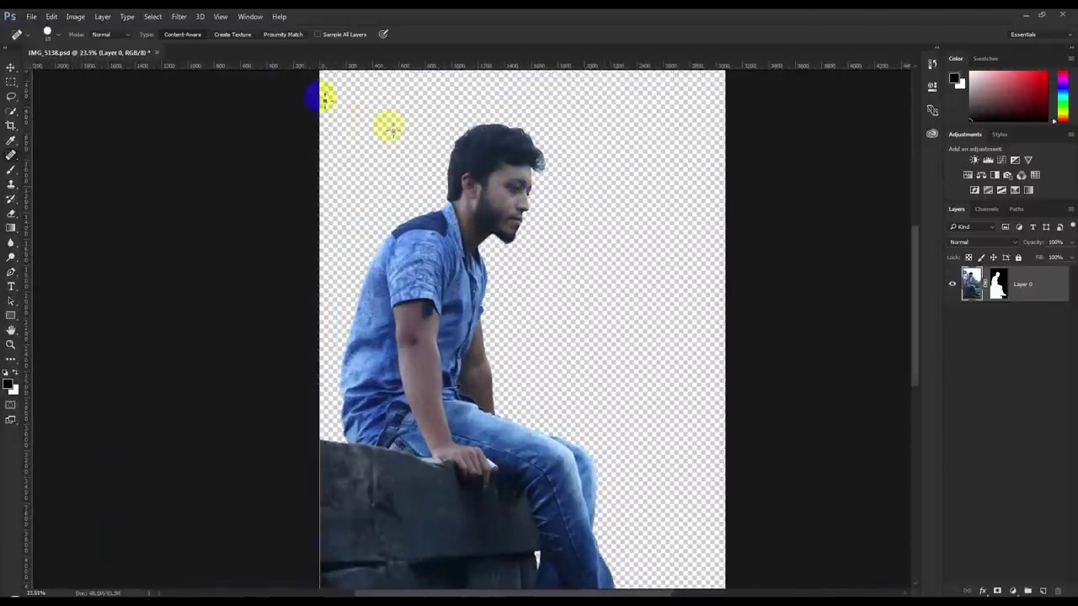
Open the Camera Raw Filter and zoom its preview in on the man
left_click(183, 19)
left_click(193, 88)
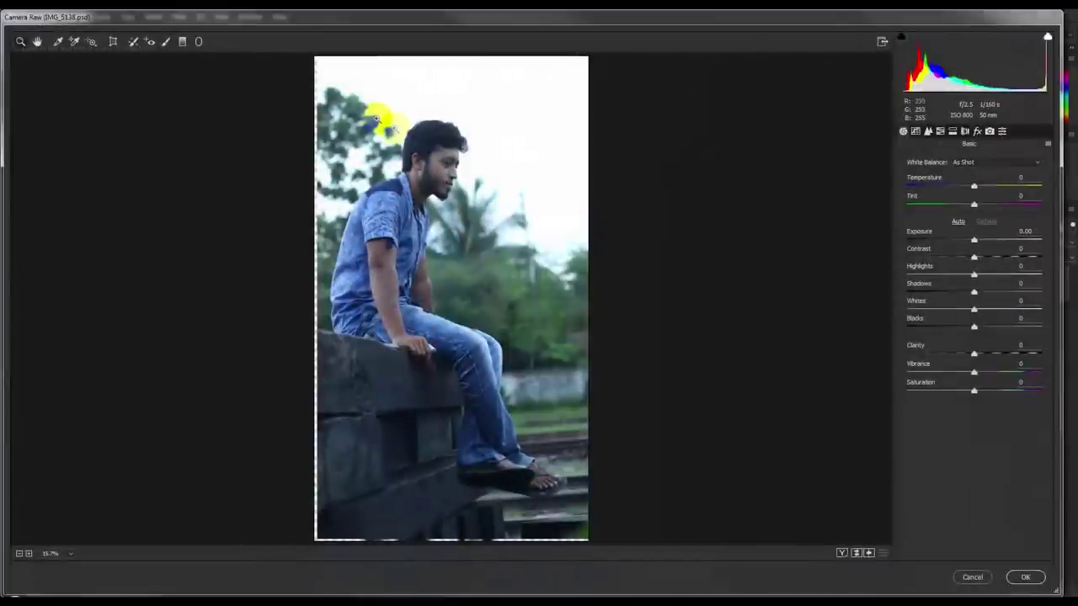
left_click_drag(364, 115, 481, 290)
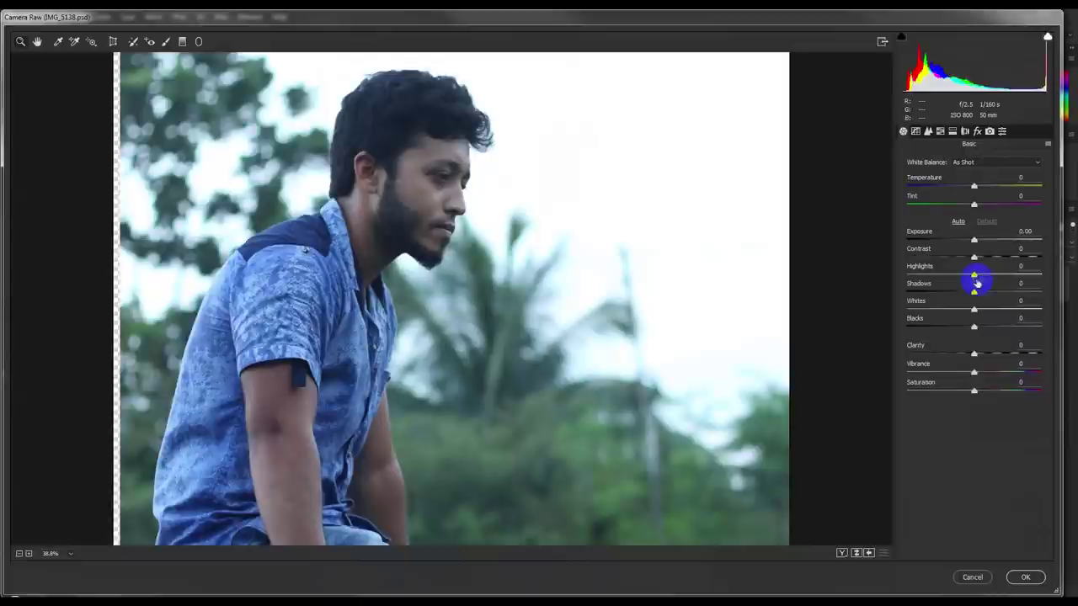
Set Highlights -80, Shadows +69, Exposure +0.35, nudge Whites up, and apply Camera Raw
left_click_drag(974, 276, 859, 275)
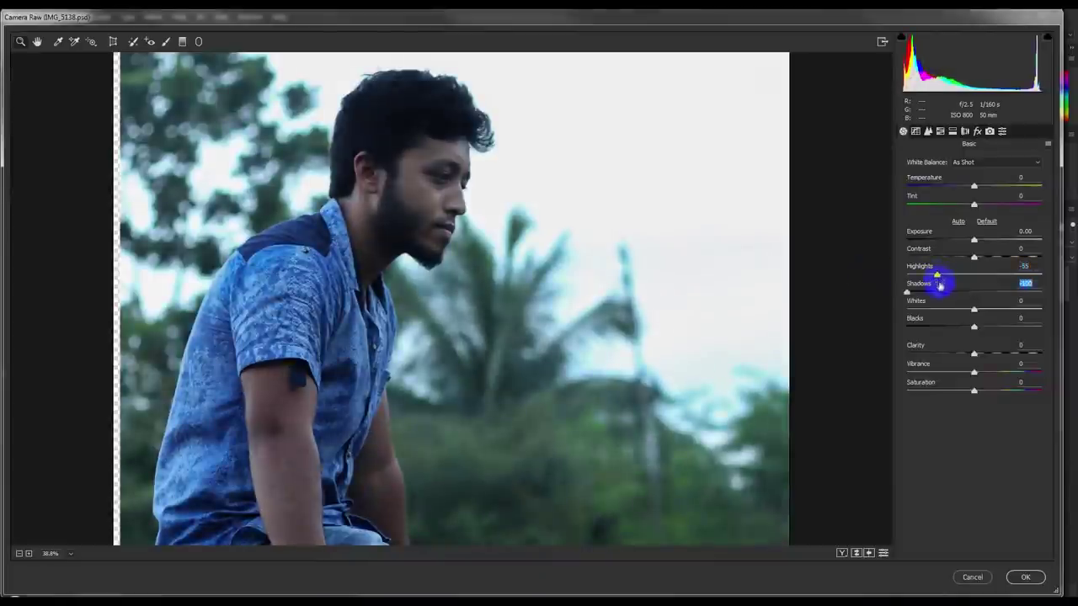
double_click(994, 295)
left_click_drag(1012, 300, 1049, 300)
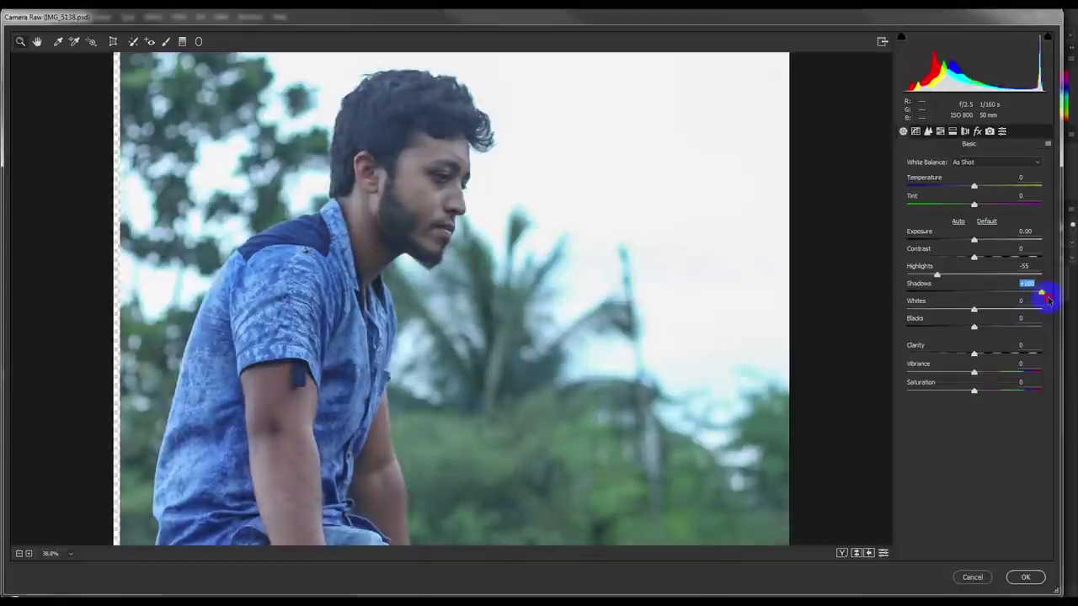
left_click_drag(938, 278, 920, 276)
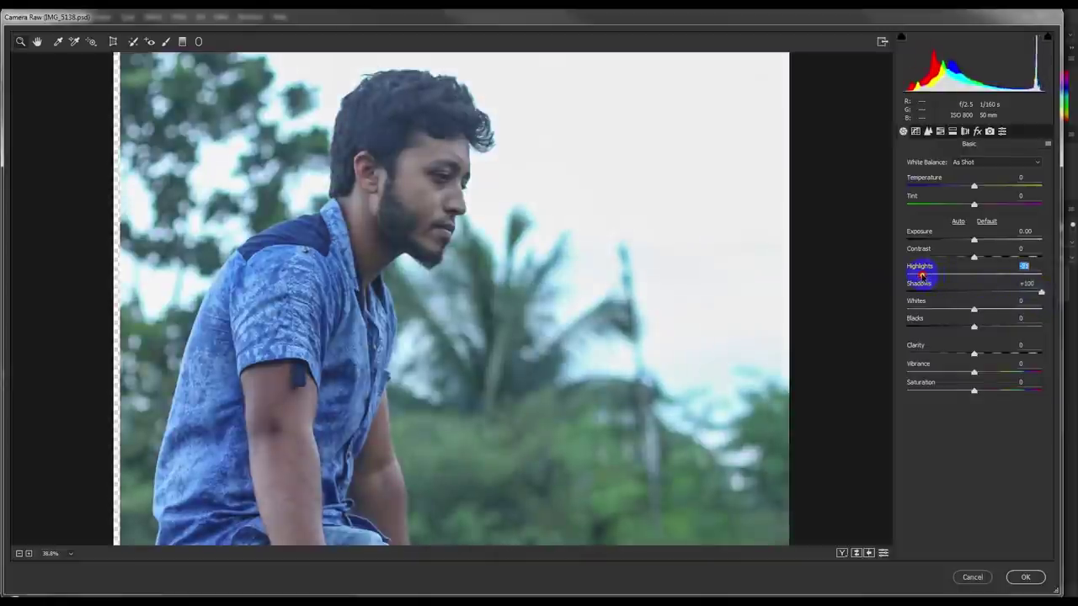
left_click_drag(1042, 294, 1019, 294)
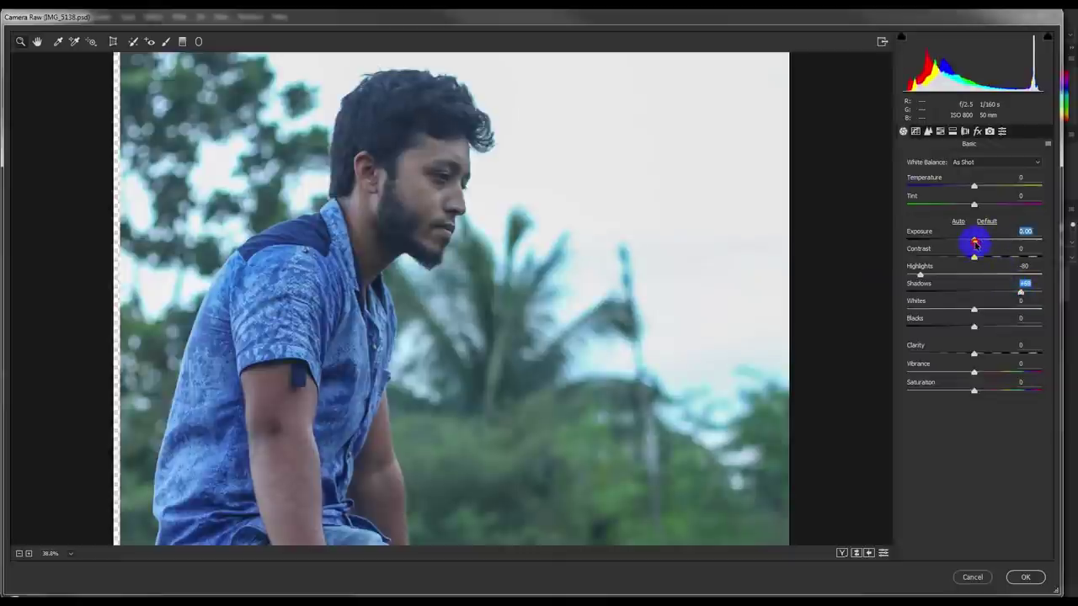
left_click_drag(975, 243, 977, 242)
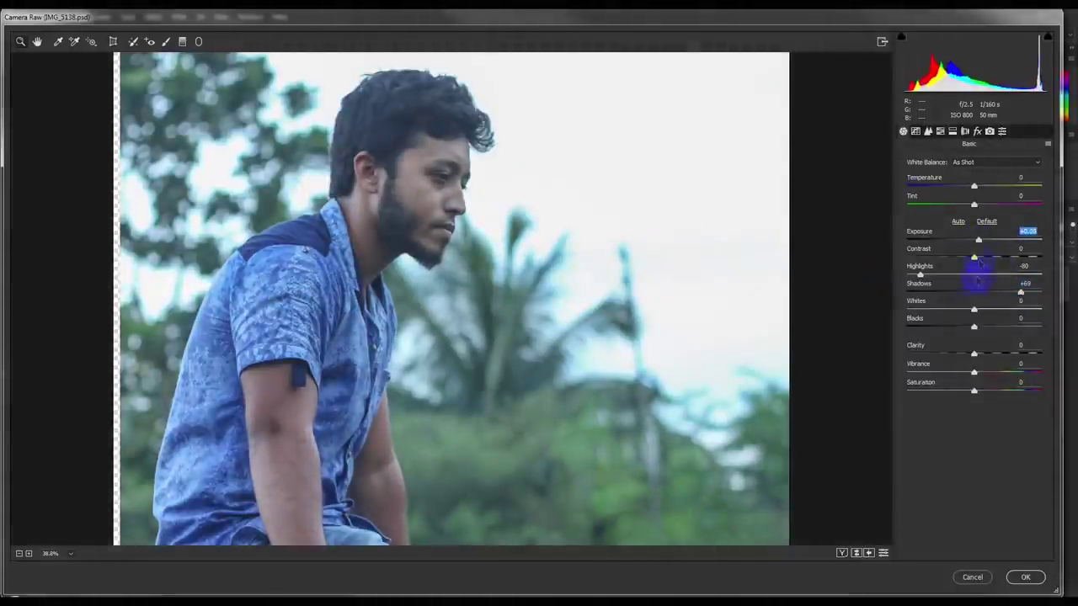
mouse_move(973, 313)
left_mouse_down()
mouse_move(957, 311)
mouse_move(981, 312)
left_mouse_up()
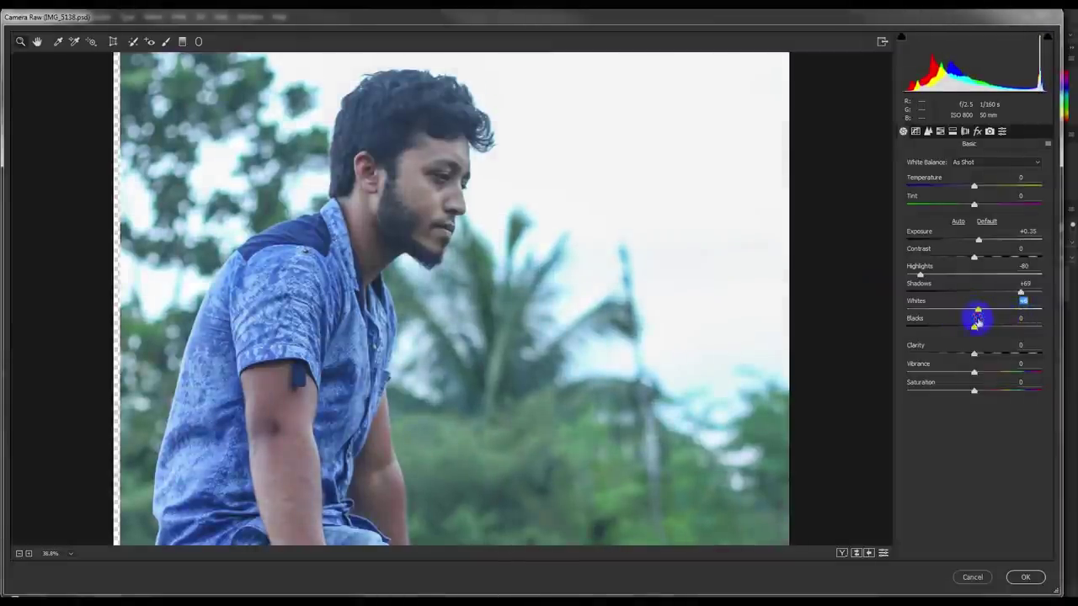
left_click(1030, 578)
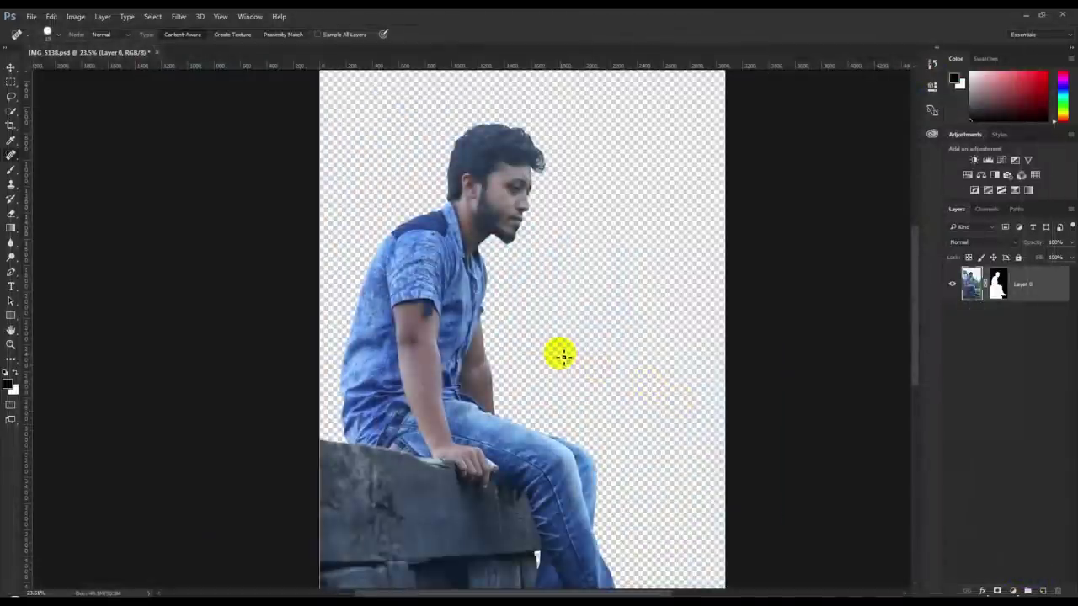
Zoom into the face and open Layer 0's mask in Select and Mask
key("ctrl+0")
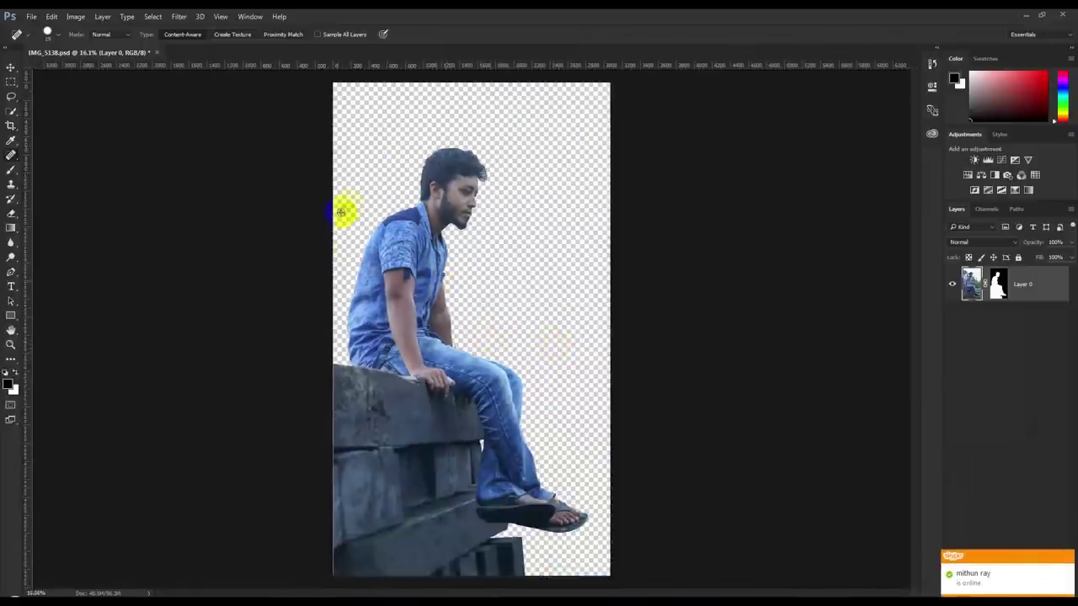
scroll(445, 187, "up", 2)
scroll(445, 188, "up", 2)
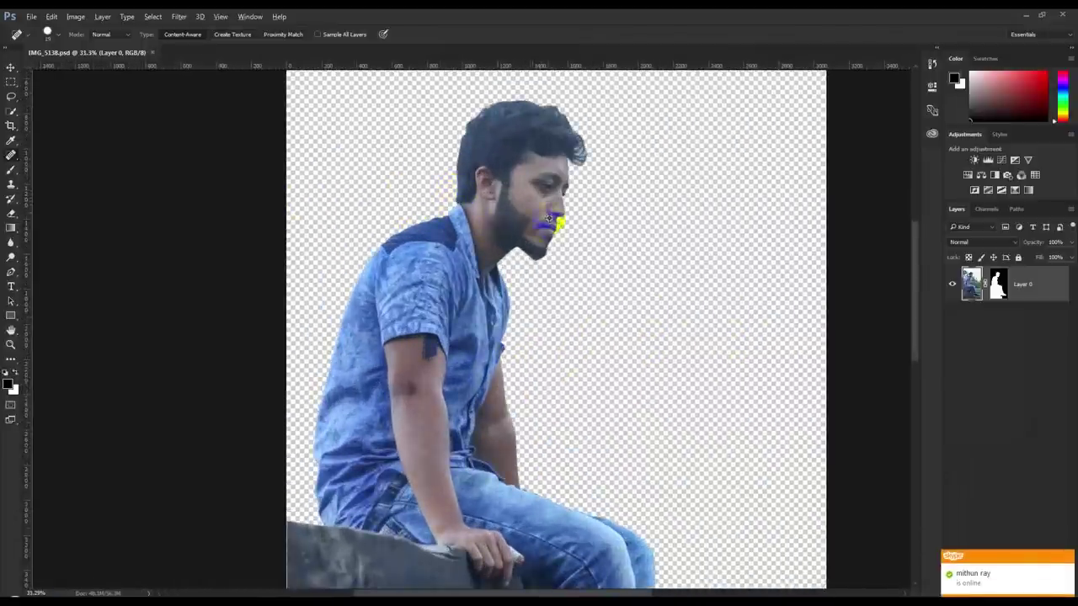
scroll(548, 220, "up", 1)
scroll(559, 222, "up", 1)
scroll(493, 241, "up", 2)
scroll(480, 378, "up", 1)
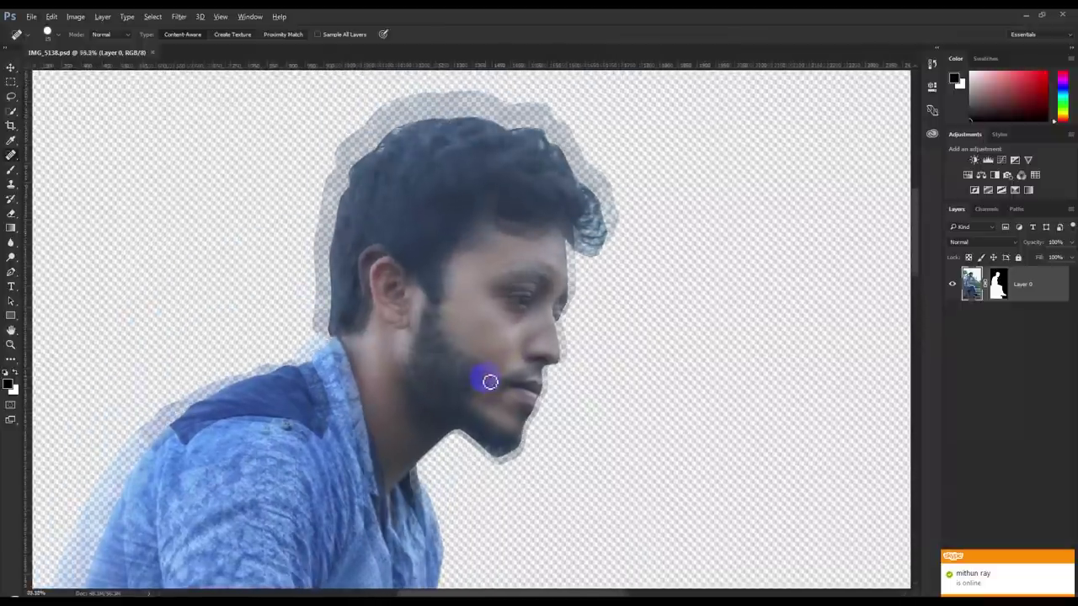
scroll(490, 382, "down", 1)
scroll(481, 385, "down", 1)
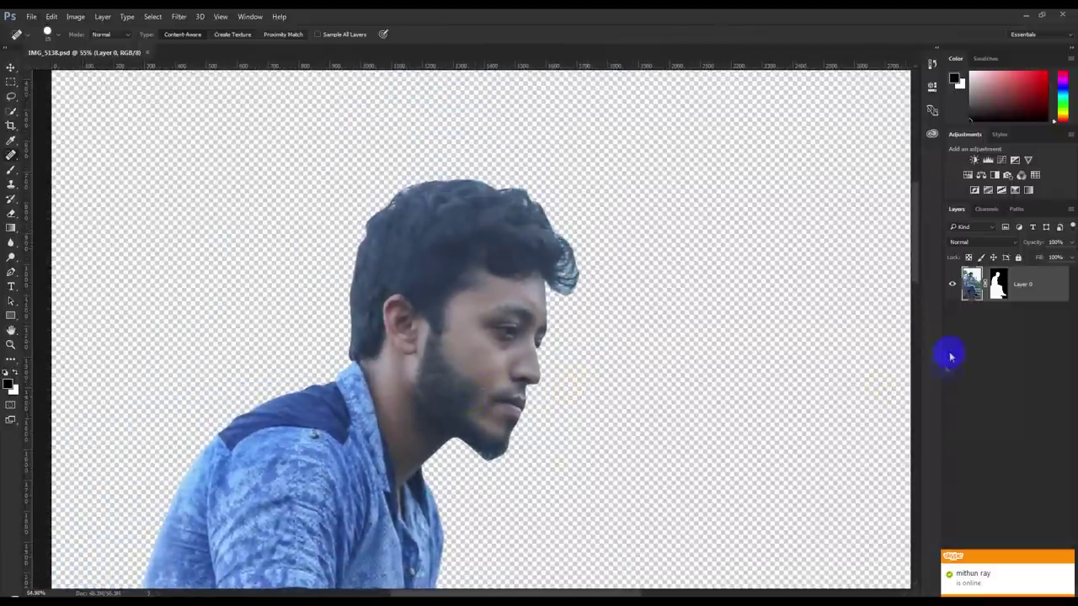
left_click(997, 286)
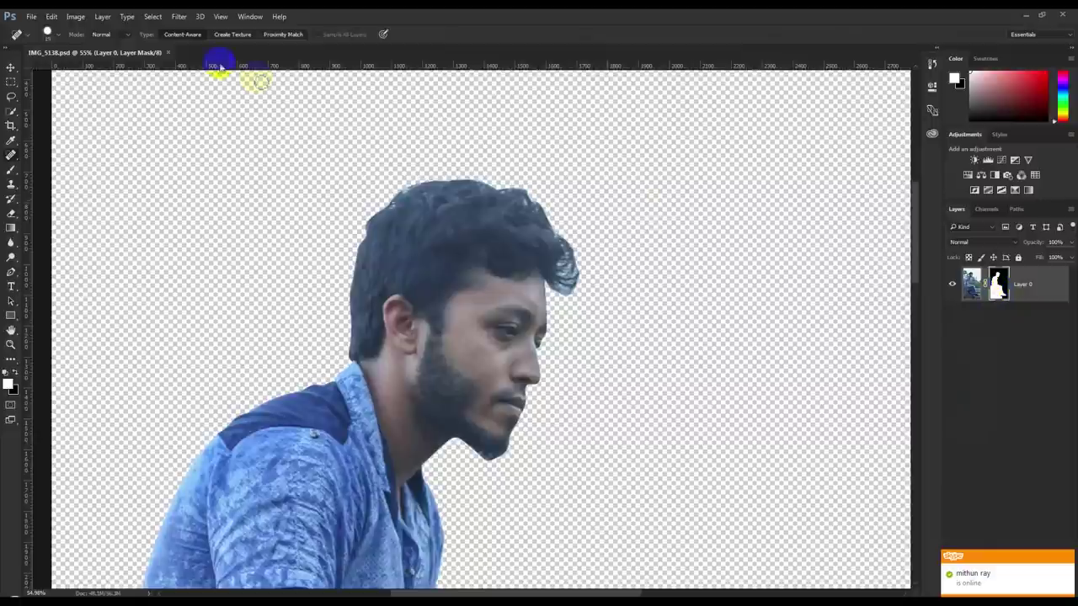
right_click(997, 290)
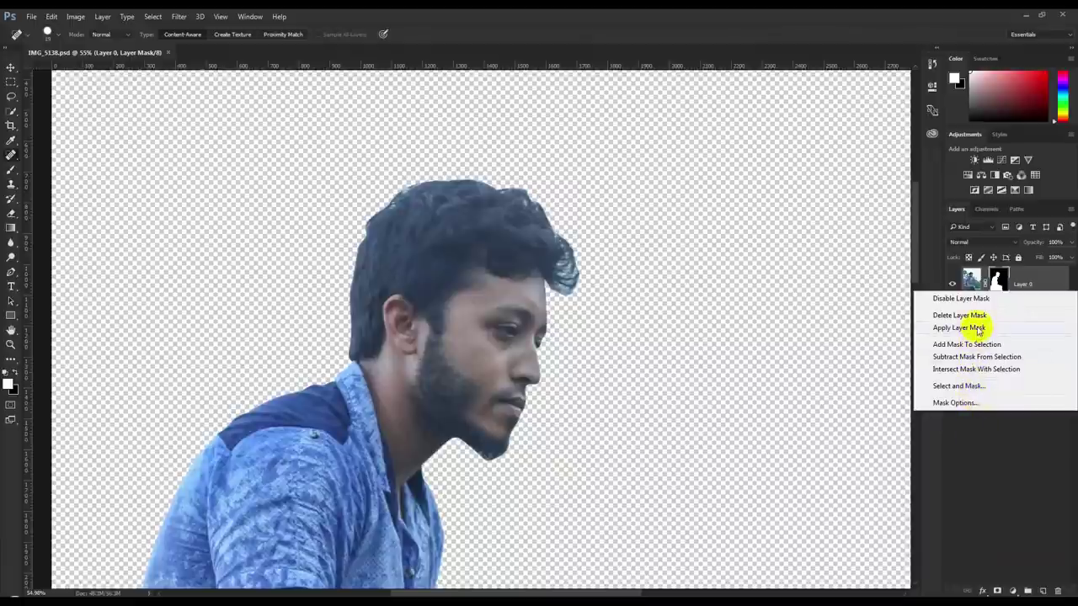
left_click(968, 385)
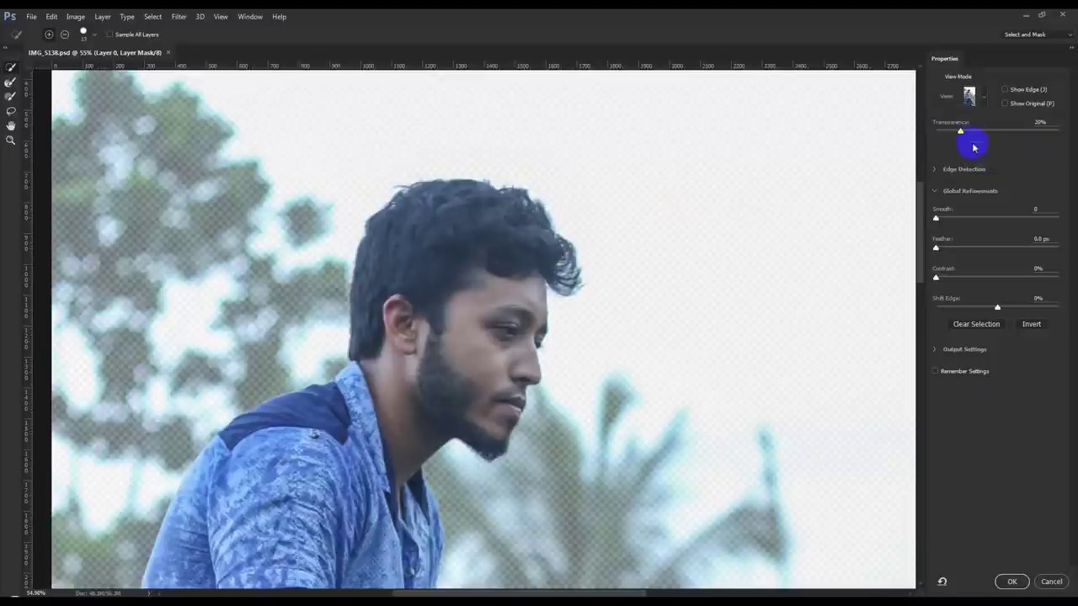
Preview the cut-out On Black with the background fully opaque
left_click(985, 101)
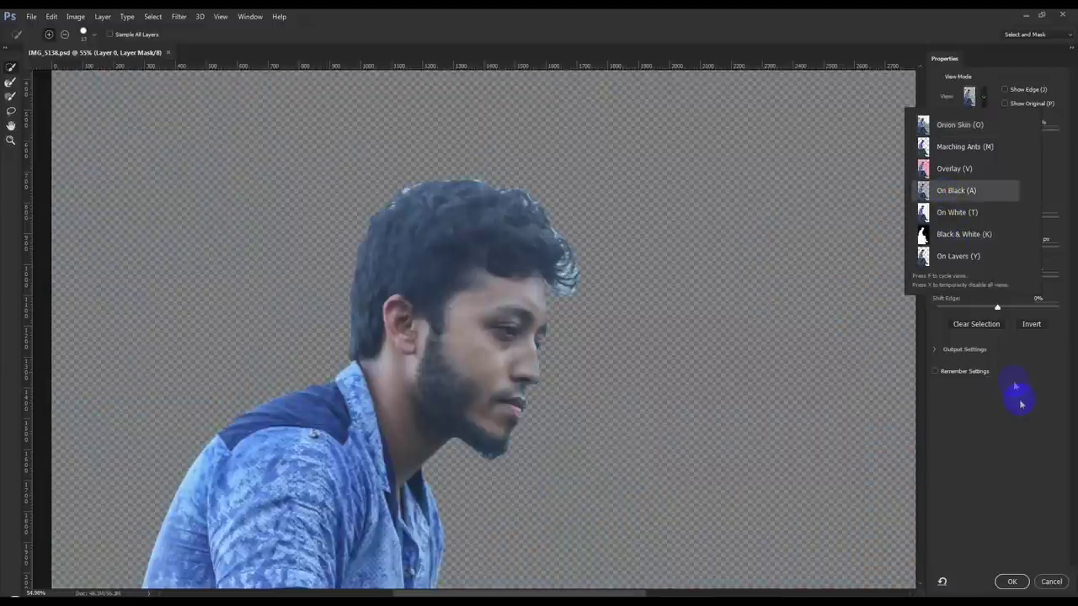
left_click(1020, 403)
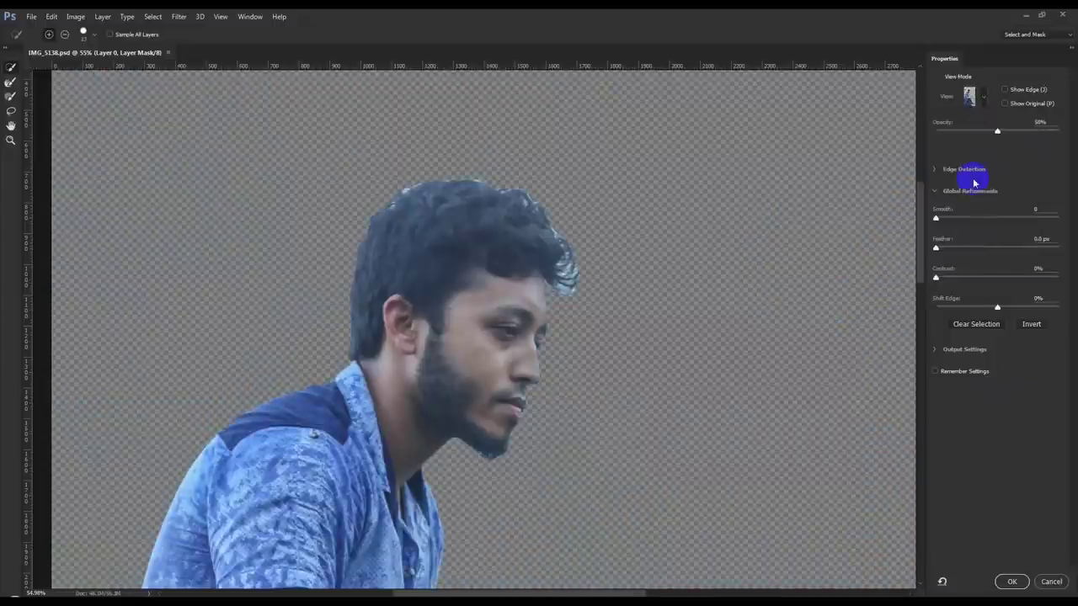
left_click_drag(1030, 136, 1070, 138)
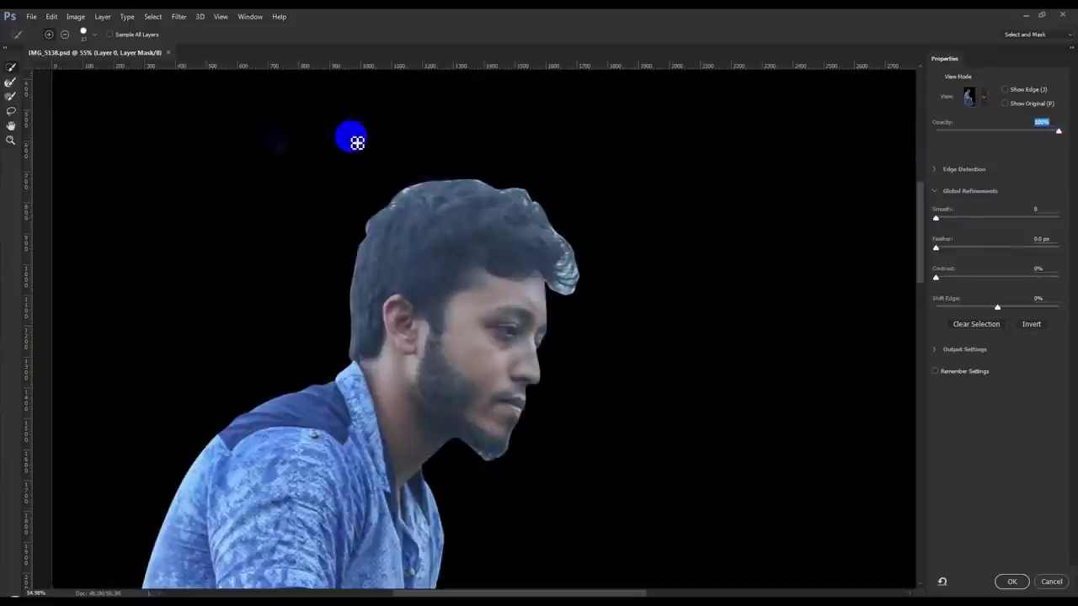
Brush the refine edge along the neck and both sides of the hair
left_click(98, 38)
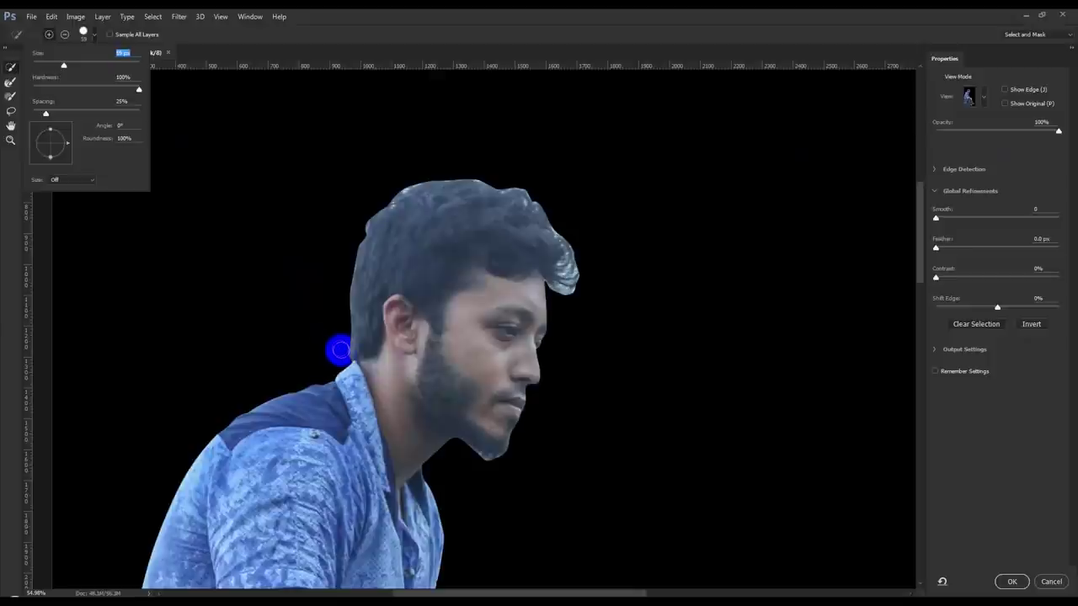
left_click(346, 354)
left_click_drag(344, 354, 349, 322)
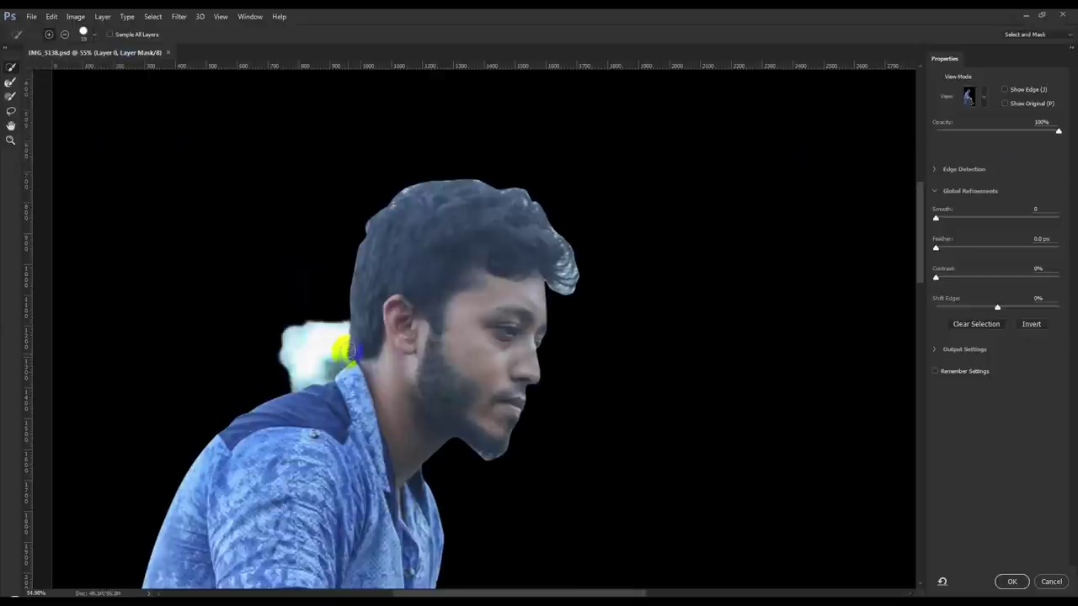
left_click_drag(347, 314, 363, 300)
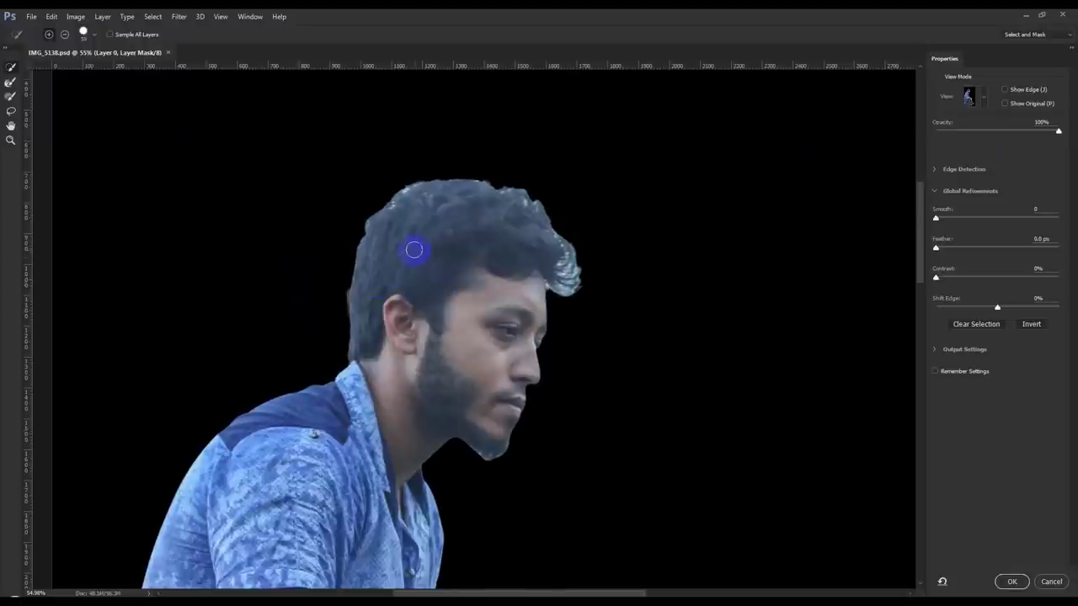
left_click(130, 36)
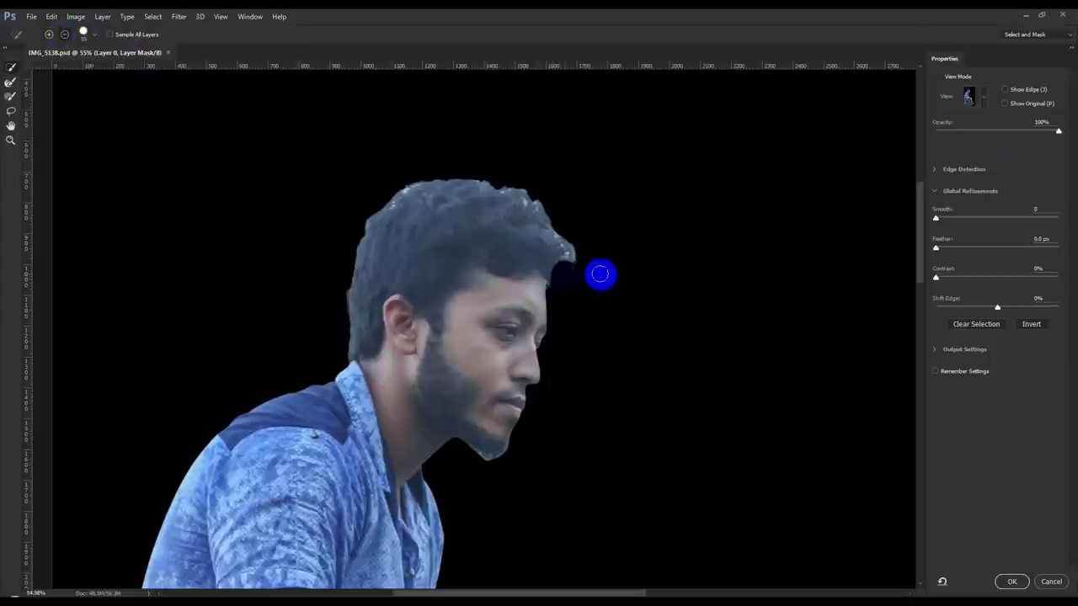
mouse_move(600, 273)
left_mouse_down()
mouse_move(575, 290)
mouse_move(413, 182)
left_mouse_up()
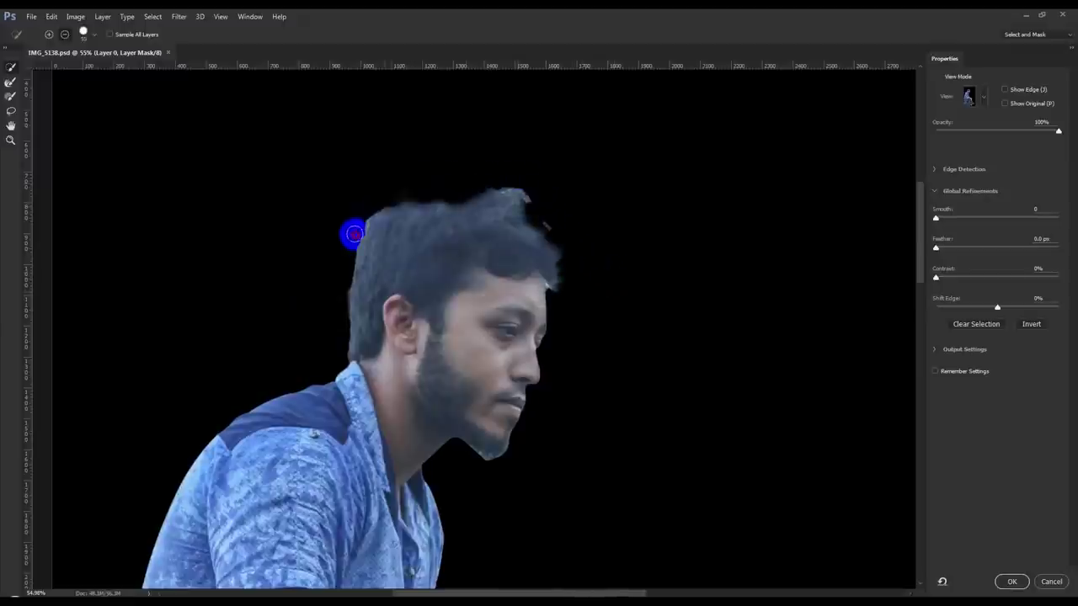
left_click_drag(412, 182, 337, 358)
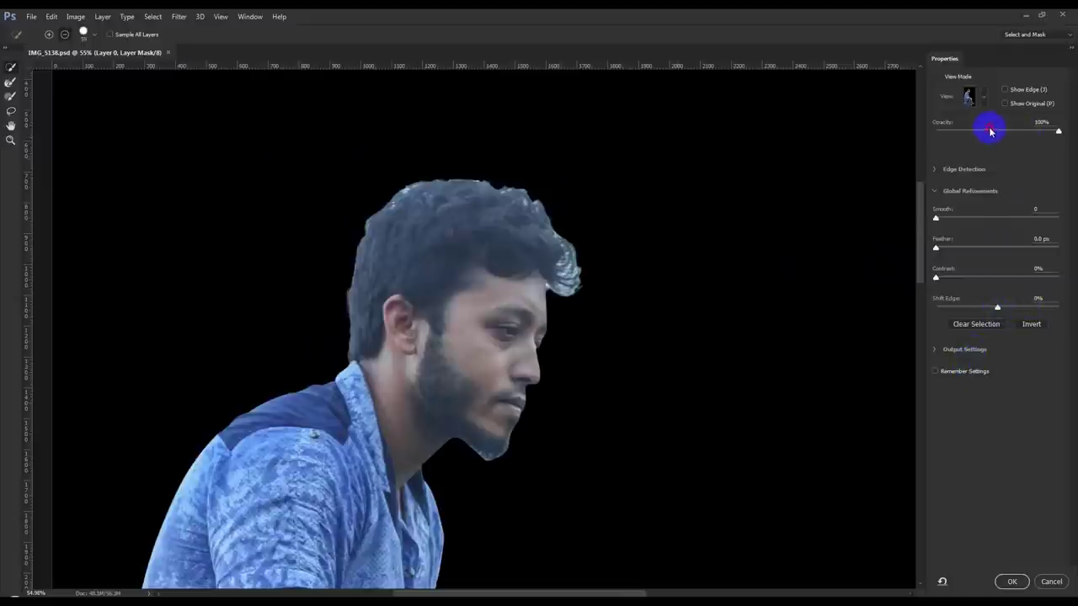
Touch up the right hair edge over transparency, then clear and cancel Select and Mask
left_click(990, 131)
mouse_move(562, 299)
left_mouse_down()
mouse_move(570, 269)
mouse_move(550, 289)
left_mouse_up()
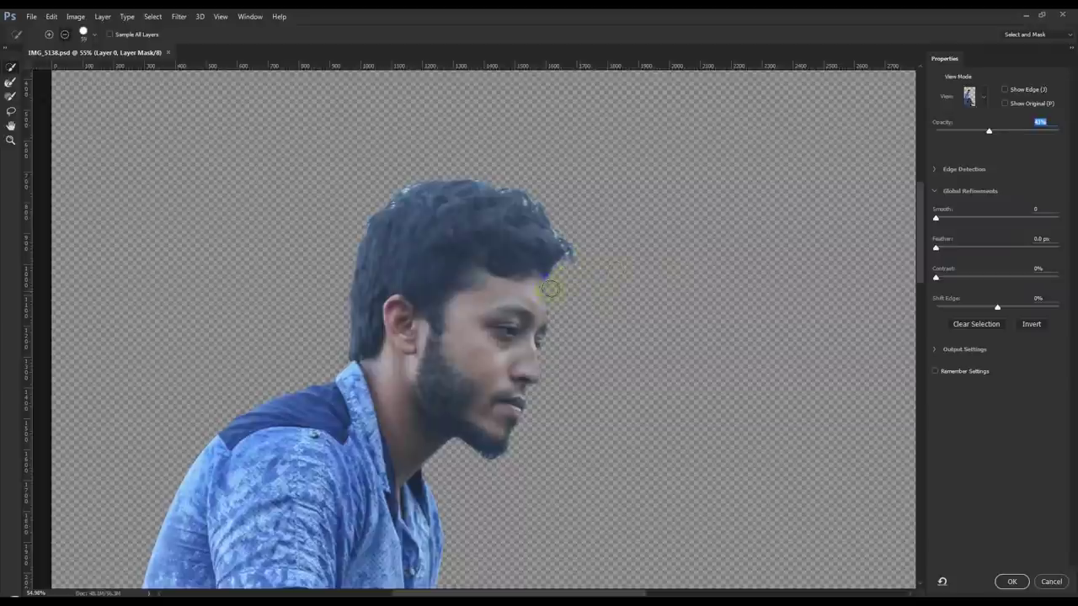
mouse_move(556, 294)
left_mouse_down()
mouse_move(566, 280)
mouse_move(600, 290)
left_mouse_up()
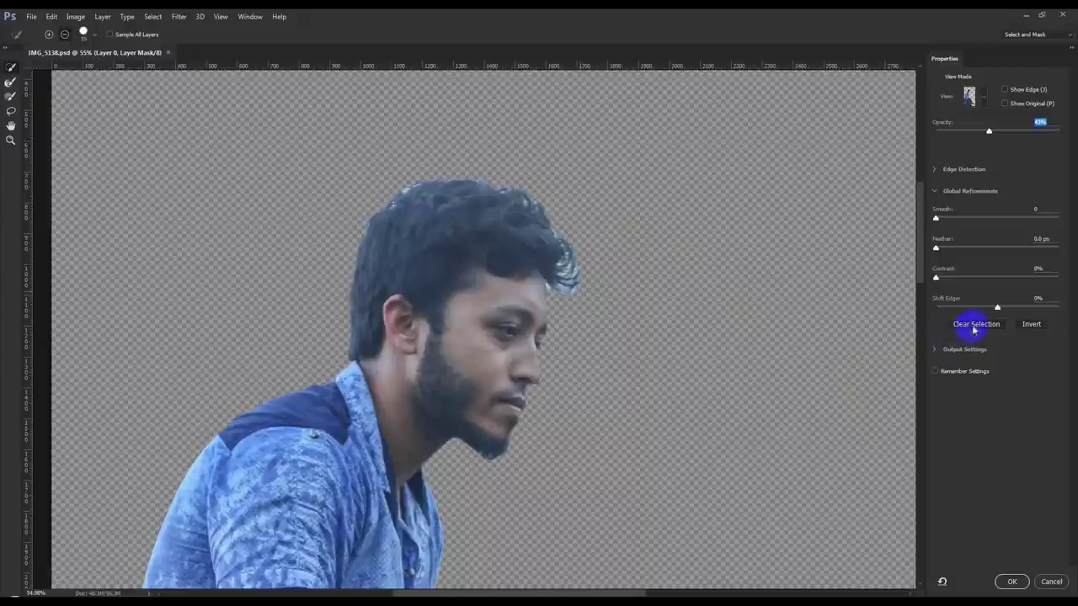
left_click(974, 325)
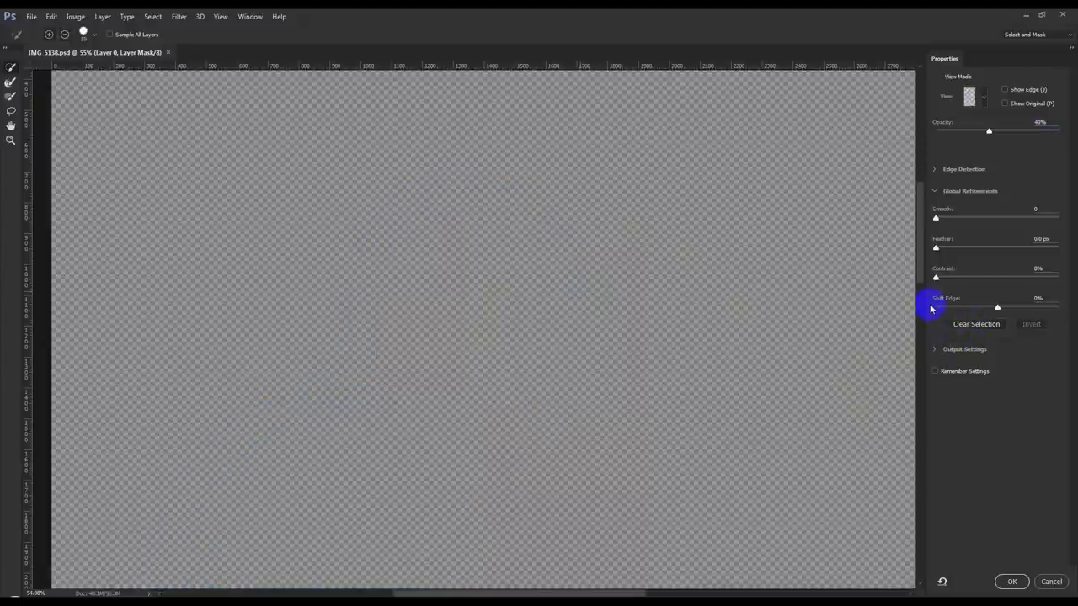
left_click(1049, 582)
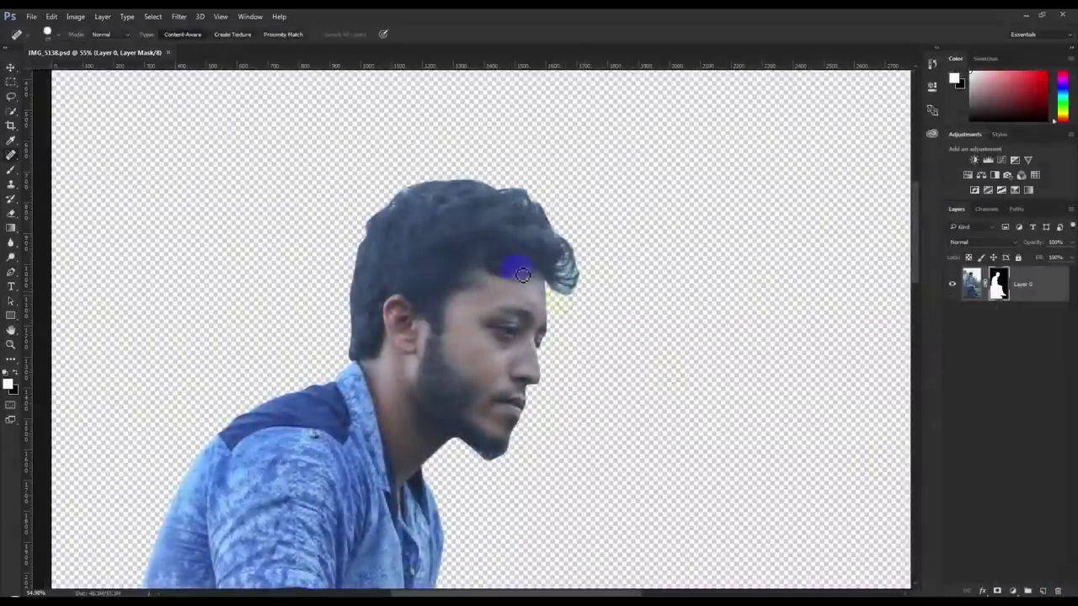
Zoom in on the man's head and open Refine Mask for his layer mask
scroll(505, 253, "down", 1)
scroll(496, 238, "down", 2)
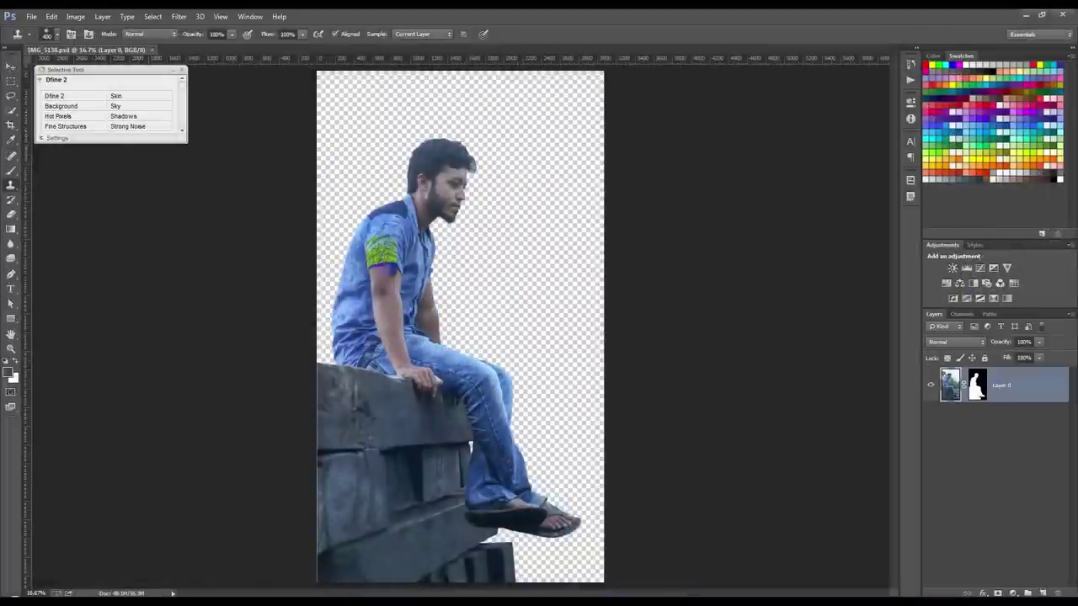
left_click_drag(395, 174, 480, 177)
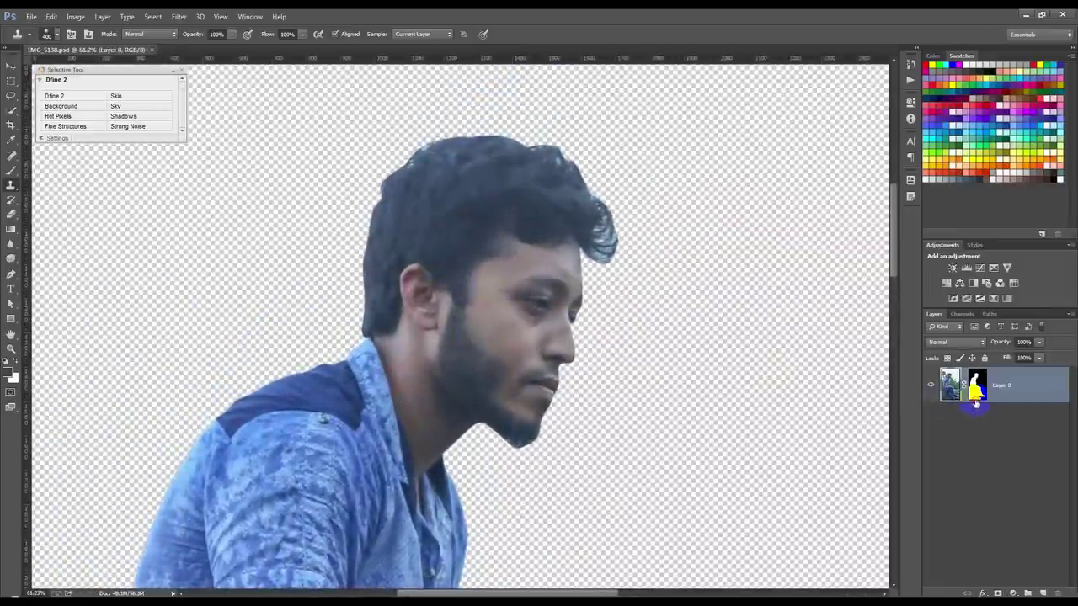
right_click(975, 405)
left_click(975, 489)
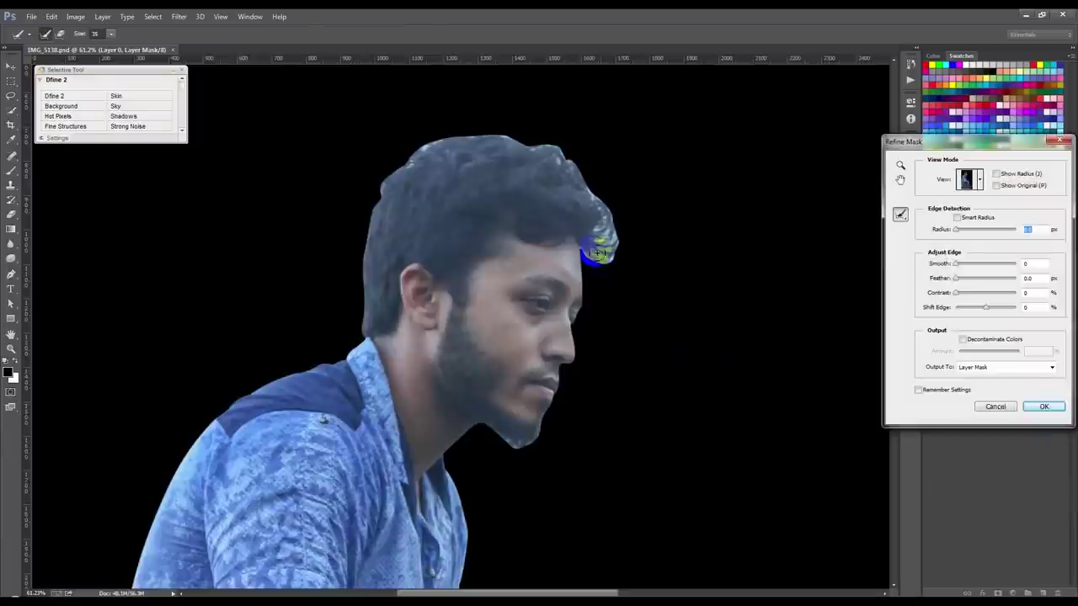
Paint Refine Radius along the hair and chin edges with a size 71 brush
mouse_move(349, 261)
left_mouse_down()
mouse_move(358, 299)
mouse_move(403, 166)
mouse_move(421, 138)
mouse_move(464, 125)
mouse_move(512, 127)
mouse_move(408, 143)
mouse_move(561, 140)
mouse_move(596, 203)
left_mouse_up()
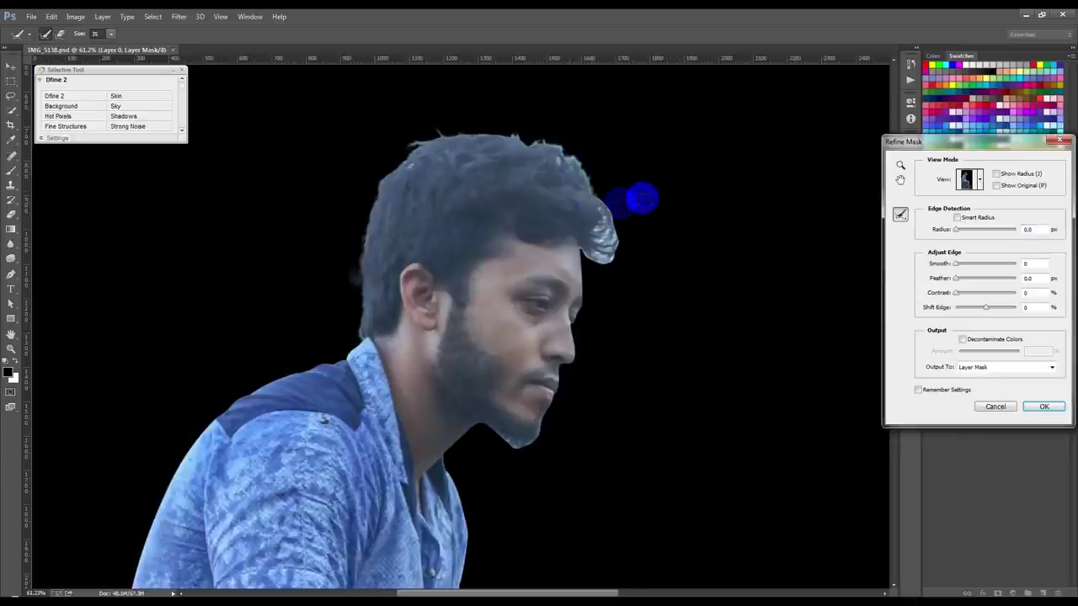
left_click(112, 37)
mouse_move(593, 185)
left_mouse_down()
mouse_move(619, 224)
mouse_move(600, 252)
mouse_move(608, 297)
mouse_move(587, 297)
left_mouse_up()
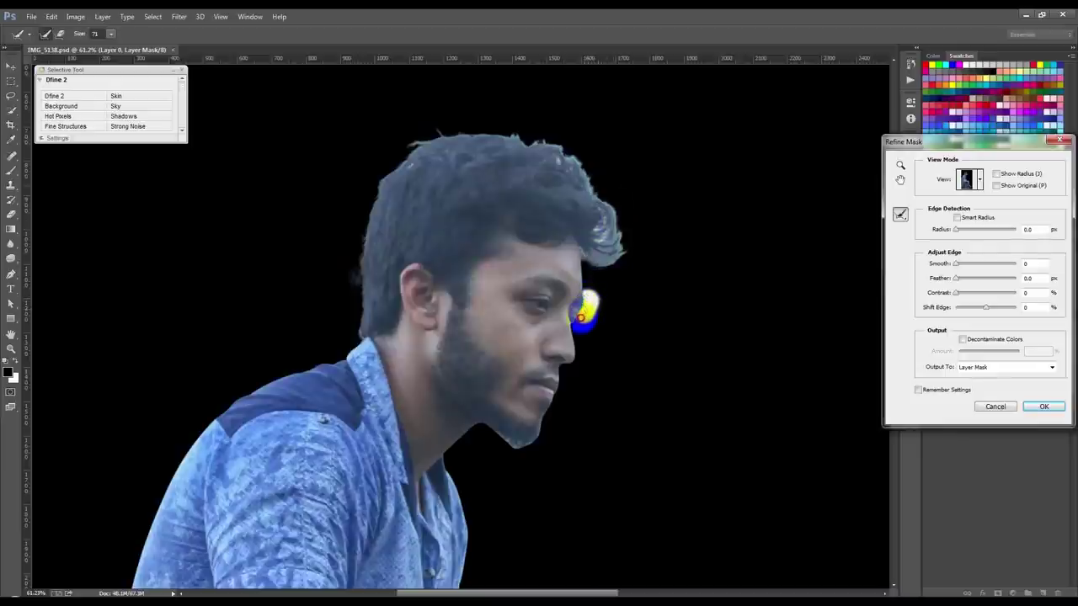
scroll(607, 337, "down", 3)
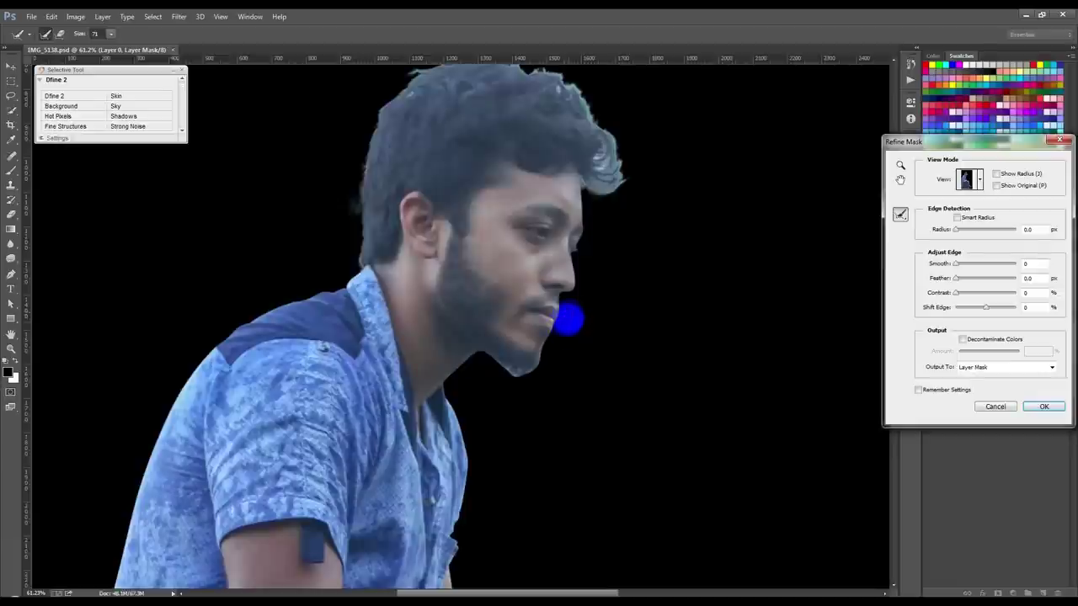
mouse_move(553, 342)
left_mouse_down()
mouse_move(515, 376)
mouse_move(465, 369)
left_mouse_up()
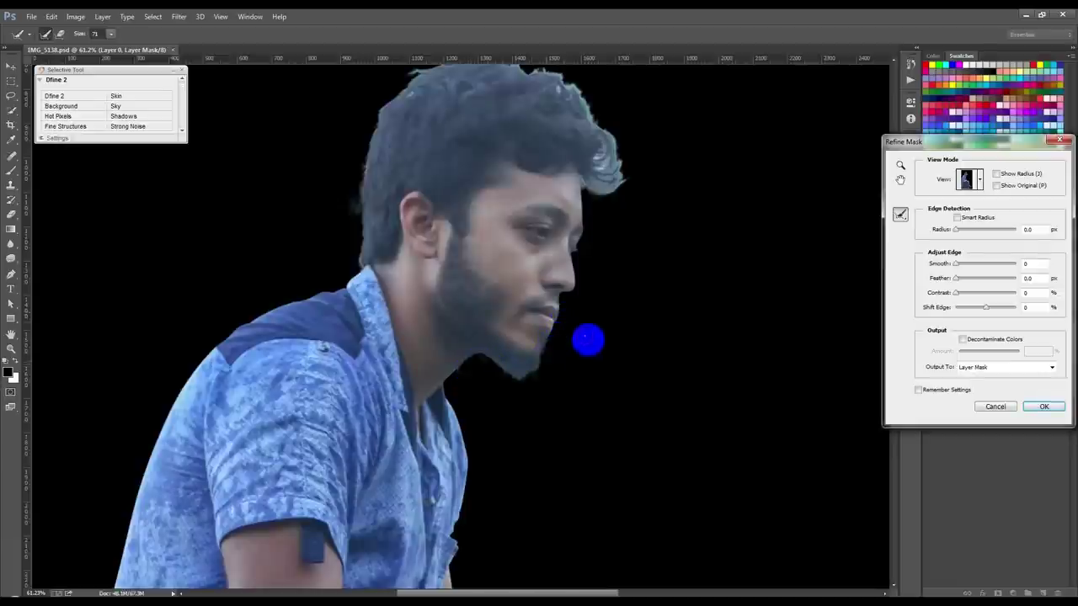
scroll(362, 265, "down", 3)
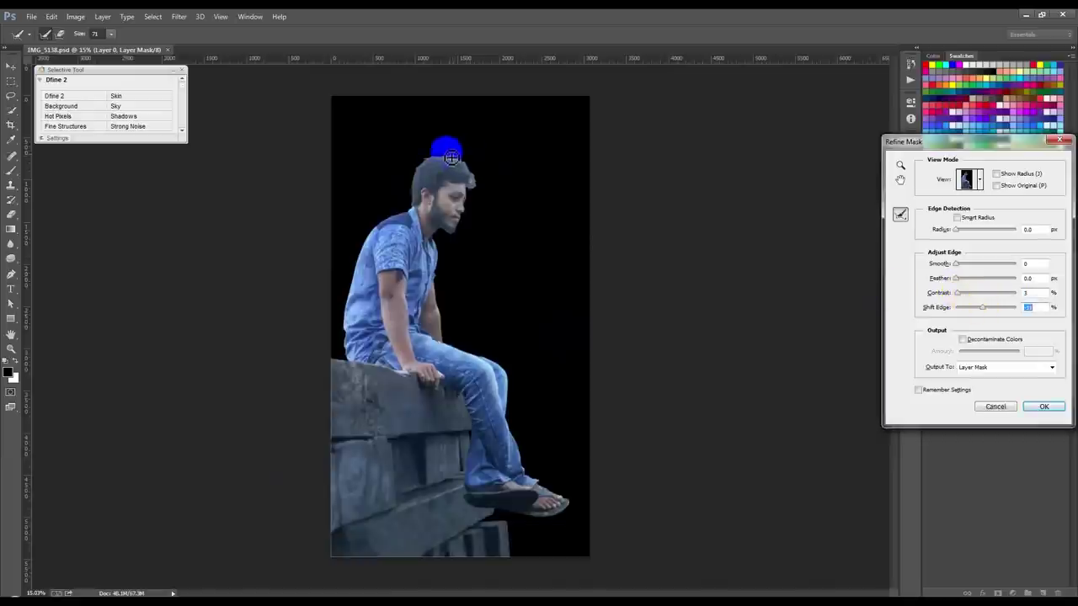
scroll(452, 158, "up", 5)
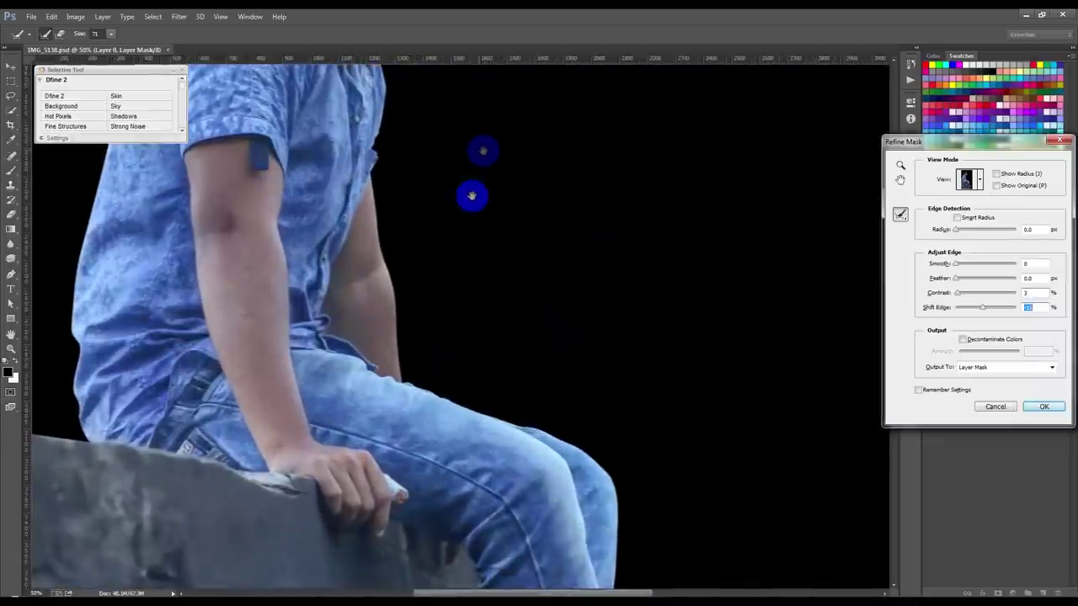
left_click_drag(476, 193, 452, 468)
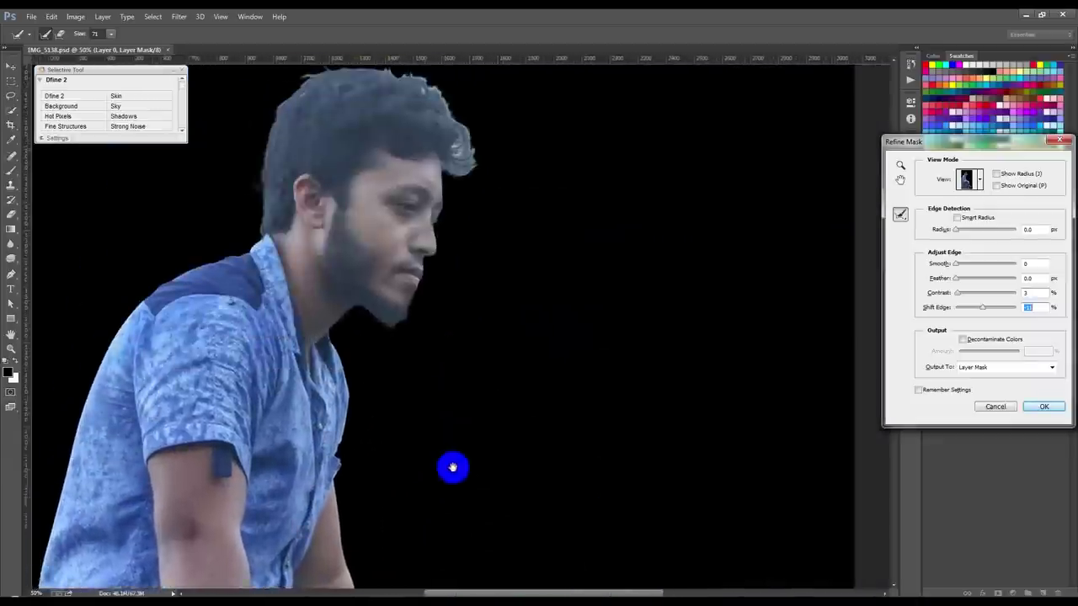
left_click_drag(494, 113, 511, 202)
left_click_drag(478, 250, 434, 179)
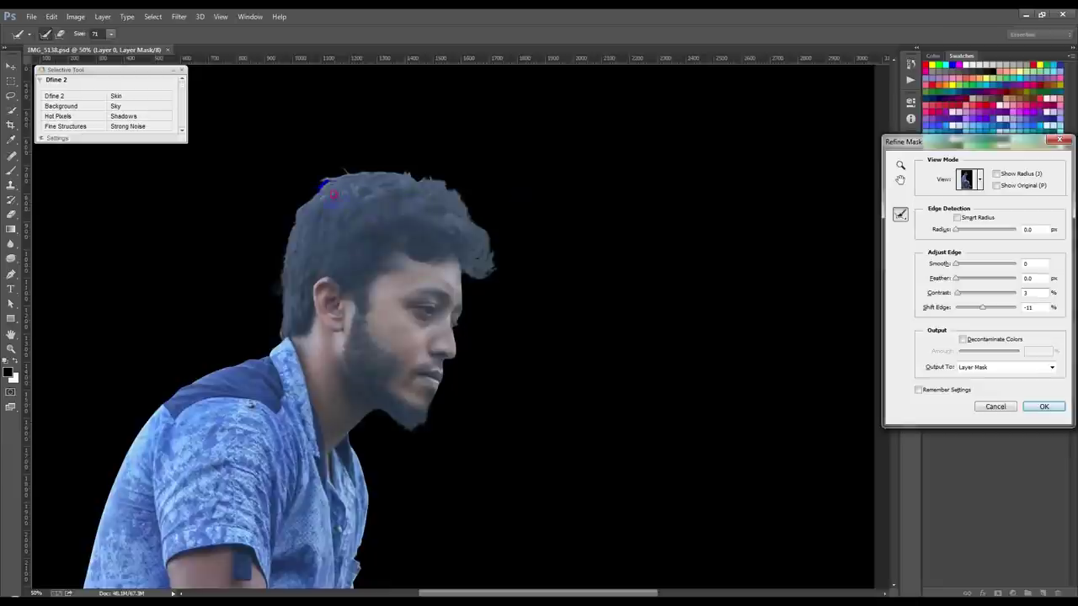
Set Shift Edge to -8 and Contrast to 0, then apply the refined mask
left_click(971, 290)
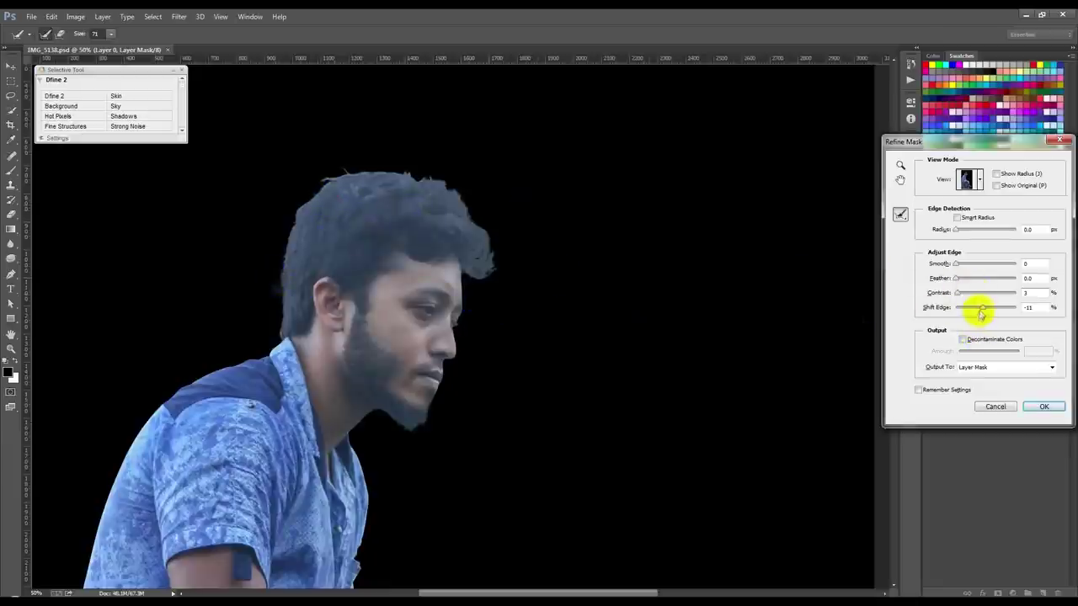
left_click_drag(982, 310, 984, 309)
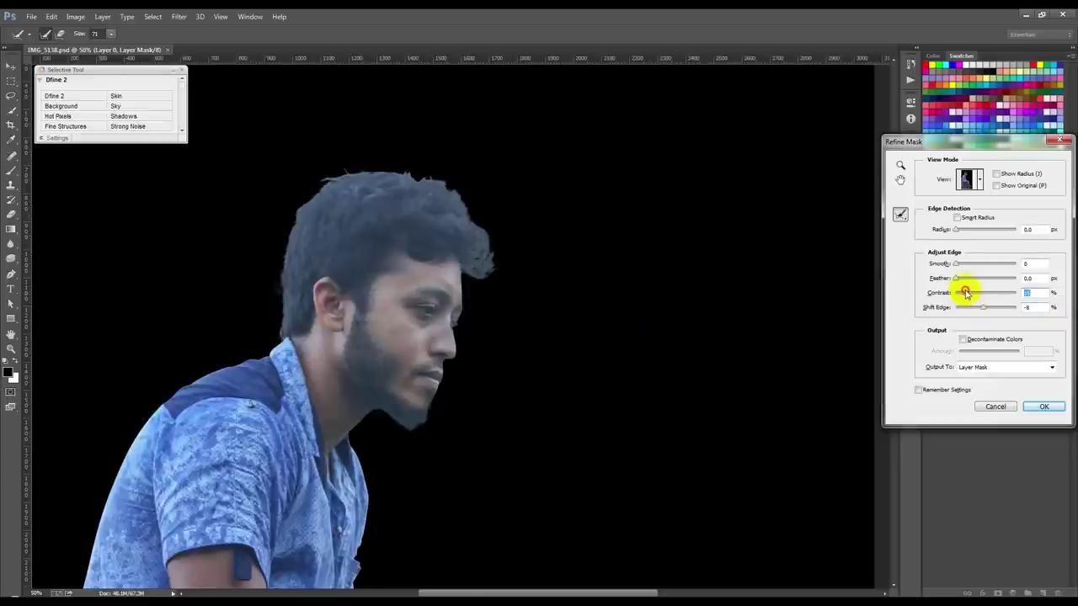
left_click_drag(966, 293, 895, 297)
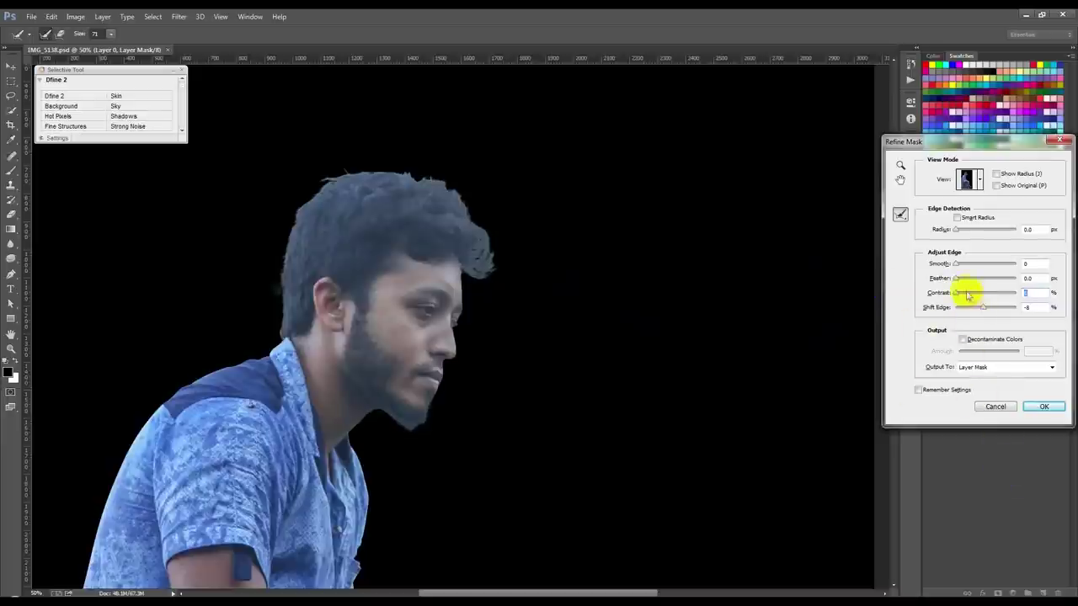
left_click(1041, 406)
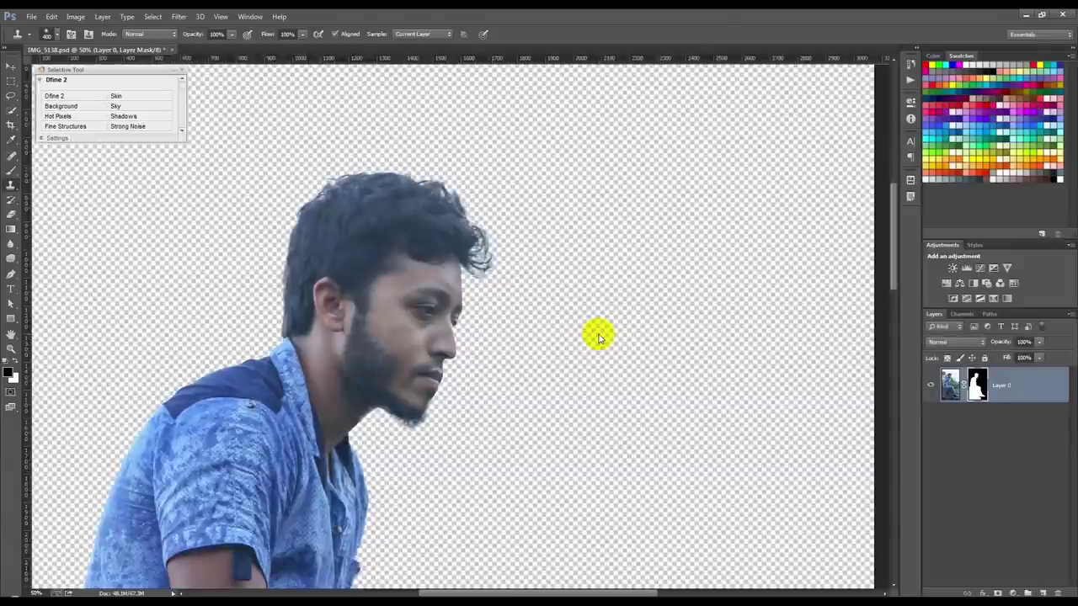
Bring the sky photo and the cut-out man into Untitled-1, closing the source documents
key("ctrl+0")
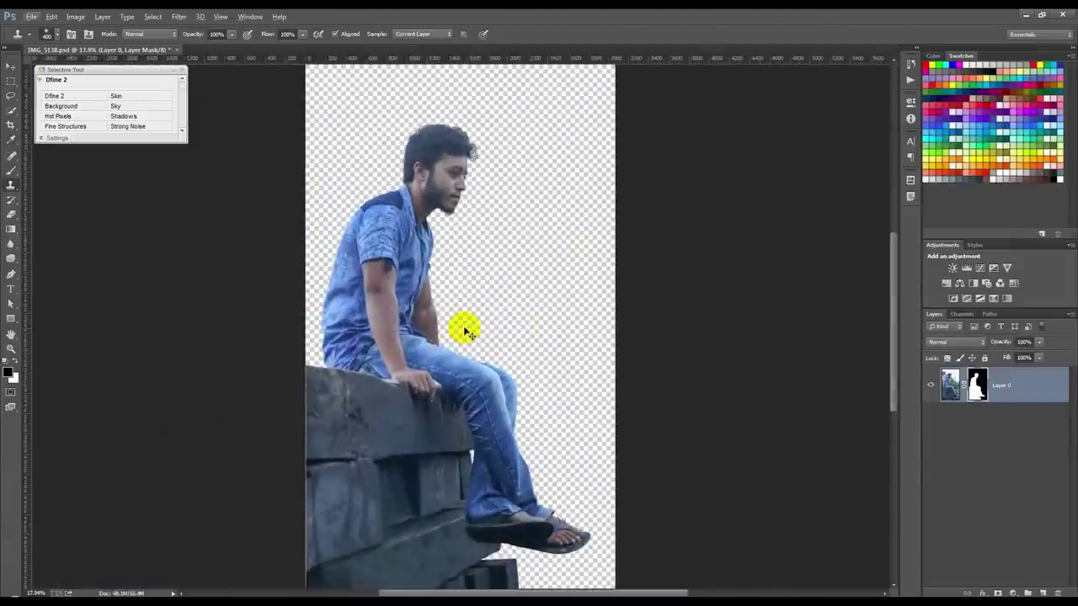
scroll(304, 232, "down", 1)
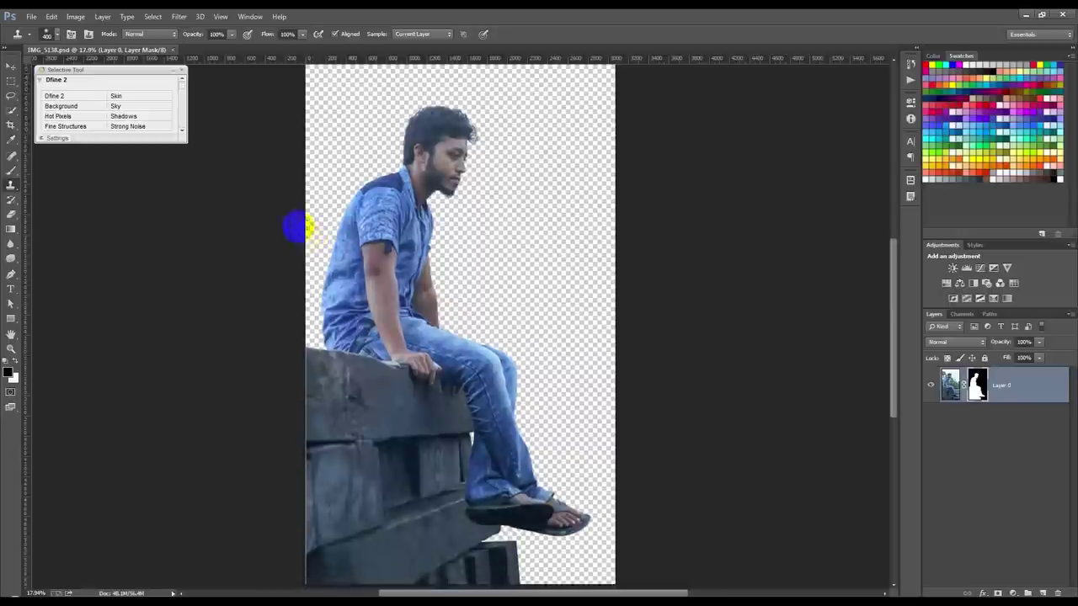
key("ctrl+0")
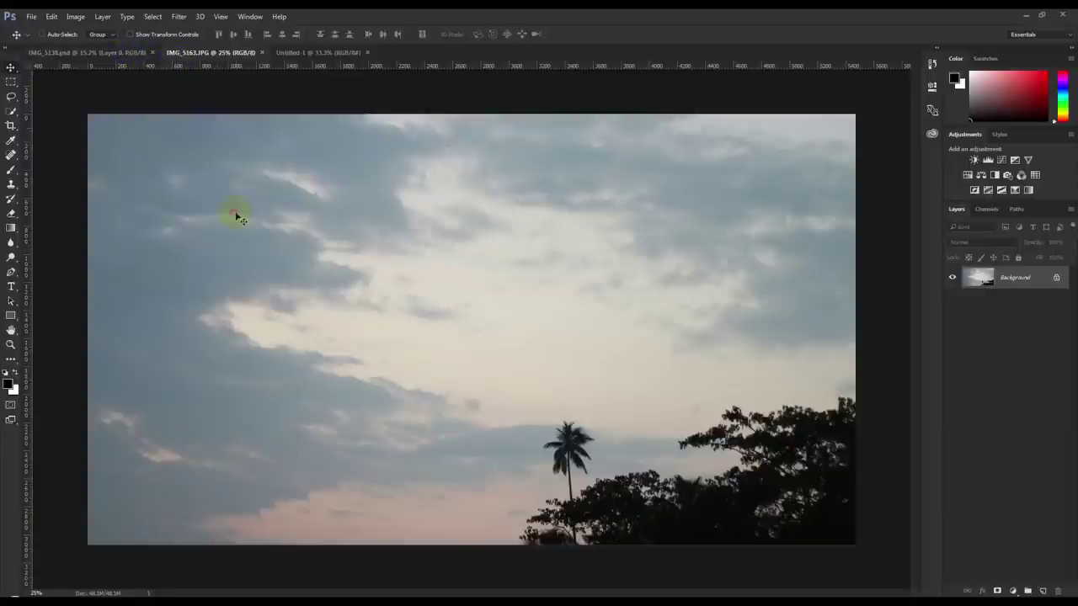
left_click_drag(238, 217, 370, 203)
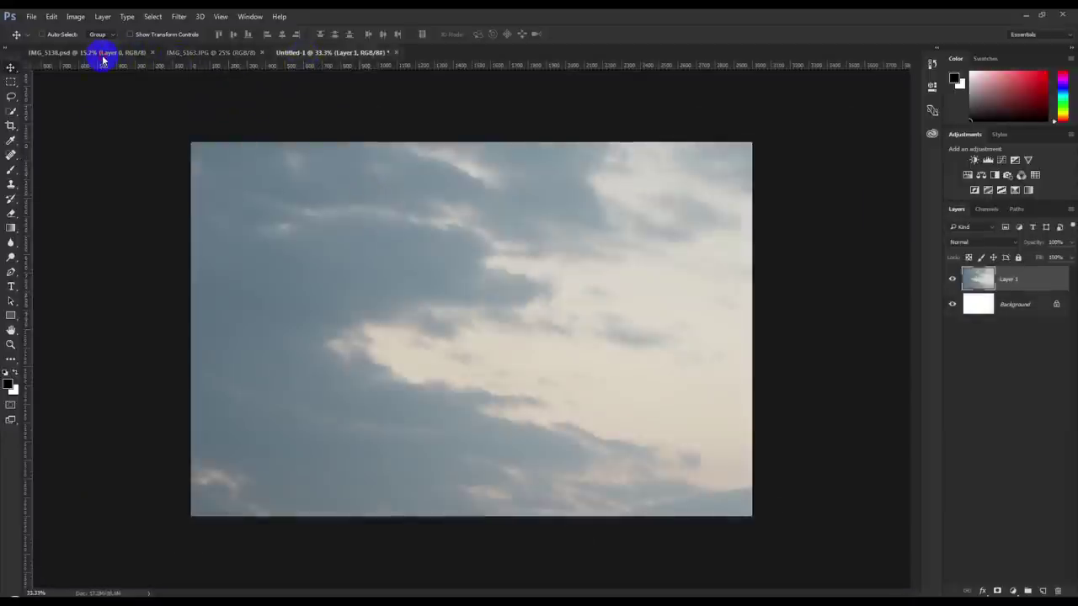
left_click(104, 53)
mouse_move(457, 247)
left_mouse_down()
mouse_move(328, 58)
mouse_move(403, 187)
left_mouse_up()
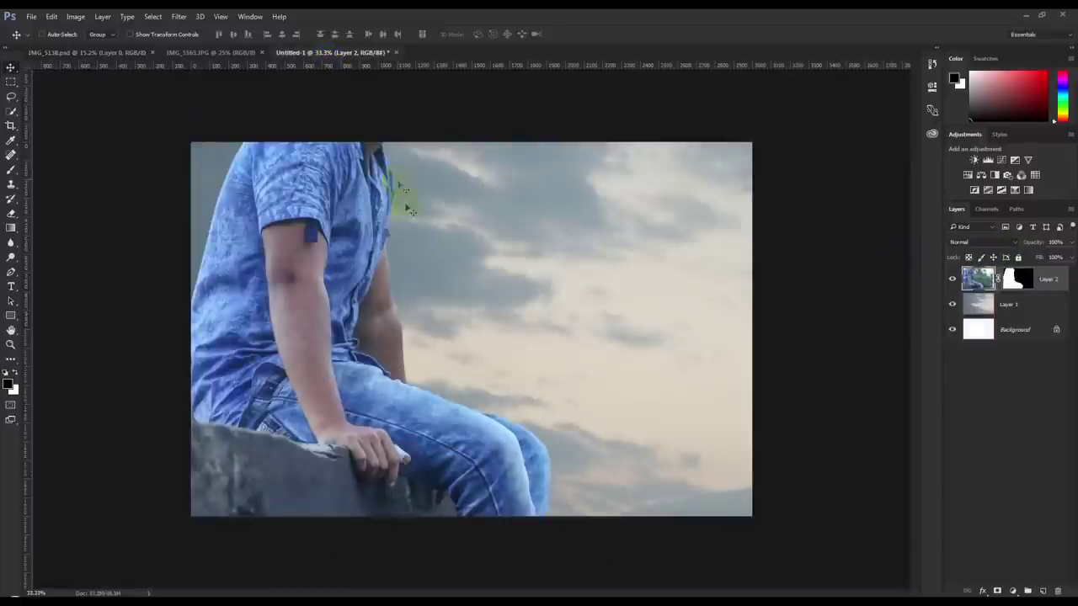
left_click(155, 53)
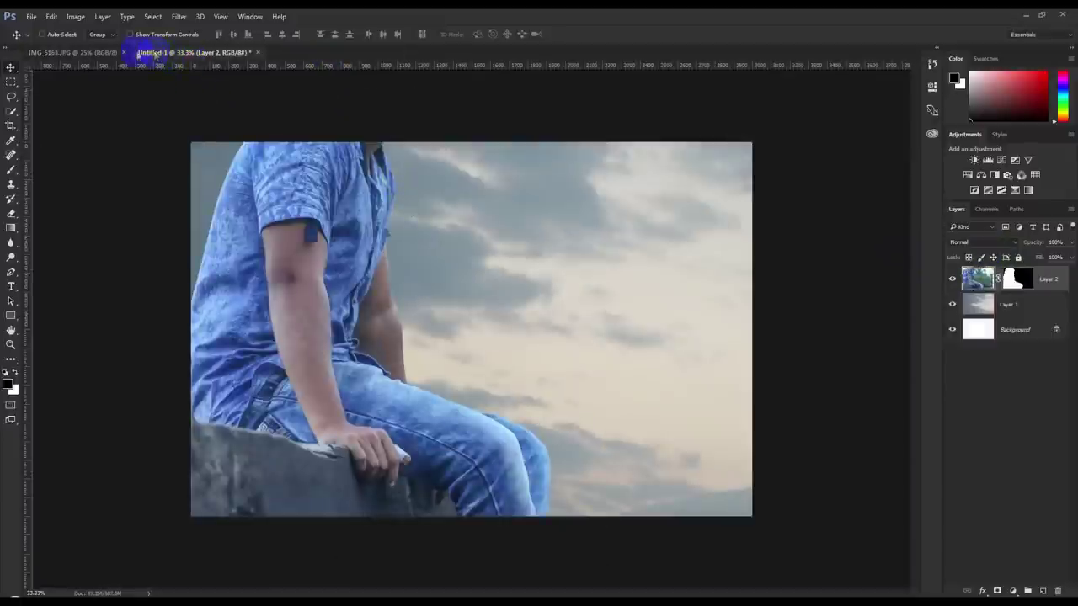
left_click(129, 53)
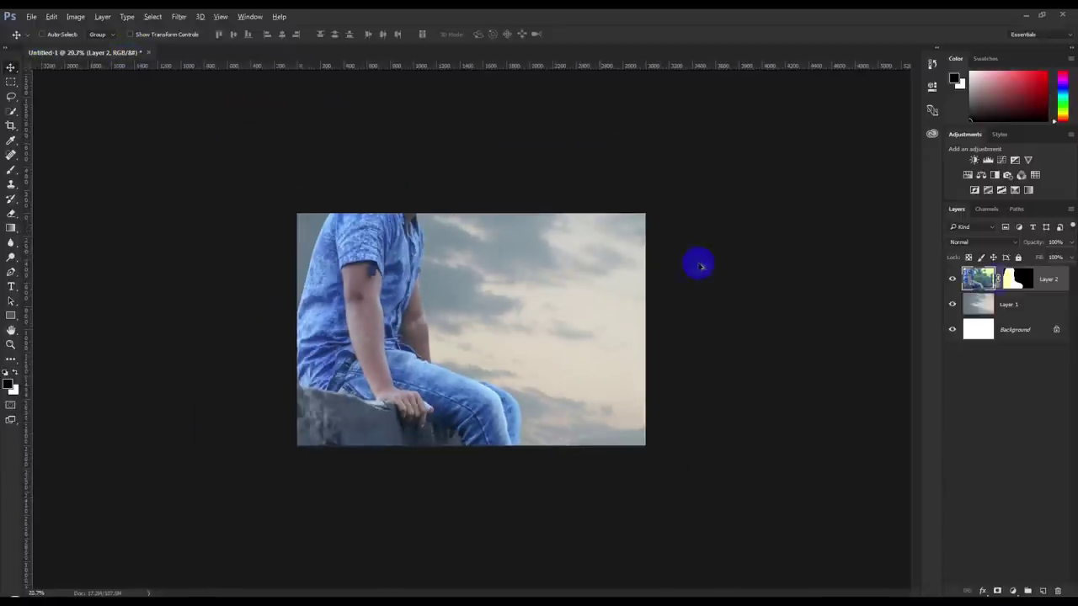
Free-transform the sky layer, Layer 1, to about 72% and reposition it
left_click(1037, 297)
key("ctrl+t")
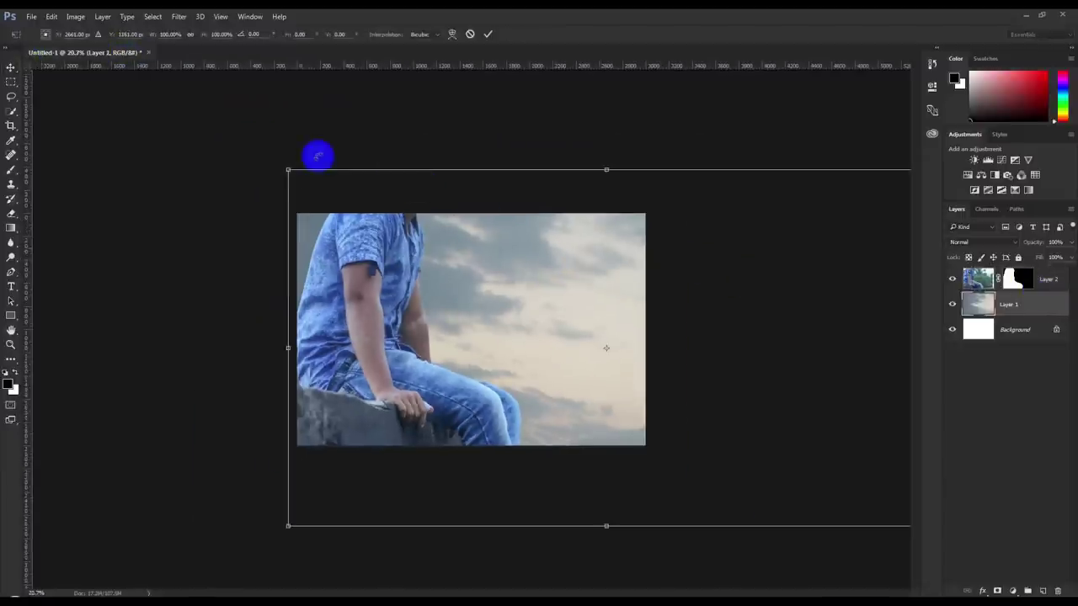
left_click_drag(286, 168, 435, 252)
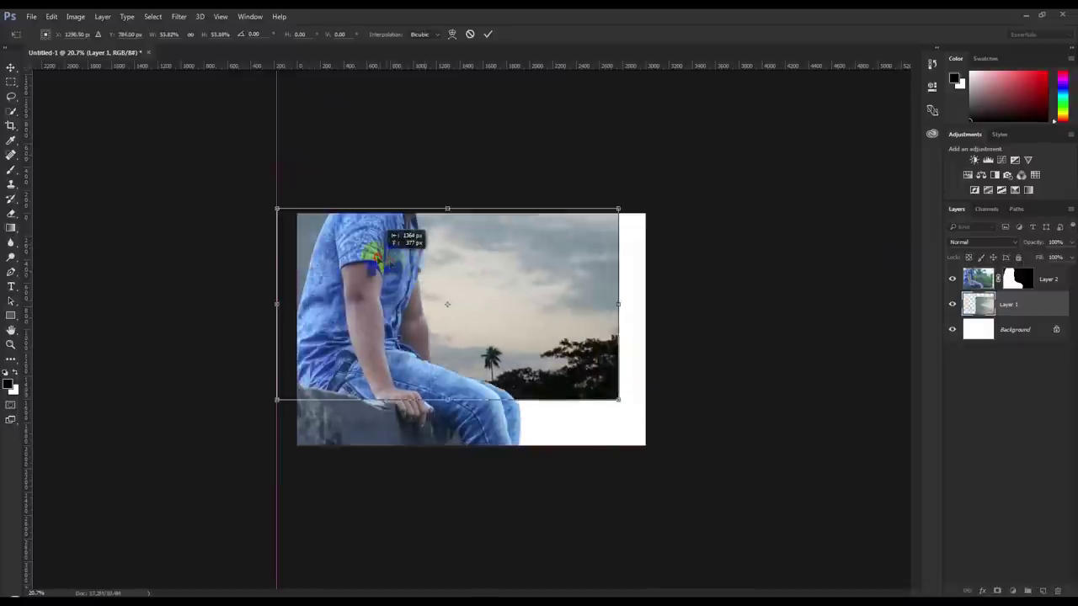
left_click_drag(534, 305, 390, 266)
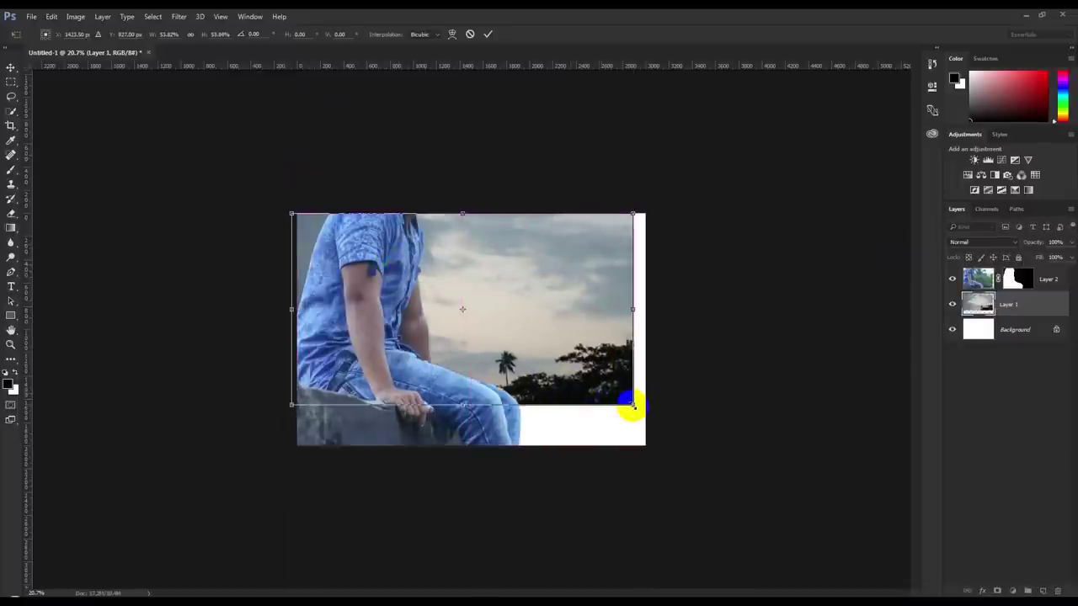
left_click_drag(633, 404, 786, 491)
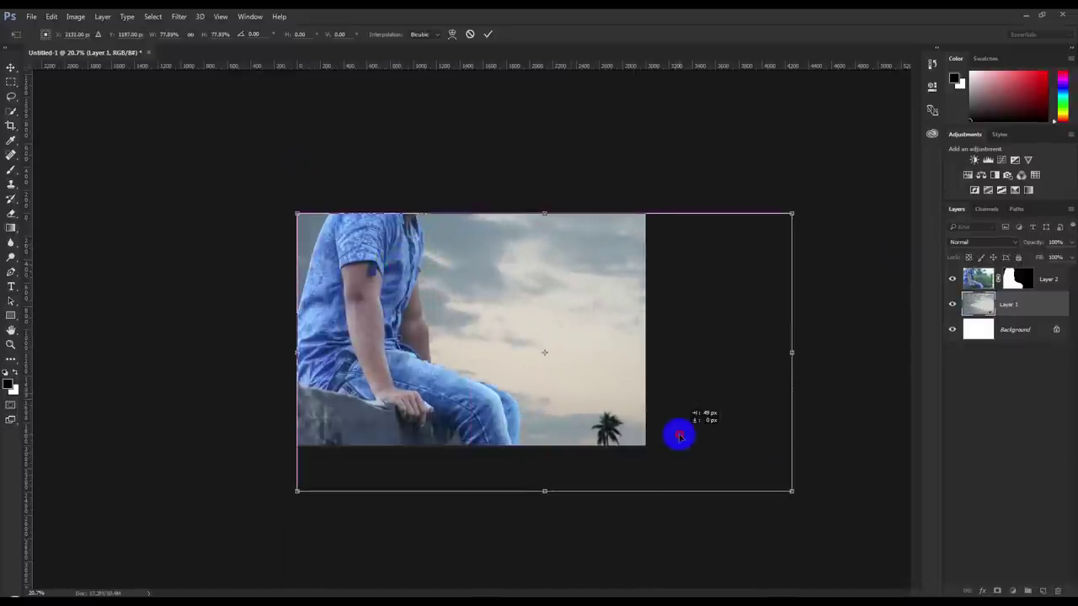
mouse_move(786, 491)
left_mouse_down()
mouse_move(696, 453)
mouse_move(726, 460)
left_mouse_up()
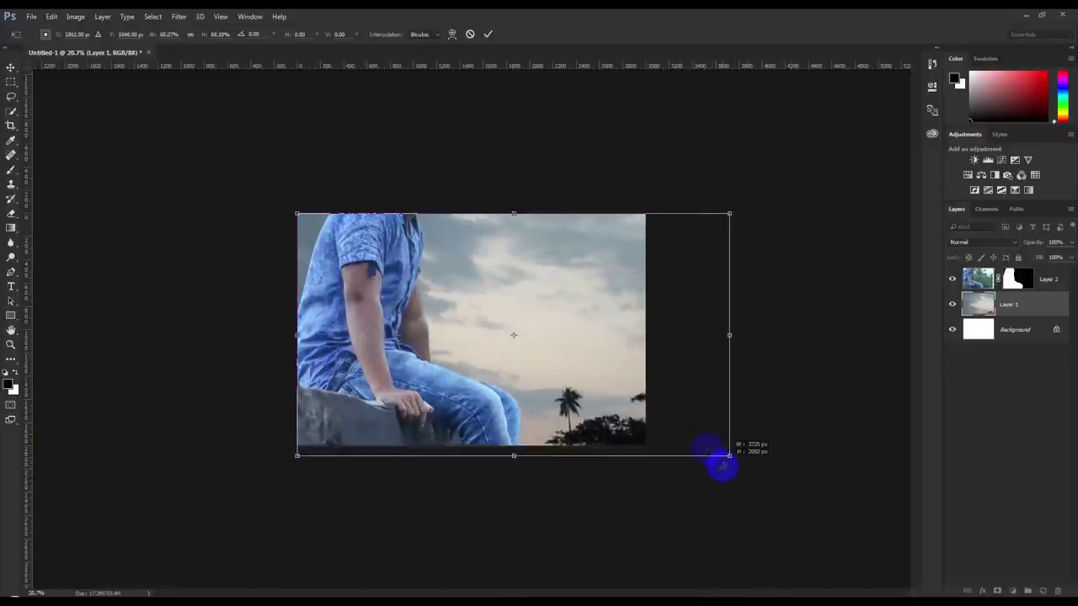
left_click(489, 35)
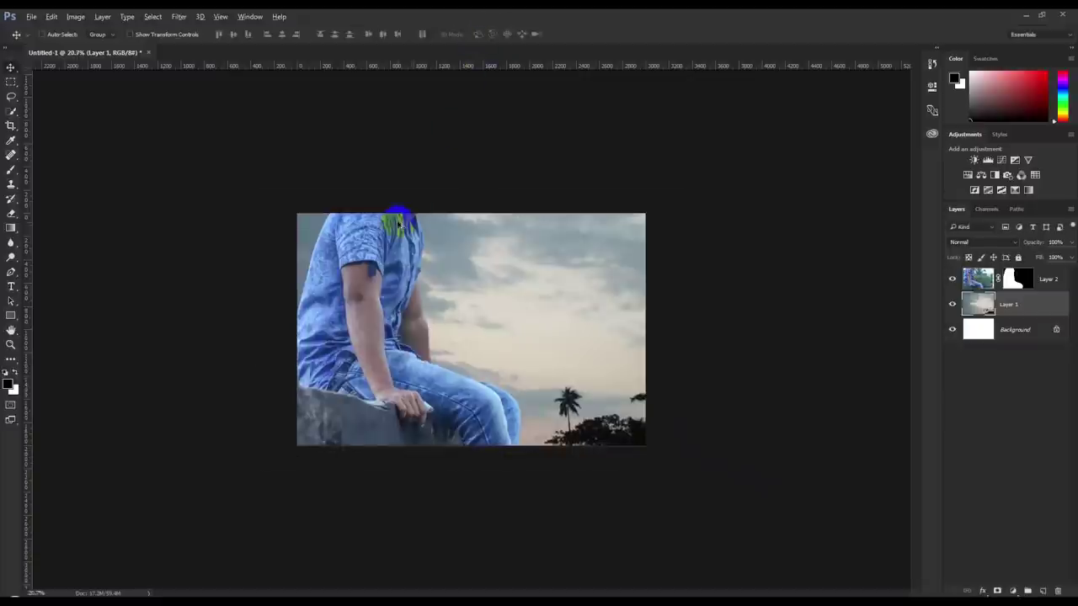
Scale the man layer to 40%, move him left, tilt him about 4°, enlarge slightly
key("ctrl+plus")
left_click(1048, 281)
key("ctrl+t")
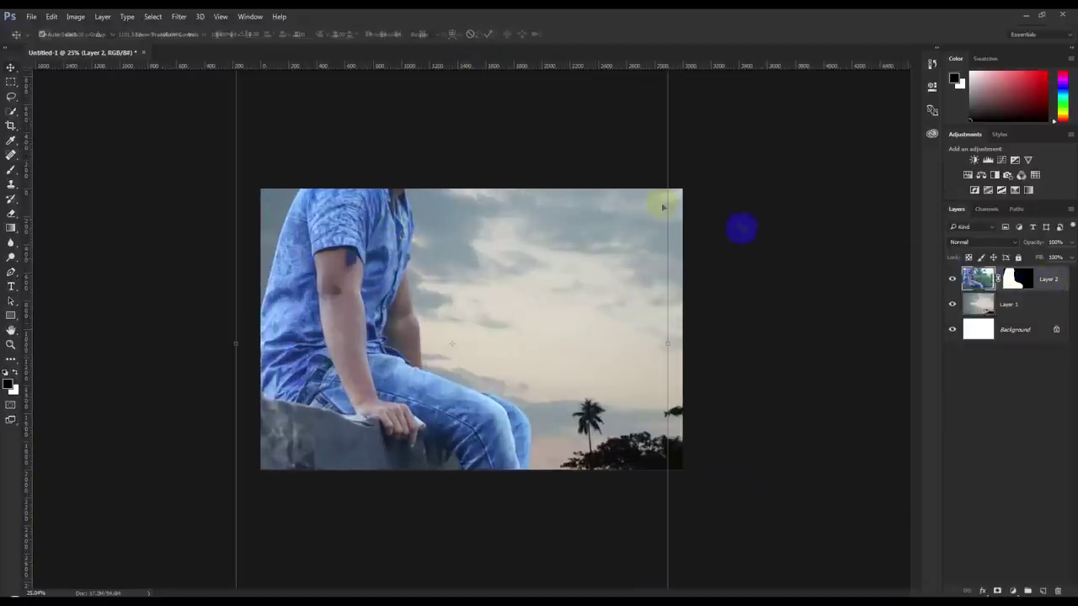
left_click(191, 34)
left_click_drag(153, 35, 130, 55)
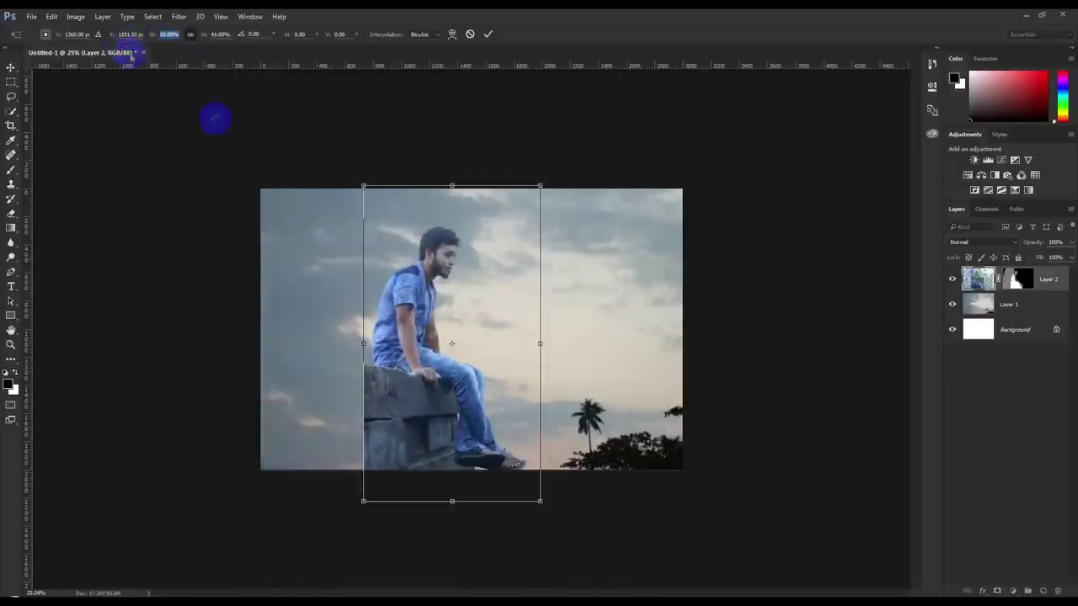
left_click_drag(432, 300, 329, 286)
mouse_move(458, 289)
left_mouse_down()
mouse_move(505, 310)
mouse_move(494, 308)
left_mouse_up()
mouse_move(351, 275)
left_mouse_down()
mouse_move(354, 288)
mouse_move(406, 271)
mouse_move(395, 269)
left_mouse_up()
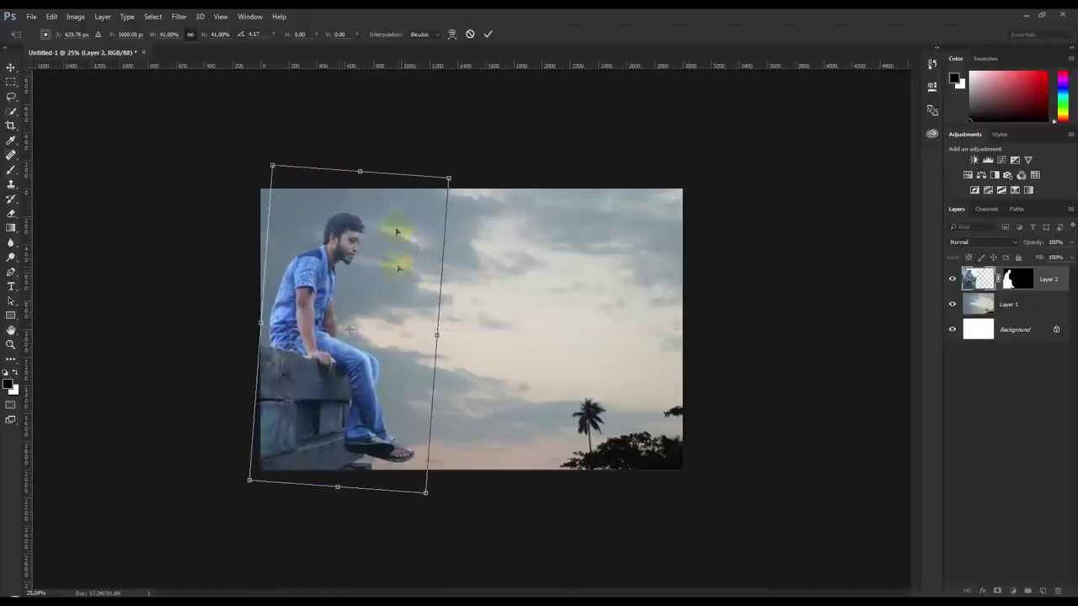
left_click_drag(435, 187, 453, 172)
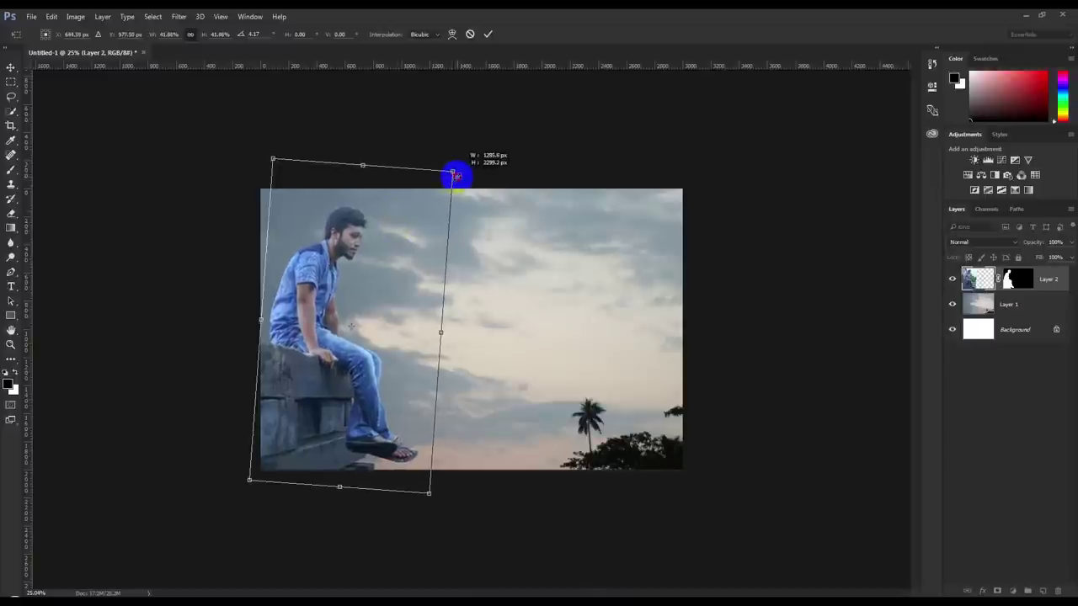
left_click(486, 38)
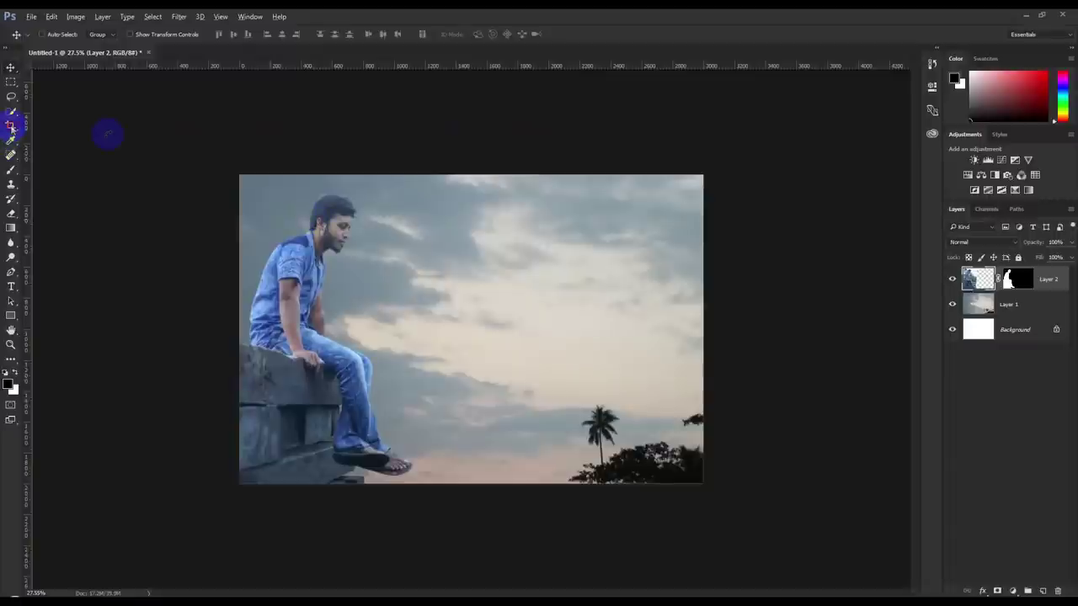
Crop to extend the canvas upward above the image
left_click(11, 127)
left_click_drag(476, 176, 480, 112)
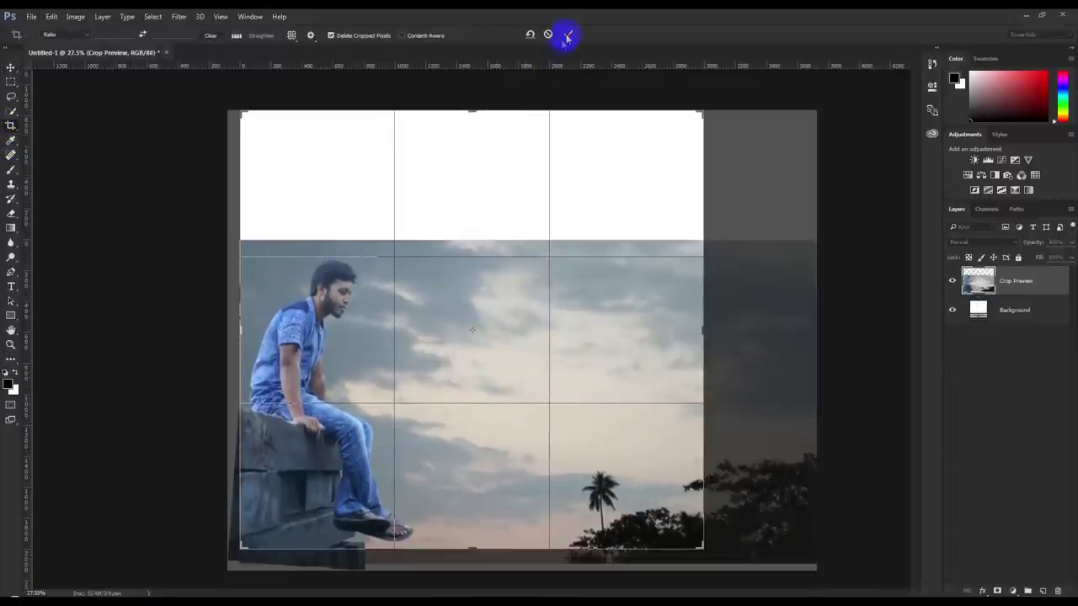
left_click(569, 34)
left_click(11, 67)
Scale up and reposition the sky layer so it fills the taller canvas
scroll(390, 302, "down", 2)
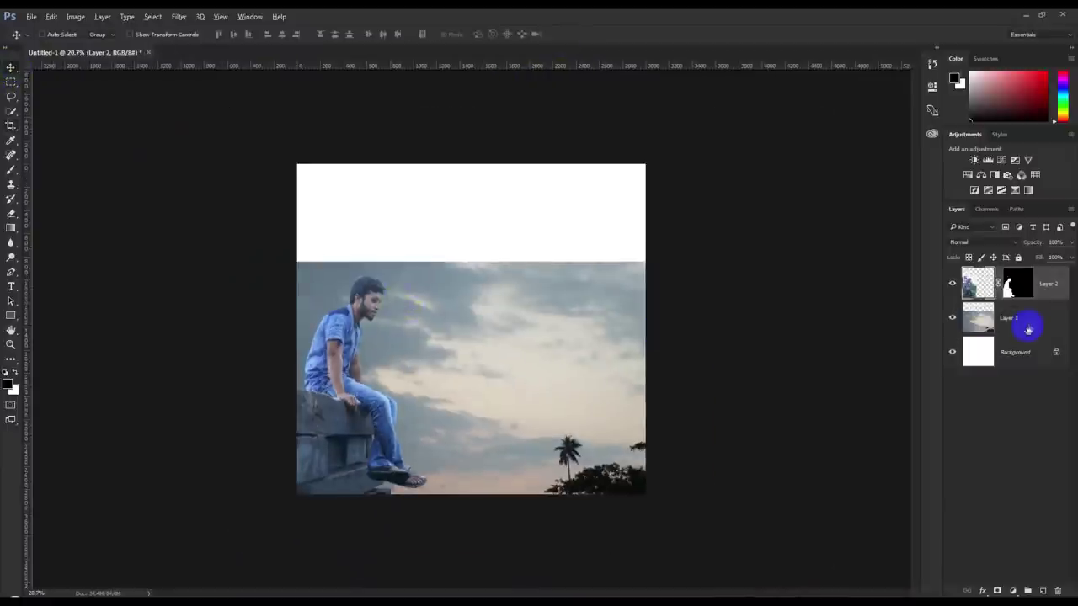
left_click(1027, 325)
key("ctrl+t")
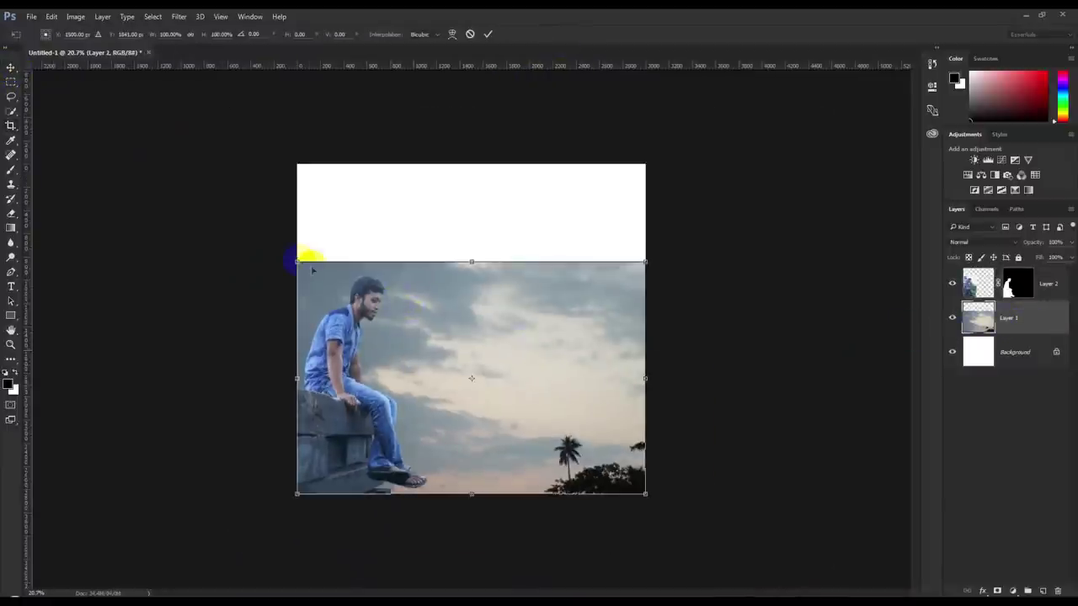
left_click_drag(296, 258, 150, 164)
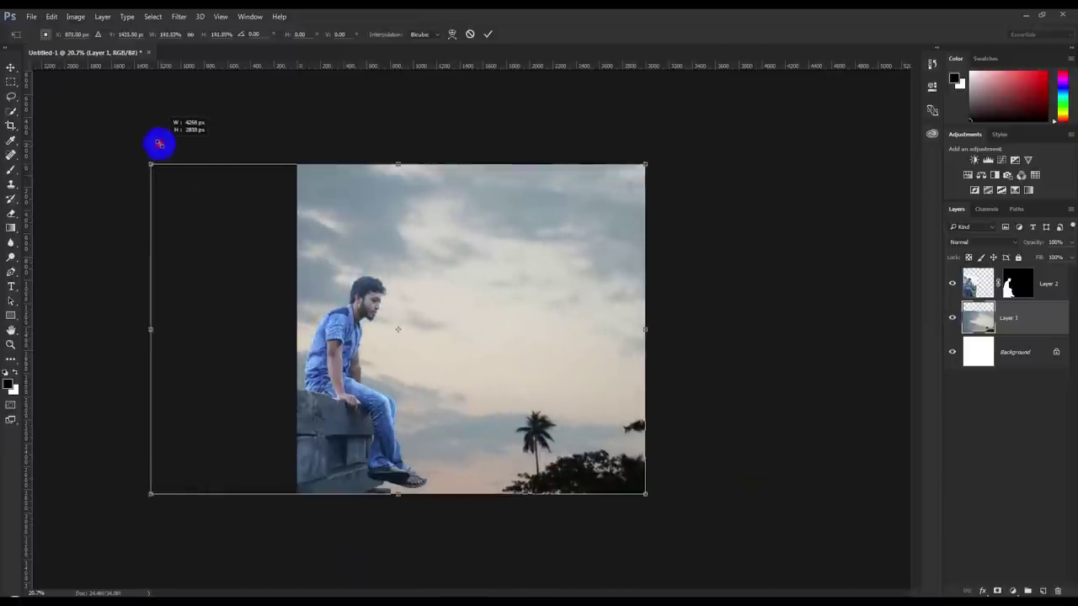
left_click_drag(481, 317, 623, 345)
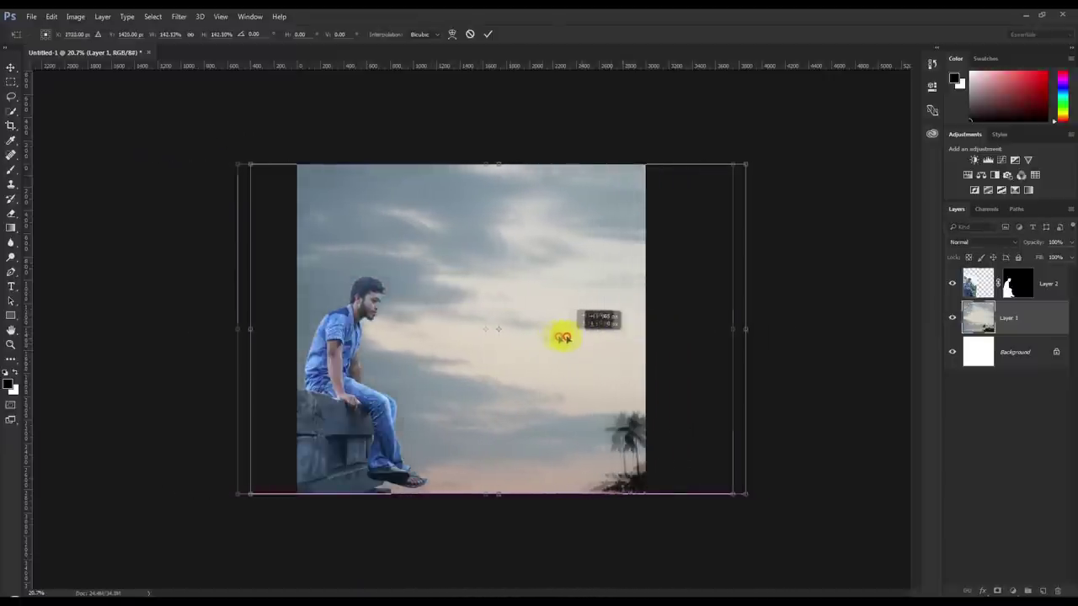
left_click_drag(623, 346, 558, 337)
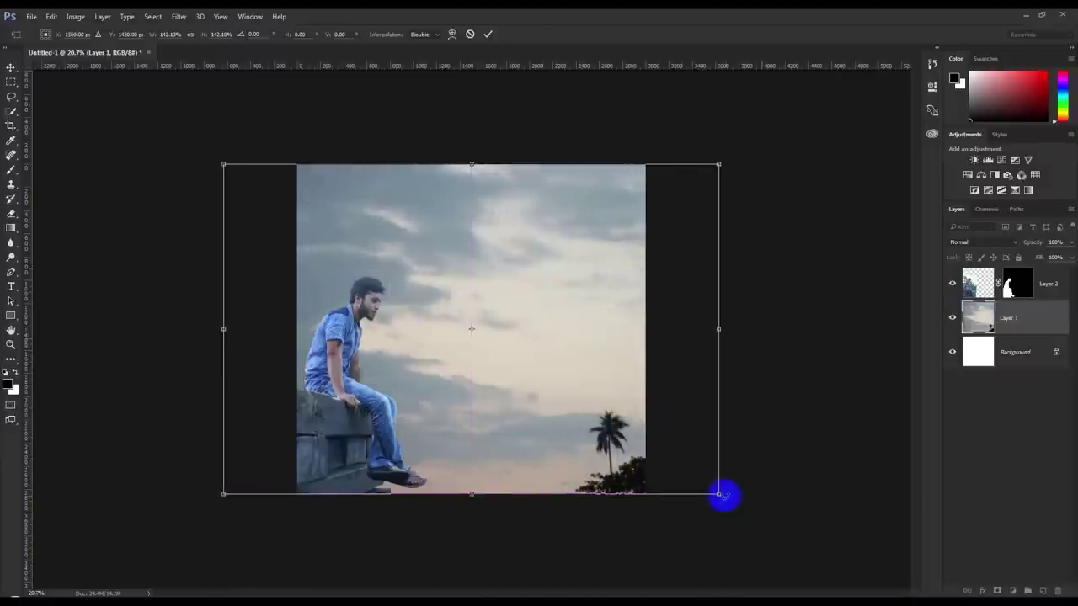
left_click_drag(722, 496, 742, 512)
left_click_drag(663, 472, 658, 473)
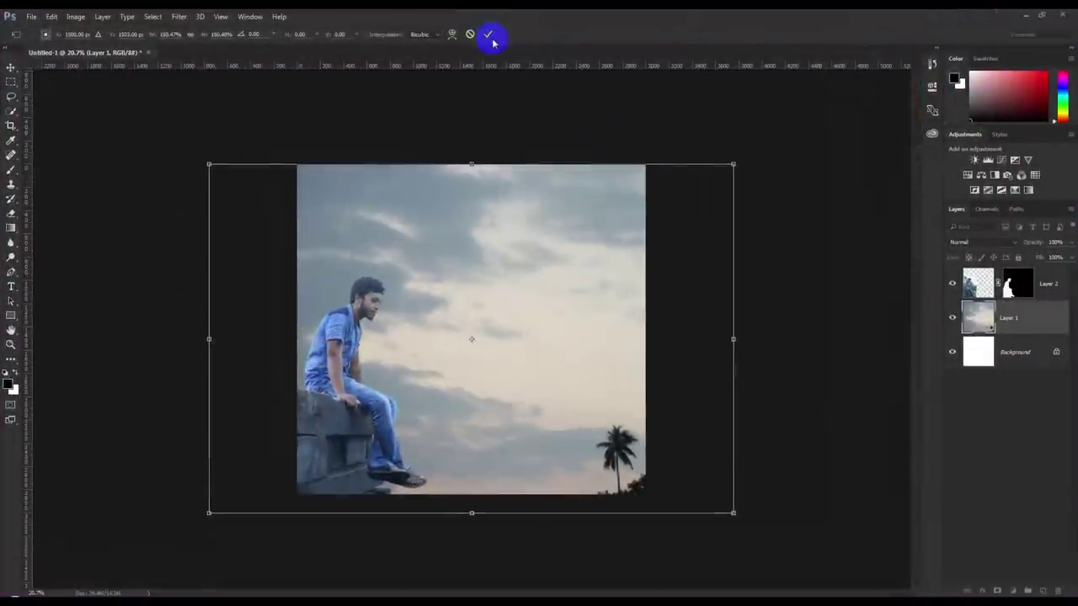
left_click(488, 34)
Flip the sky layer horizontally and shift it slightly right
scroll(436, 246, "up", 1)
scroll(437, 246, "up", 1)
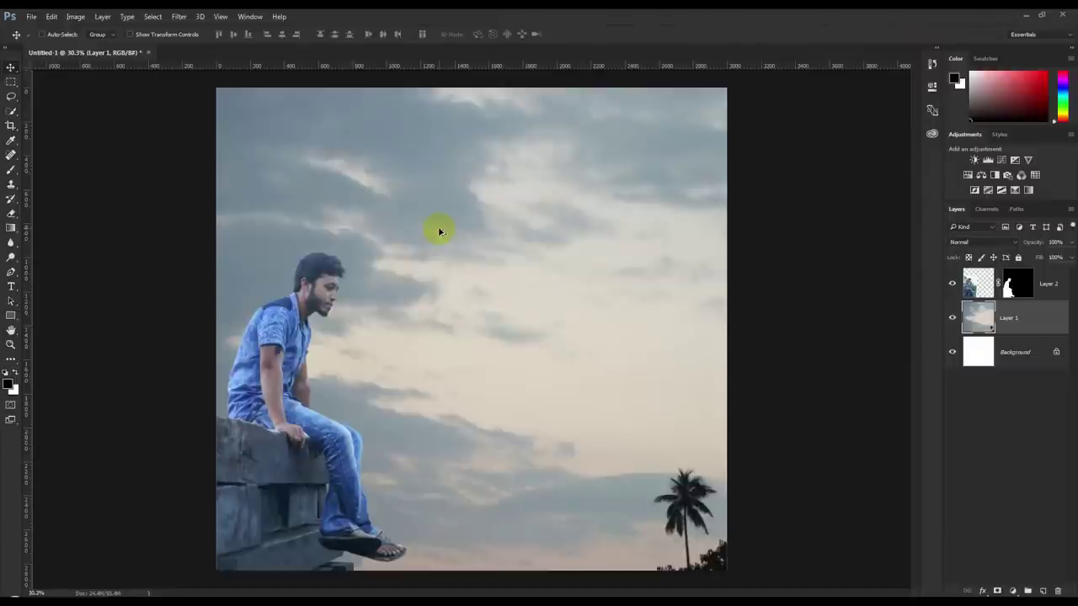
scroll(438, 232, "up", 1)
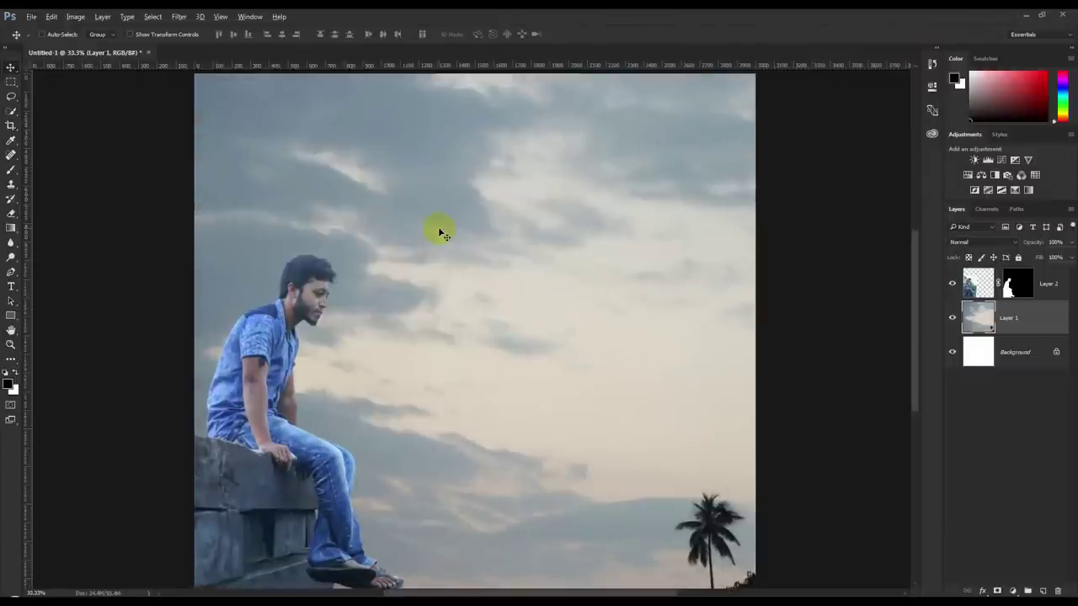
scroll(439, 232, "down", 1)
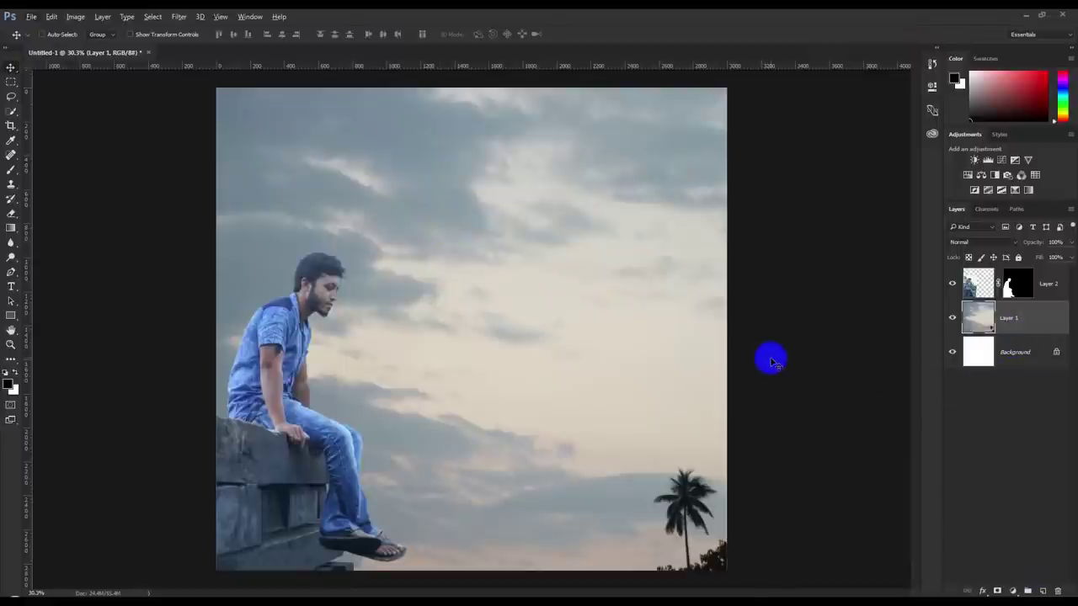
key("ctrl+t")
right_click(575, 346)
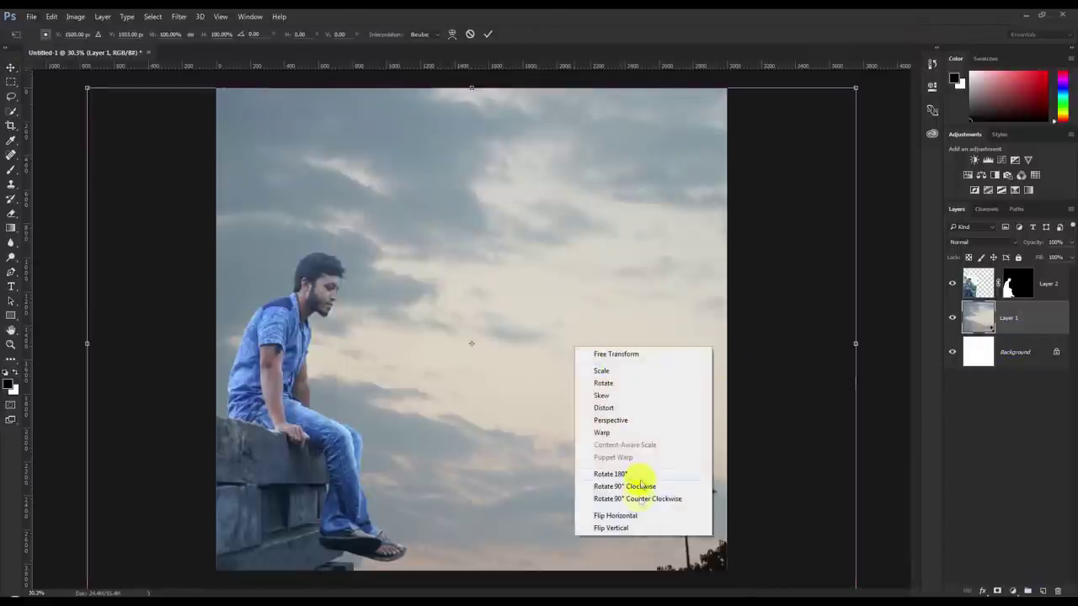
left_click(628, 515)
mouse_move(621, 486)
left_mouse_down()
mouse_move(786, 495)
mouse_move(662, 490)
left_mouse_up()
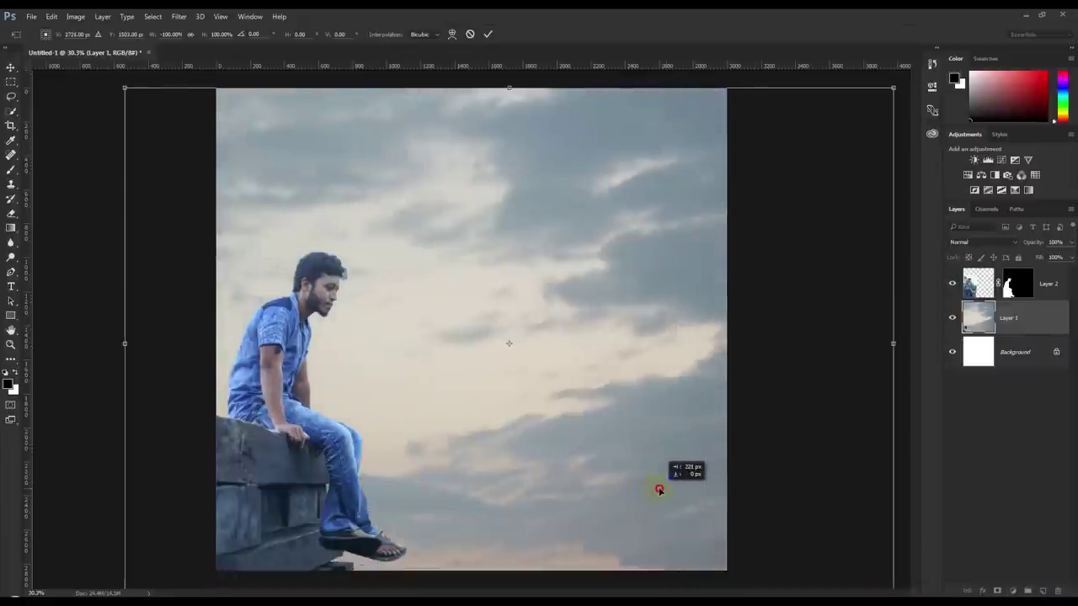
left_click(491, 34)
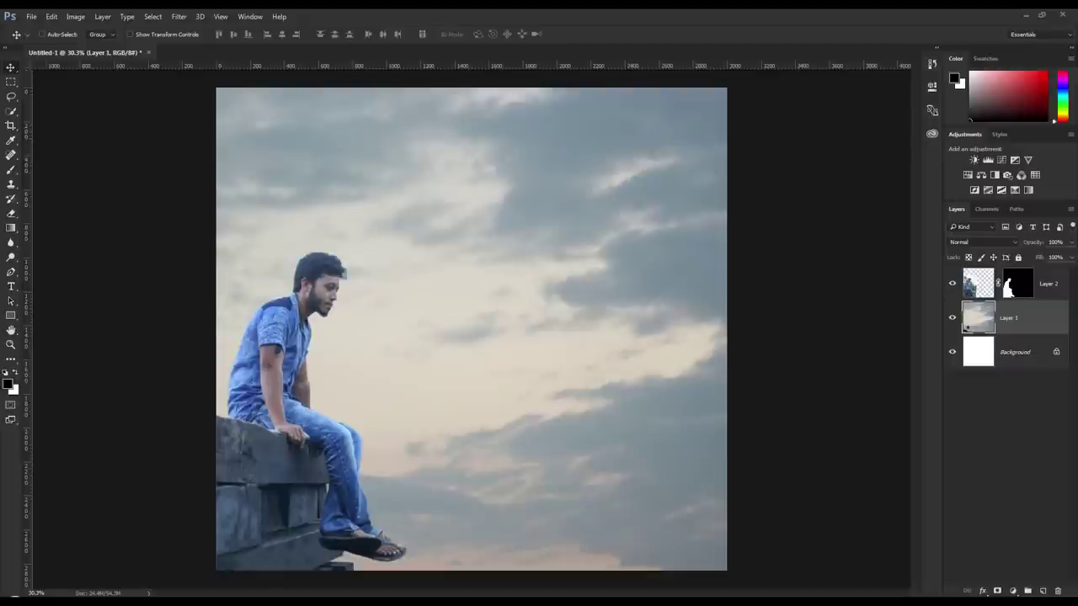
Bring in the city skyline photo, scale it and place it at the canvas bottom
left_click_drag(887, 385, 578, 366)
left_click_drag(619, 426, 755, 451)
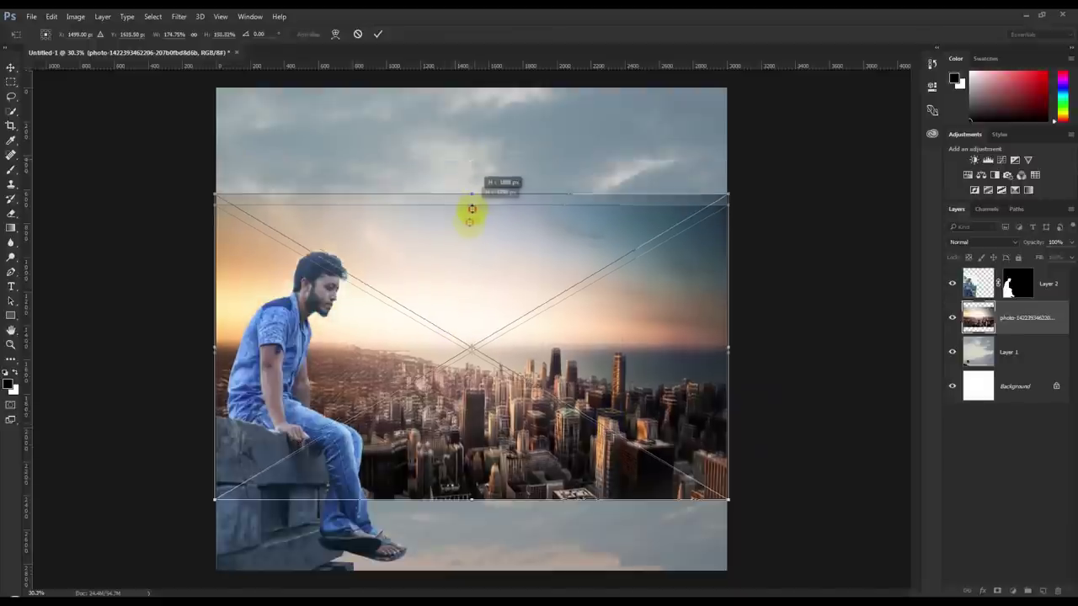
left_click_drag(473, 160, 472, 245)
left_click_drag(492, 322, 496, 405)
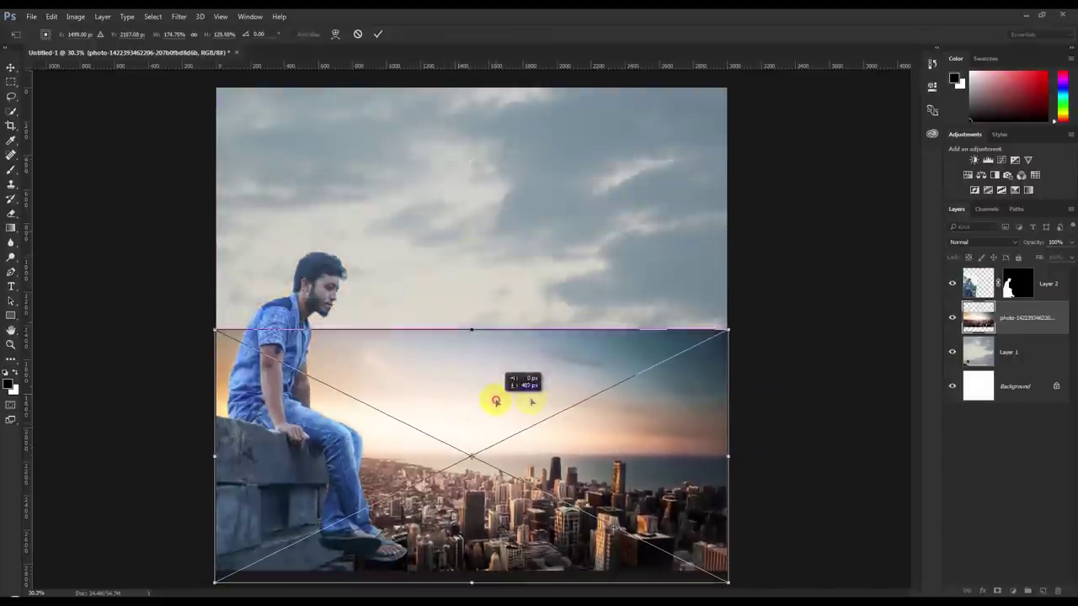
left_click_drag(727, 328, 758, 316)
left_click_drag(655, 337, 669, 325)
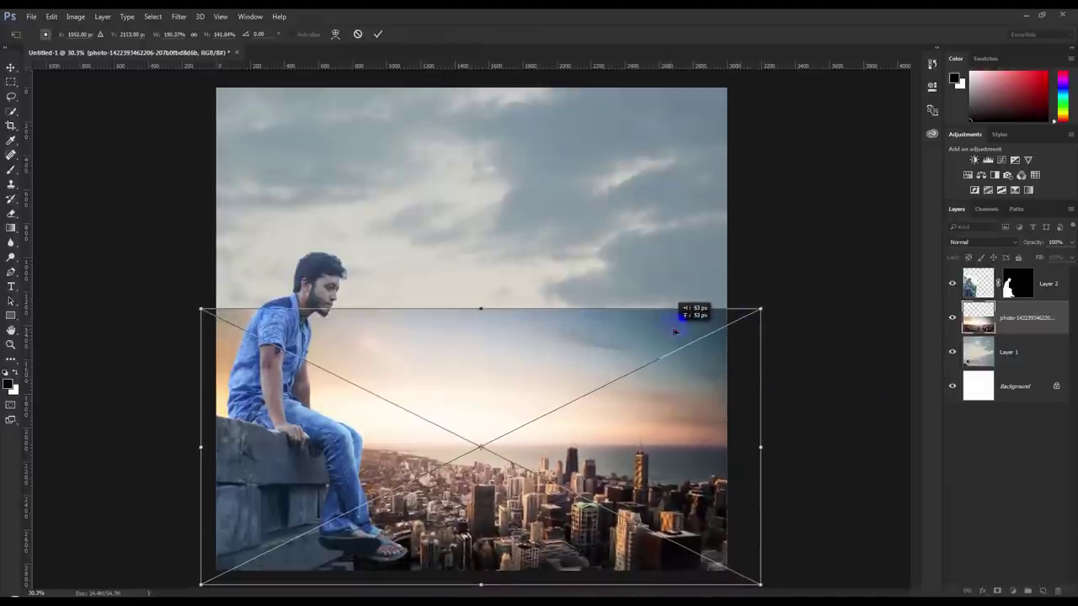
left_click_drag(481, 309, 481, 244)
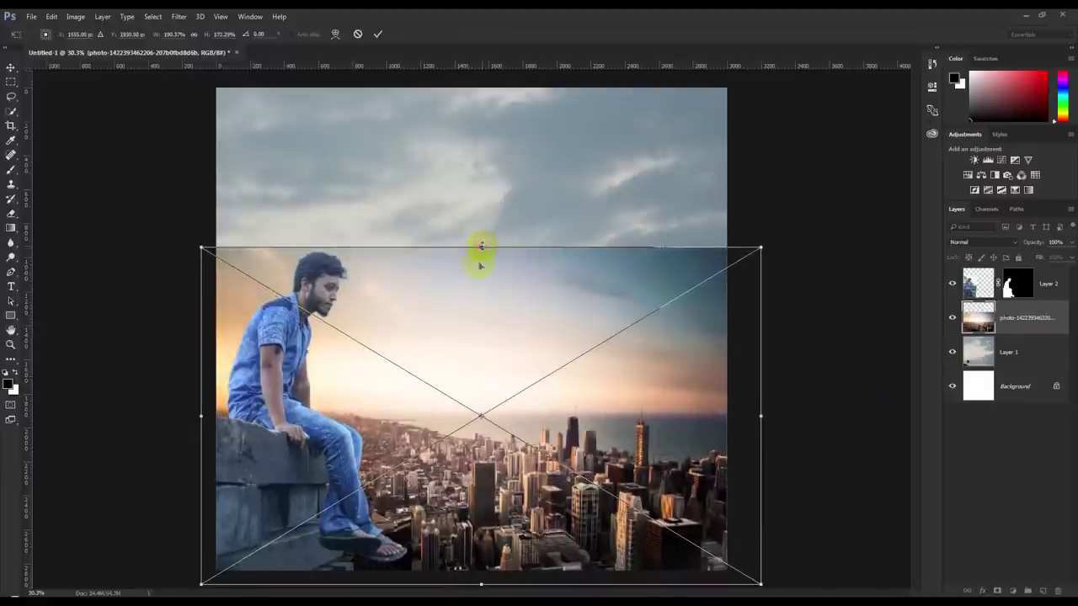
left_click_drag(473, 293, 476, 294)
Enlarge the city photo, lower its top in perspective, and add a layer mask
right_click(474, 290)
left_click(541, 440)
left_click_drag(592, 443, 557, 439)
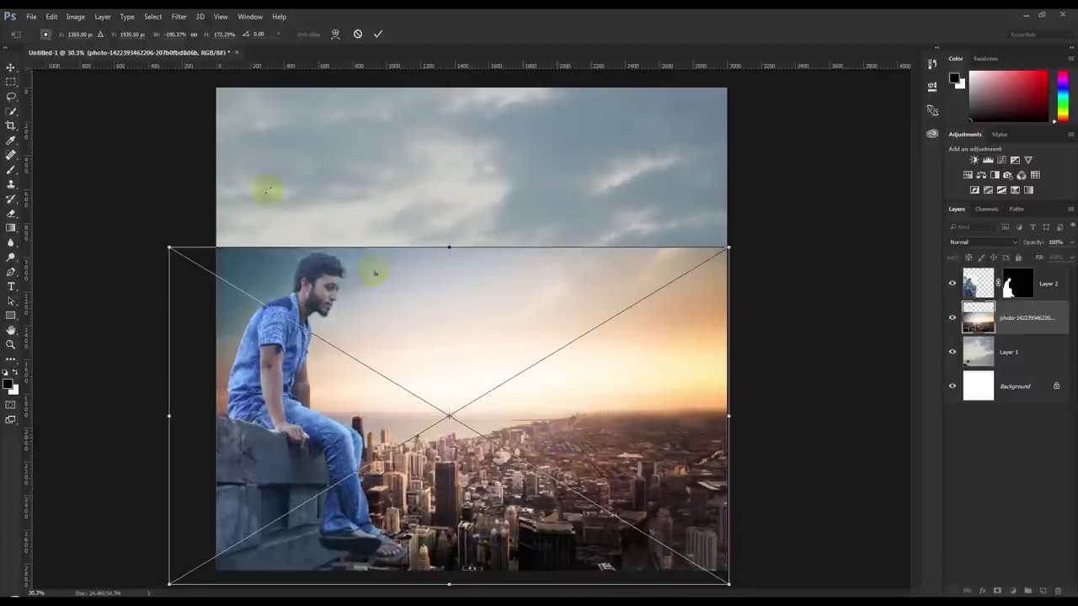
right_click(417, 289)
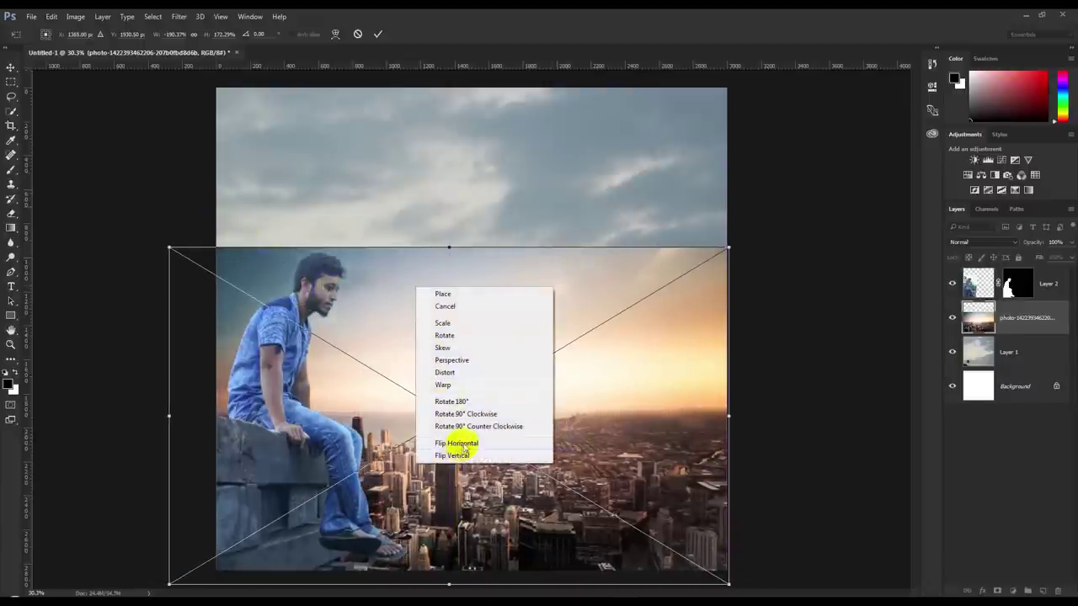
left_click(459, 444)
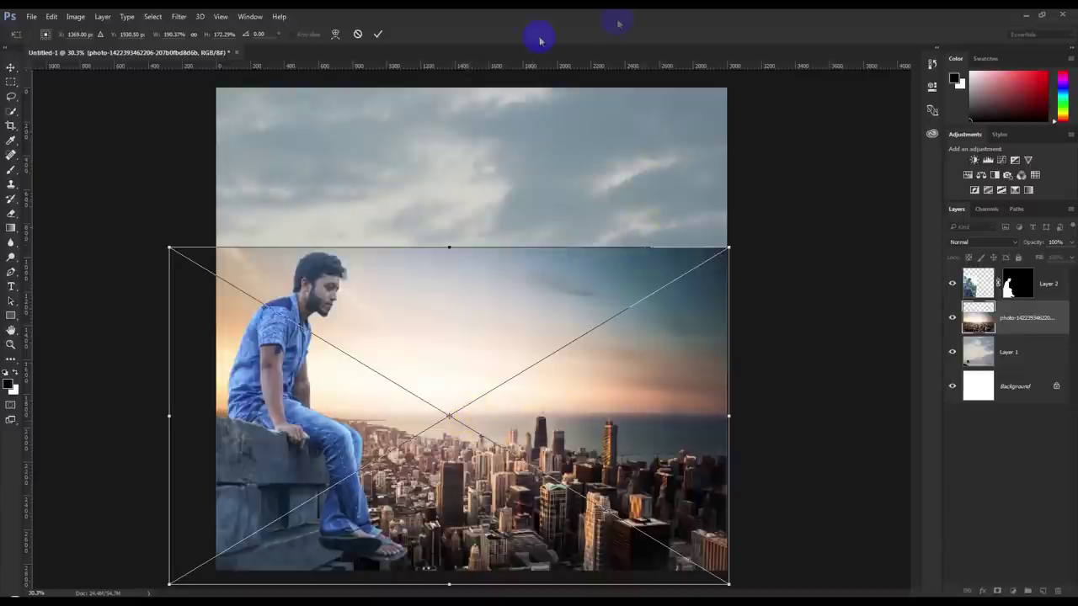
left_click_drag(730, 248, 810, 233)
left_click_drag(796, 583, 852, 584)
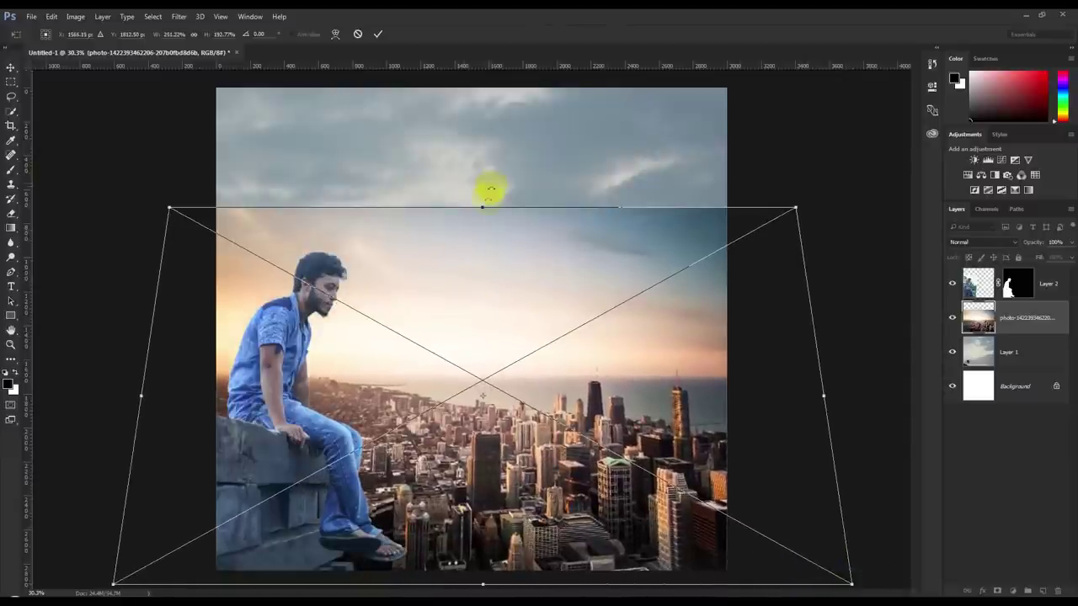
left_click_drag(484, 210, 485, 268)
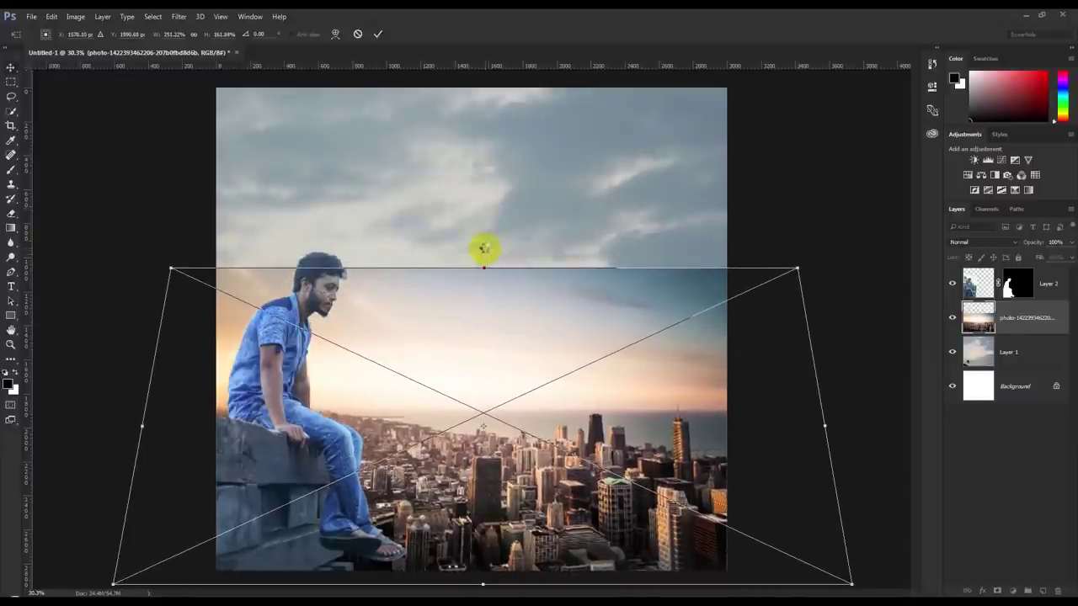
key("Return")
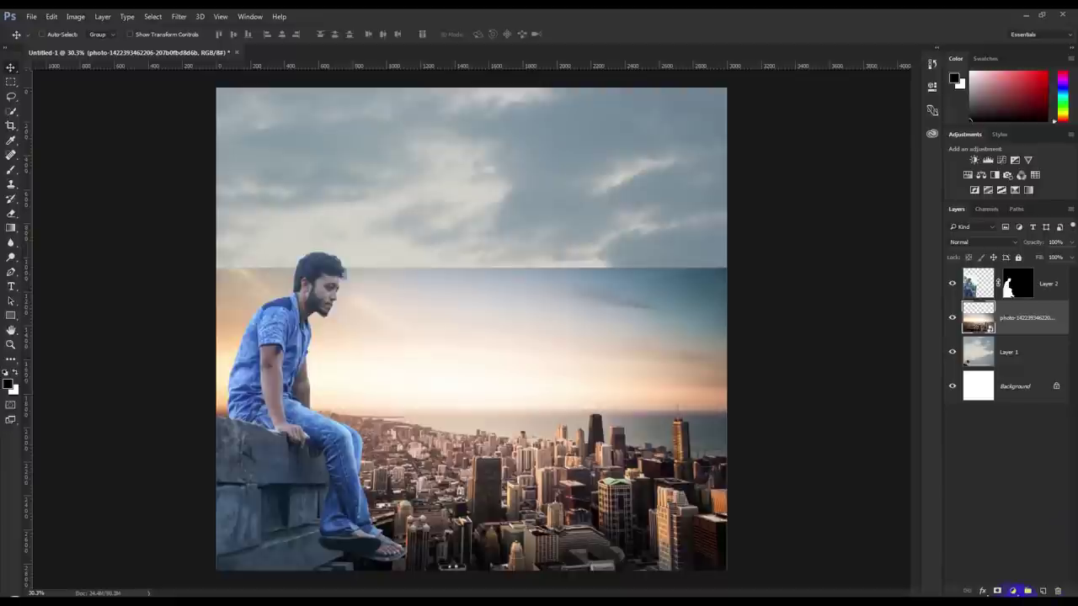
left_click(998, 591)
Draw a gradient on the city photo's mask fading its top into the sky
left_click(11, 227)
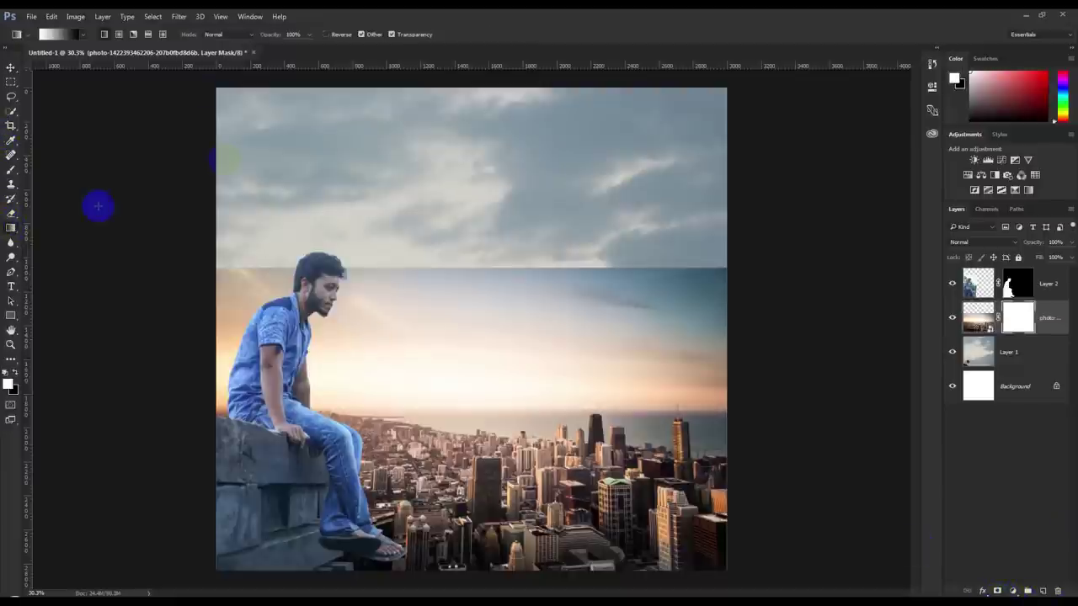
left_click_drag(486, 251, 488, 407)
key("ctrl+z")
left_click_drag(473, 223, 472, 223)
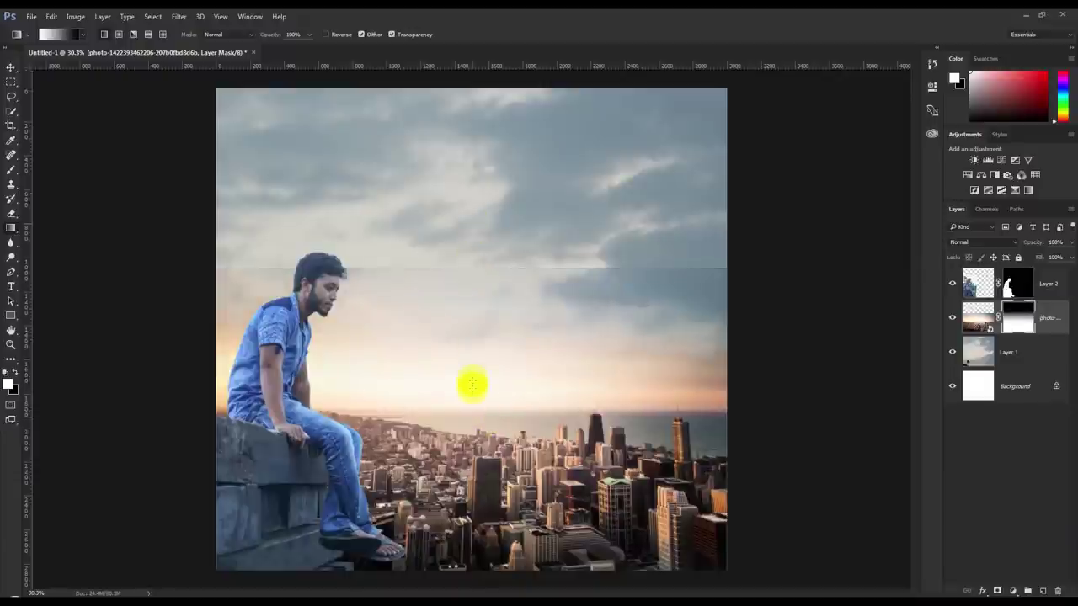
left_click_drag(471, 413, 471, 348)
left_click_drag(473, 412, 471, 376)
mouse_move(475, 436)
left_mouse_down()
mouse_move(464, 315)
mouse_move(461, 371)
left_mouse_up()
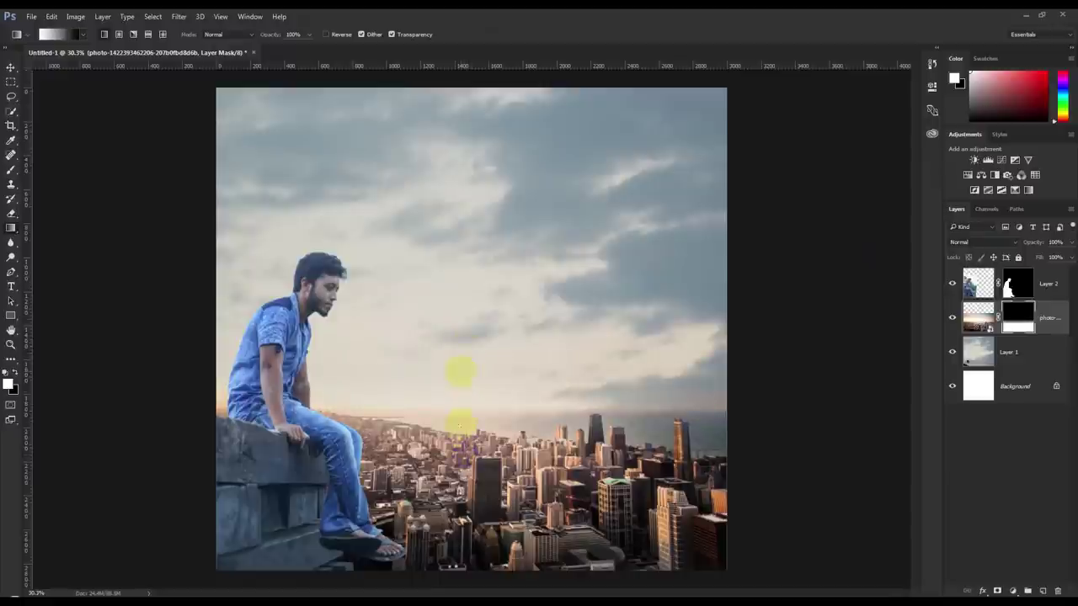
left_click_drag(462, 455, 457, 411)
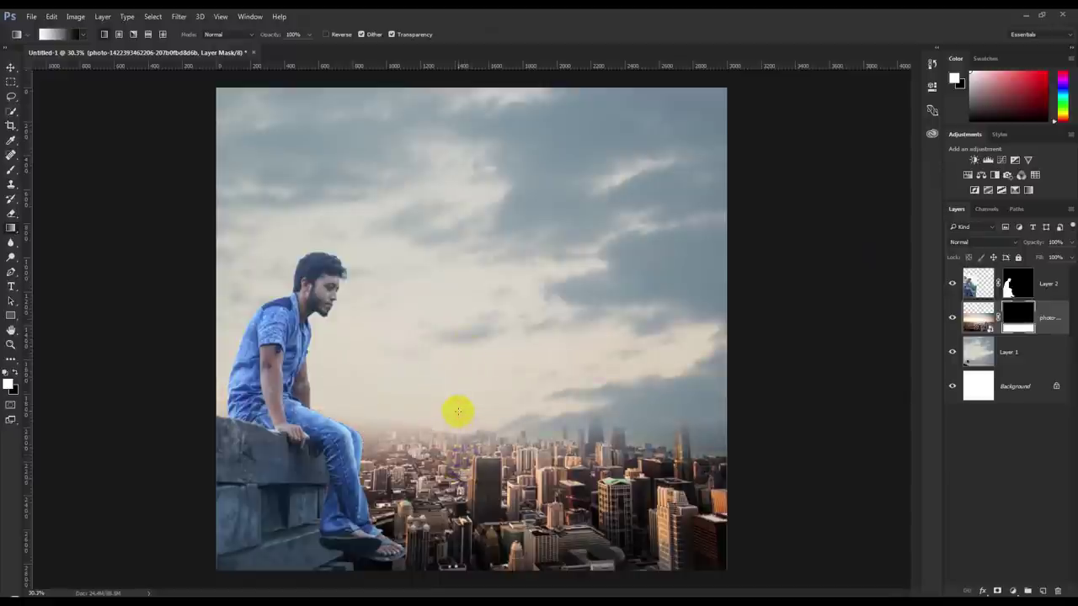
mouse_move(444, 354)
left_mouse_down()
mouse_move(453, 406)
mouse_move(450, 356)
left_mouse_up()
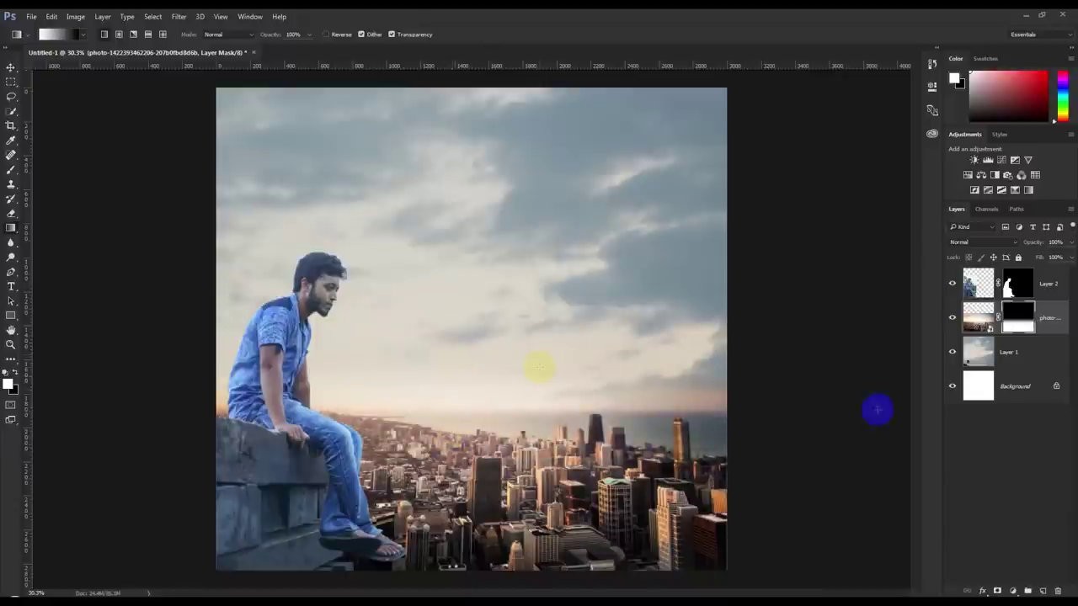
Shorten the sky layer to about 81% height, then select the city photo layer
left_click(1020, 356)
key("ctrl+t")
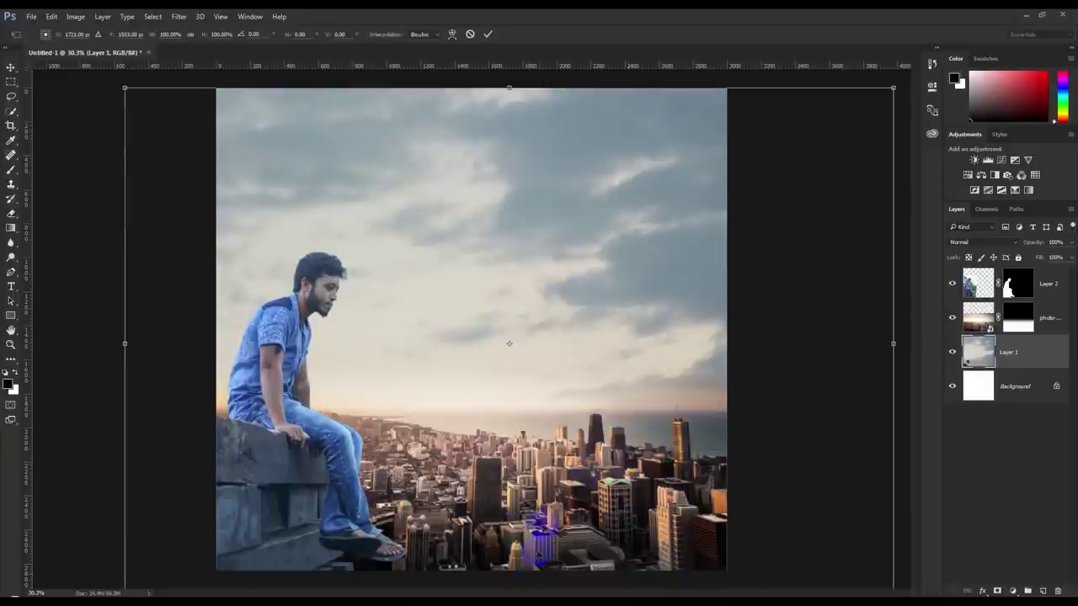
key("ctrl+0")
mouse_move(500, 537)
left_mouse_down()
mouse_move(491, 437)
mouse_move(494, 481)
left_mouse_up()
left_click(488, 34)
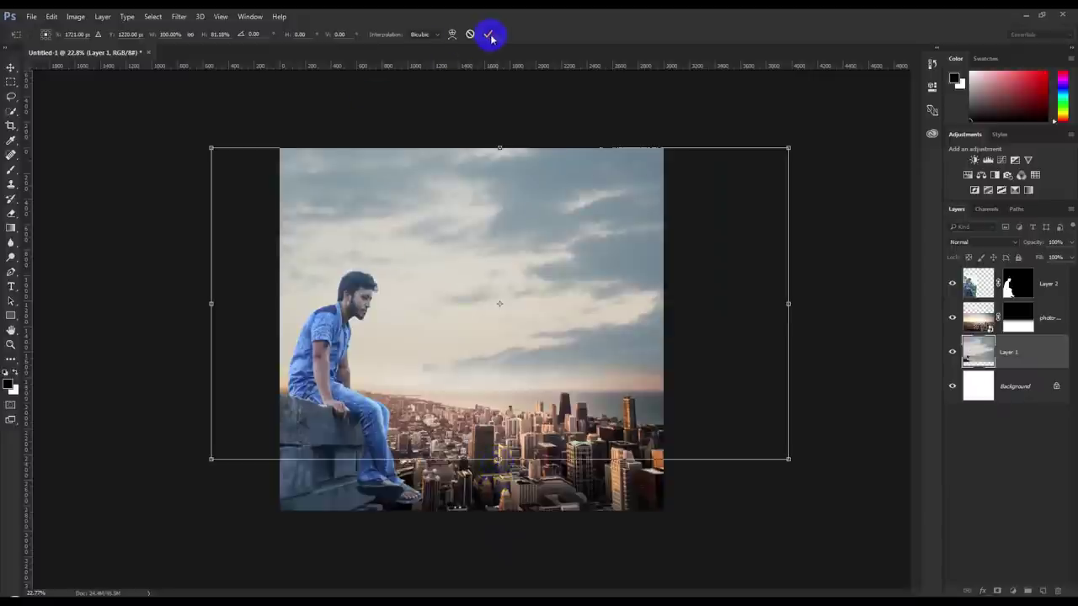
key("g")
key("ctrl+0")
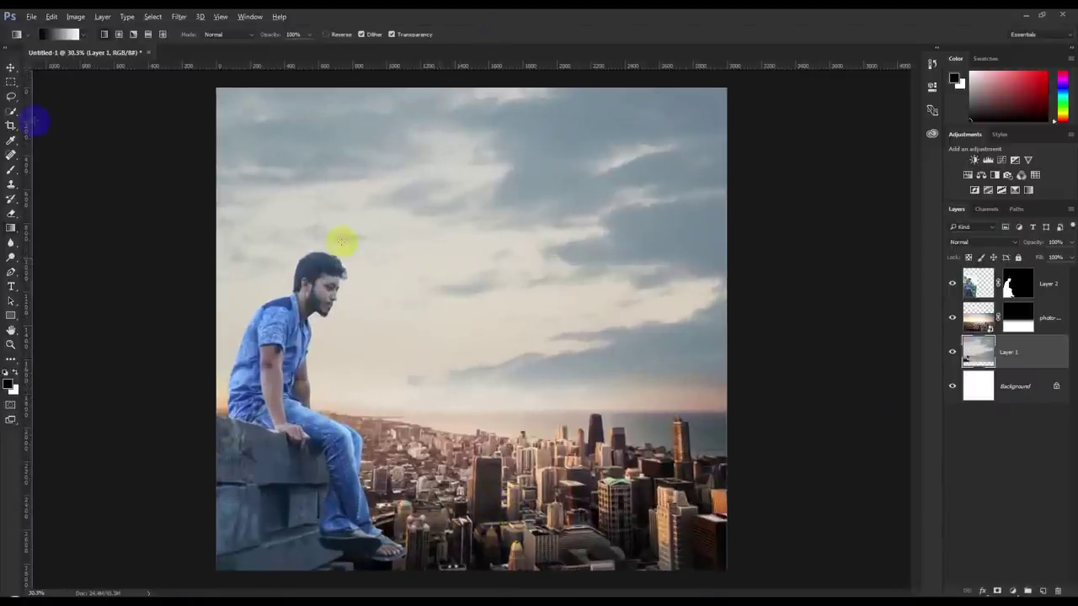
left_click(11, 69)
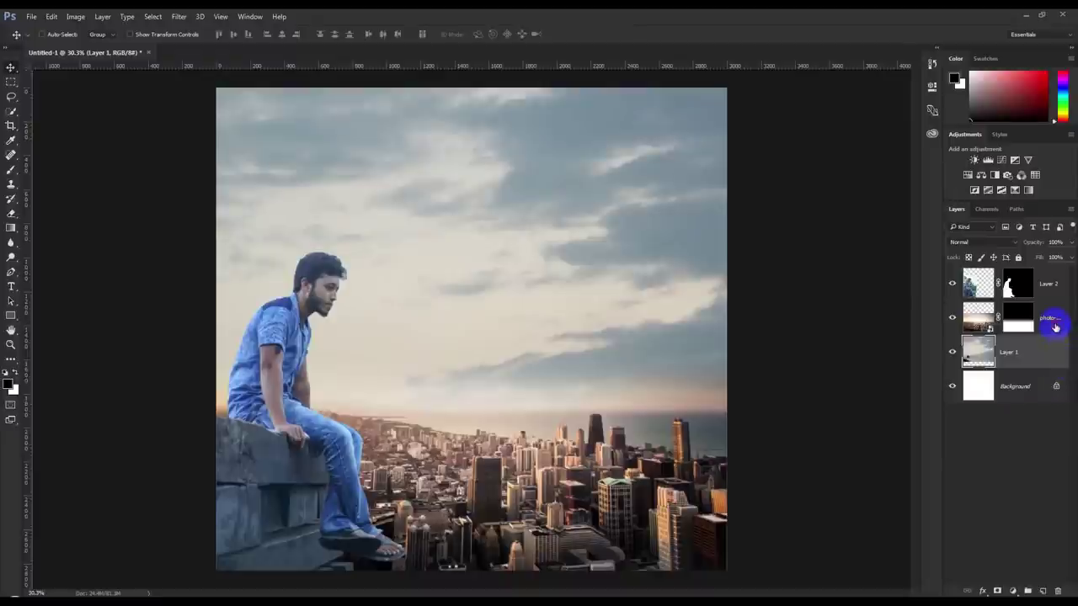
left_click(1053, 325)
left_click(1014, 591)
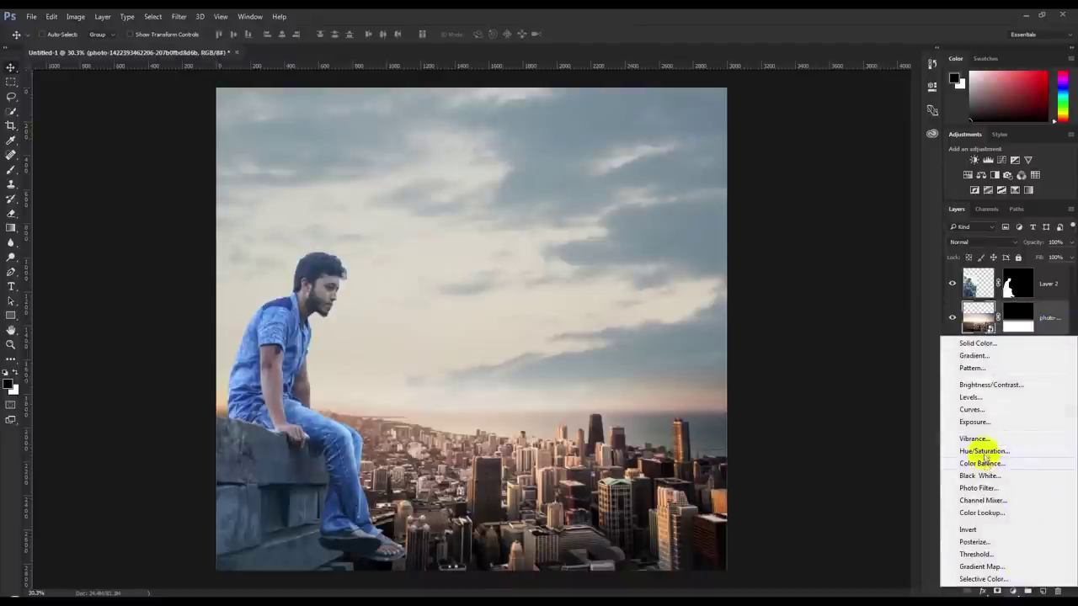
Add a clipped Brightness/Contrast layer on the city photo: Brightness -61, Contrast -50
left_click(977, 385)
left_click(1010, 336, "alt")
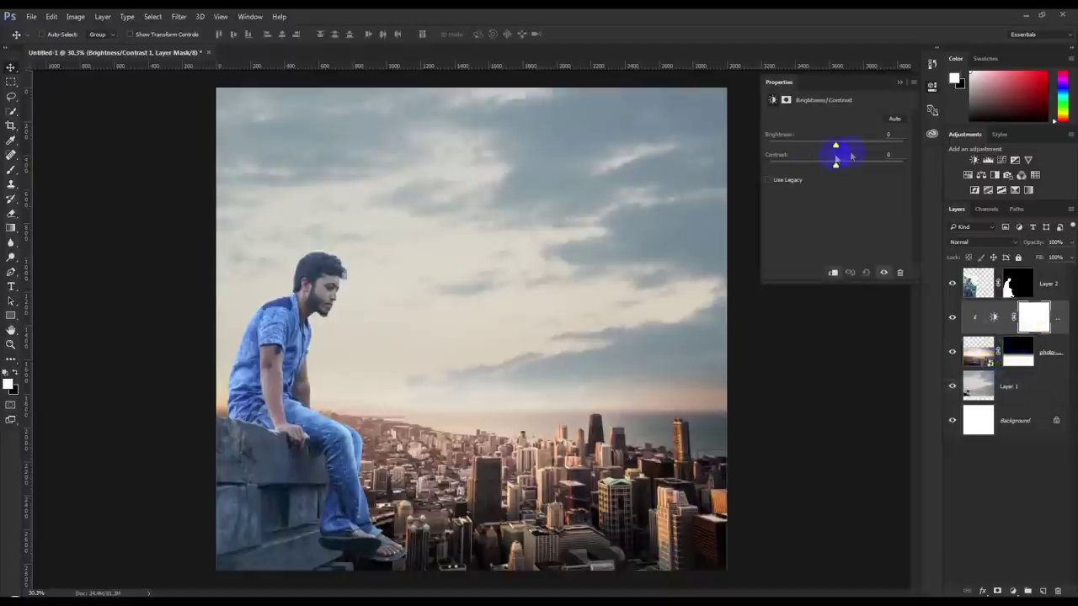
left_click_drag(836, 171, 776, 167)
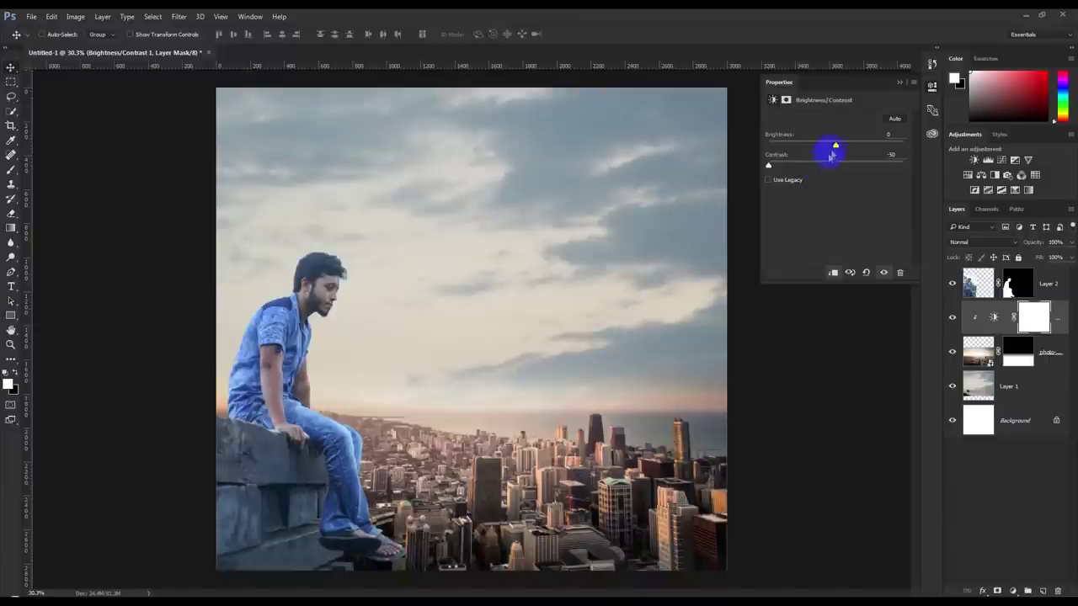
left_click_drag(836, 147, 808, 154)
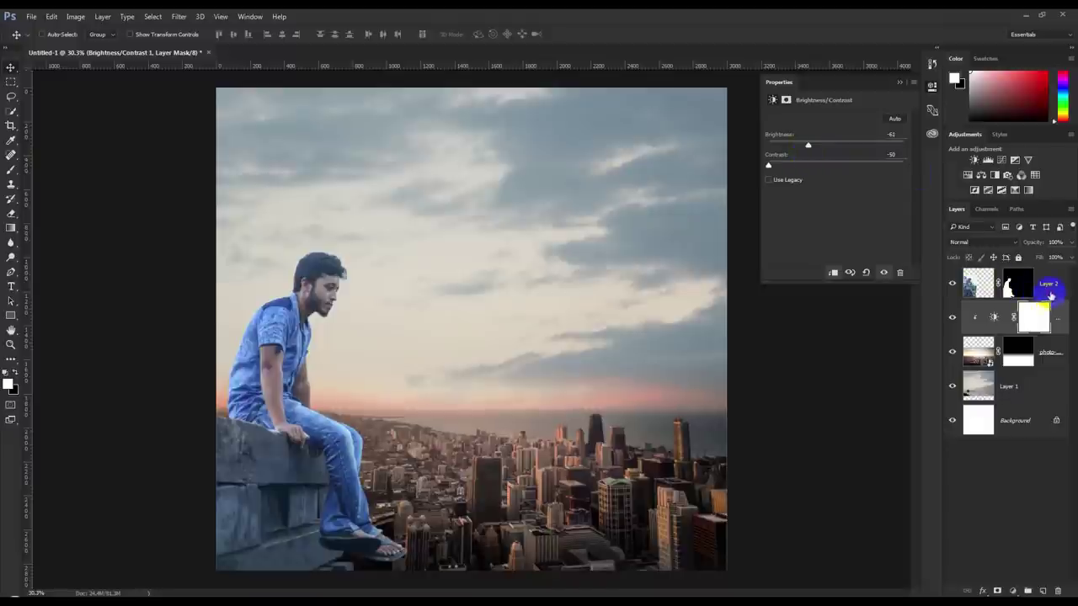
Add a clipped Curves layer on the man with the midpoint raised slightly
left_click(1026, 290)
left_click(1014, 591)
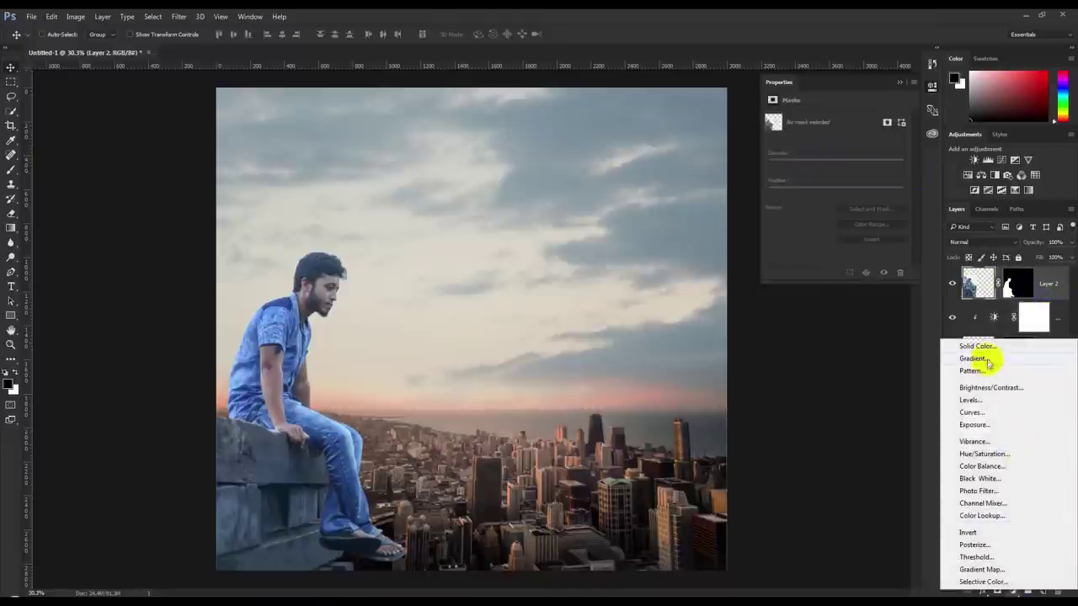
left_click(971, 413)
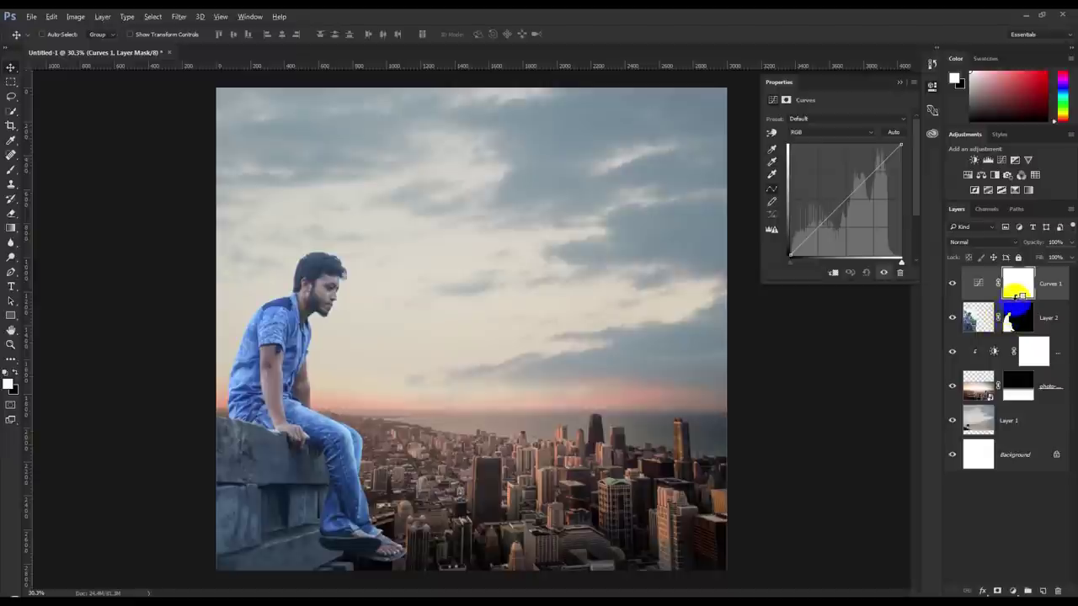
key("ctrl+alt+g")
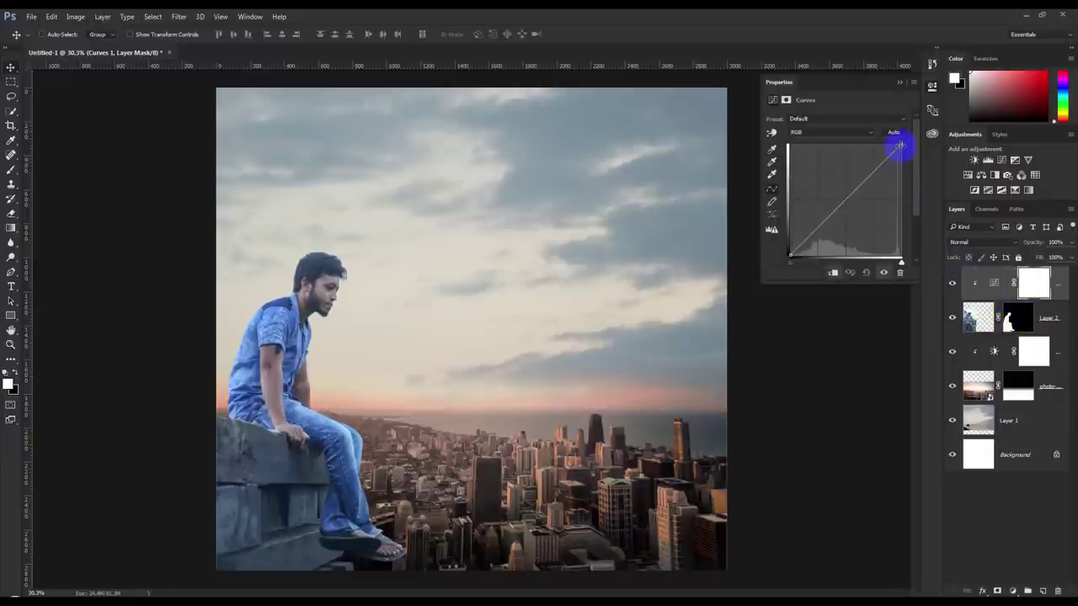
left_click_drag(846, 200, 850, 193)
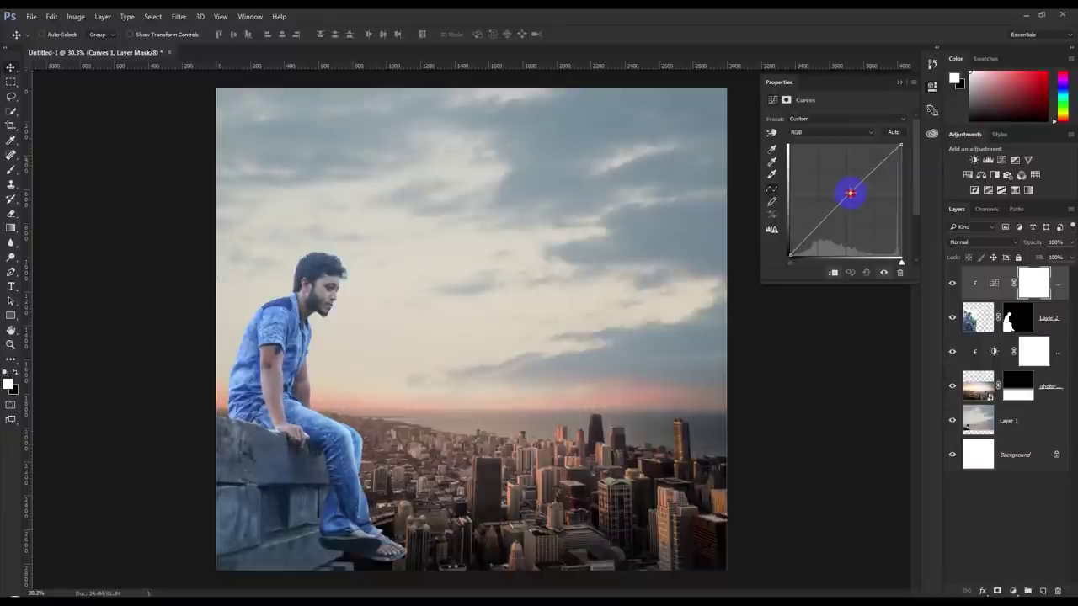
left_click(1012, 589)
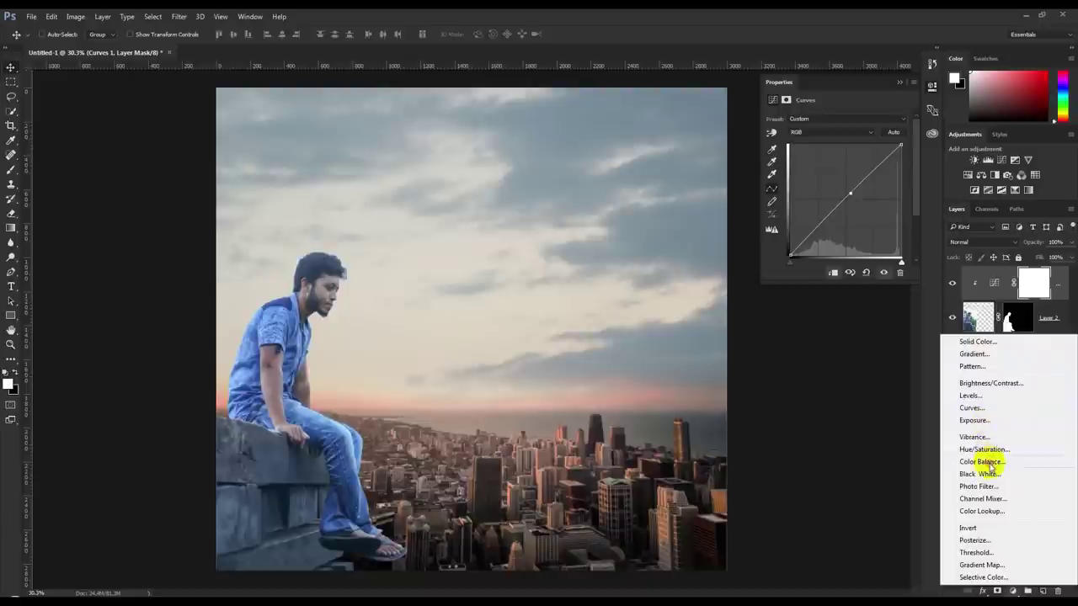
Add a clipped Color Balance layer on the man: midtones Cyan-Red +16, Yellow-Blue -22
left_click(987, 462)
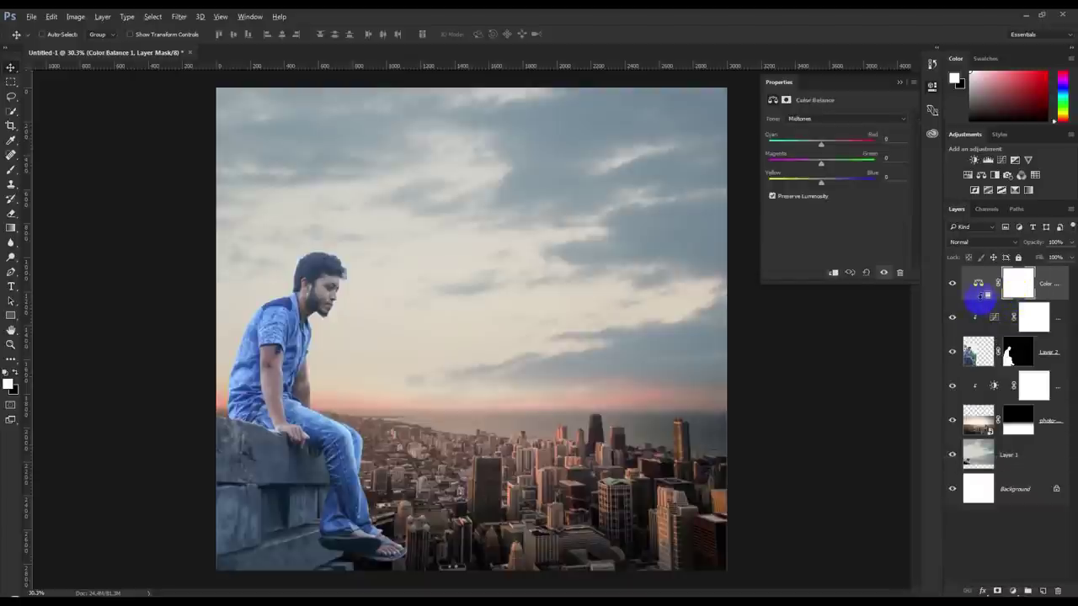
left_click(981, 300, "alt")
left_click_drag(822, 182, 811, 187)
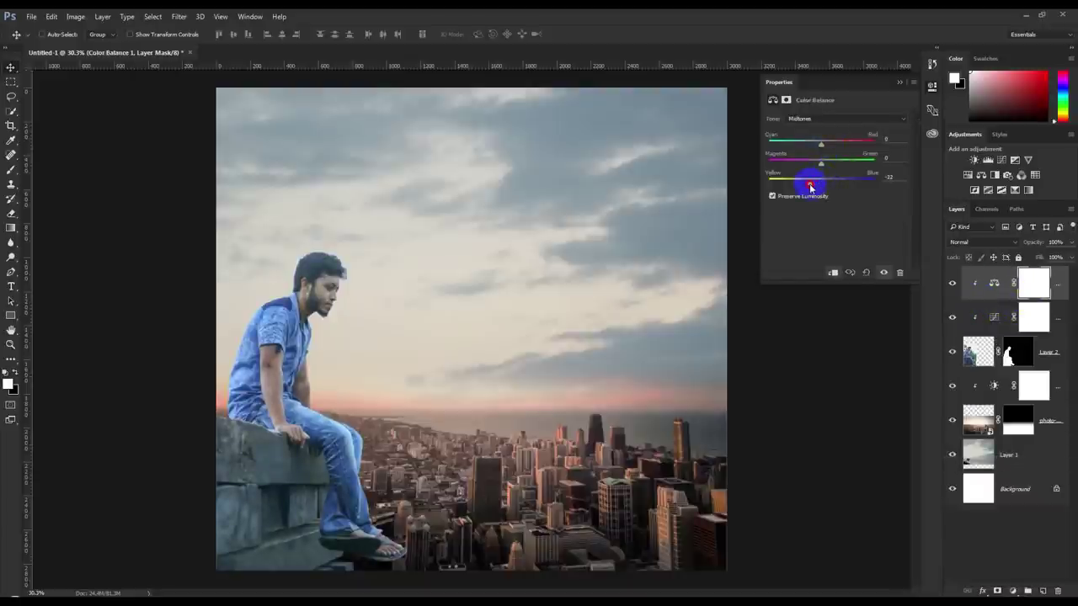
left_click_drag(821, 142, 829, 148)
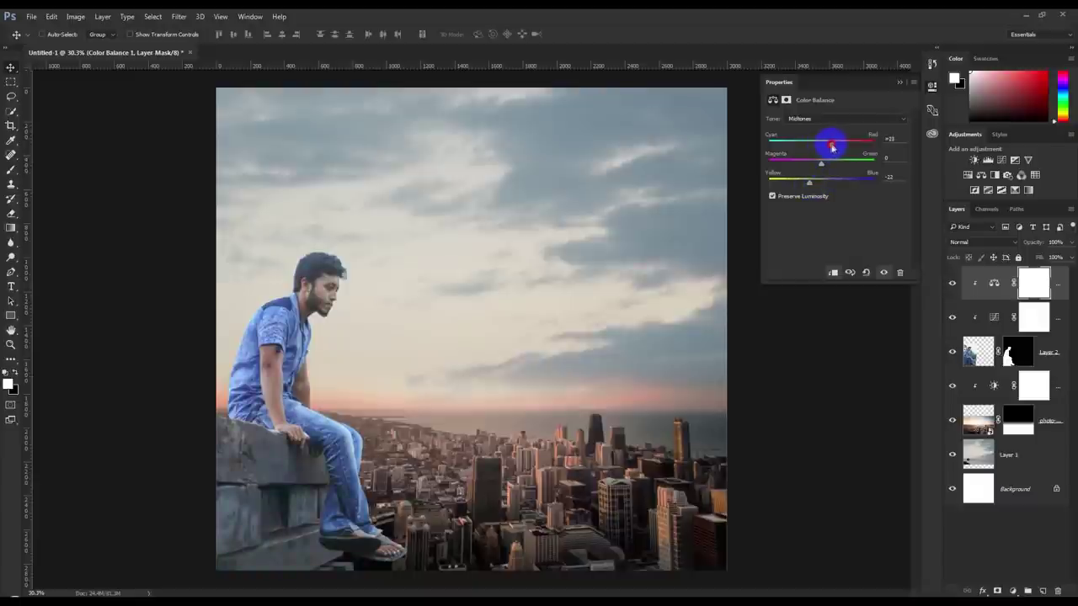
left_click_drag(829, 164, 829, 147)
Set the shadows to Magenta-Green -13 and Yellow-Blue -20, then close Properties
left_click(832, 117)
left_click(808, 131)
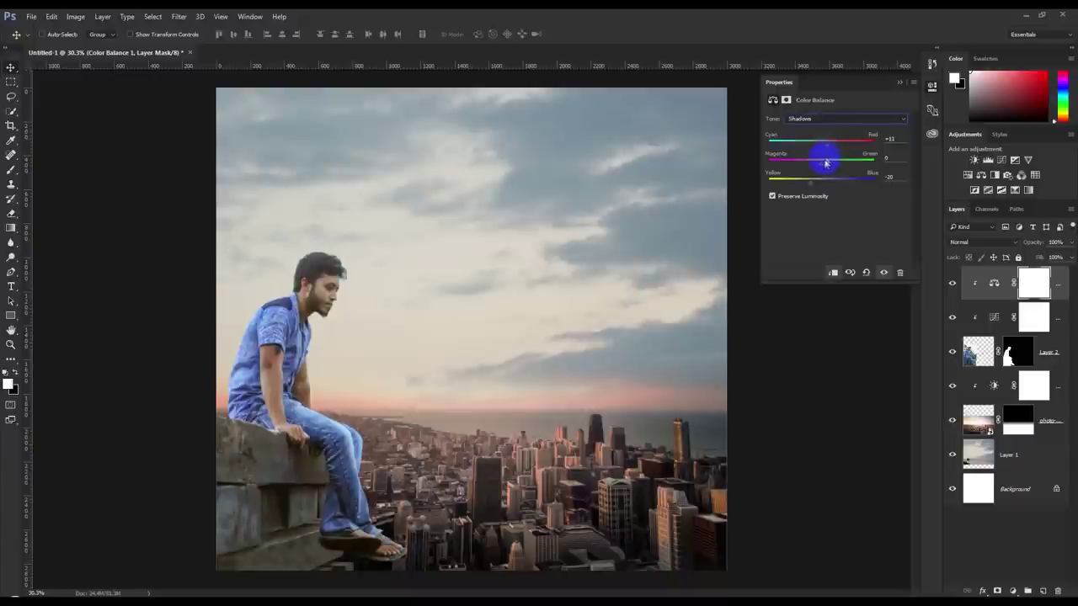
left_click_drag(822, 169, 815, 171)
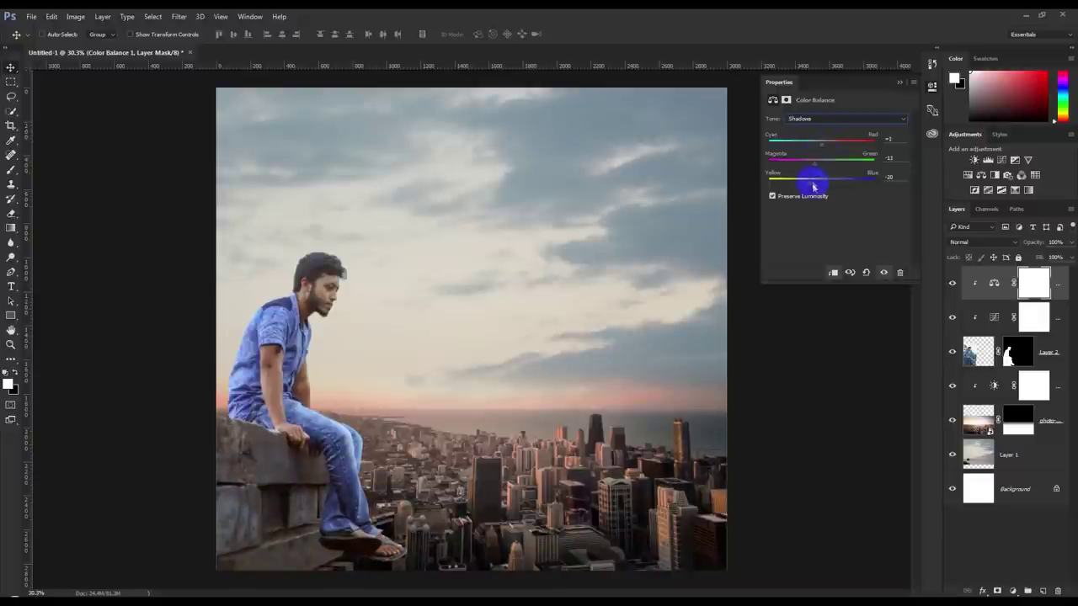
left_click_drag(817, 183, 814, 183)
left_click(806, 118)
left_click(807, 140)
left_click(847, 118)
left_click(890, 96)
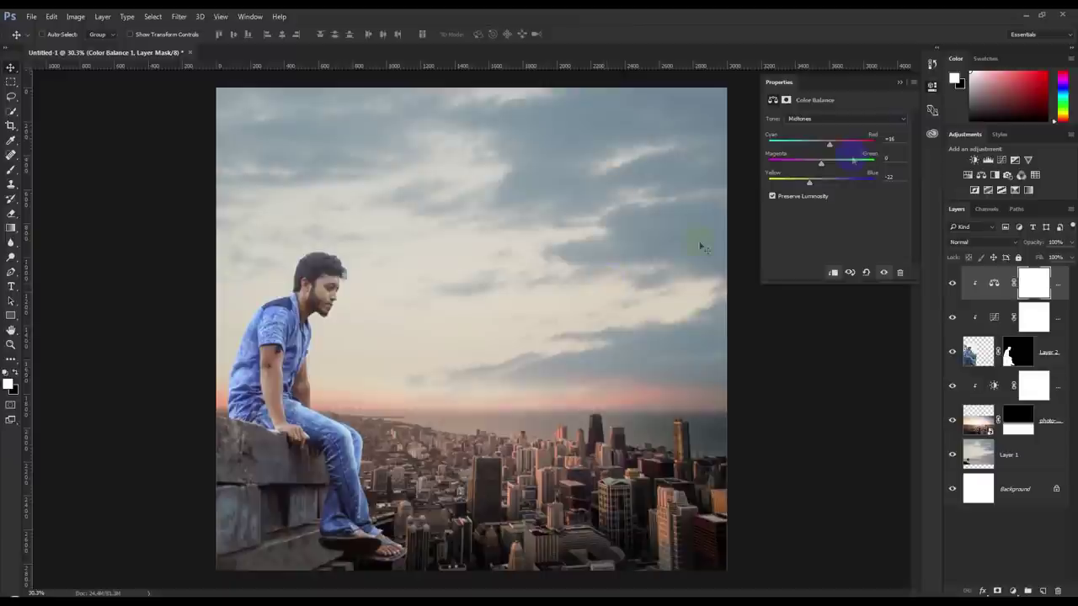
left_click(900, 82)
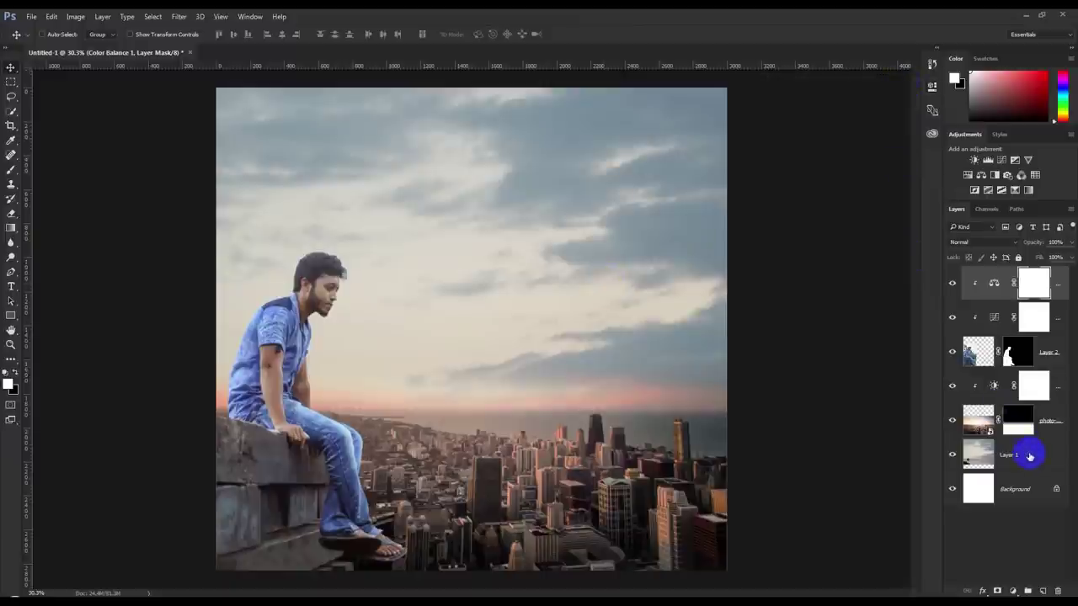
Group the sky, city photo and Brightness/Contrast layers into a group named BG
left_click(1029, 456)
left_click(1041, 284)
left_click(1017, 470)
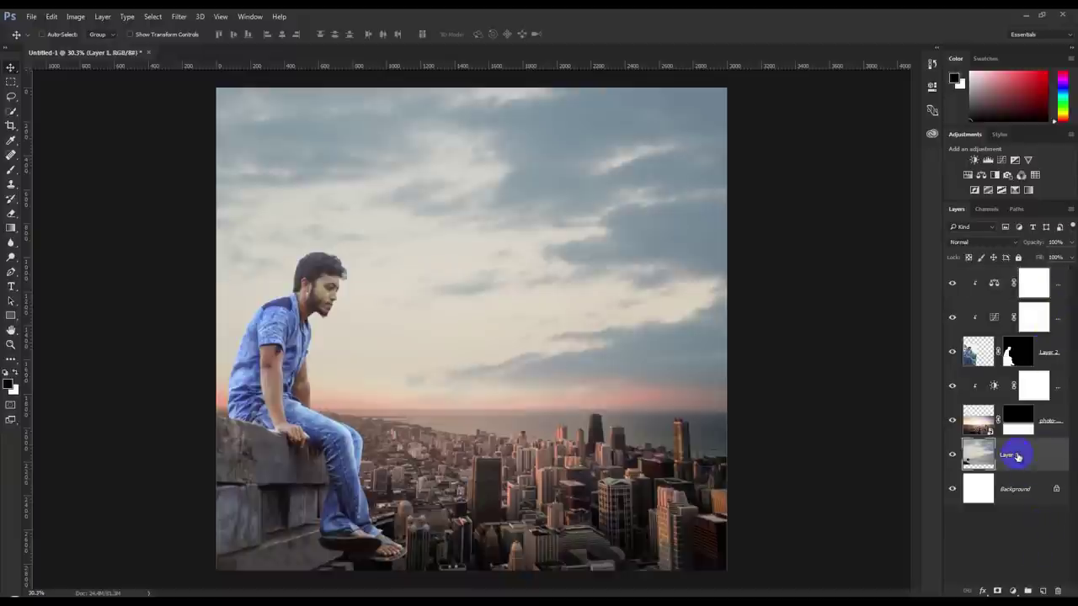
left_click(1040, 385)
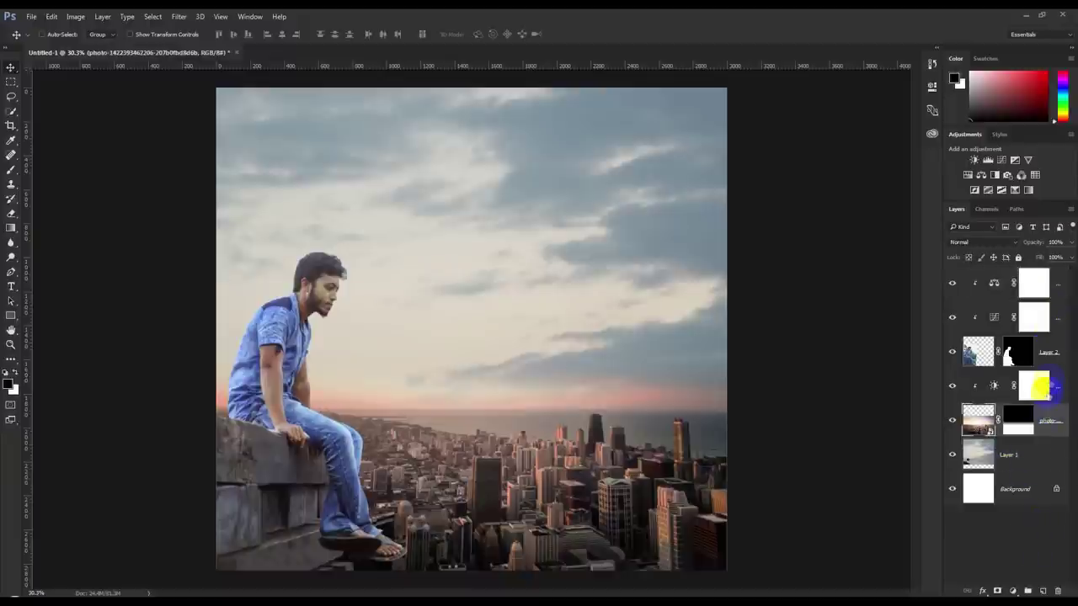
left_click(1040, 474)
key("ctrl+g")
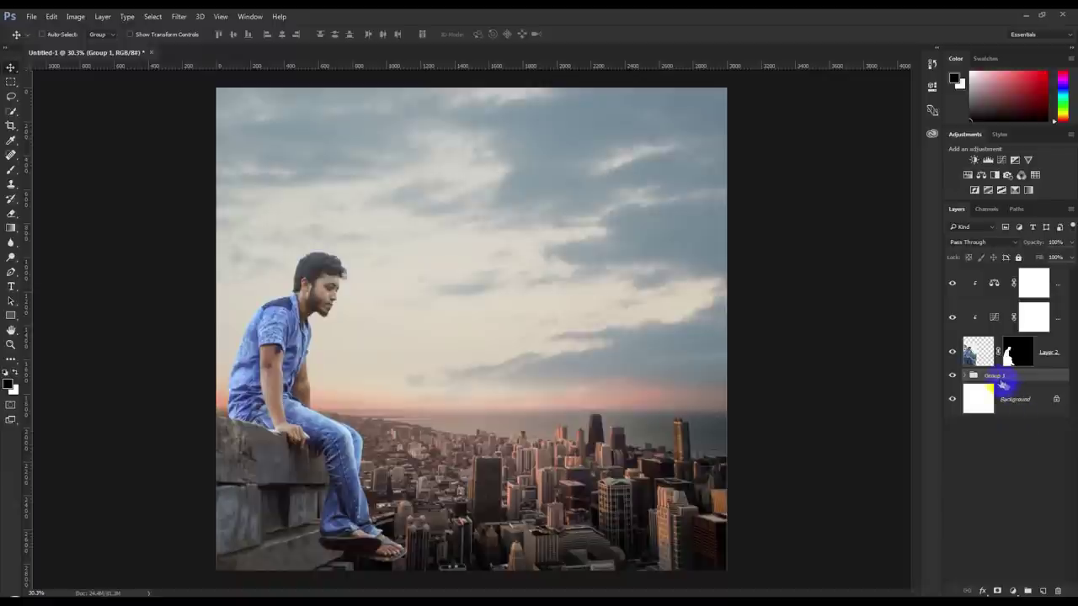
type("m")
key("Return")
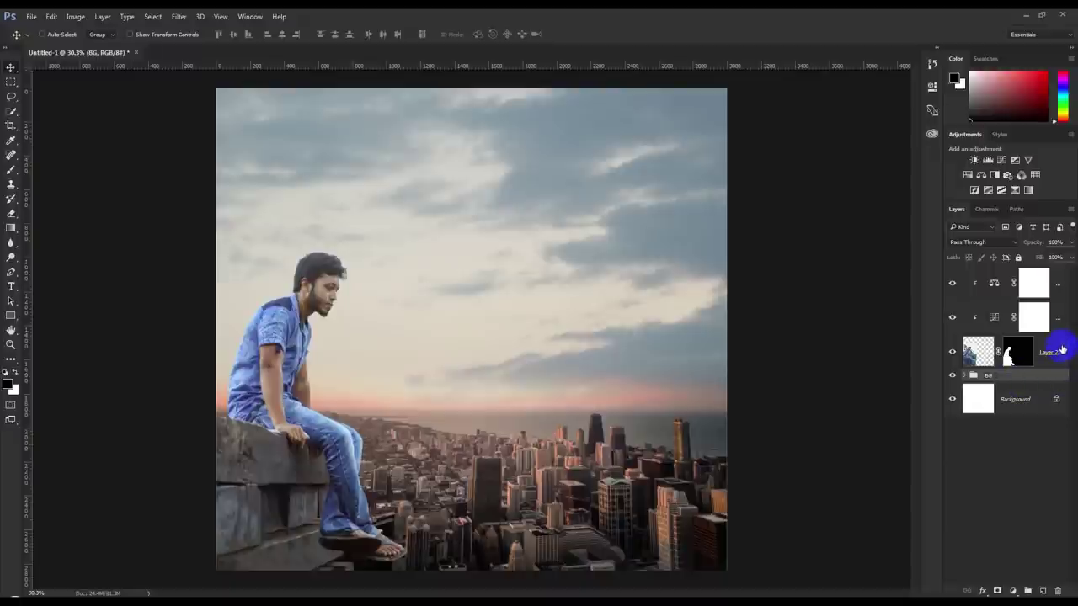
left_click(1060, 351)
left_click(1058, 283, "shift")
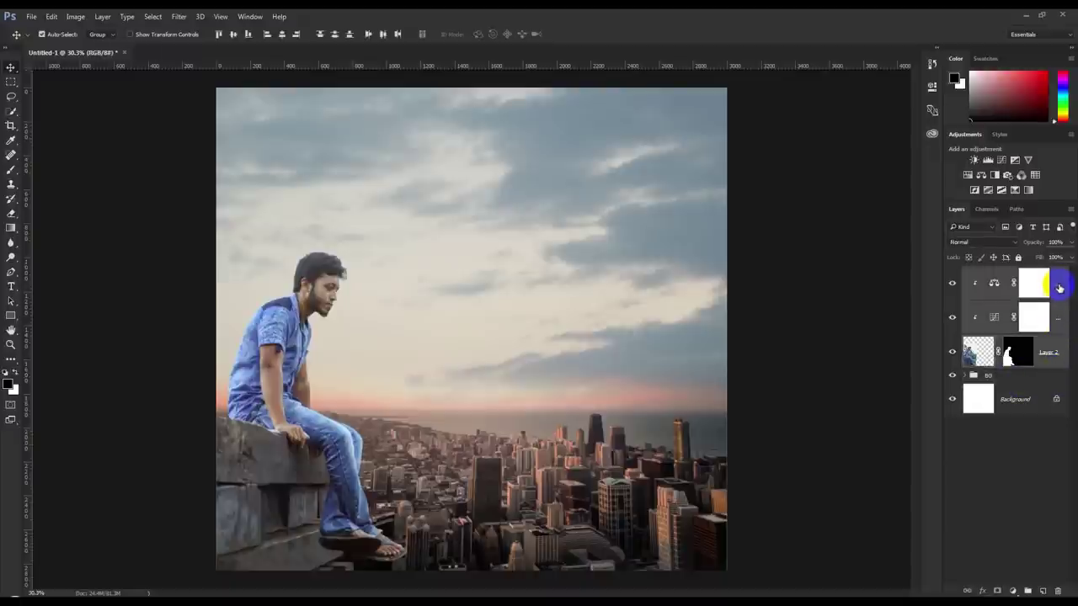
Gather Layer 2 and its two clipped adjustments into a group renamed Man
key("ctrl+g")
left_click_drag(1059, 289, 977, 278)
double_click(994, 274)
type("Man")
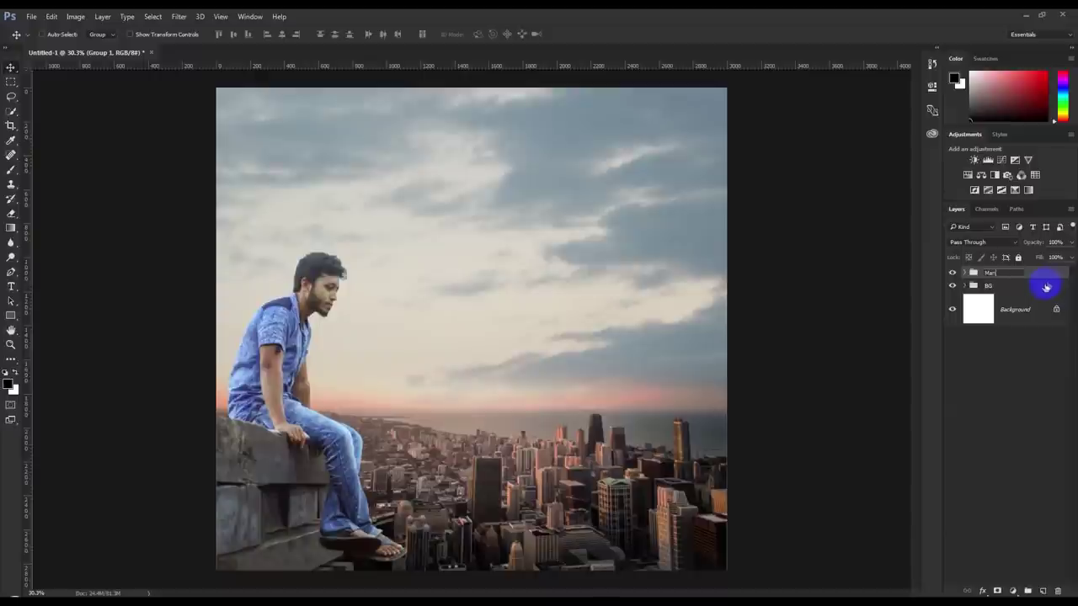
key("Return")
left_click(1049, 289)
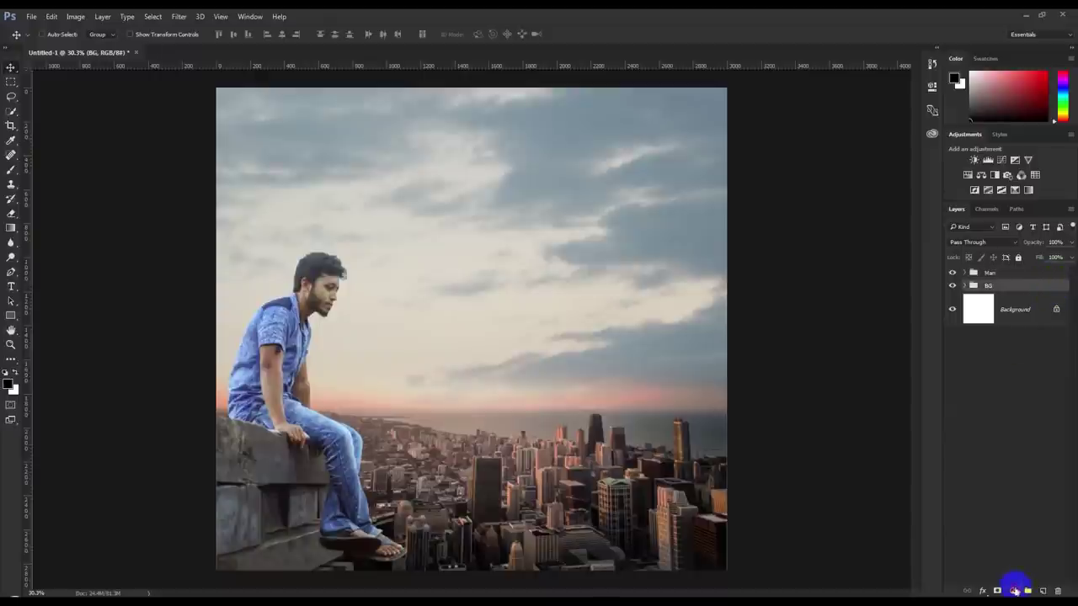
left_click(1015, 590)
Add a reversed radial Gradient Fill above BG at about 286% scale as an edge vignette
left_click(973, 356)
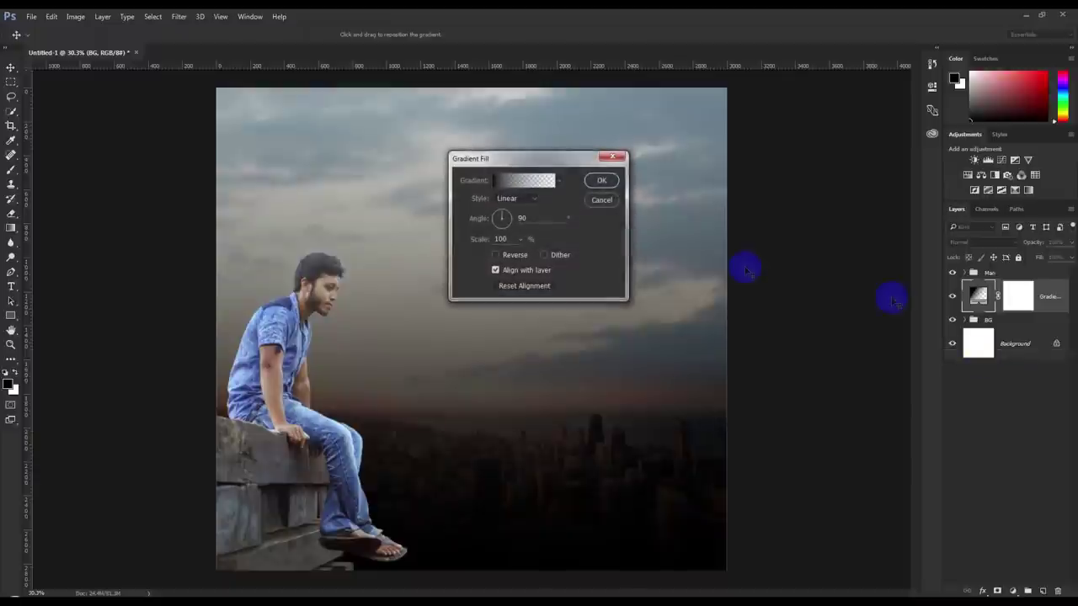
left_click(530, 203)
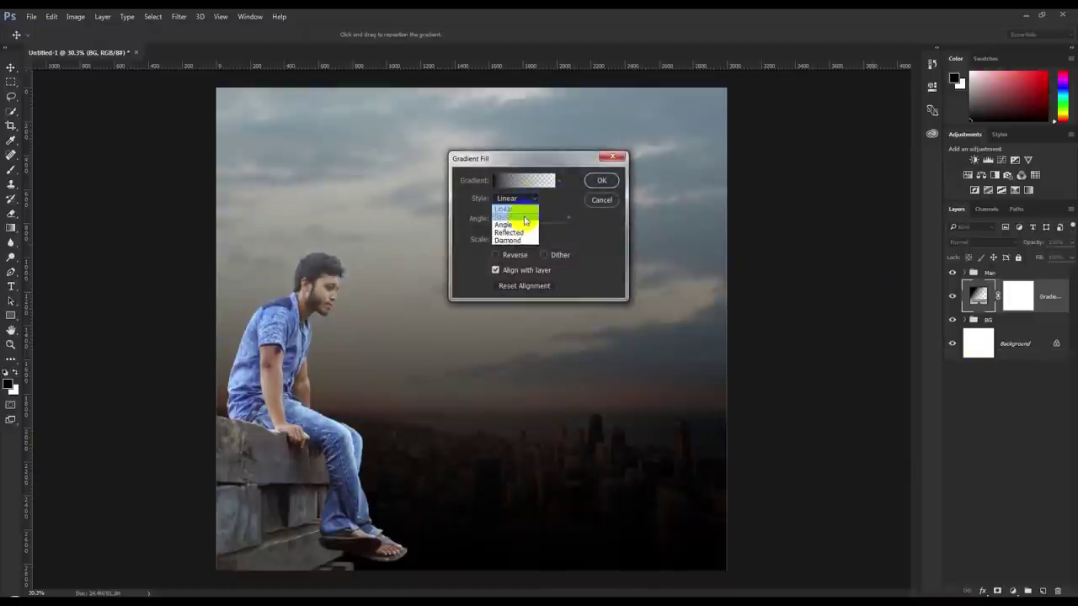
left_click(509, 260)
left_click_drag(544, 164, 686, 168)
left_click_drag(450, 378, 375, 303)
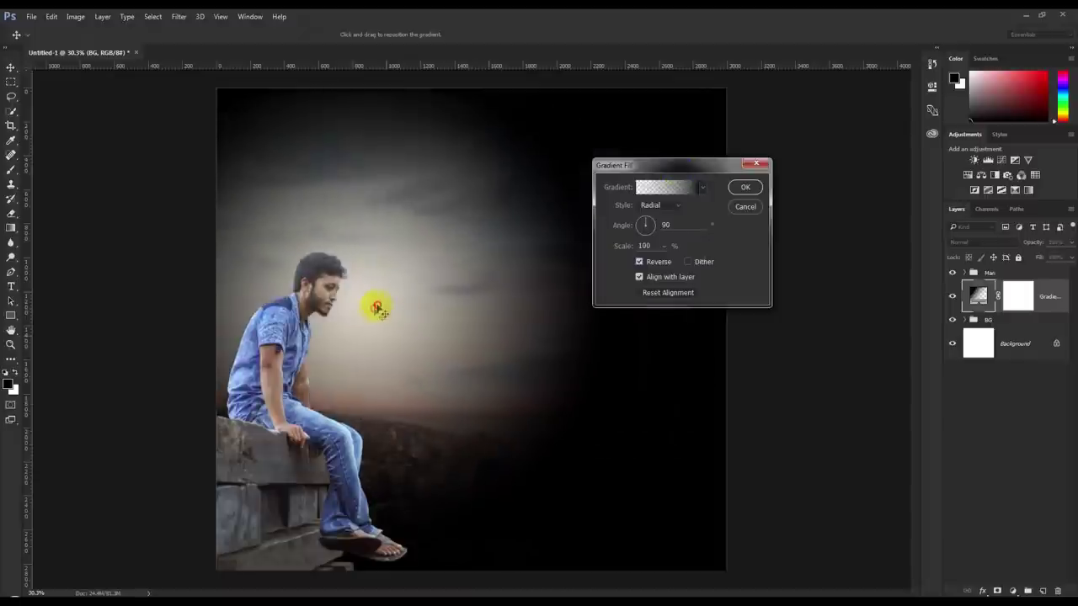
left_click(664, 246)
left_click_drag(665, 264, 673, 264)
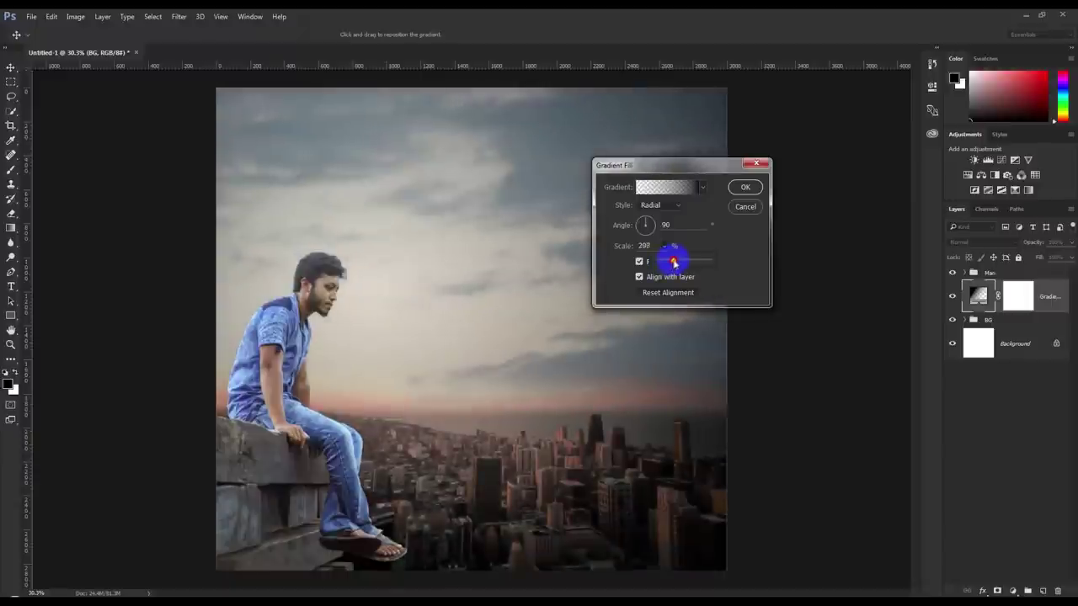
left_click(744, 188)
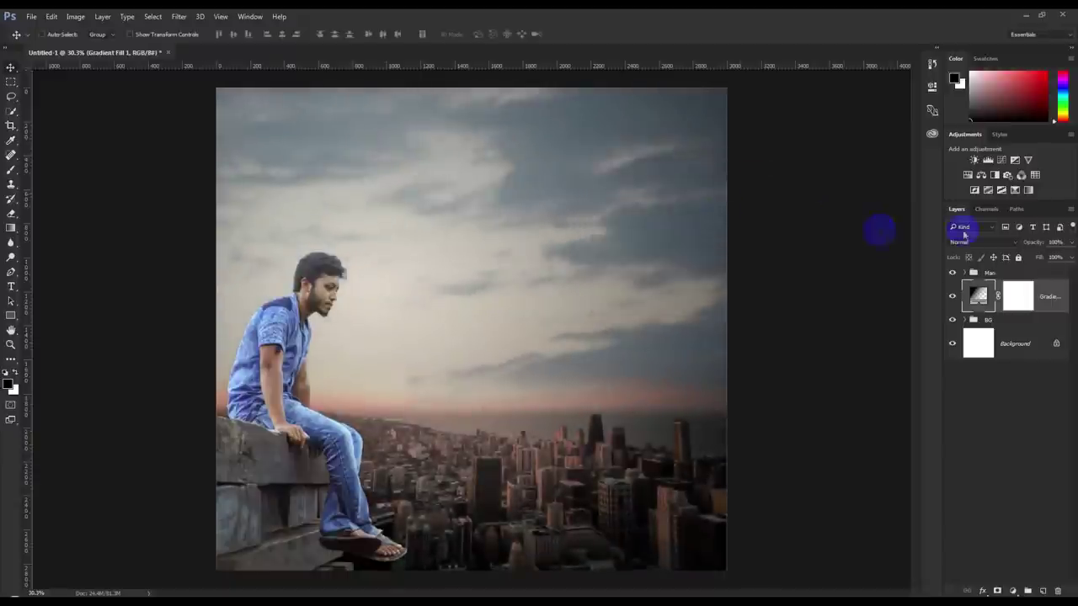
left_click(1012, 273)
Add a Hue/Saturation adjustment on top with Saturation lowered to about -11
left_click(1014, 590)
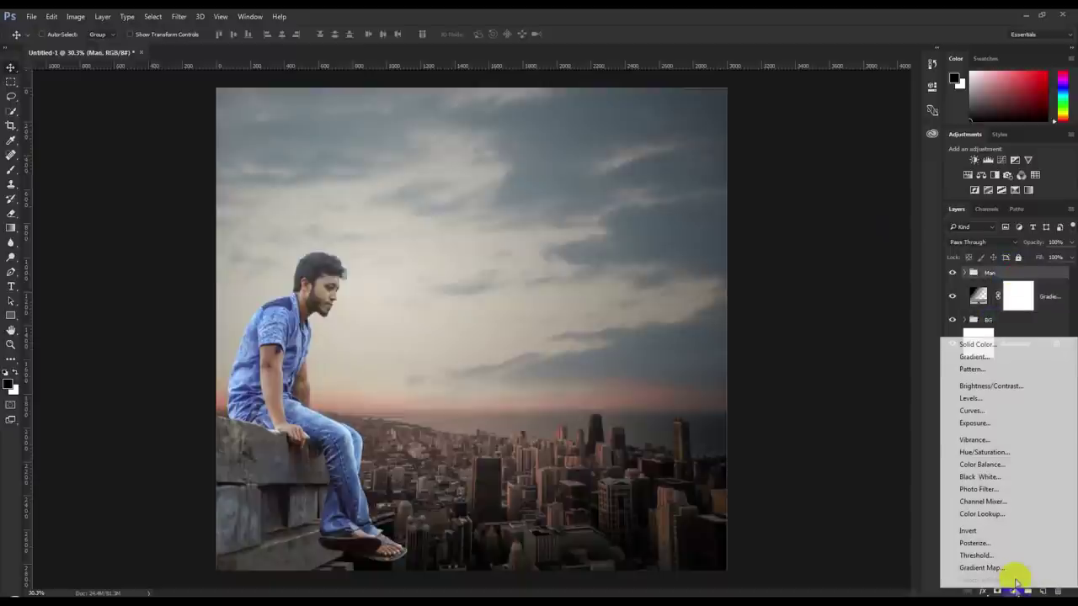
left_click(982, 455)
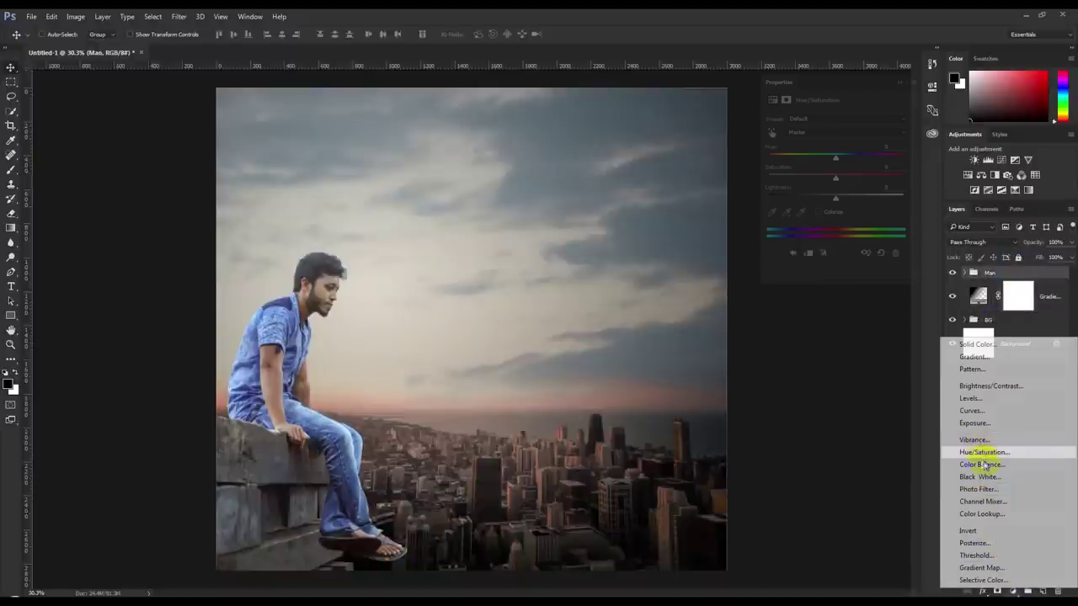
left_click_drag(836, 177, 823, 183)
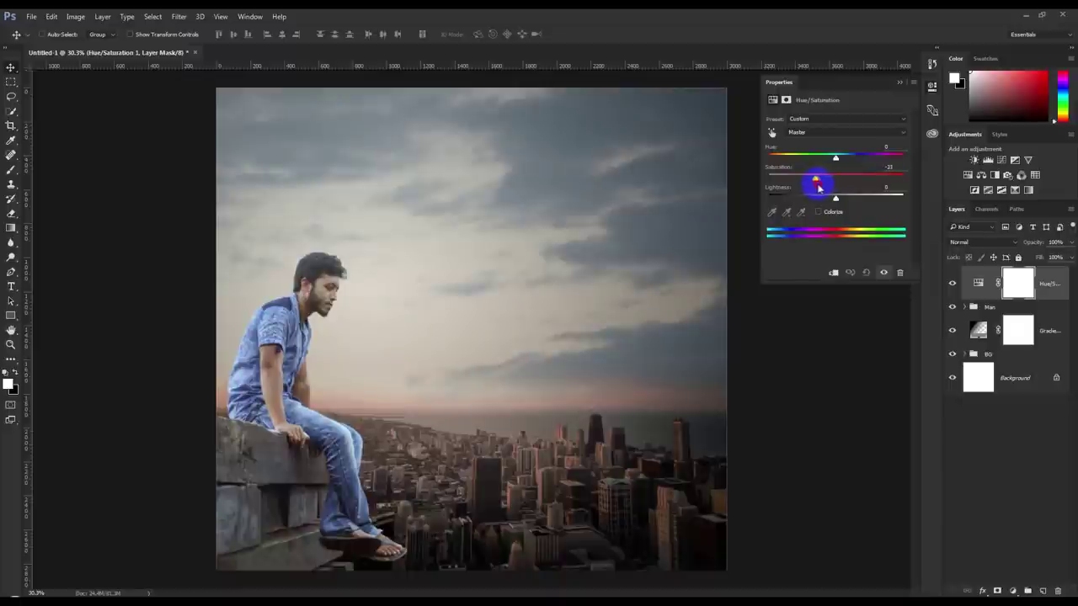
left_click_drag(823, 184, 830, 185)
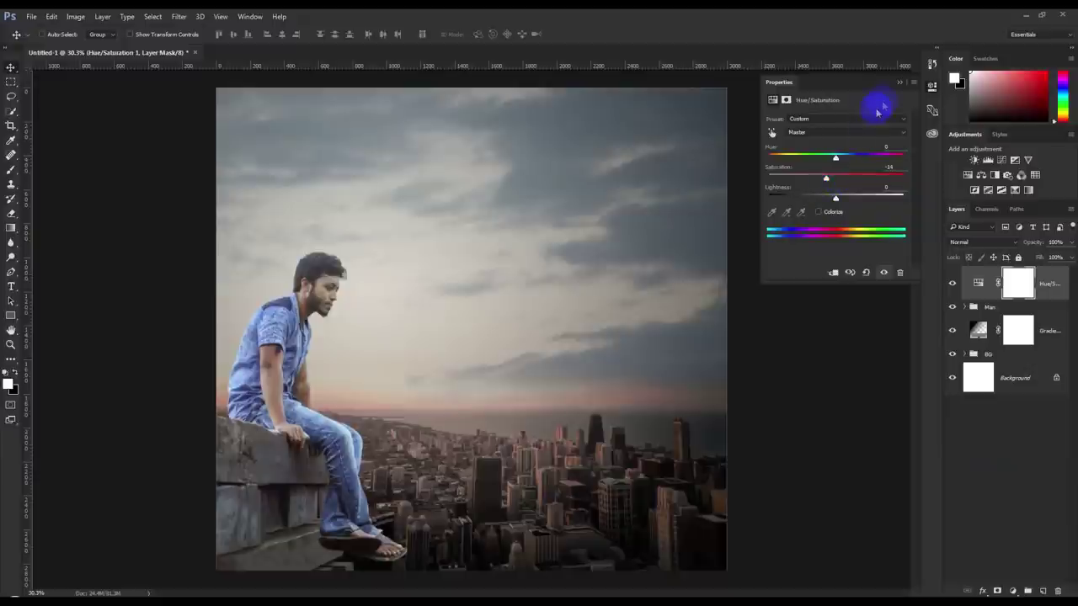
left_click(900, 81)
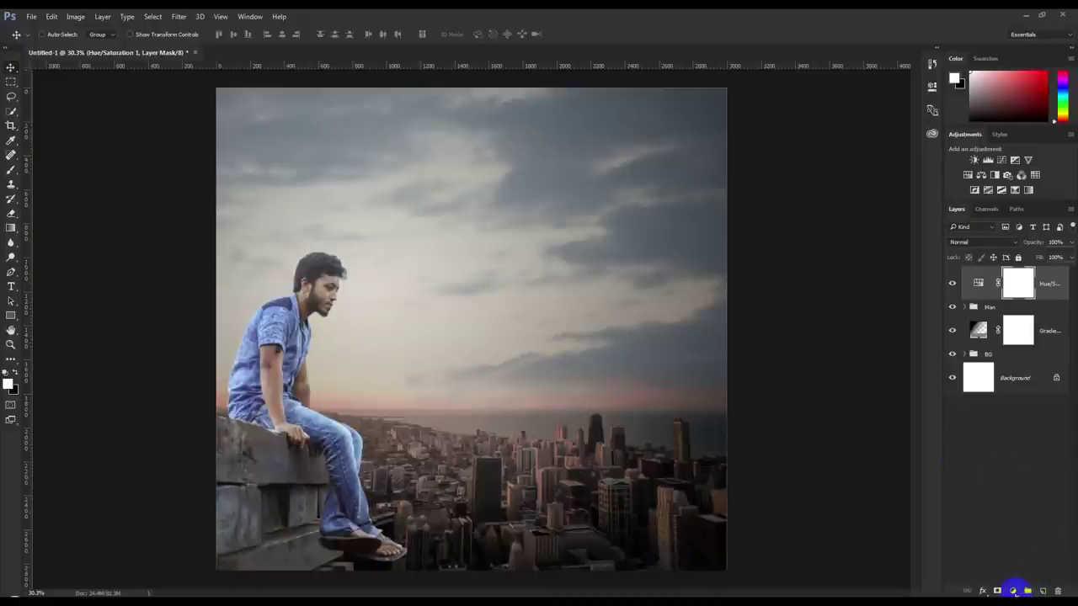
left_click(1013, 591)
Add a Gradient Fill and set its first stop to orange #e99400
left_click(979, 364)
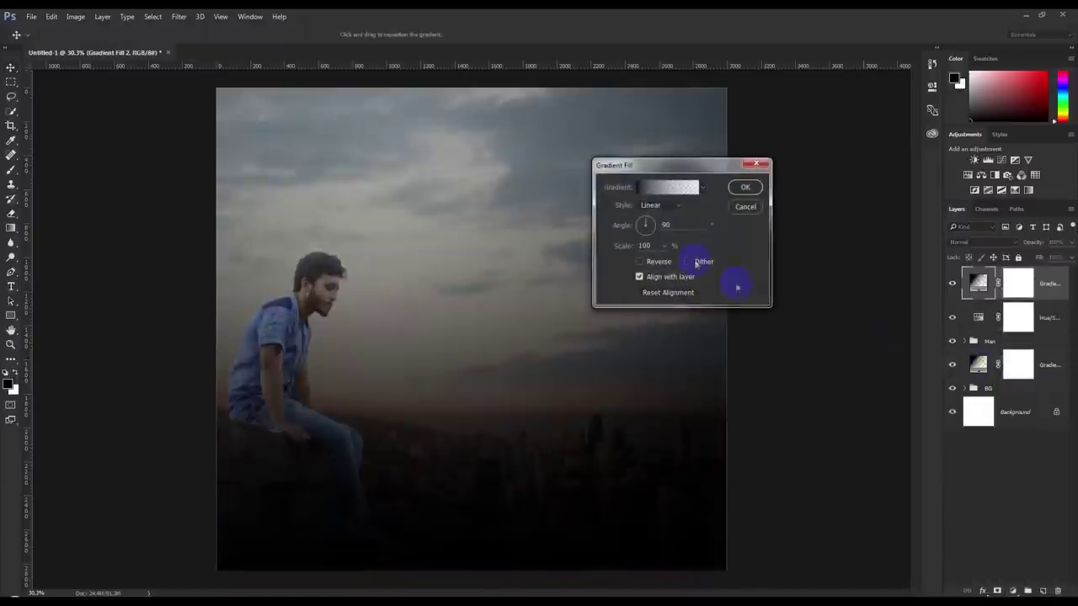
left_click(656, 189)
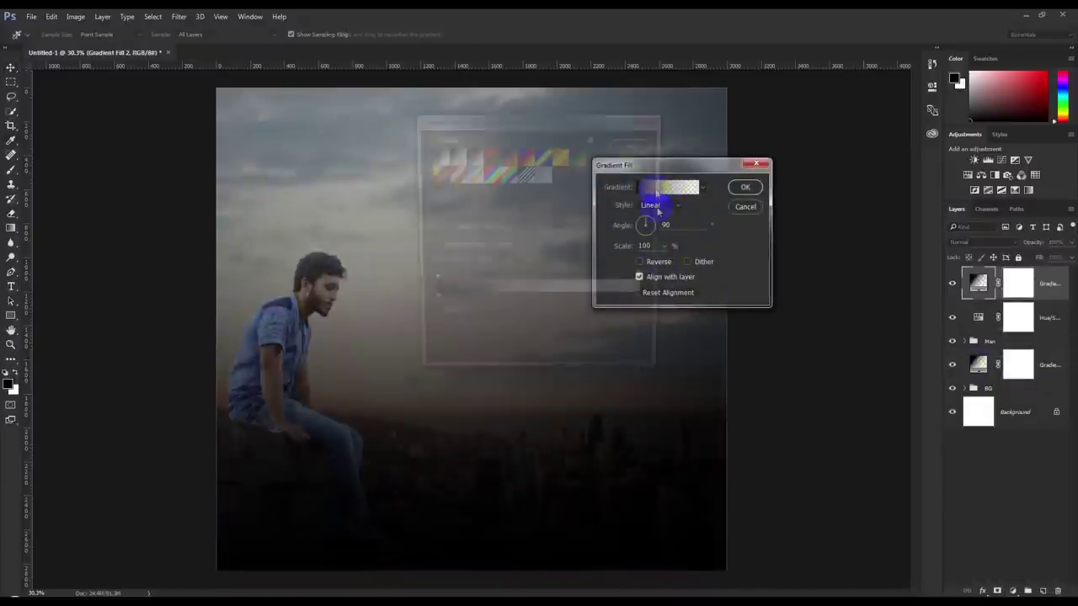
double_click(430, 306)
left_click_drag(550, 251, 550, 293)
left_click_drag(534, 200, 536, 178)
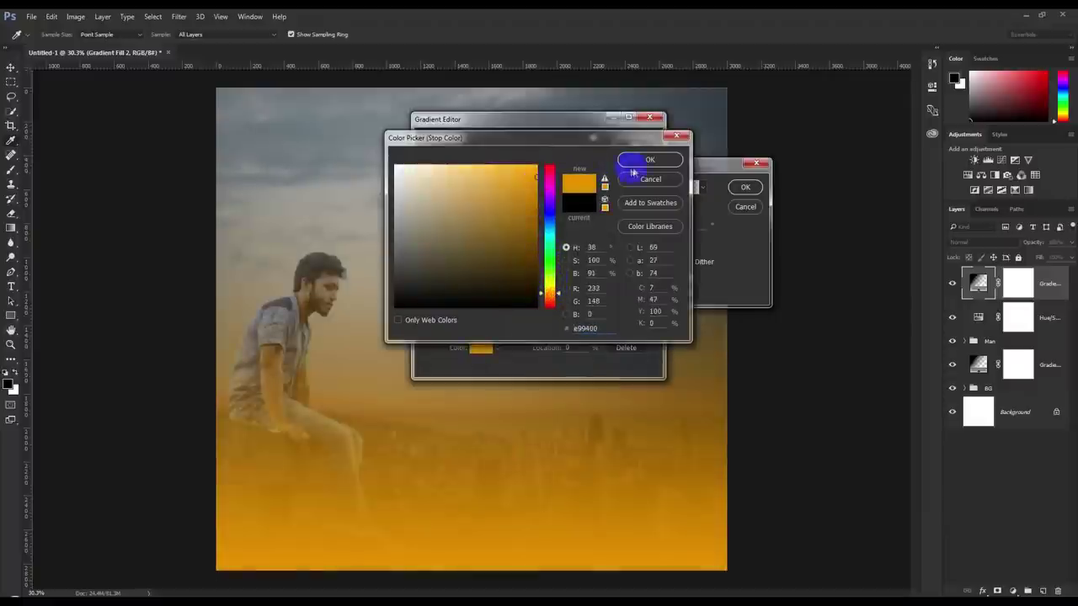
left_click(647, 161)
Set the gradient's second stop to peach #ffba6f
left_click(646, 306)
double_click(646, 305)
left_click_drag(549, 308, 549, 296)
left_click(524, 168)
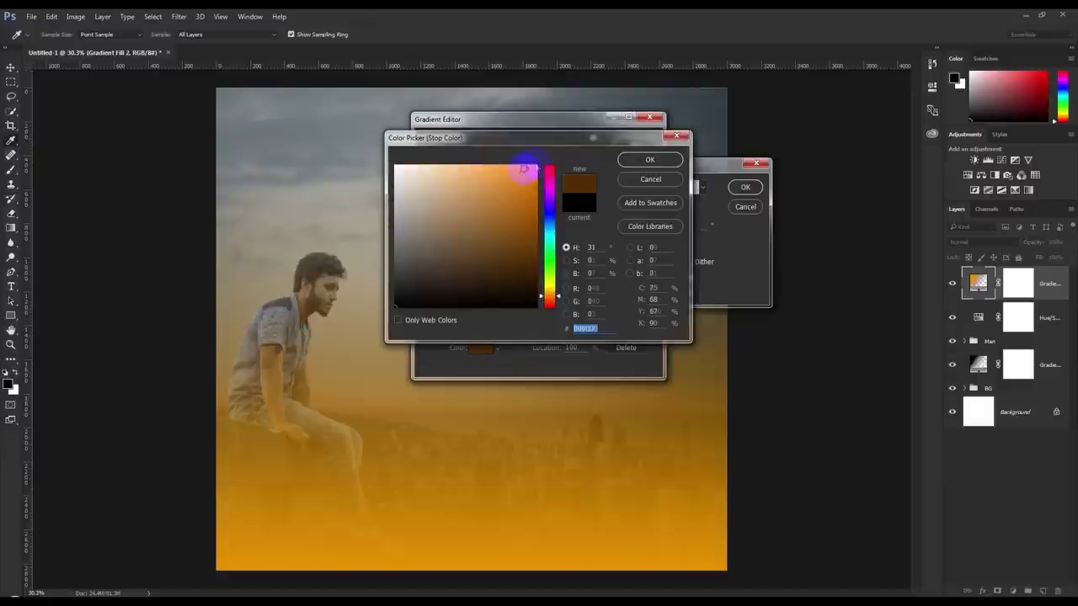
left_click(474, 166)
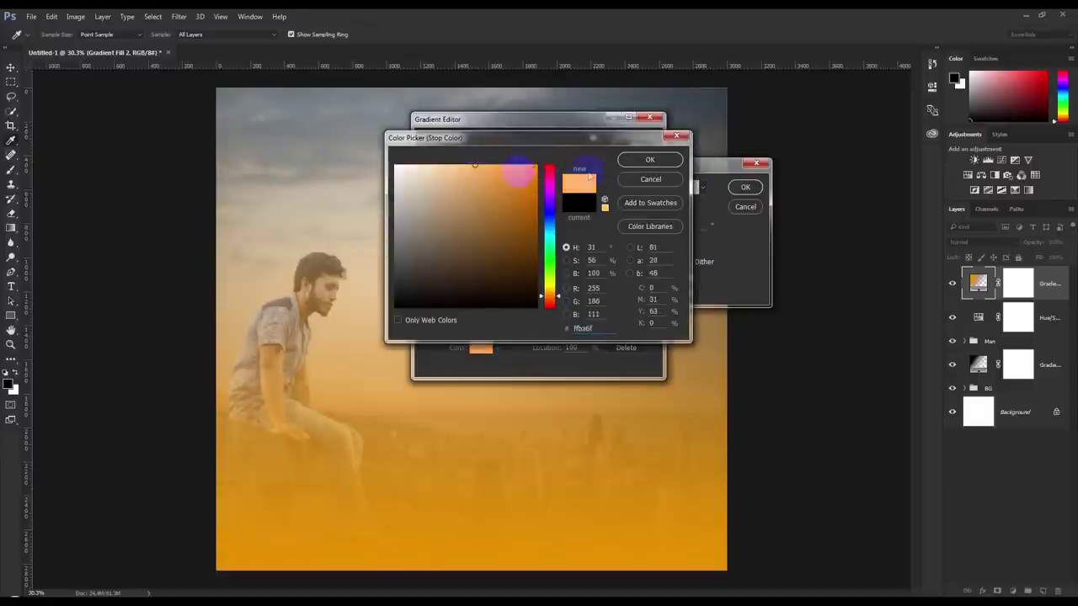
left_click(645, 159)
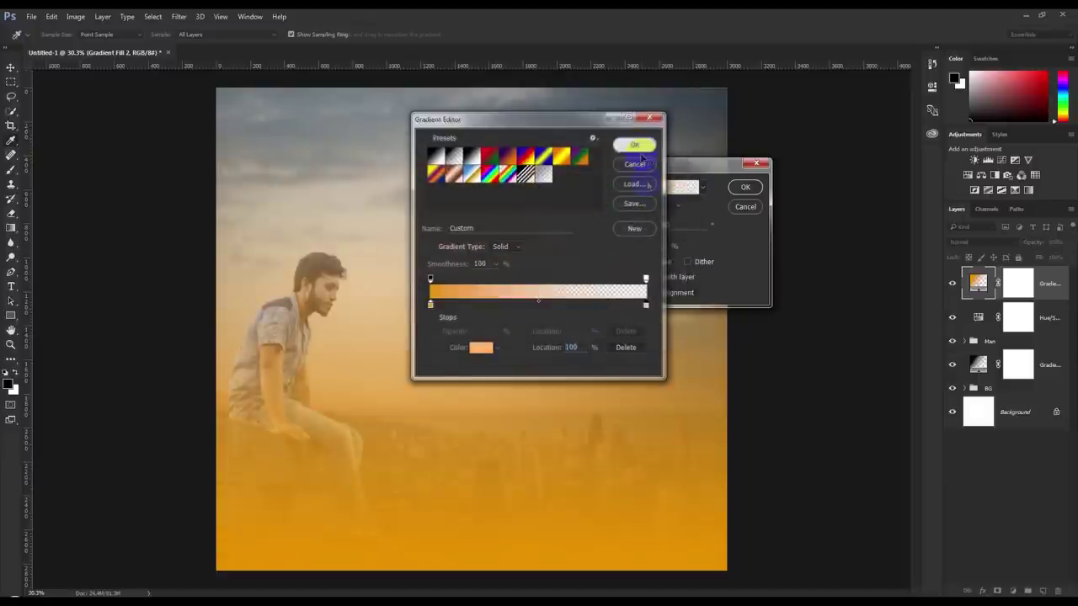
left_click(636, 146)
Make the orange glow radial and place it near the man
left_click(661, 204)
left_click_drag(517, 313, 362, 339)
left_click(746, 188)
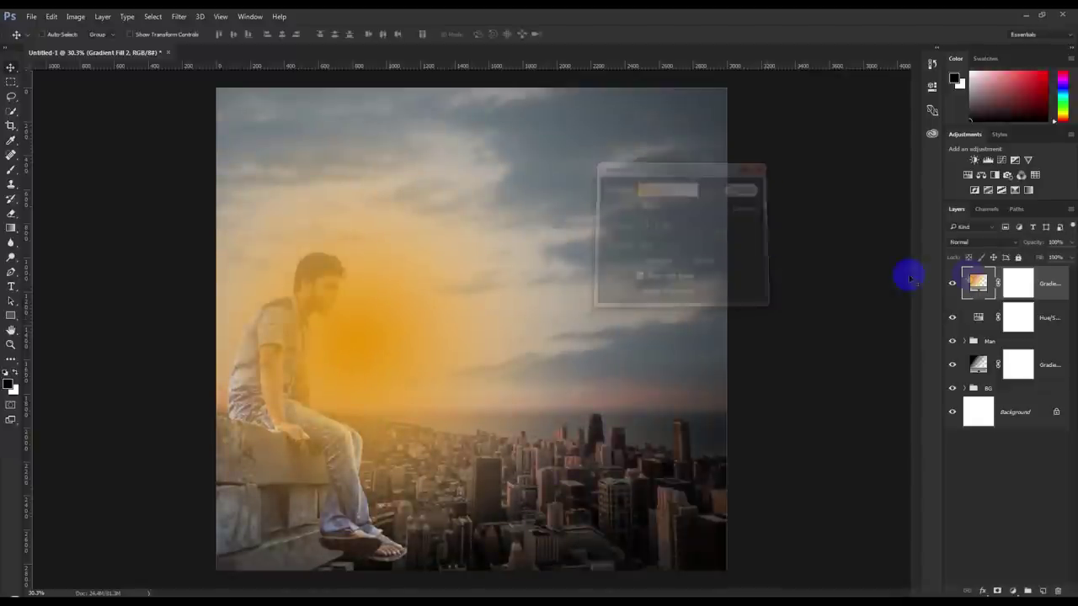
Move the orange glow layer below the Man group and blend it in Screen mode
left_click_drag(980, 286, 989, 357)
left_click(977, 243)
left_click(964, 322)
Rework the glow gradient's position, angle and scale to about 100%
double_click(978, 330)
mouse_move(421, 309)
left_mouse_down()
mouse_move(441, 368)
mouse_move(457, 326)
mouse_move(409, 304)
left_mouse_up()
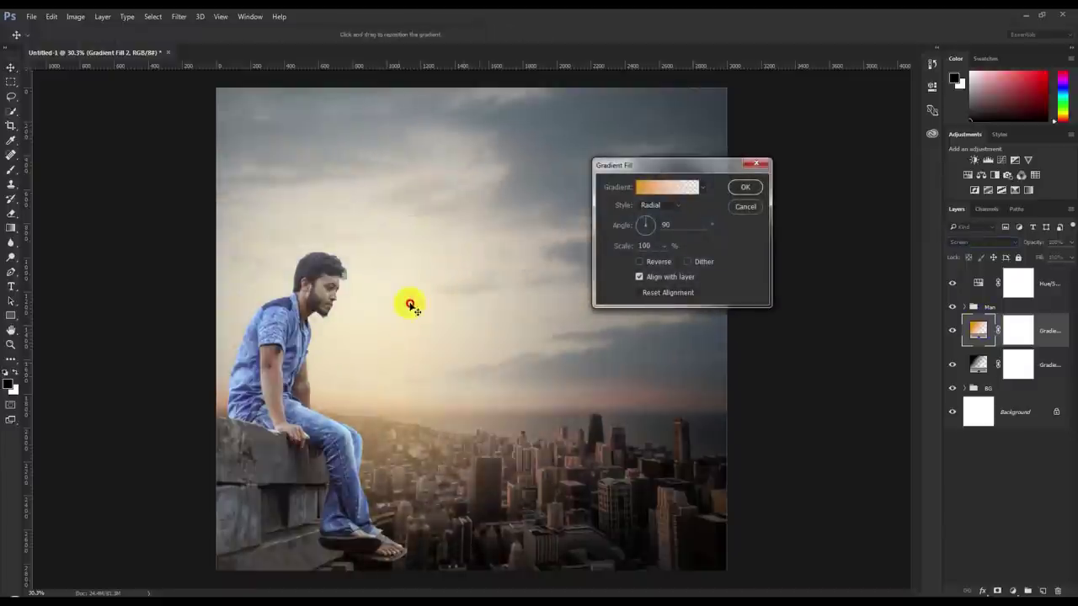
left_click_drag(650, 224, 662, 262)
left_click(663, 245)
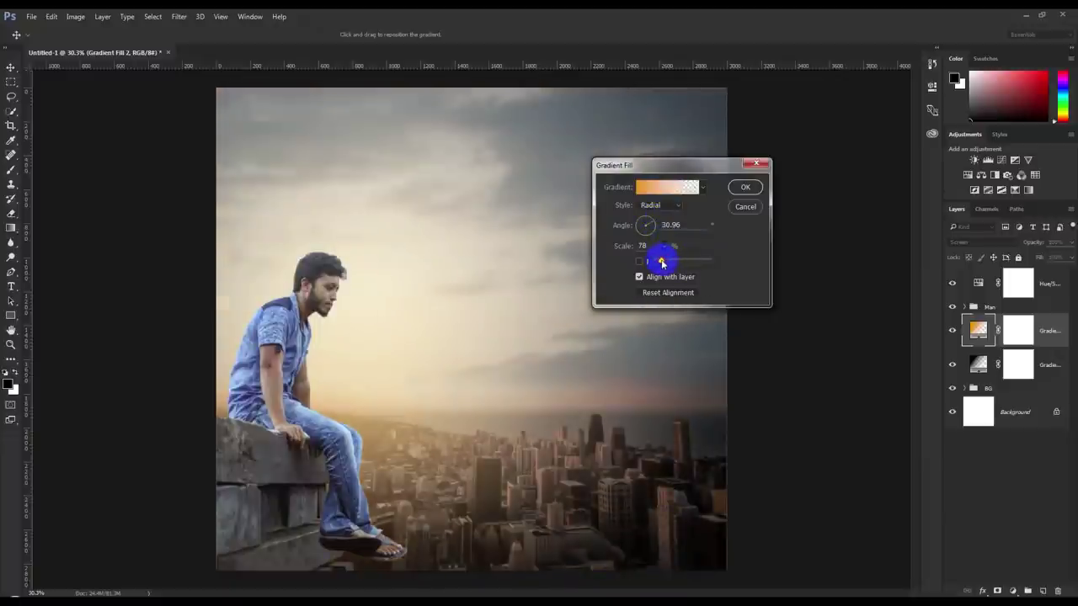
left_click_drag(662, 262, 663, 262)
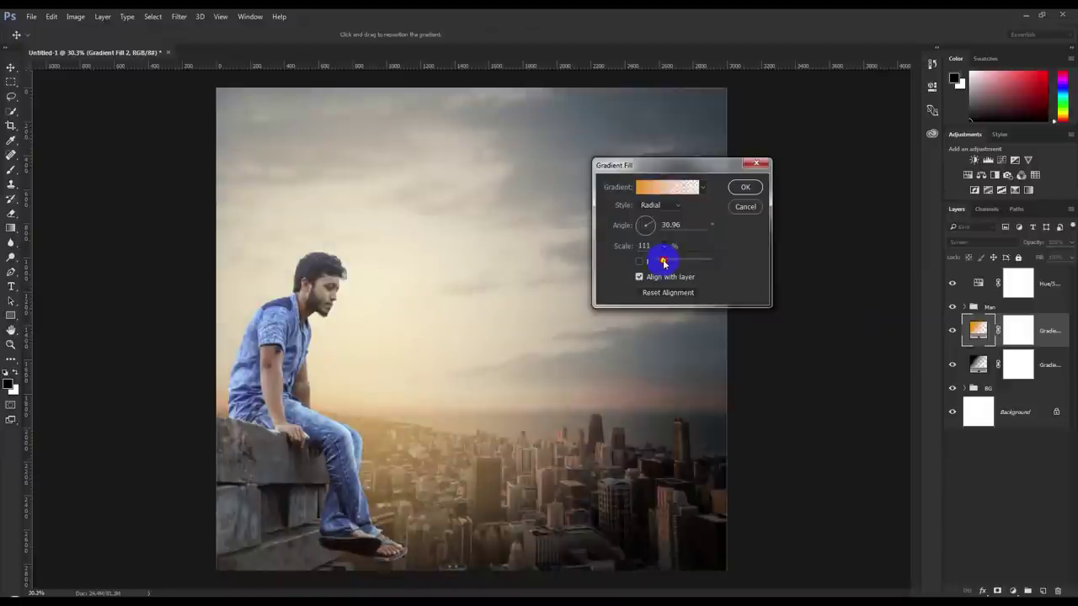
left_click_drag(390, 349, 402, 339)
left_click(716, 217)
left_click_drag(663, 246, 670, 260)
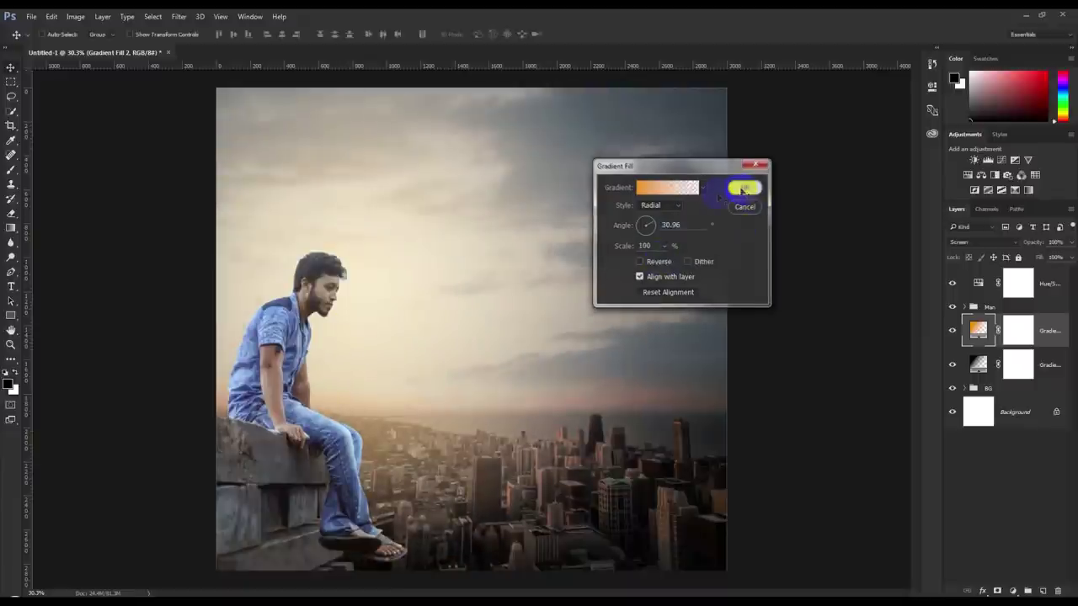
left_click(744, 187)
Lower the orange glow's opacity to 78% and add a new Gradient Fill above Hue/Saturation
left_click(1019, 288)
left_click(410, 357)
left_click(1051, 320)
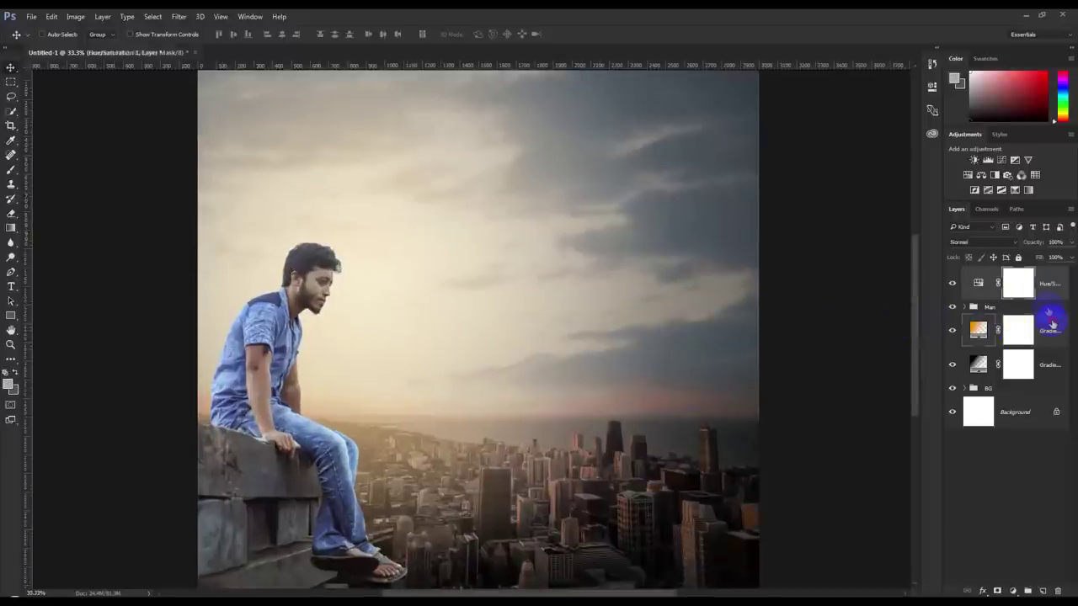
left_click_drag(1029, 242, 1021, 243)
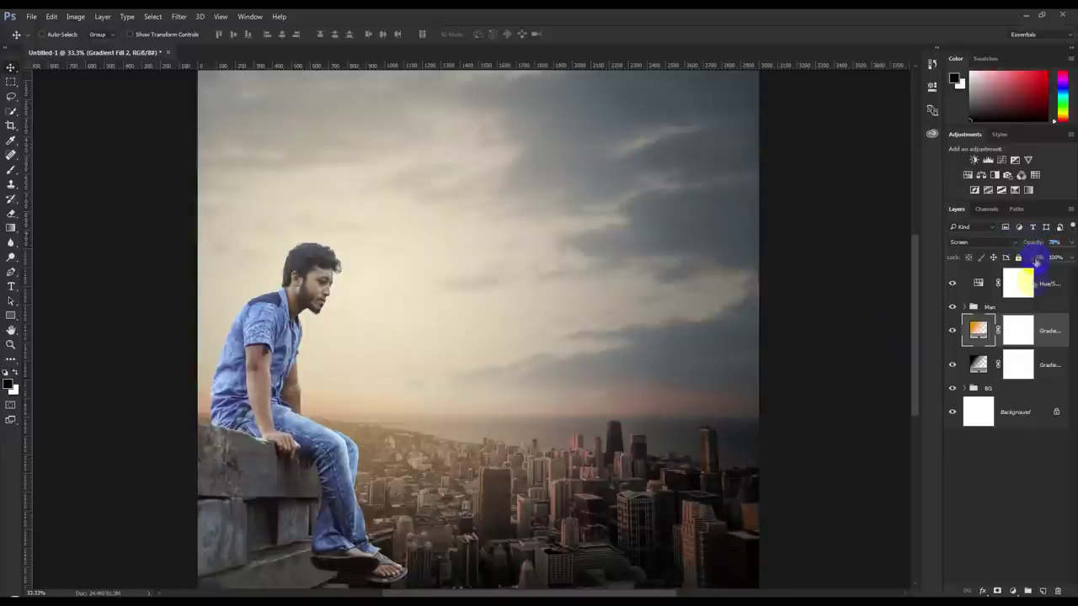
left_click(1019, 285)
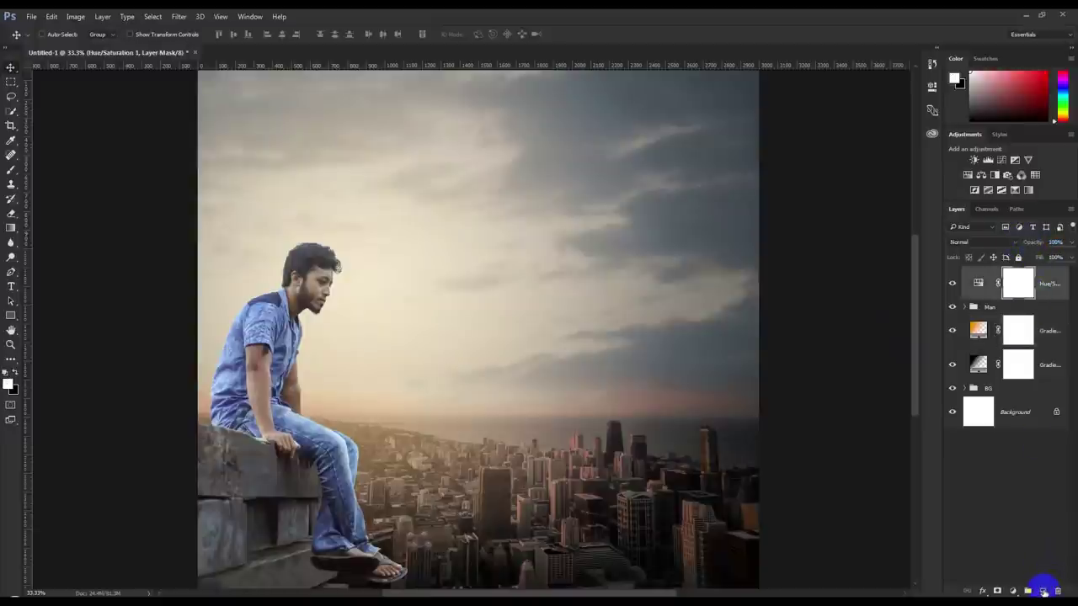
left_click(1029, 591)
left_click(977, 363)
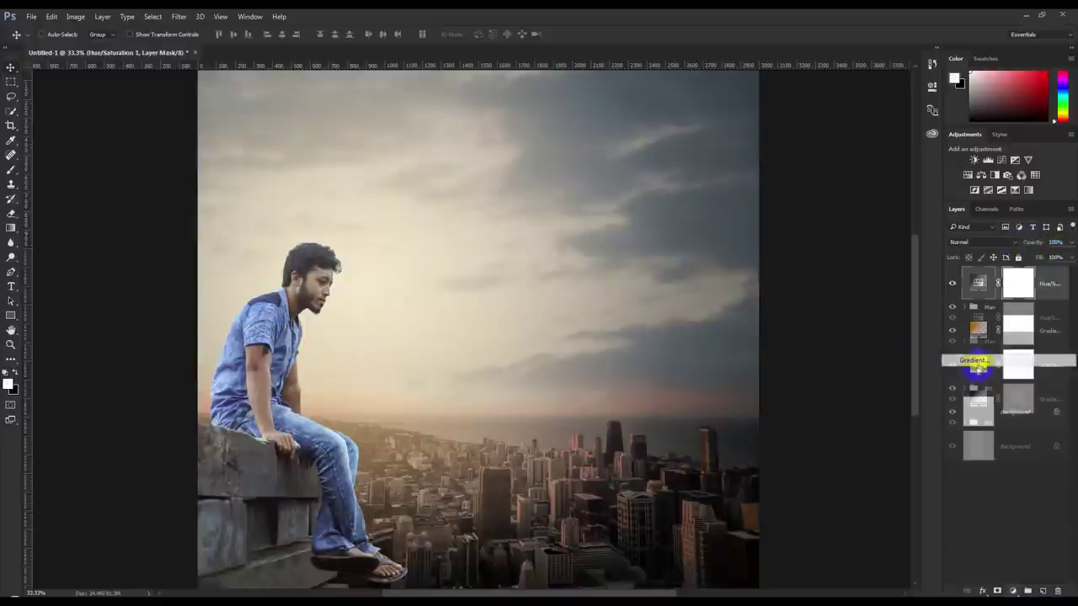
Fill the new gradient with the Violet, Orange preset, radial and reversed, centred up-left
left_click(702, 187)
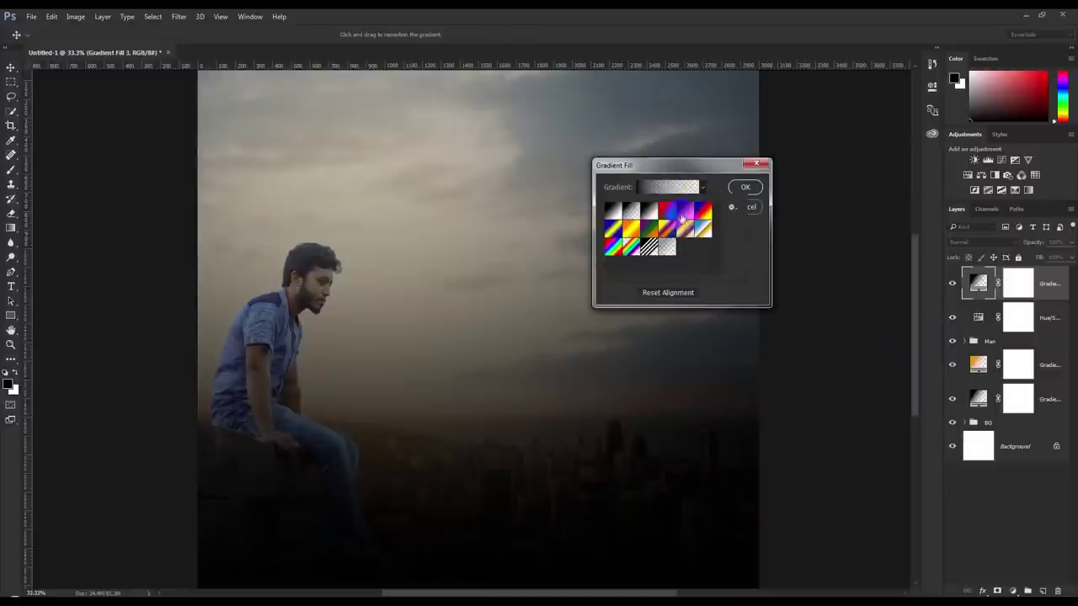
left_click(682, 215)
left_click(743, 181)
left_click(661, 205)
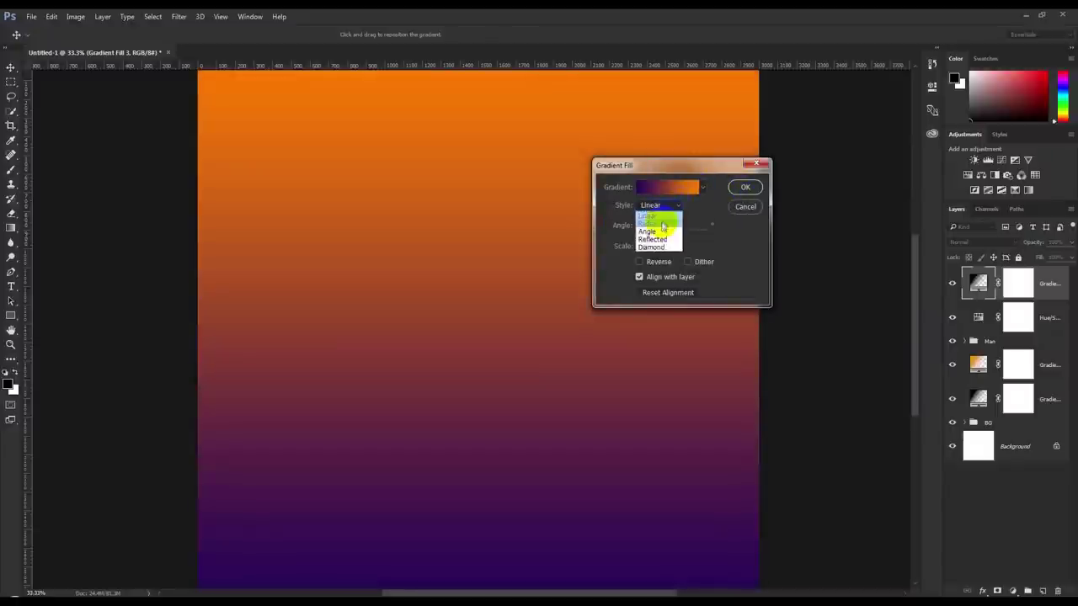
left_click(665, 223)
left_click(640, 262)
mouse_move(573, 363)
left_mouse_down()
mouse_move(463, 305)
mouse_move(469, 317)
left_mouse_up()
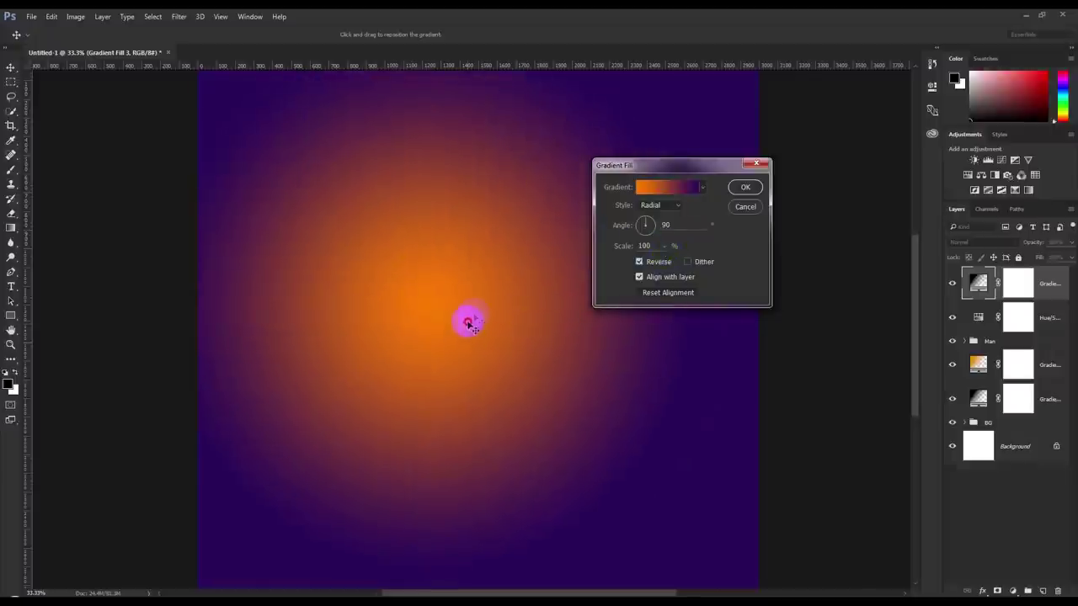
left_click(738, 192)
Set the top violet-orange gradient to Soft Light, keeping Gradient Fill 2 in Screen
left_click(965, 242)
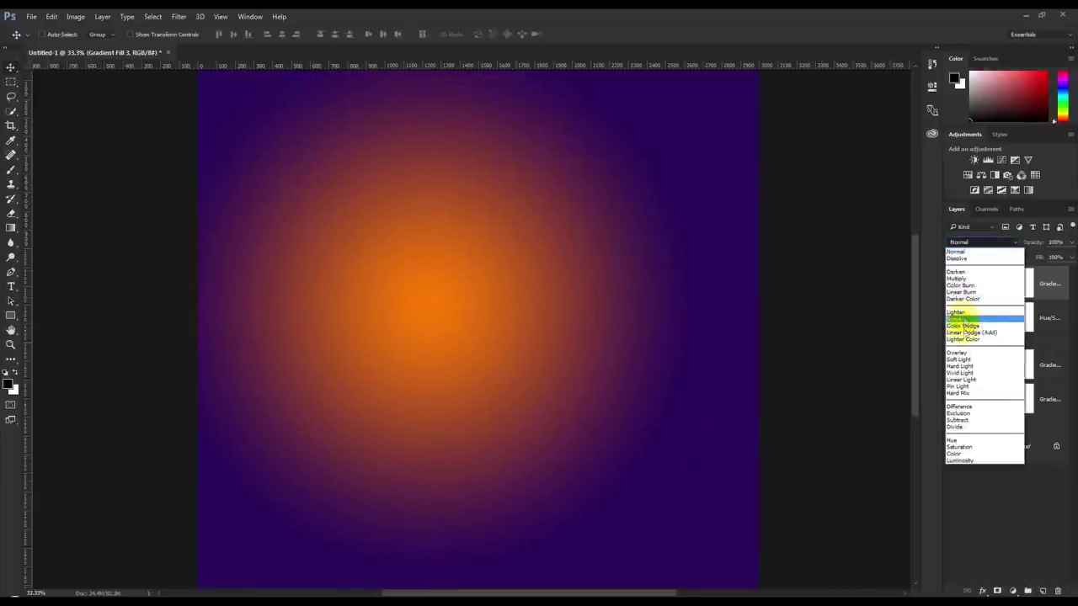
left_click(960, 360)
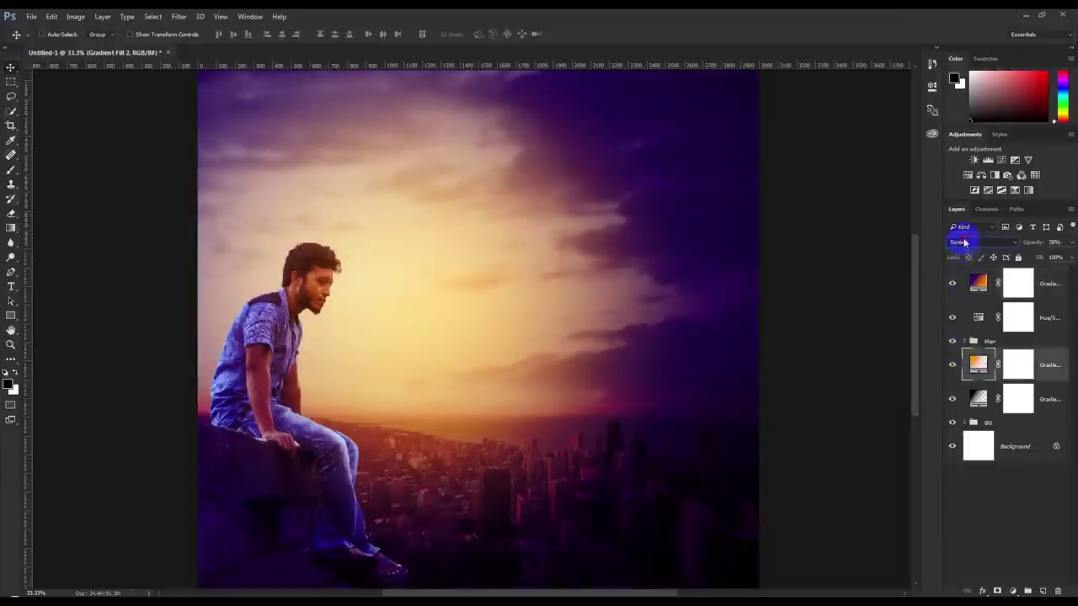
left_click(964, 243)
left_click(964, 356)
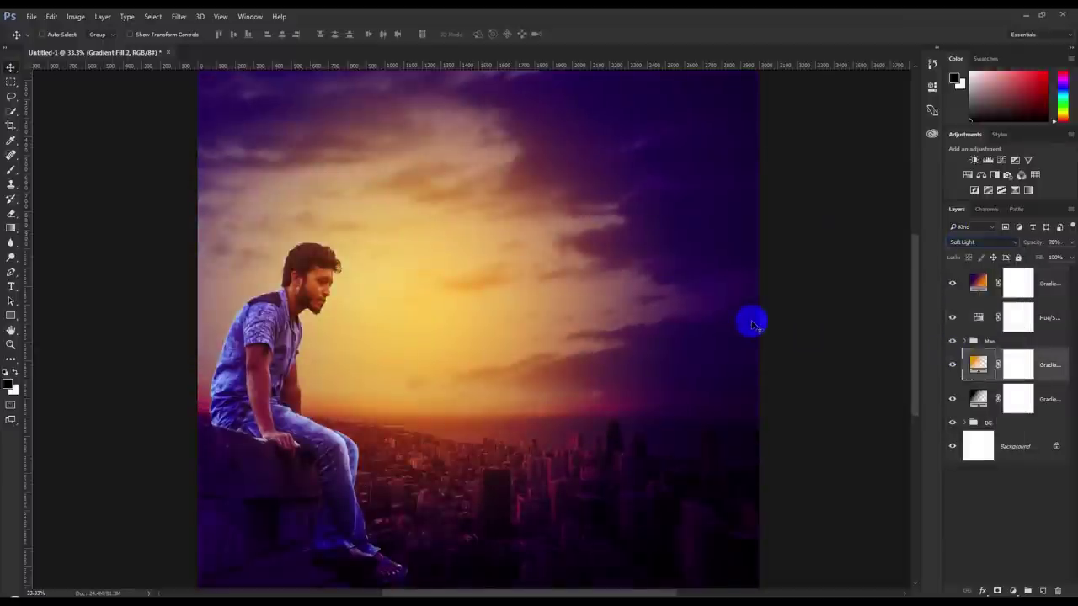
left_click(988, 286)
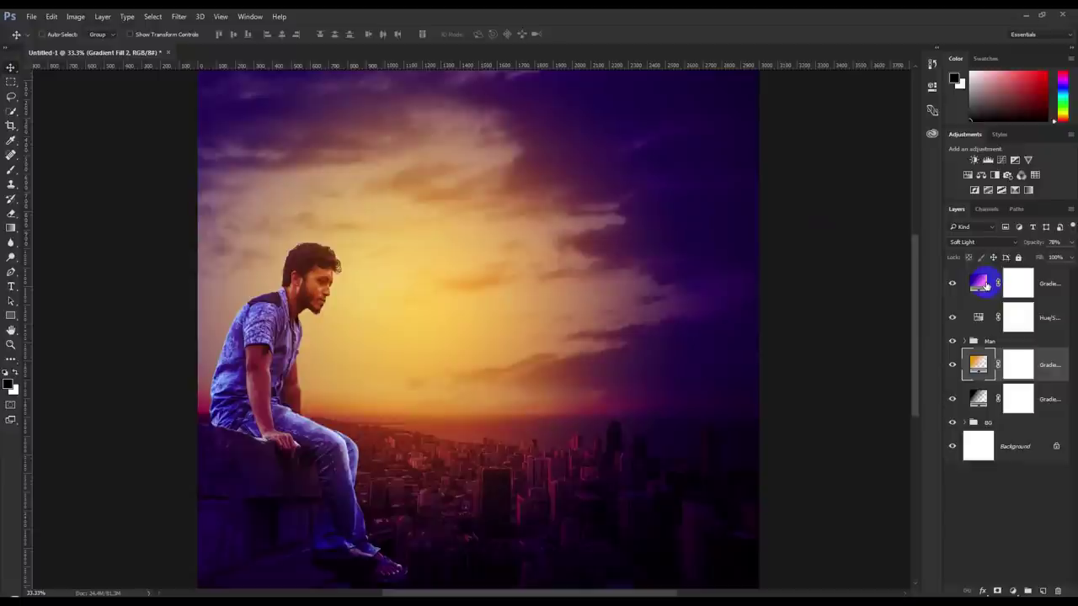
left_click(964, 242)
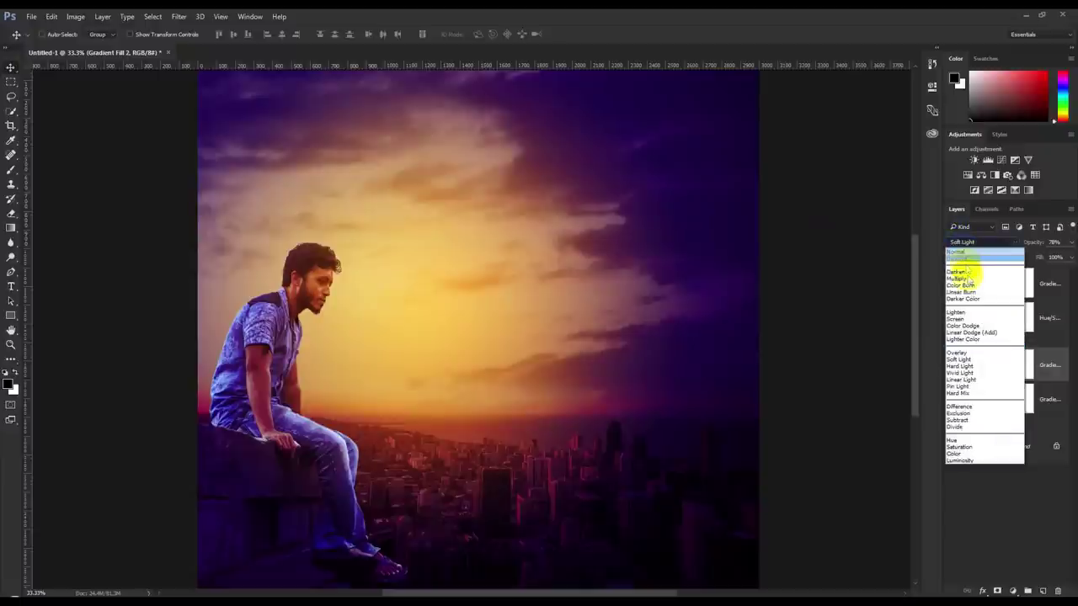
left_click(959, 352)
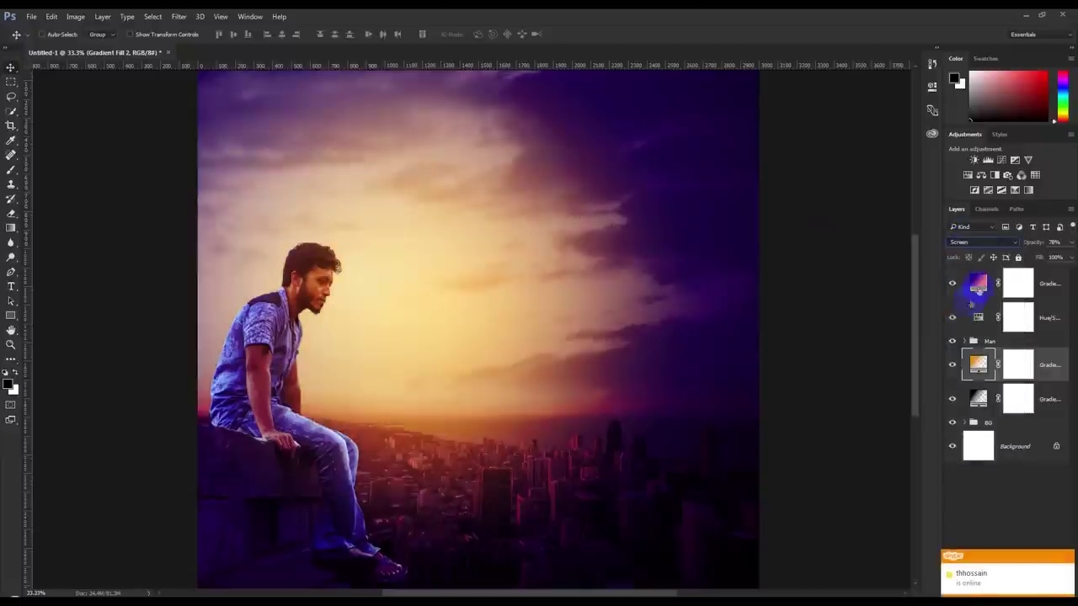
left_click(968, 242)
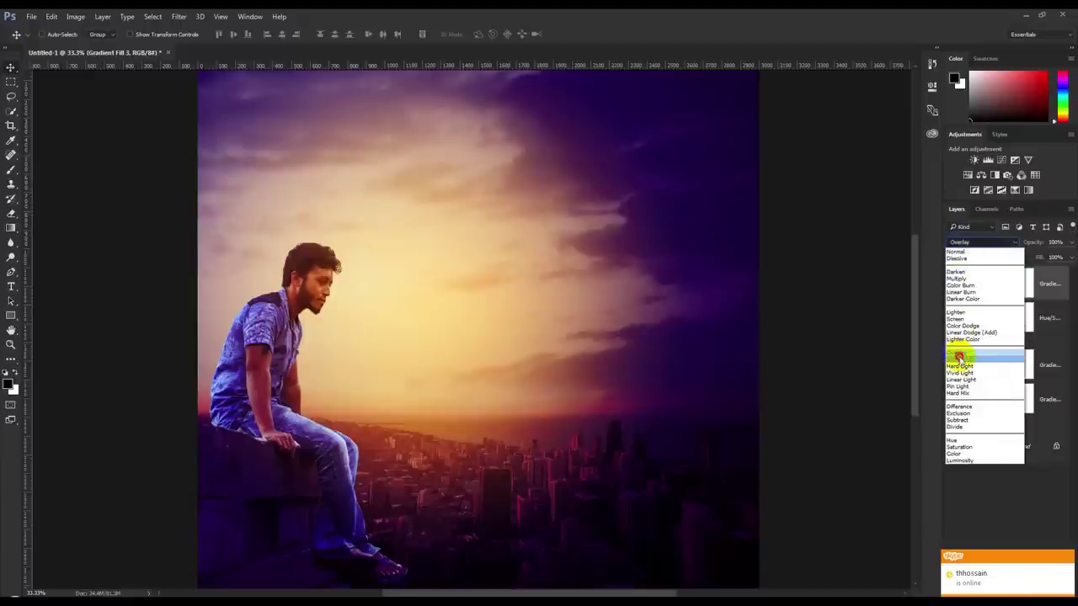
left_click(960, 354)
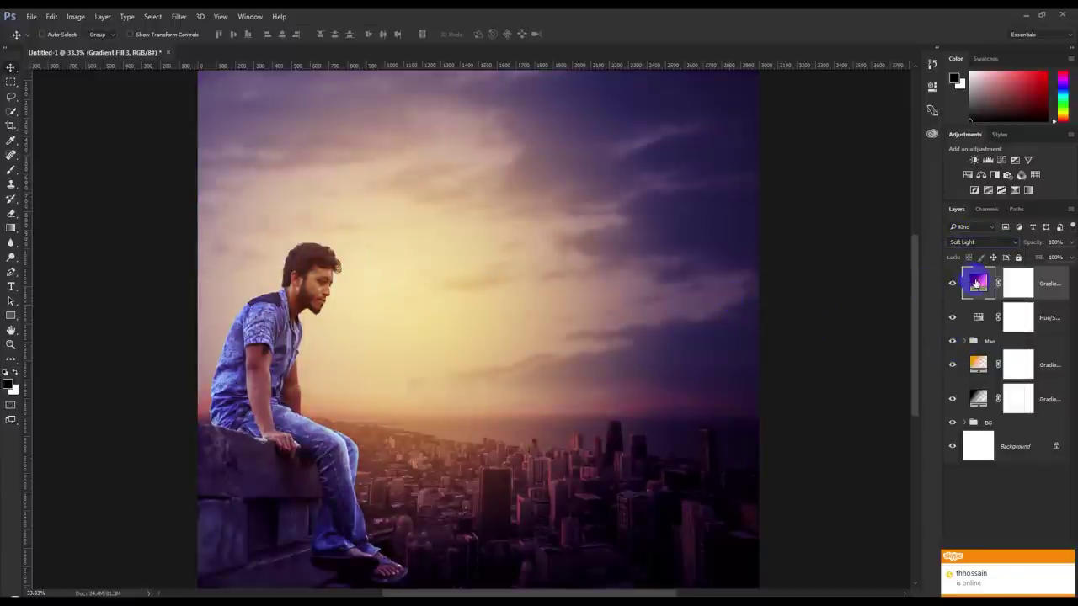
double_click(978, 281)
Move the glow centre beside the man and recolour the left stop dark teal
mouse_move(373, 331)
left_mouse_down()
mouse_move(379, 322)
mouse_move(401, 347)
left_mouse_up()
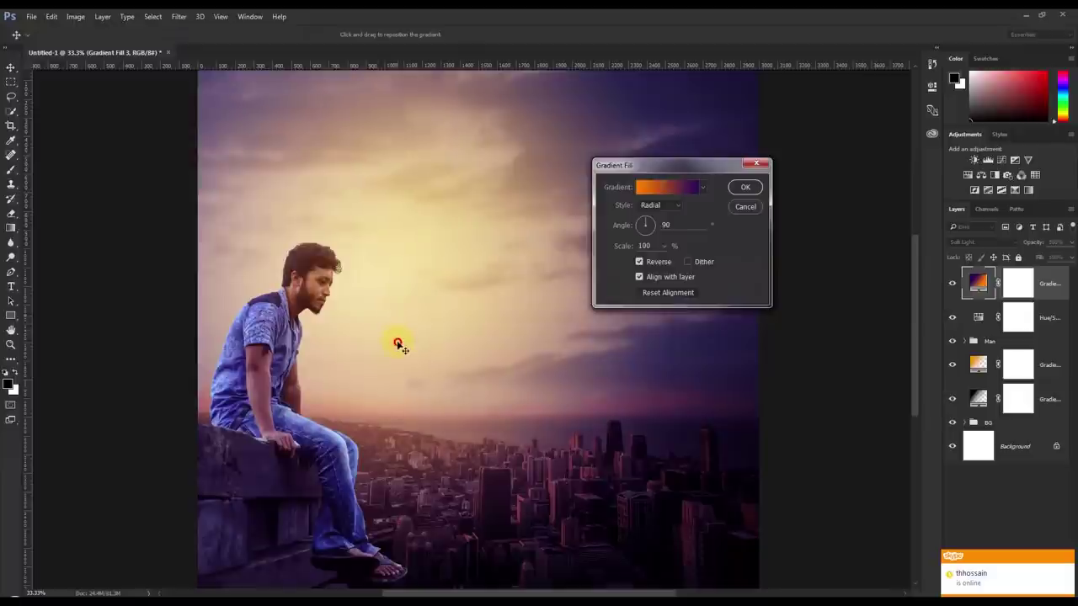
left_click(706, 190)
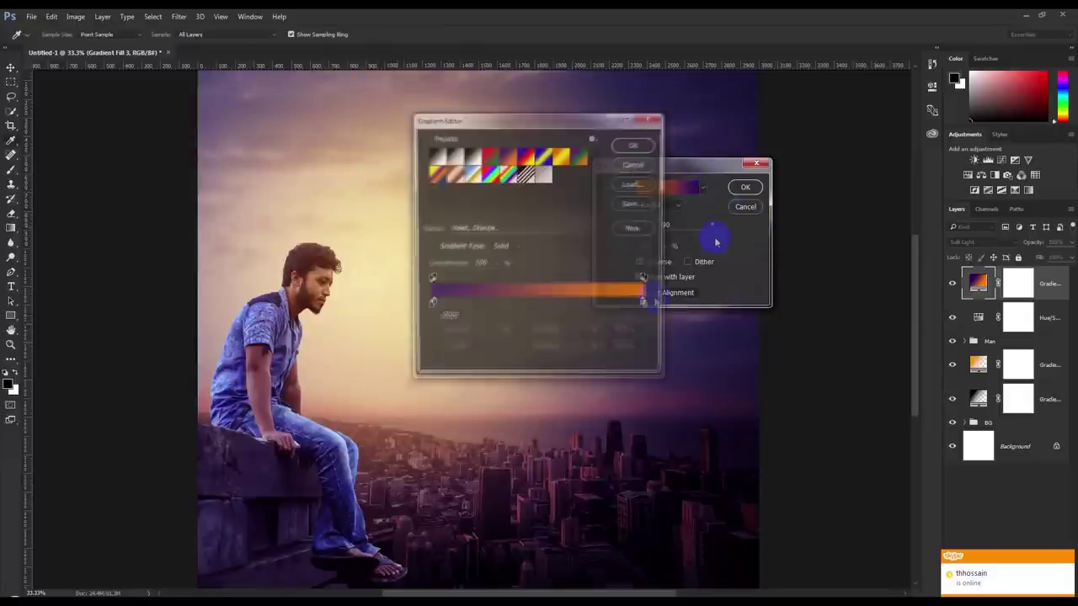
double_click(430, 305)
left_click(521, 257)
left_click_drag(551, 211, 552, 245)
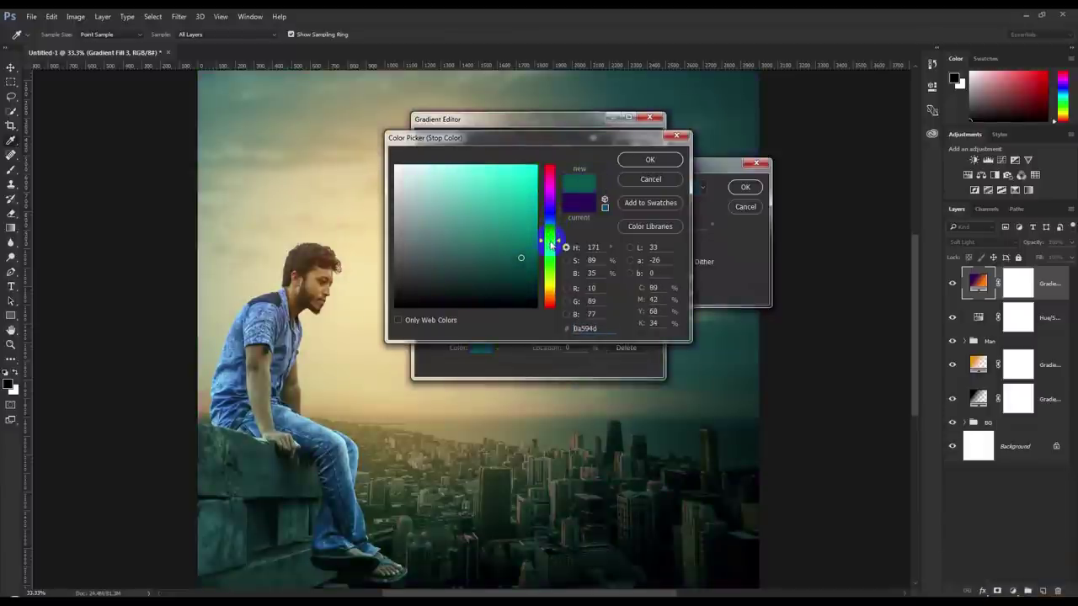
left_click_drag(551, 242, 554, 235)
left_click(634, 163)
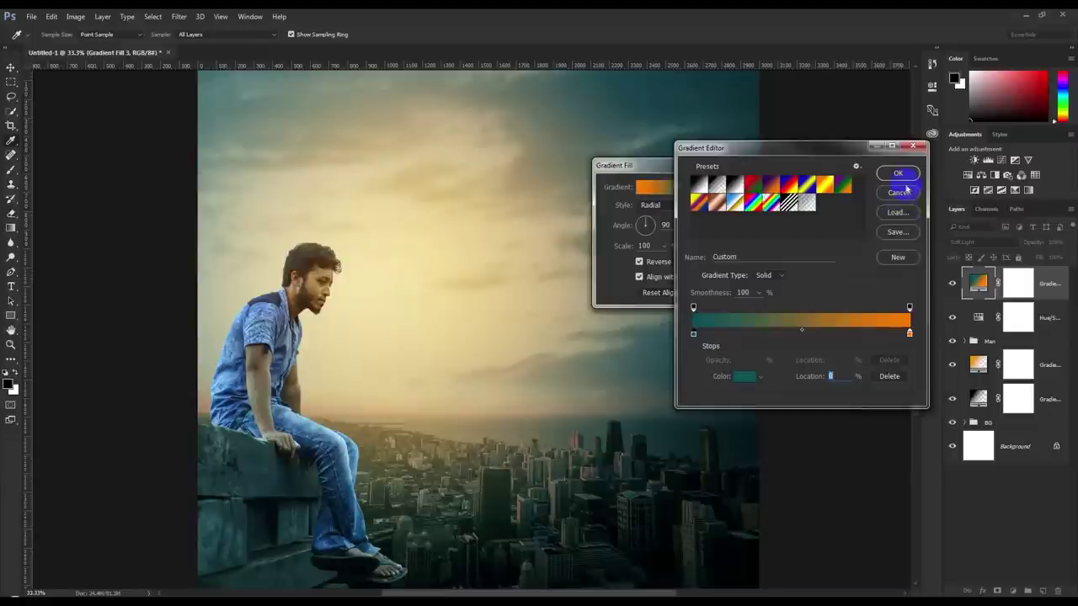
Change the right gradient stop to golden orange #ffb400
double_click(910, 334)
left_click_drag(555, 301, 554, 287)
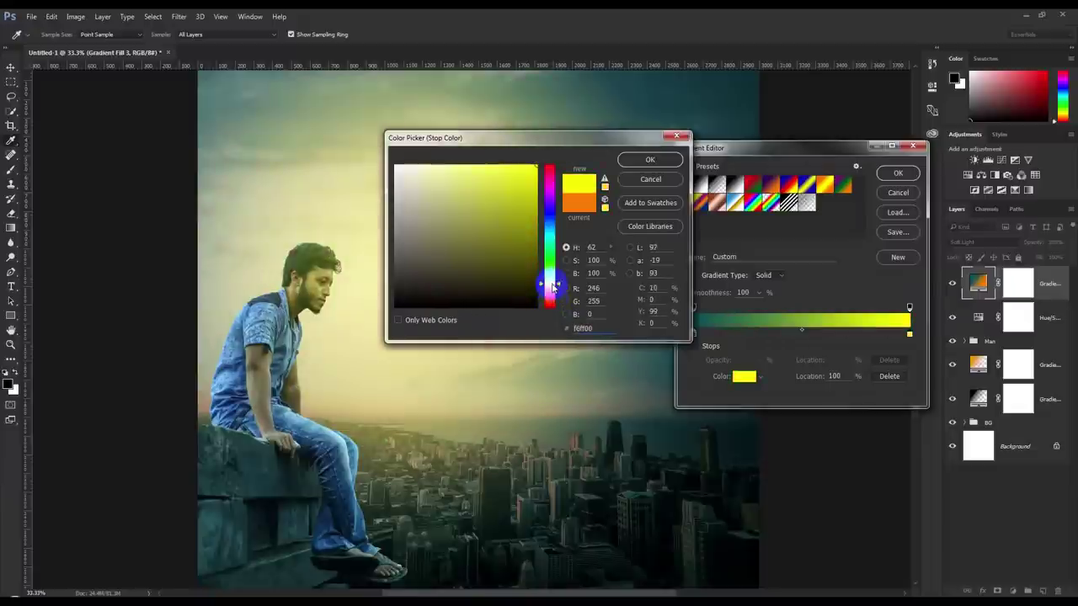
left_click_drag(554, 287, 555, 294)
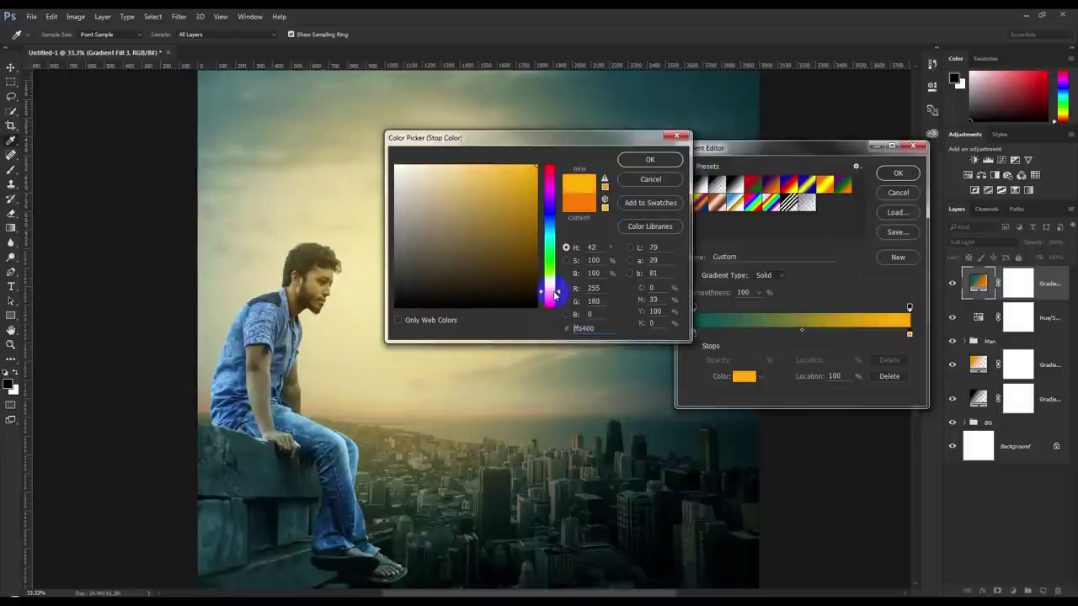
left_click(642, 160)
left_click(893, 174)
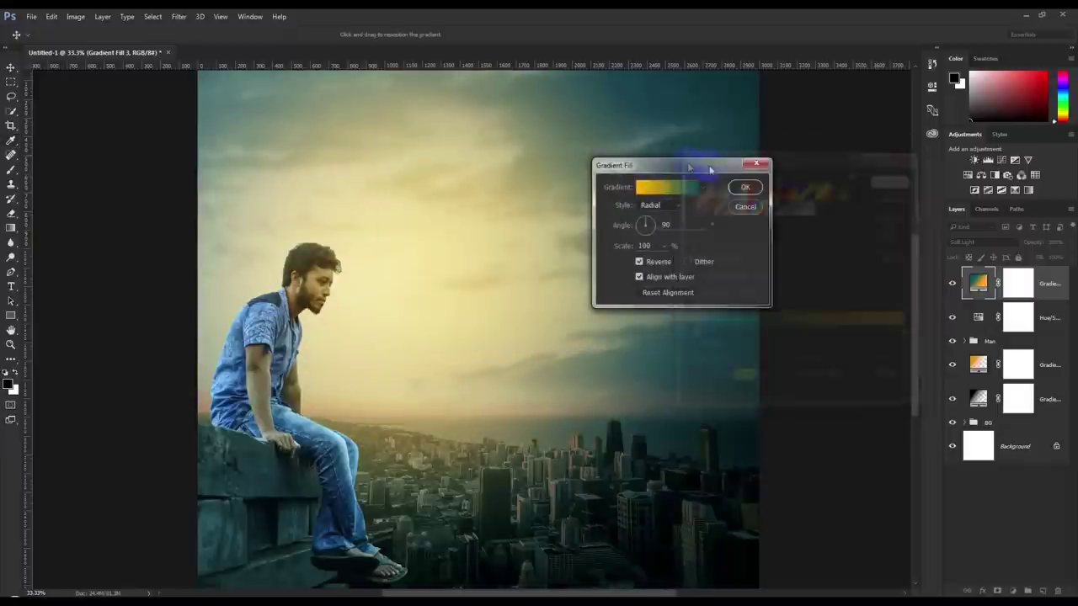
Shift the teal-gold glow centre toward the man's head and confirm
left_click_drag(657, 165, 746, 181)
mouse_move(645, 227)
left_mouse_down()
mouse_move(341, 329)
mouse_move(361, 284)
mouse_move(353, 301)
left_mouse_up()
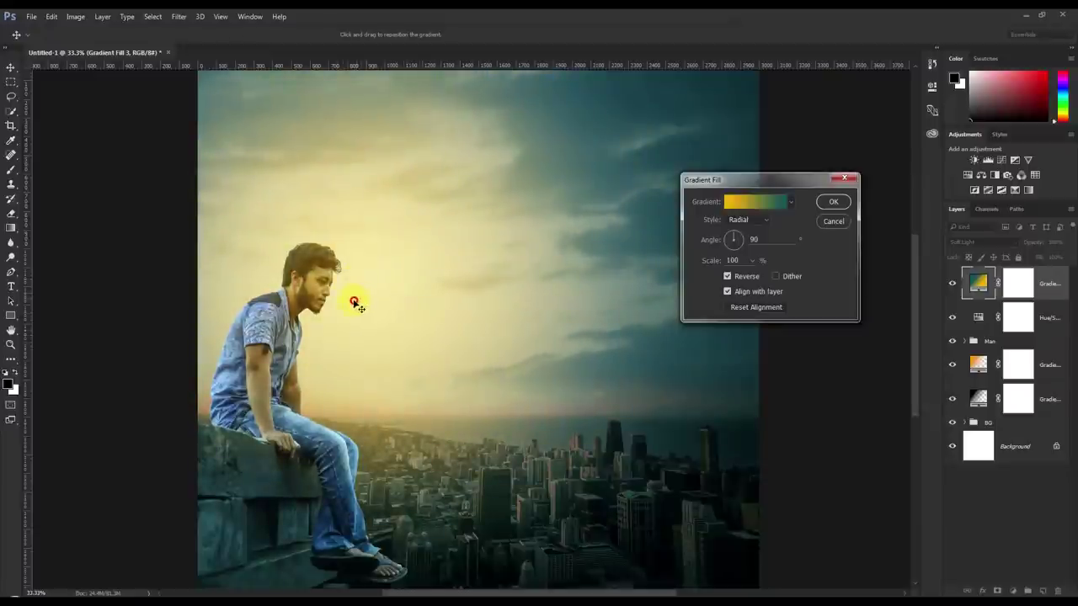
left_click(833, 202)
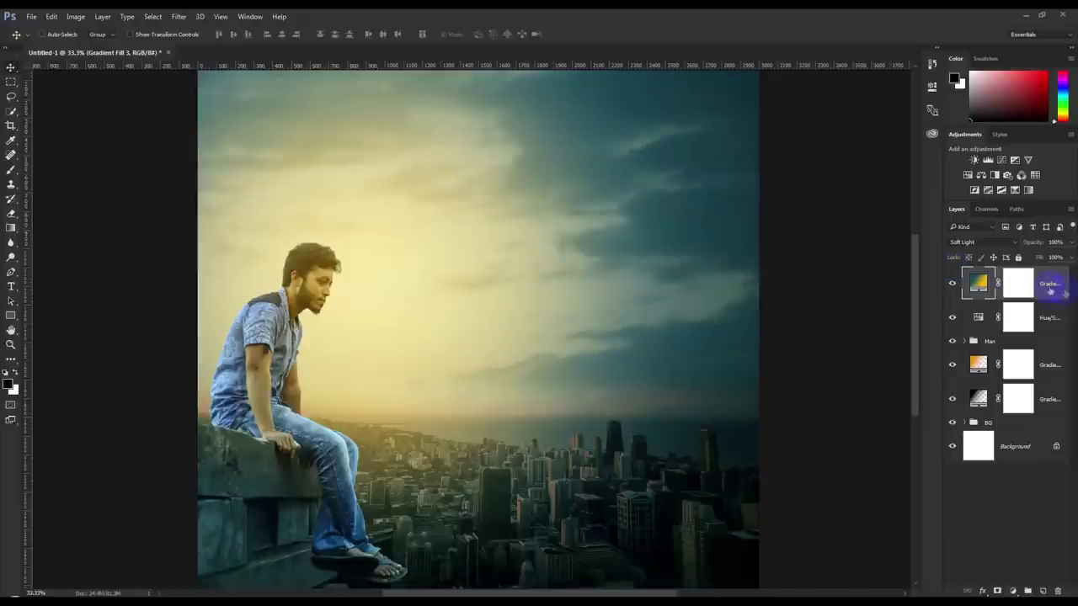
mouse_move(997, 284)
left_mouse_down()
mouse_move(985, 358)
mouse_move(951, 287)
left_mouse_up()
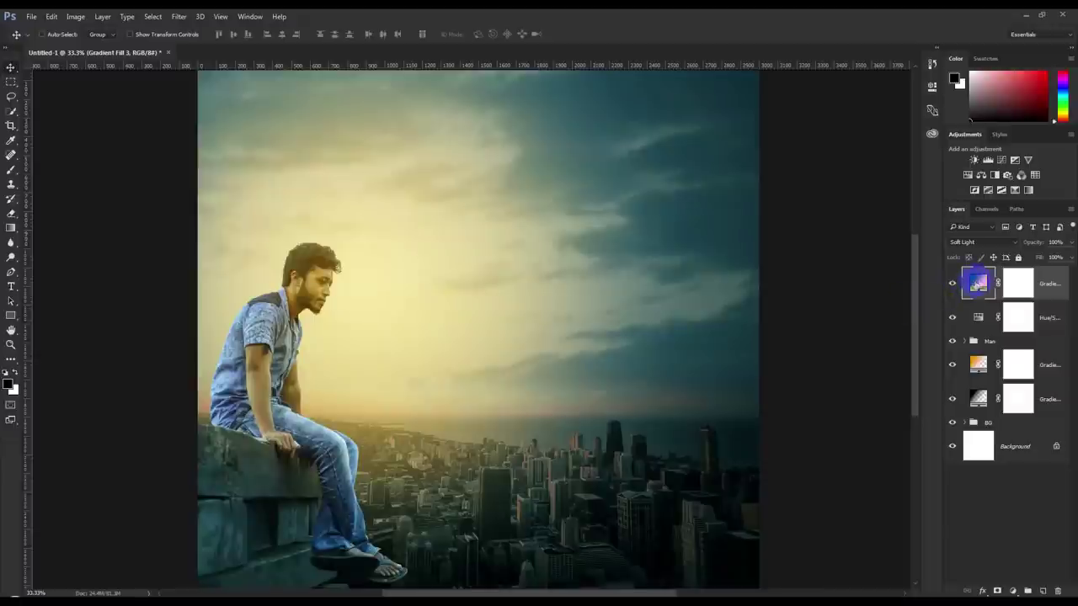
Tilt the glow to 55.01°, shrink it to 67% scale and re-centre it in the sky
double_click(978, 283)
left_click_drag(360, 288, 384, 251)
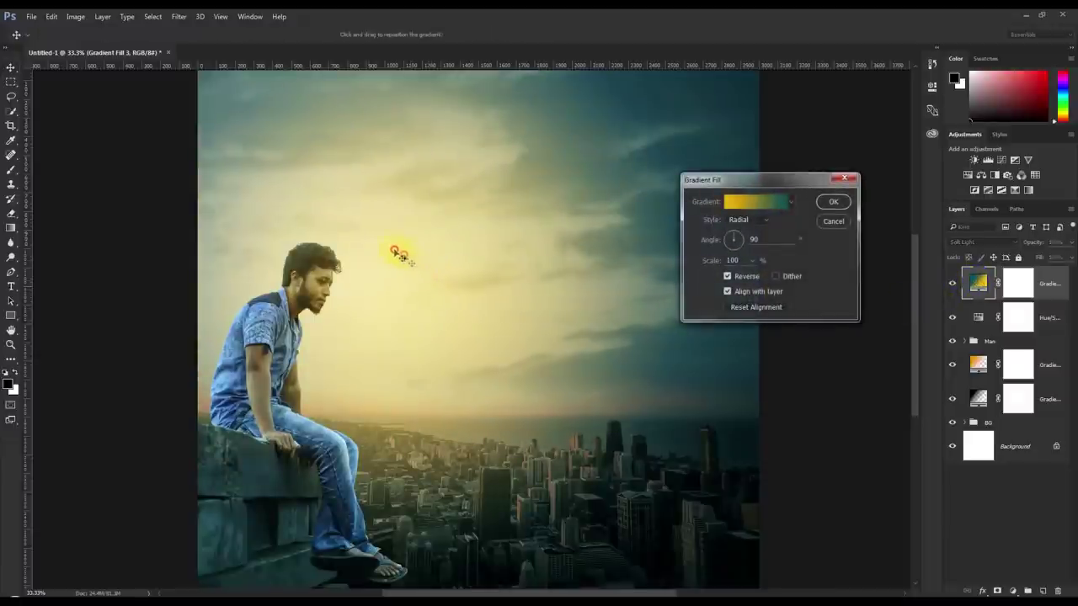
left_click(734, 237)
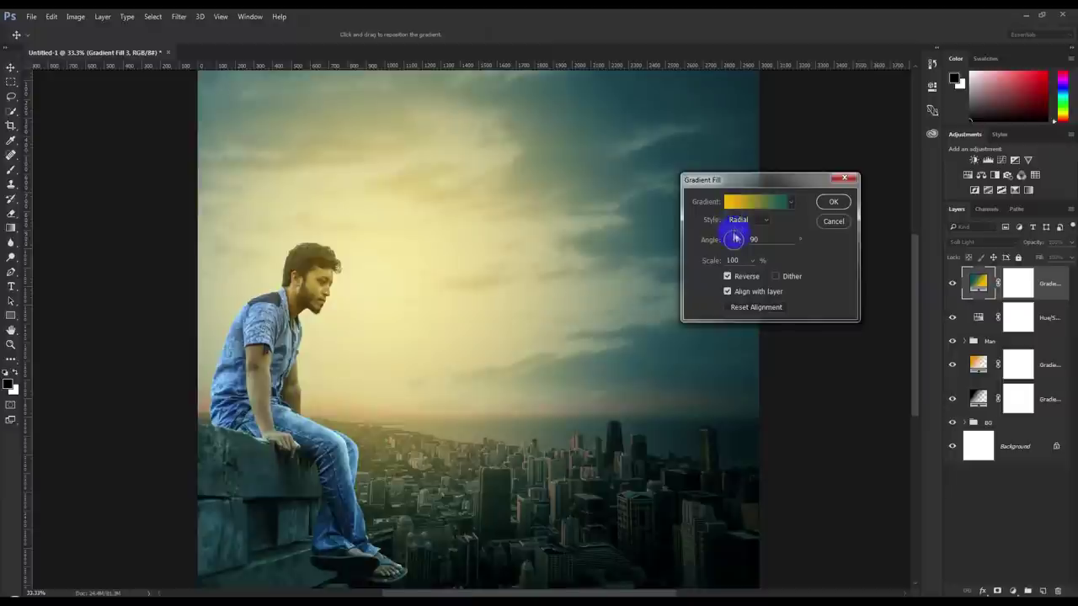
left_click_drag(738, 240, 749, 278)
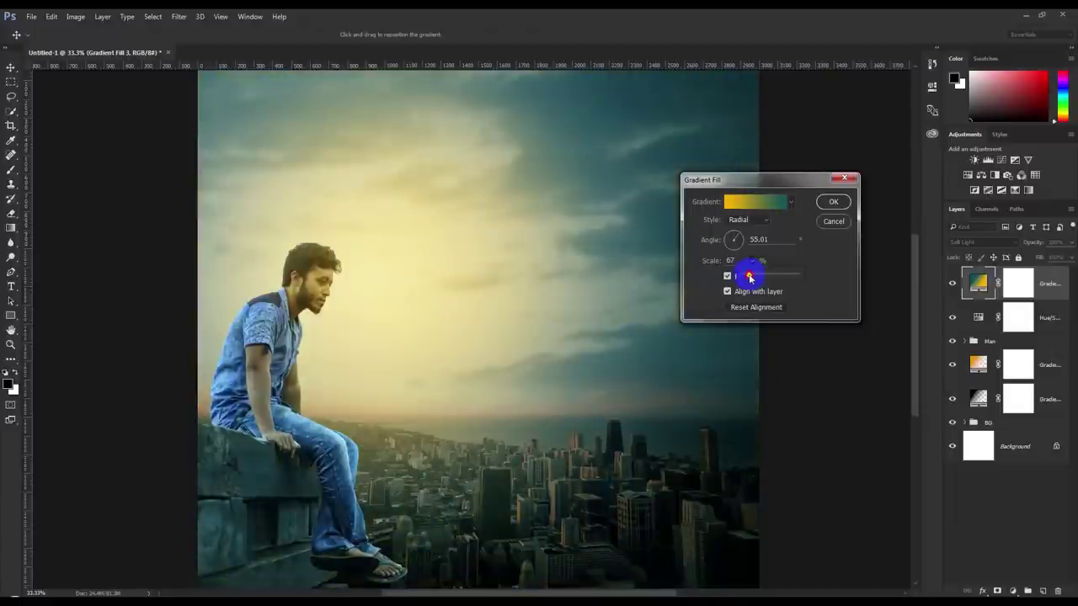
left_click_drag(487, 259, 457, 341)
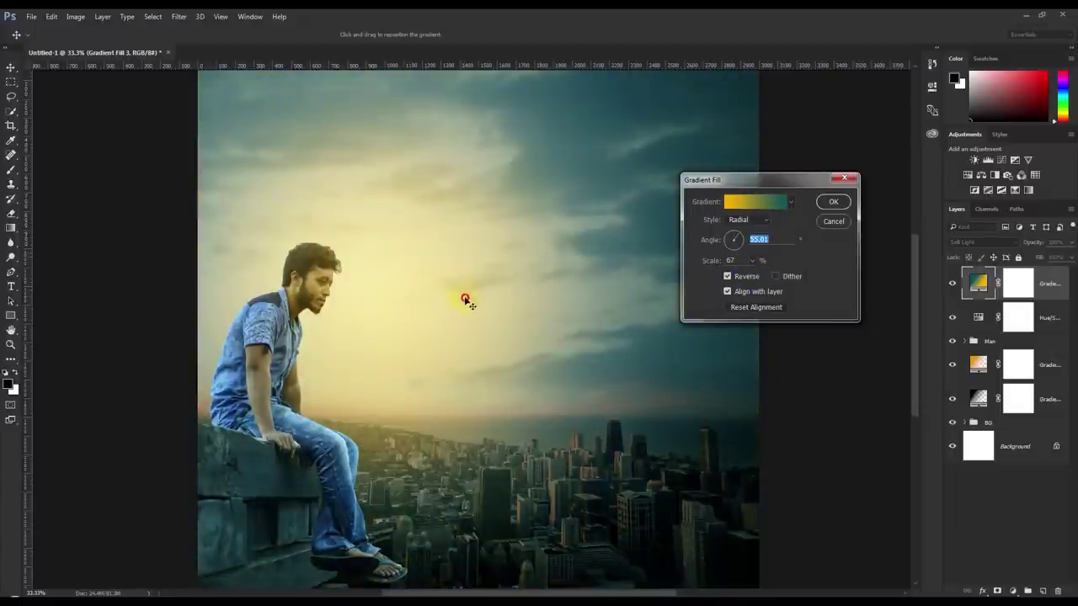
left_click_drag(447, 336, 455, 336)
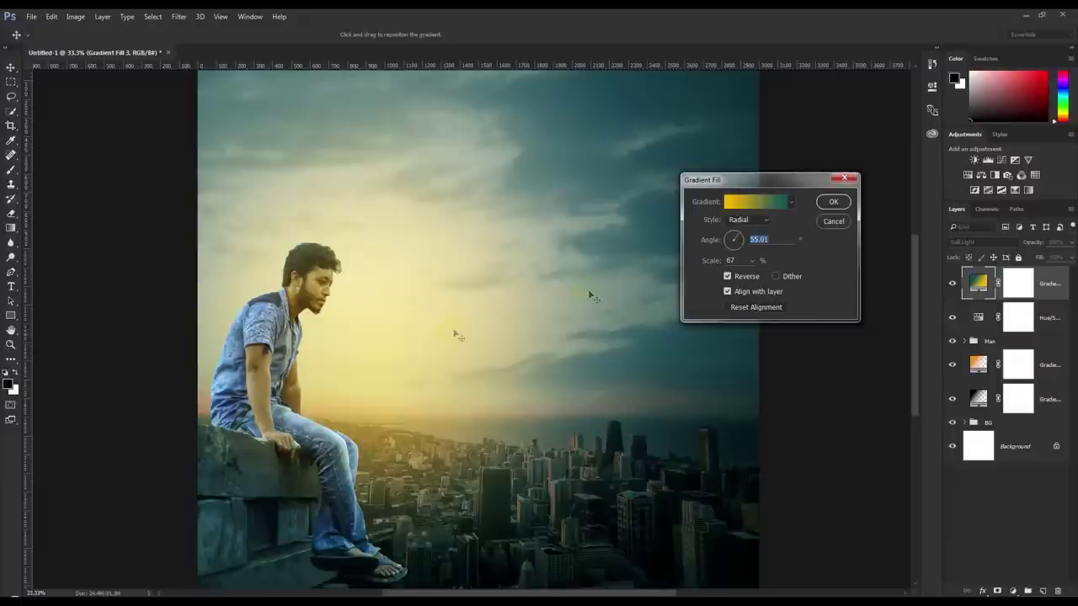
left_click(837, 199)
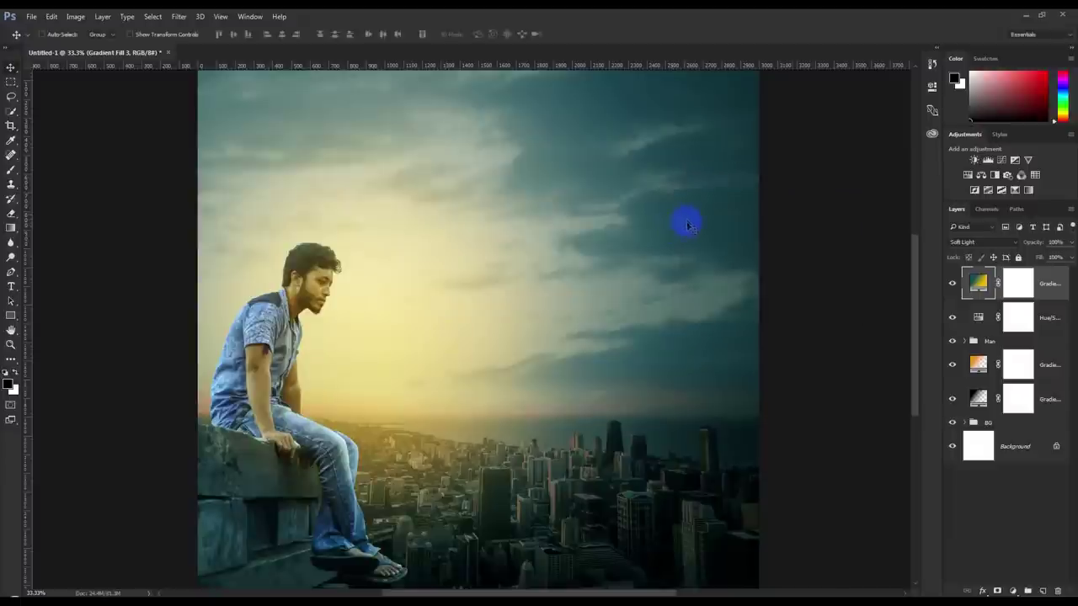
Recolour the top gradient's teal left stop to amber-brown #593a0a and apply it
double_click(977, 283)
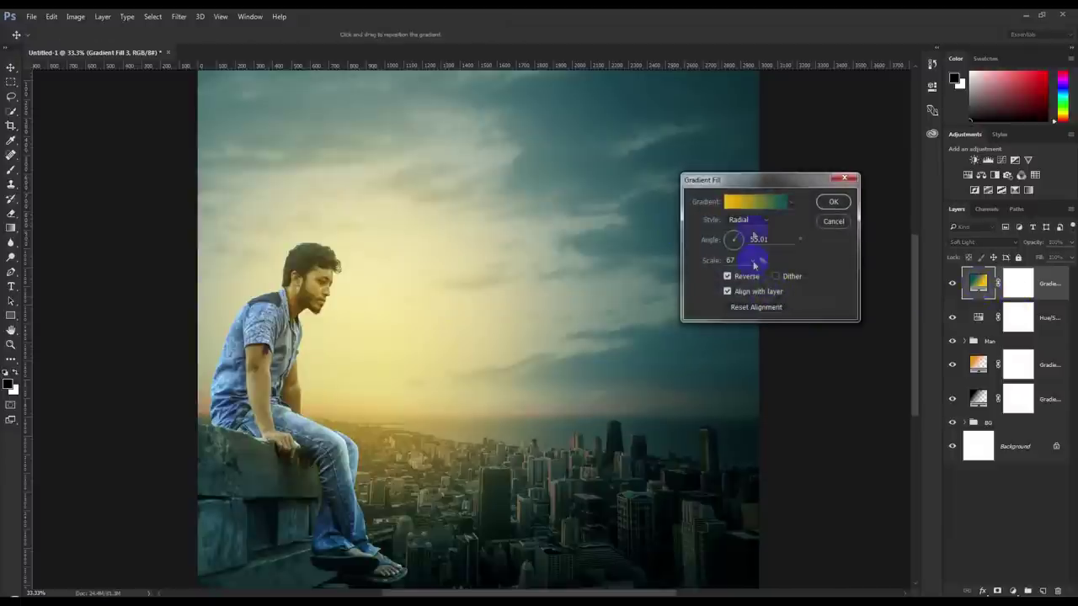
left_click(770, 203)
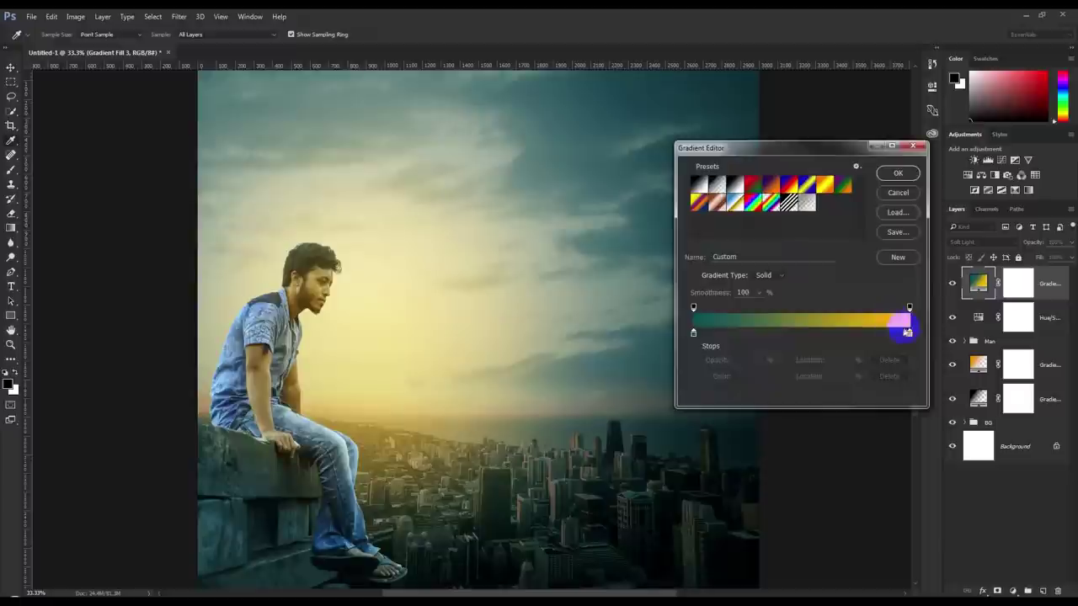
double_click(695, 334)
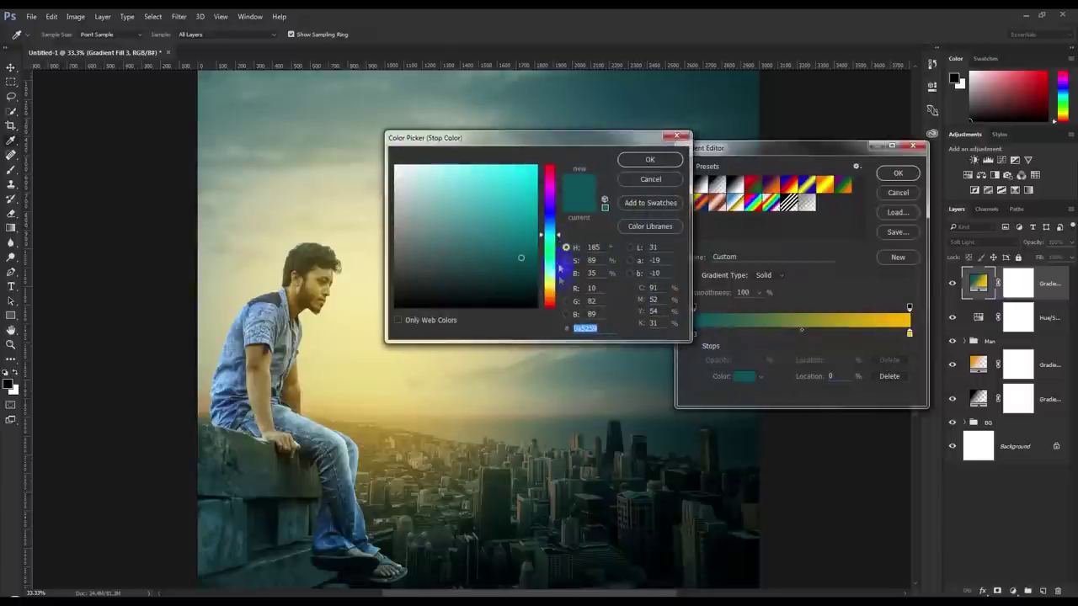
left_click(555, 285)
left_click_drag(555, 284, 555, 295)
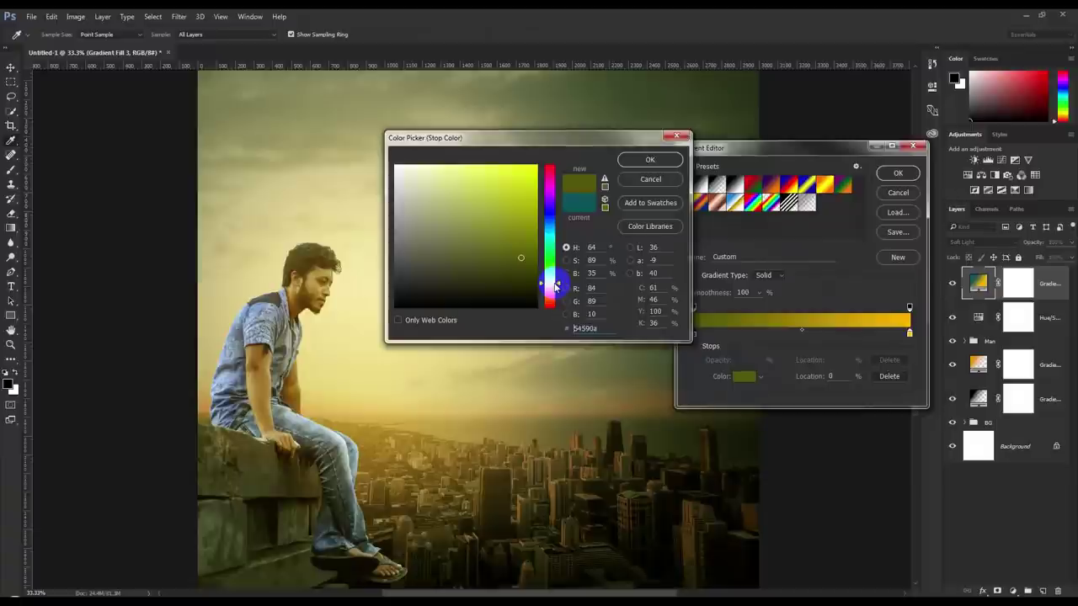
left_click_drag(554, 294, 555, 294)
left_click(666, 161)
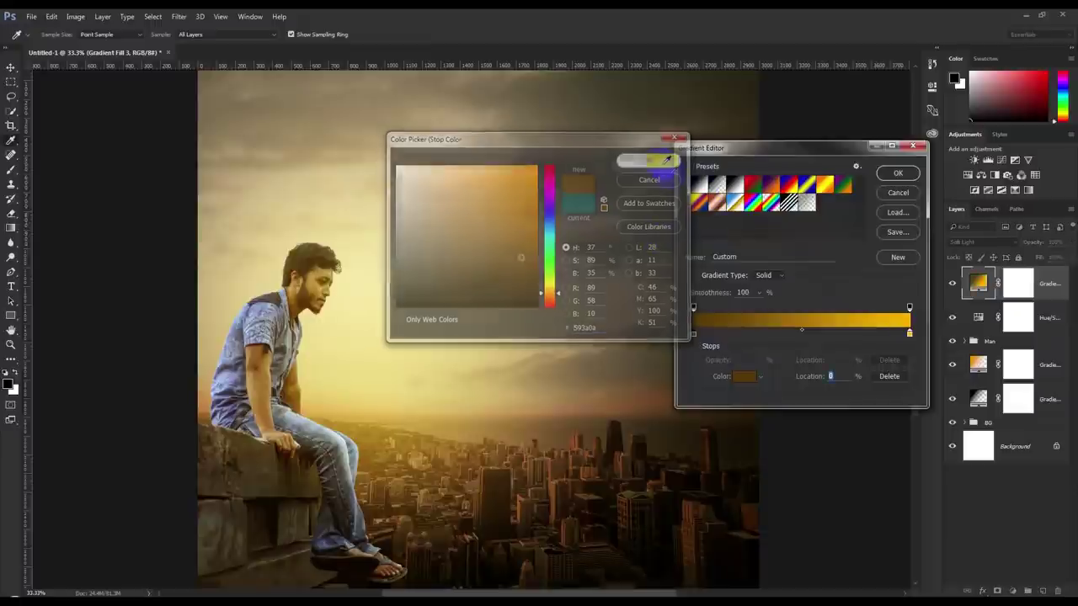
left_click(898, 173)
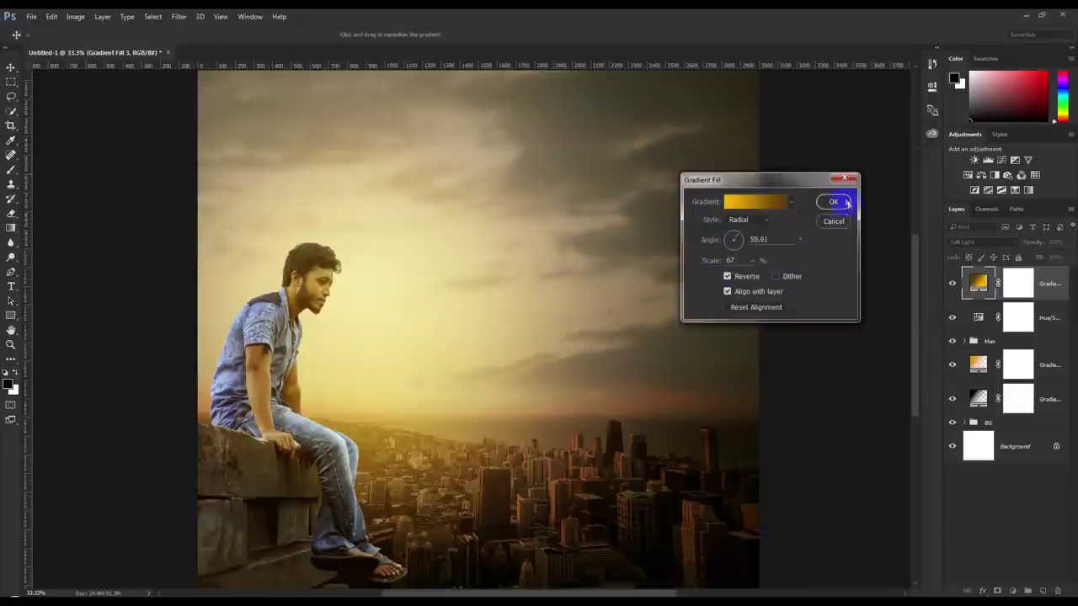
left_click(847, 203)
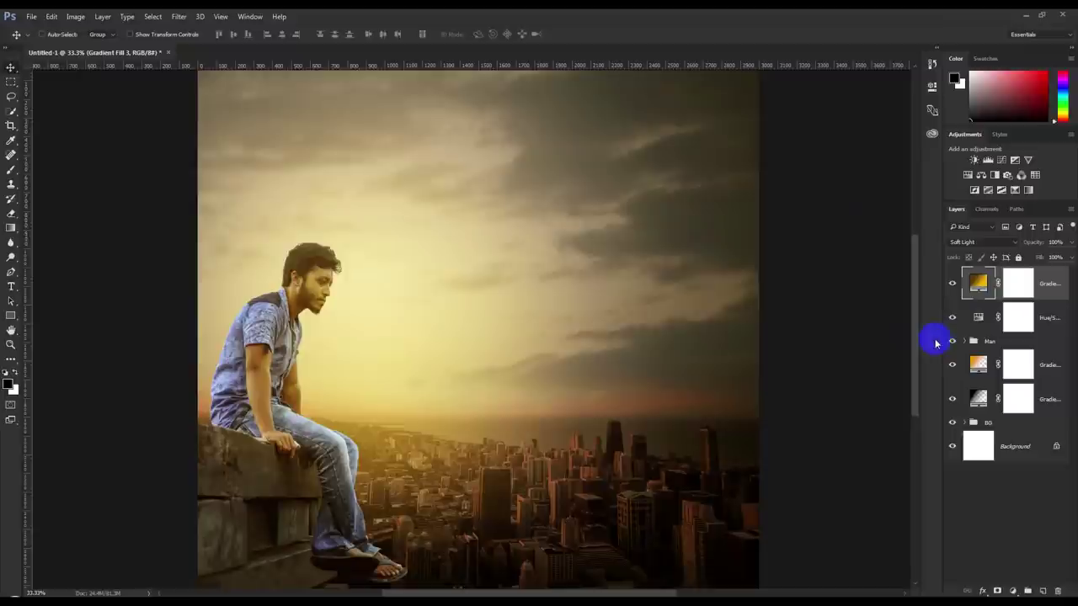
left_click(987, 422)
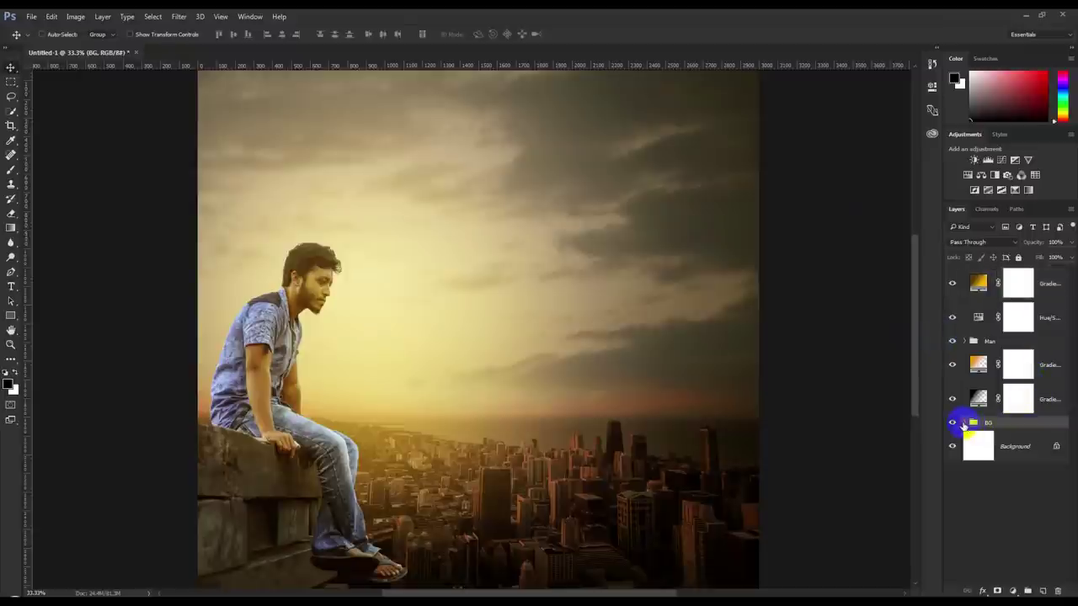
Apply a Gaussian Blur of about 2.2 px to the city photo inside BG
left_click(994, 478)
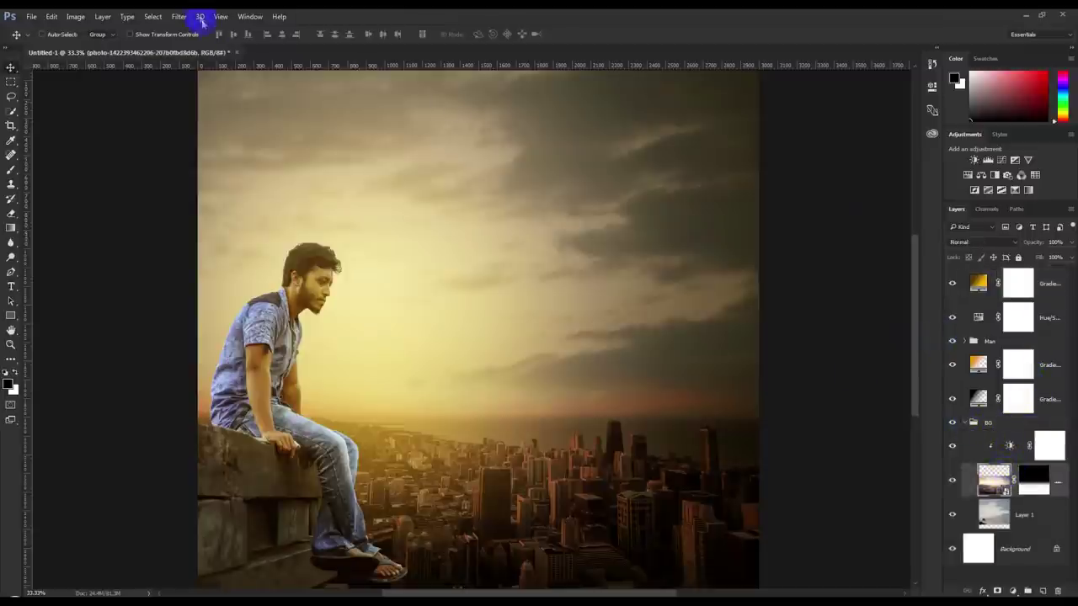
left_click(196, 16)
mouse_move(244, 140)
left_click(352, 183)
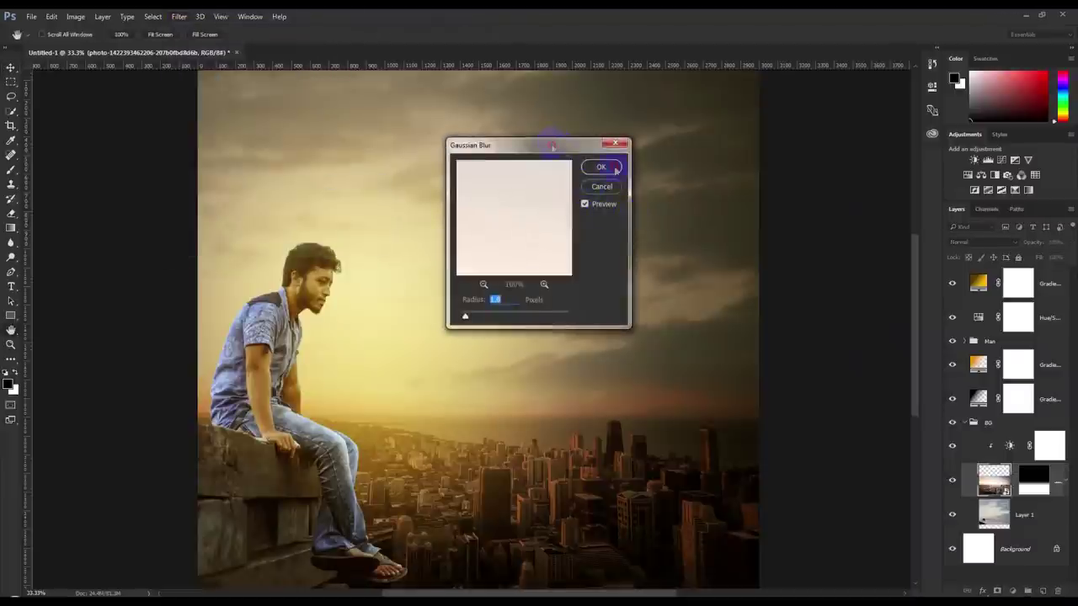
left_click_drag(552, 145, 707, 157)
left_click_drag(626, 330, 632, 330)
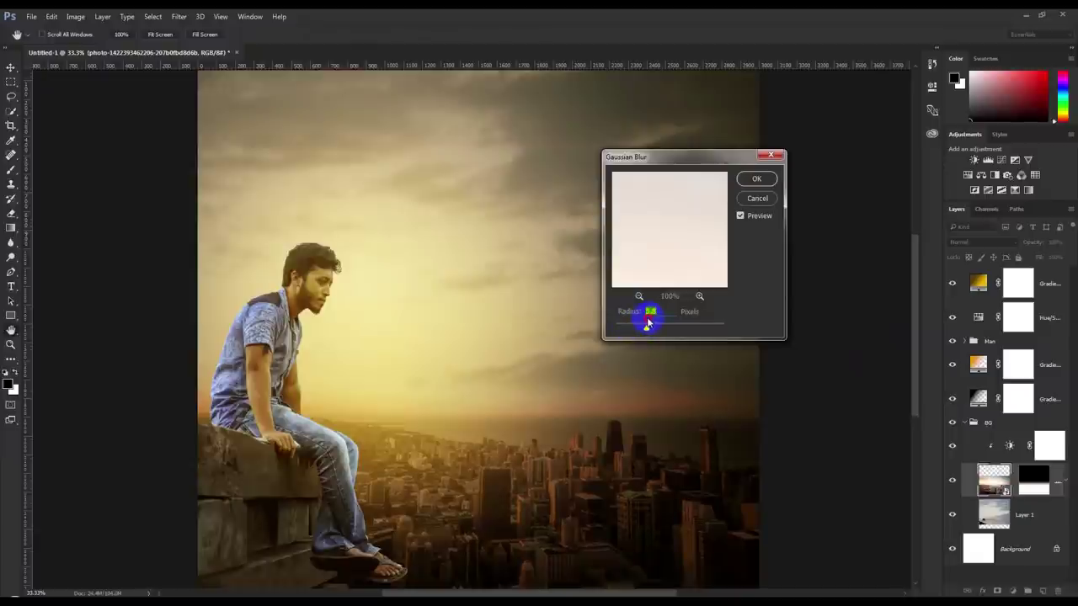
left_click_drag(648, 328, 651, 330)
left_click(754, 180)
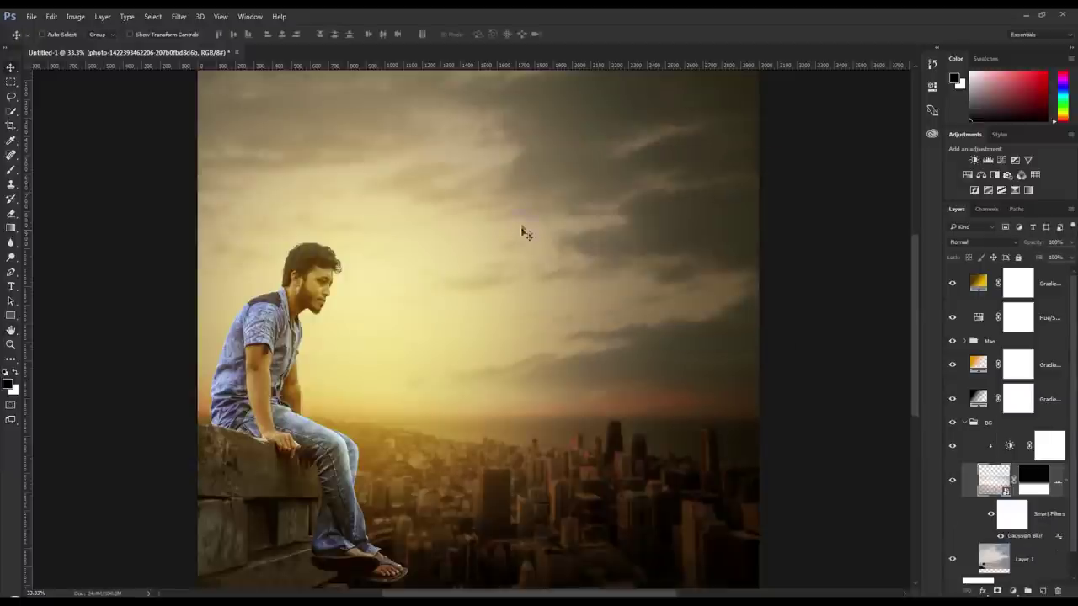
left_click(967, 423)
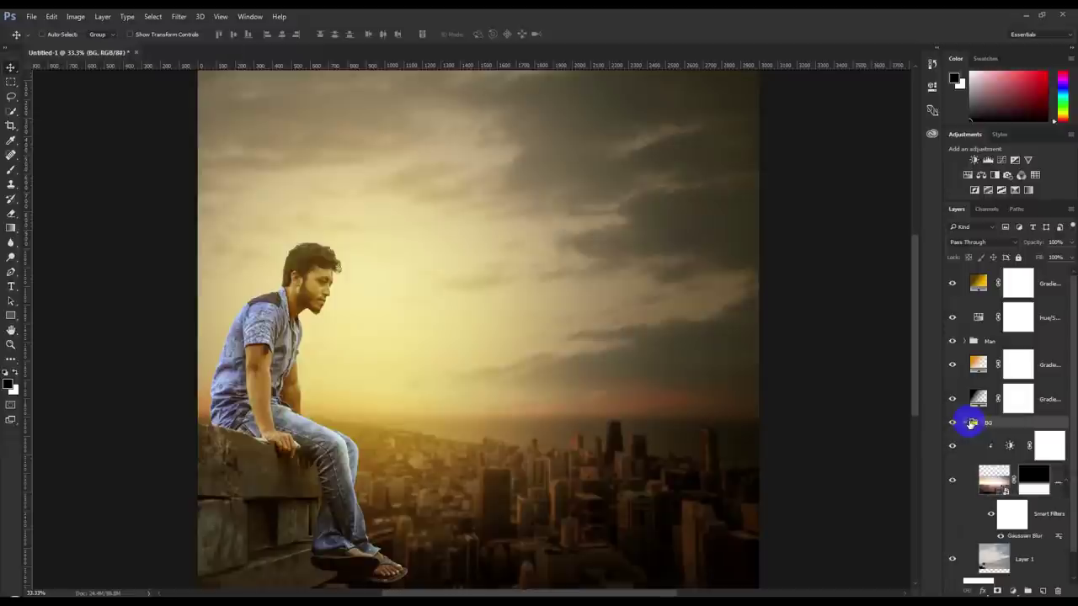
Compare Gradient Fill 3 on and off, then lower its opacity to 51%
left_click(1052, 282)
left_click(952, 284)
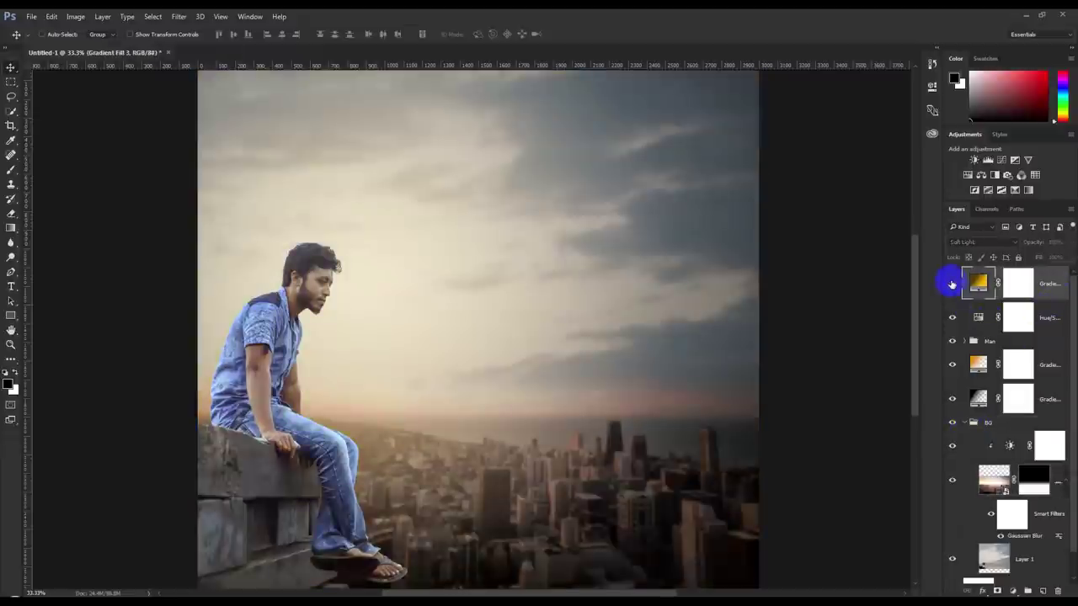
left_click(951, 284)
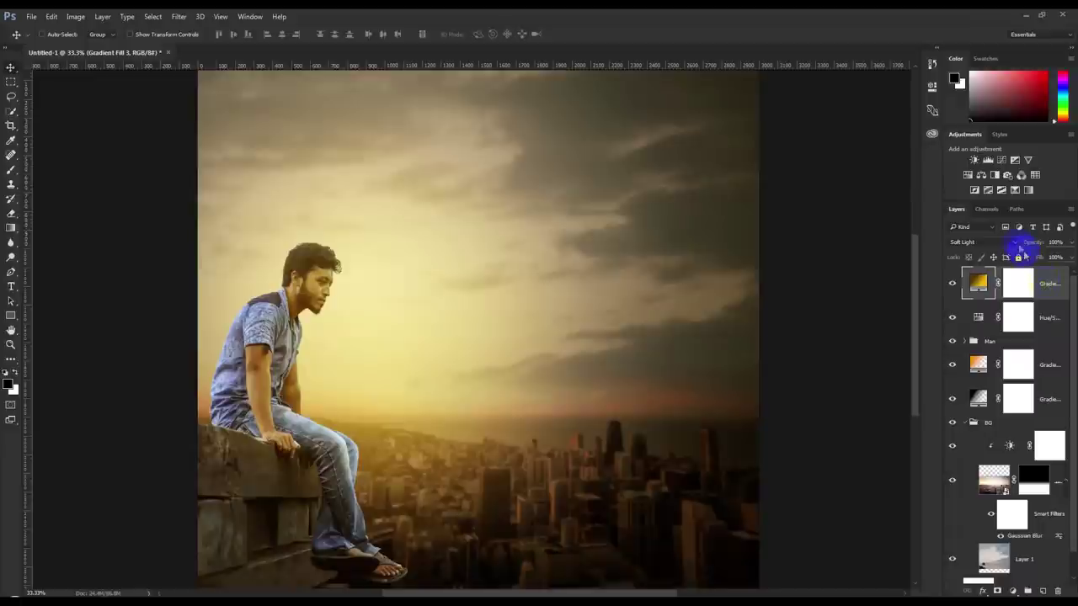
left_click_drag(1029, 246, 1004, 244)
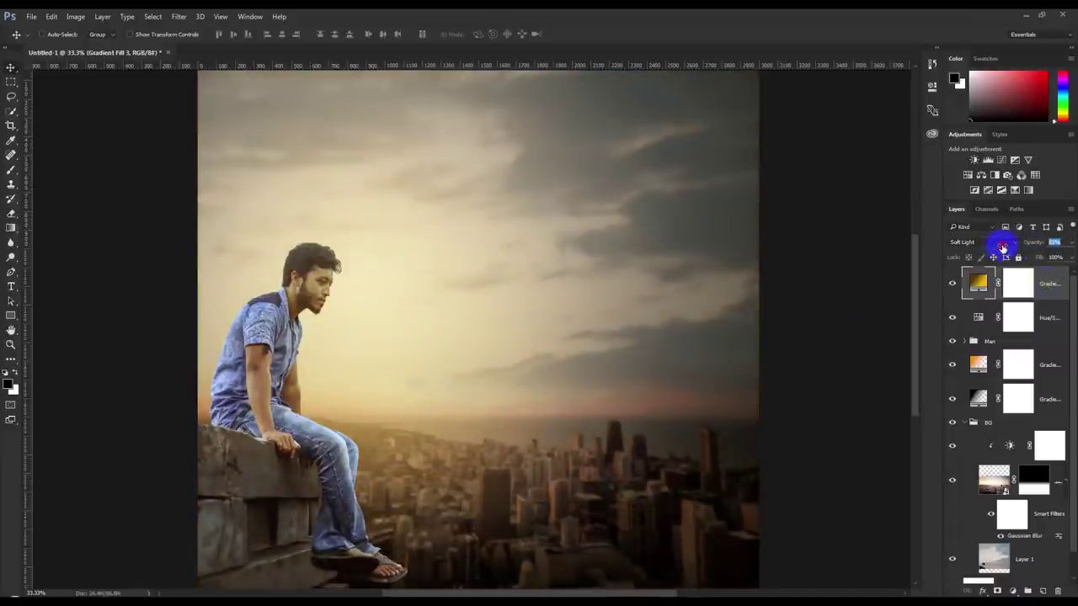
left_click_drag(1002, 245, 1022, 248)
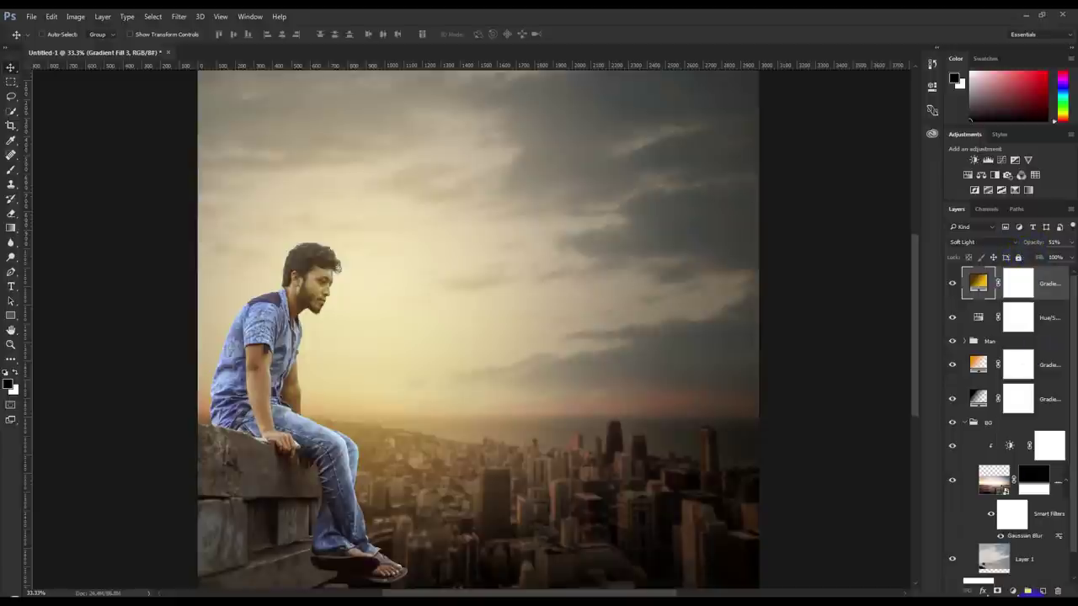
left_click(1011, 591)
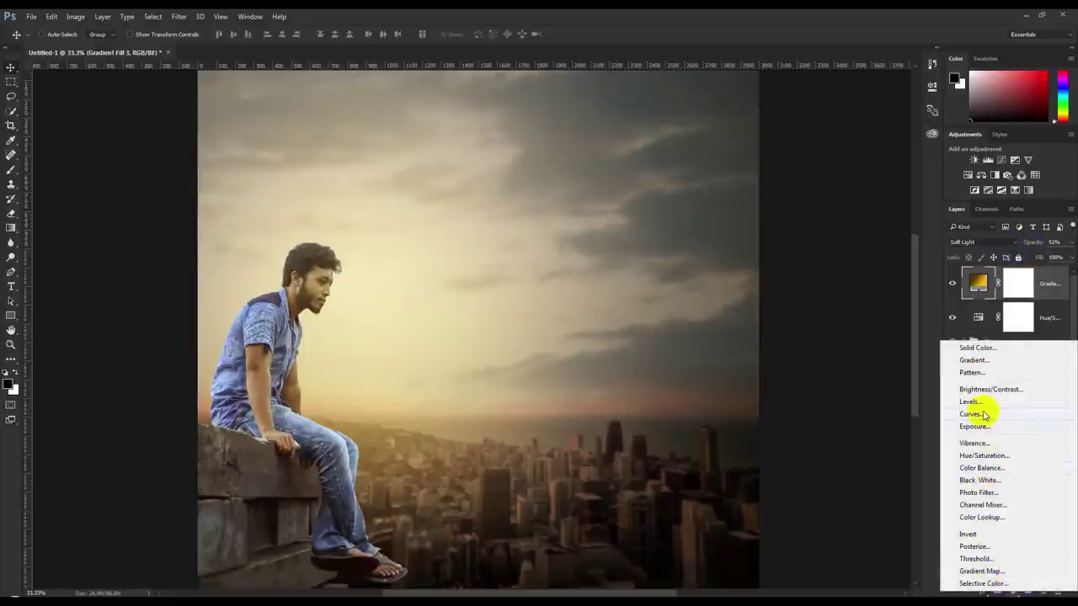
Add a Color Balance layer with midtones at Cyan -34, Magenta -18, Blue +30
left_click(981, 468)
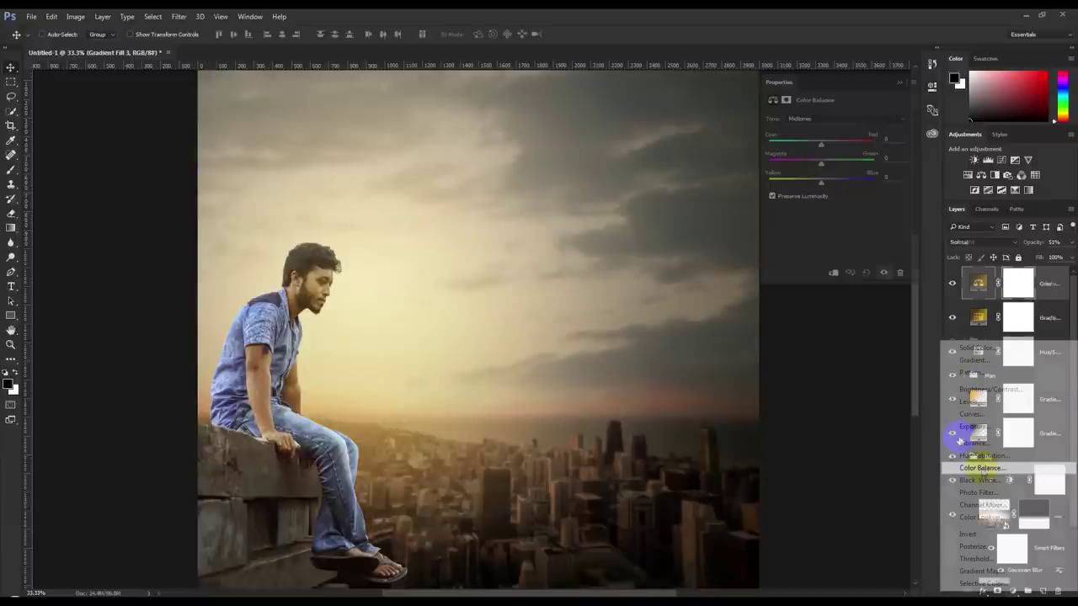
left_click_drag(852, 184, 823, 195)
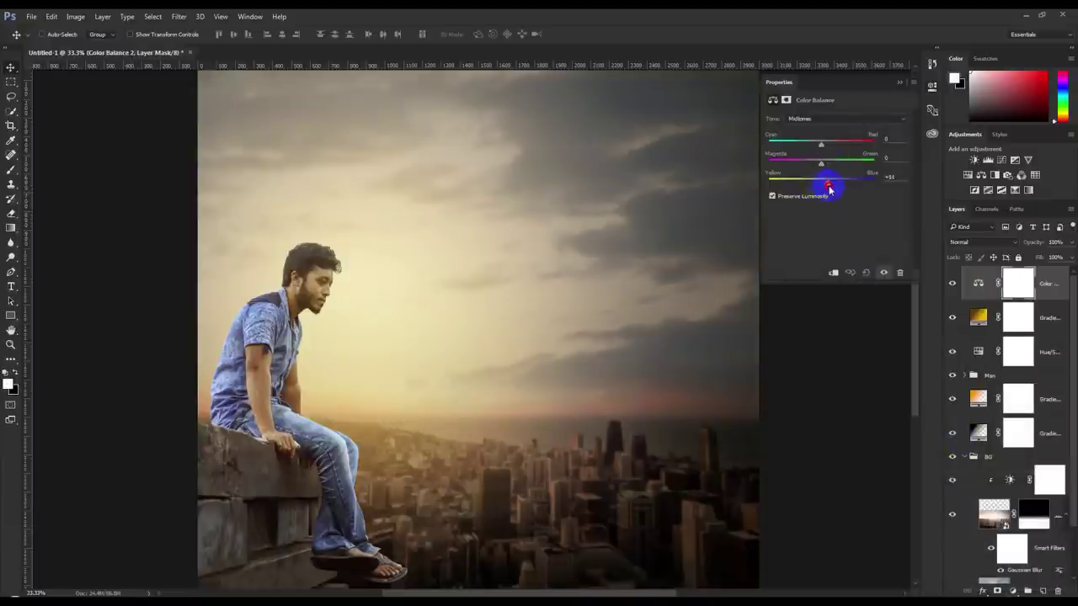
left_click_drag(821, 141, 812, 149)
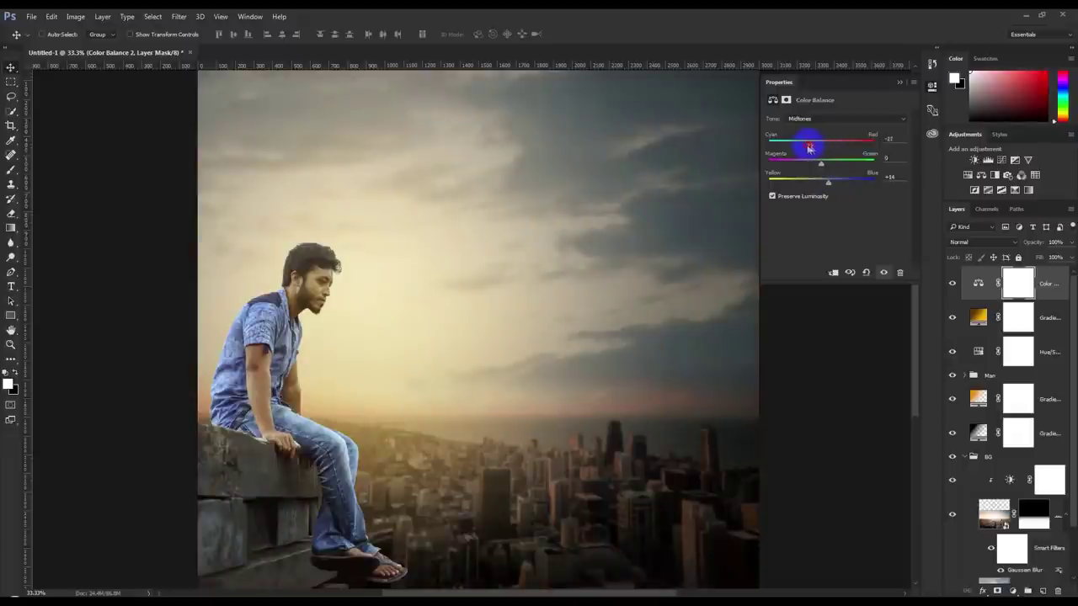
left_click_drag(821, 167, 815, 172)
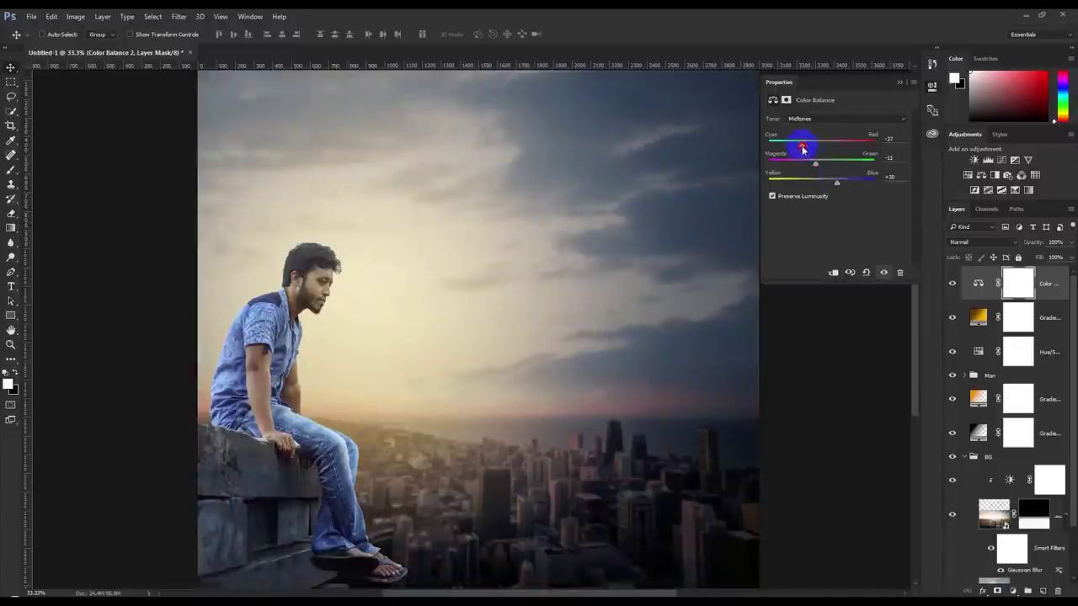
left_click_drag(803, 149, 805, 150)
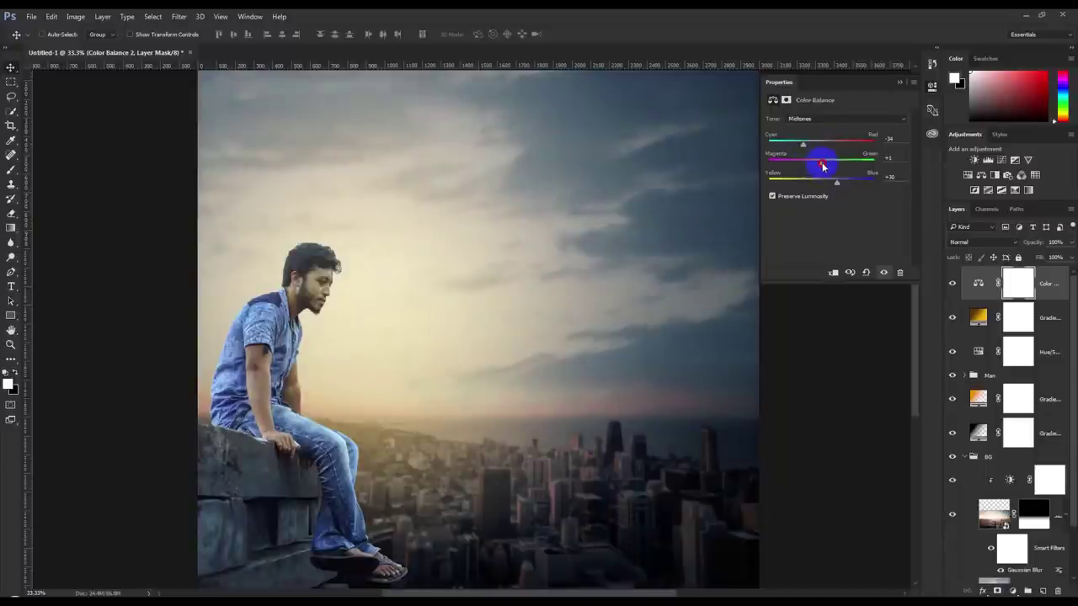
left_click_drag(826, 168, 809, 171)
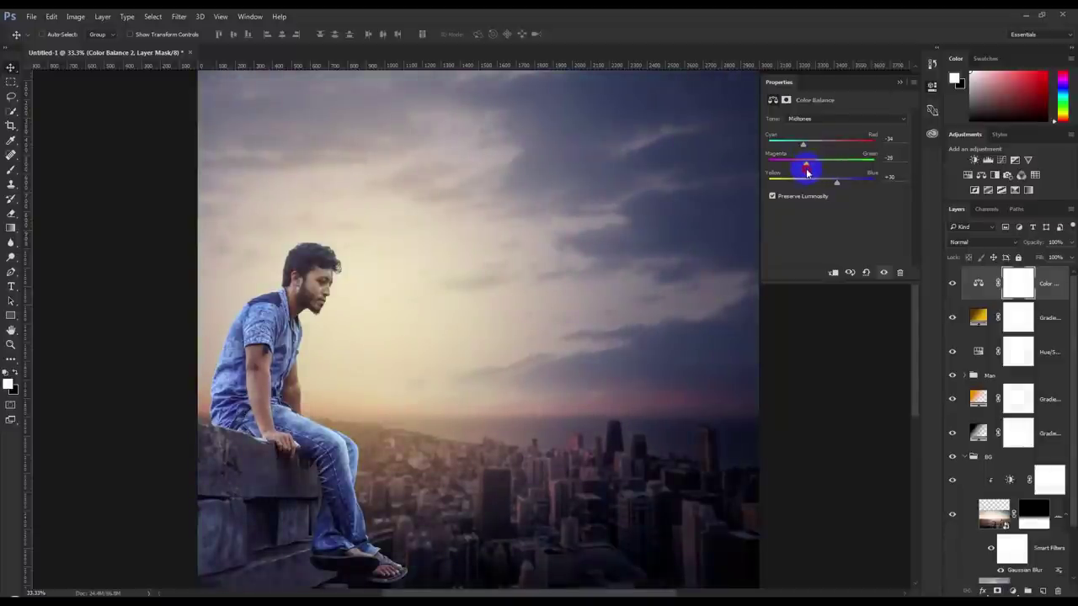
left_click_drag(814, 171, 813, 171)
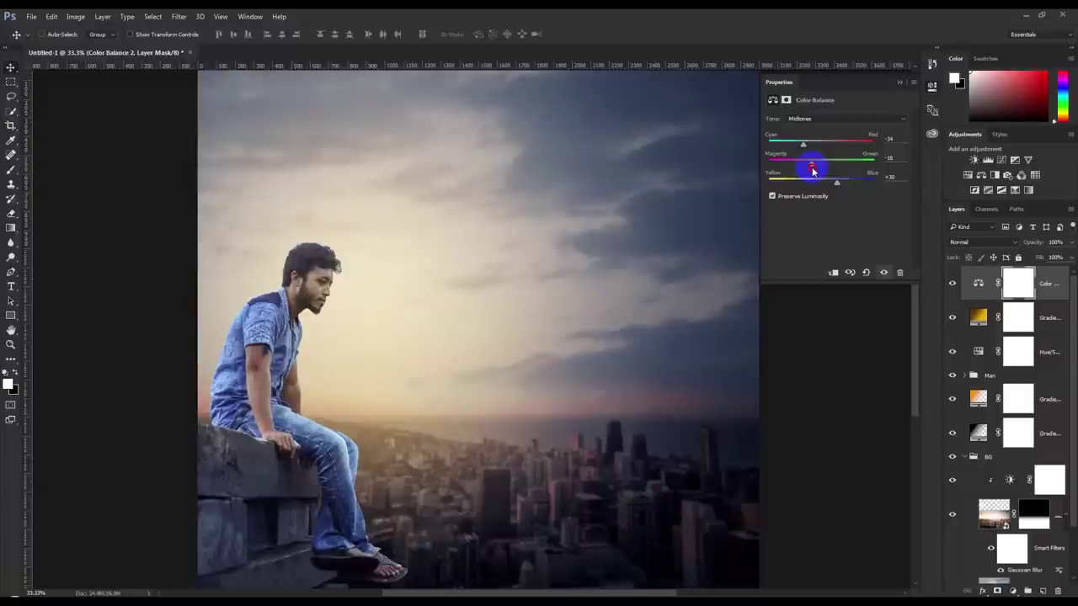
left_click(900, 84)
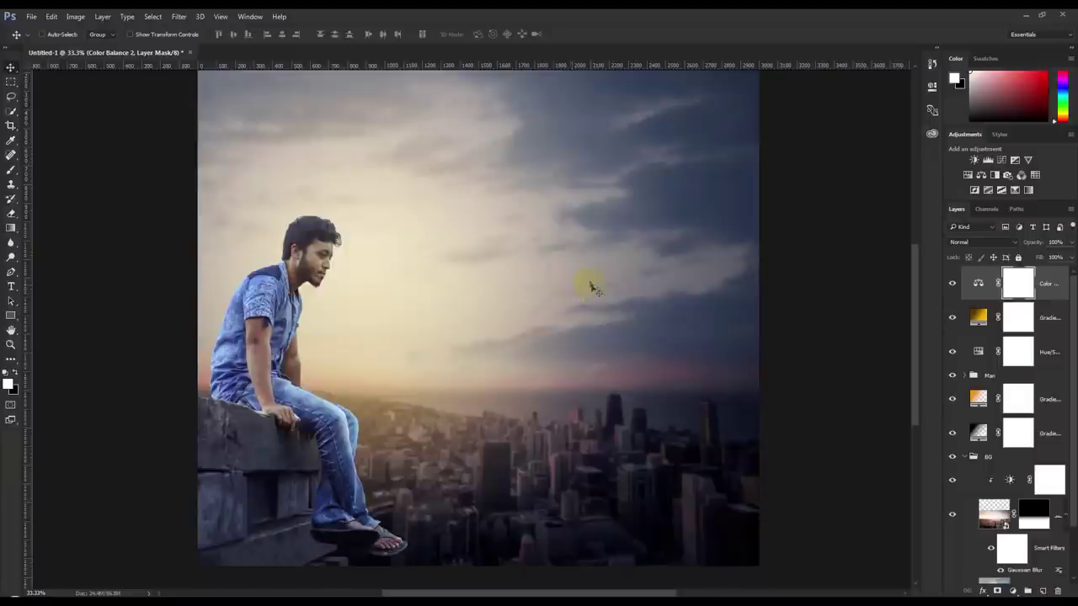
scroll(589, 284, "down", 2)
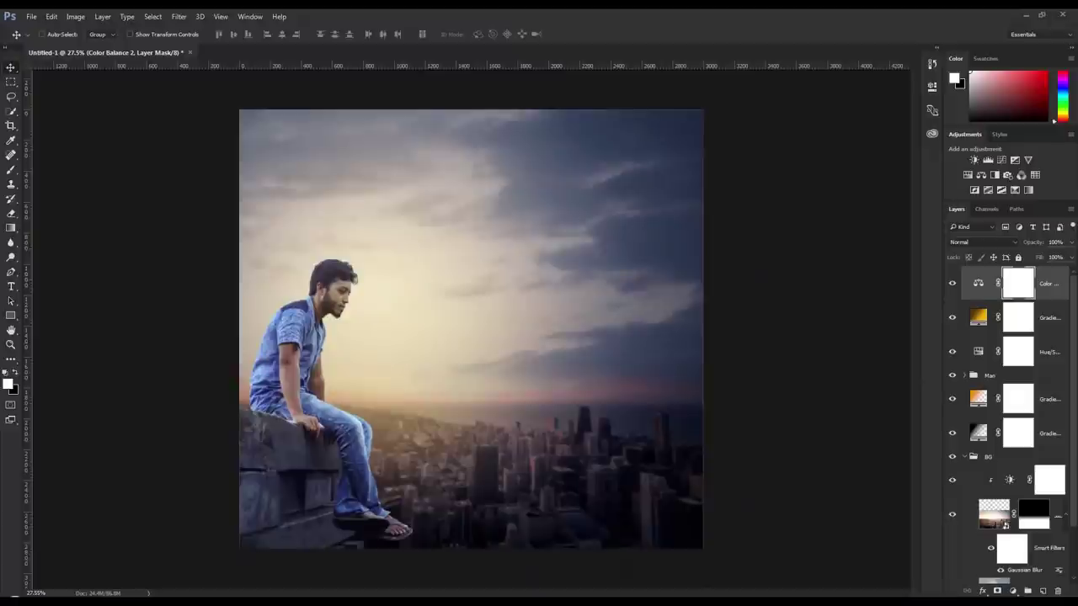
Place the Light sun glow in Screen mode beside the man on the horizon and widen it
left_click(535, 282)
left_click(968, 241)
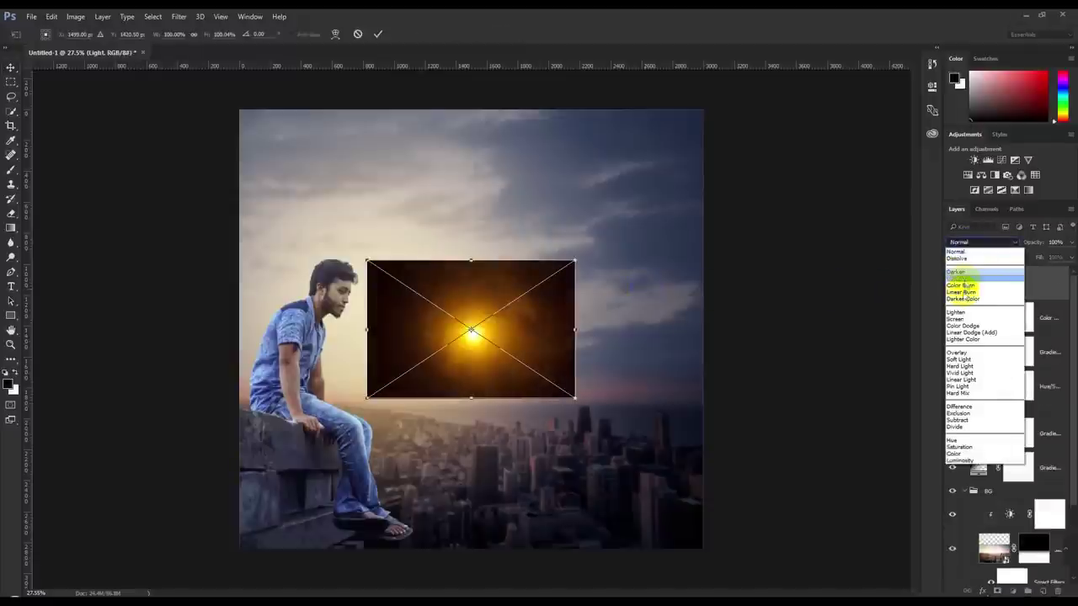
left_click(956, 320)
mouse_move(512, 332)
left_mouse_down()
mouse_move(366, 396)
mouse_move(369, 385)
left_mouse_up()
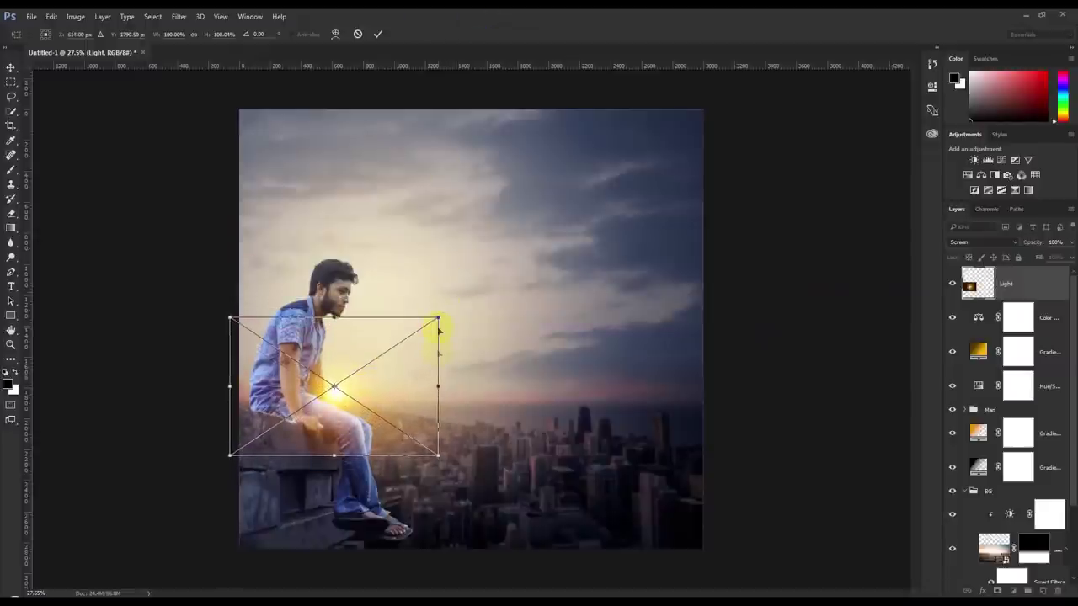
left_click_drag(437, 389, 497, 389)
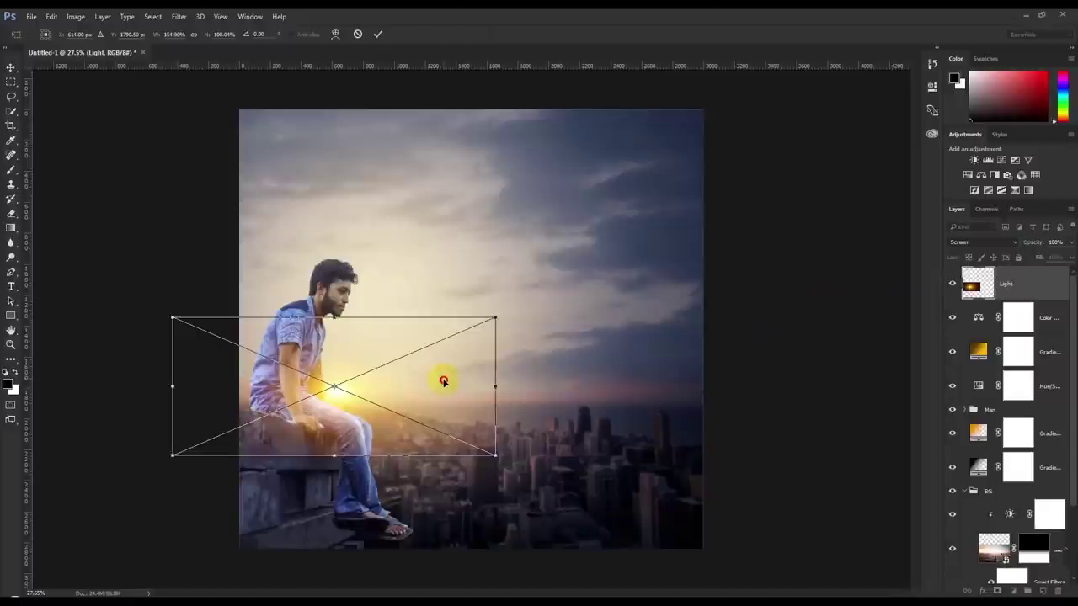
left_click(378, 34)
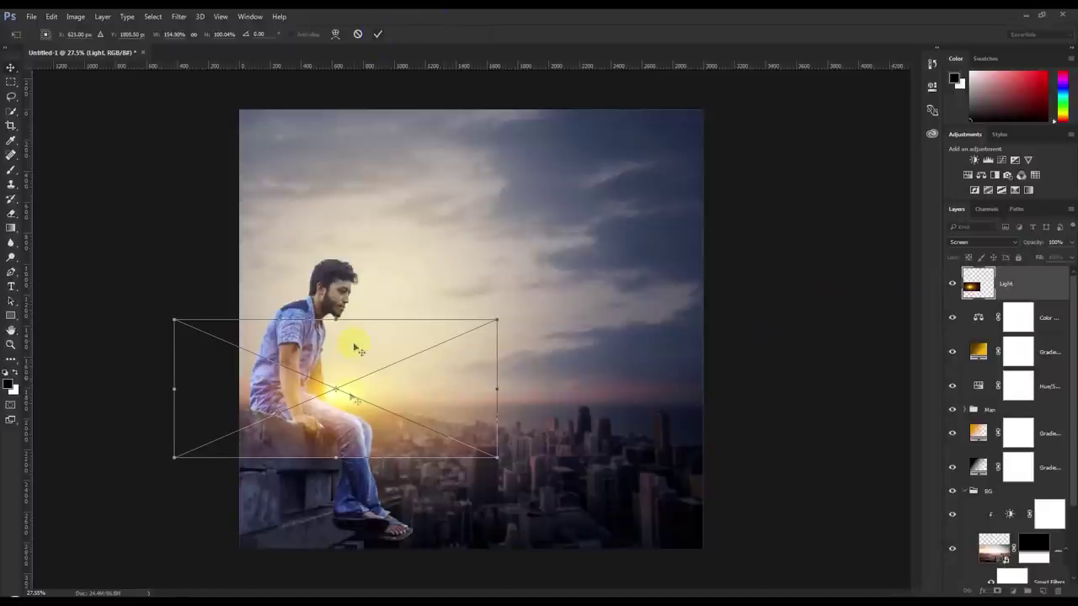
scroll(353, 392, "up", 3)
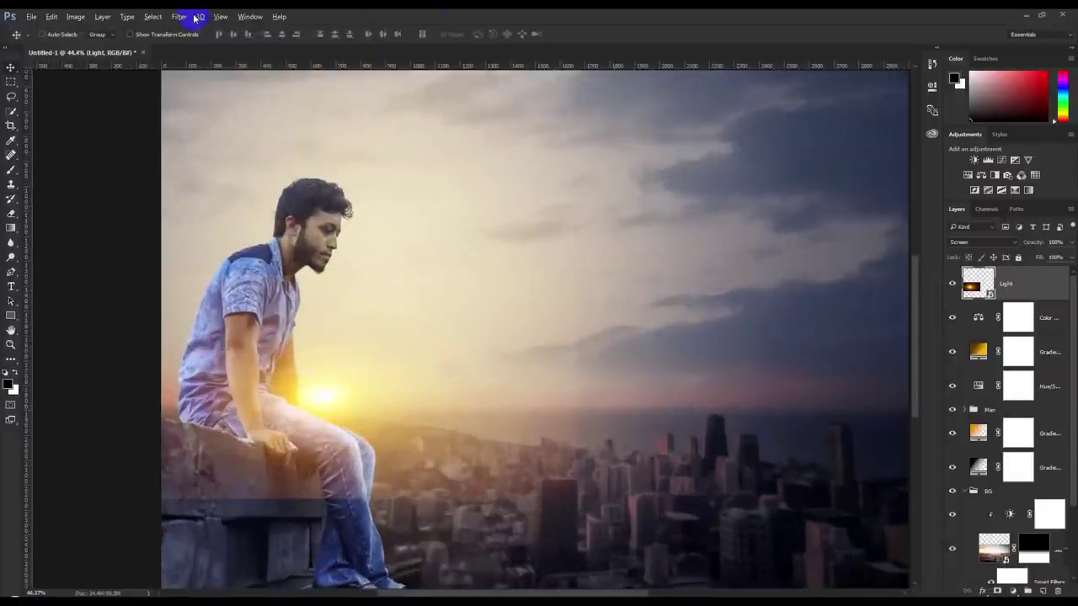
Apply a Gaussian Blur smart filter with a radius of about 31.8 to the sun glow
left_click(179, 16)
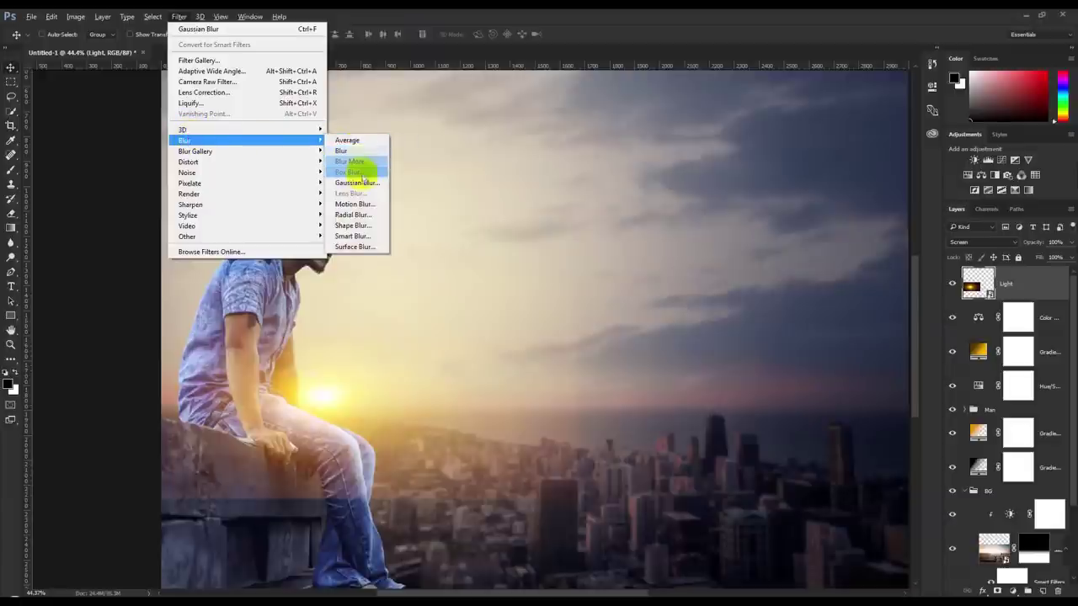
left_click(360, 182)
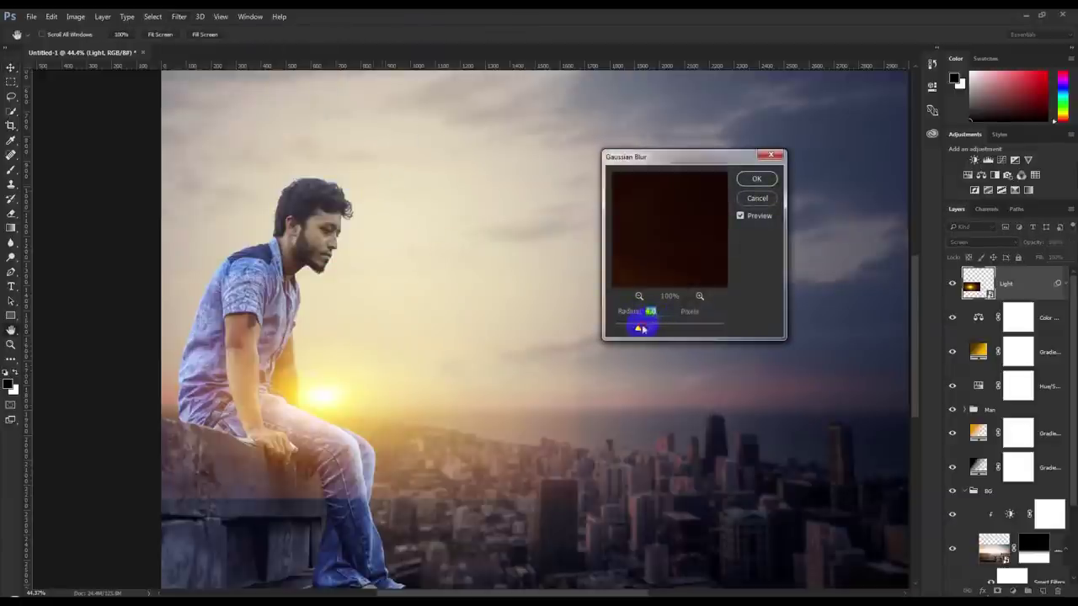
left_click_drag(669, 327, 678, 325)
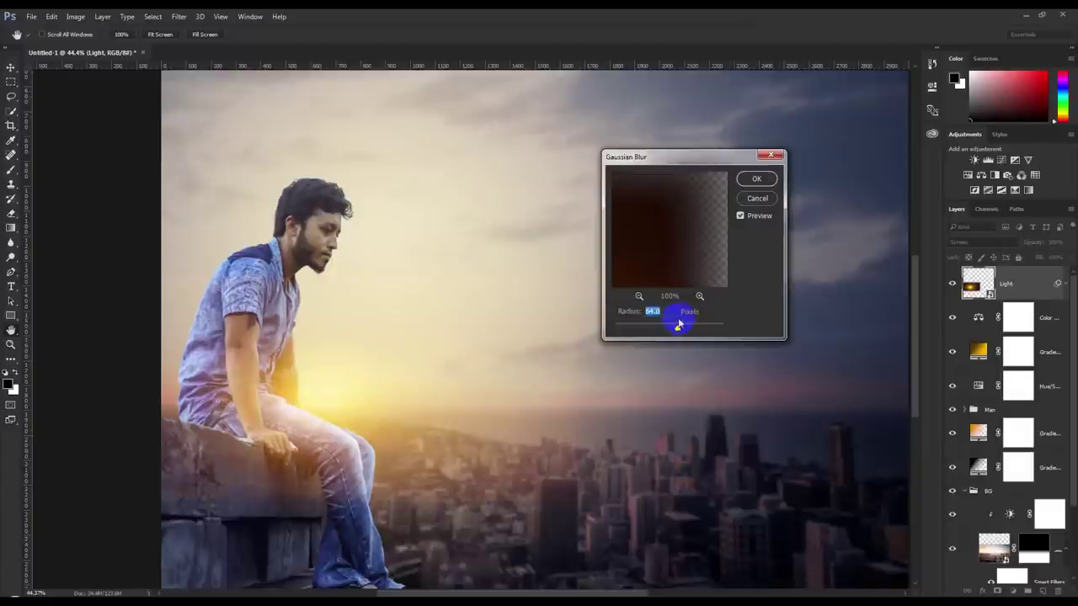
left_click(756, 179)
Shift the blurred glow slightly to the right with the Move tool
key("v")
left_click_drag(374, 344, 419, 340)
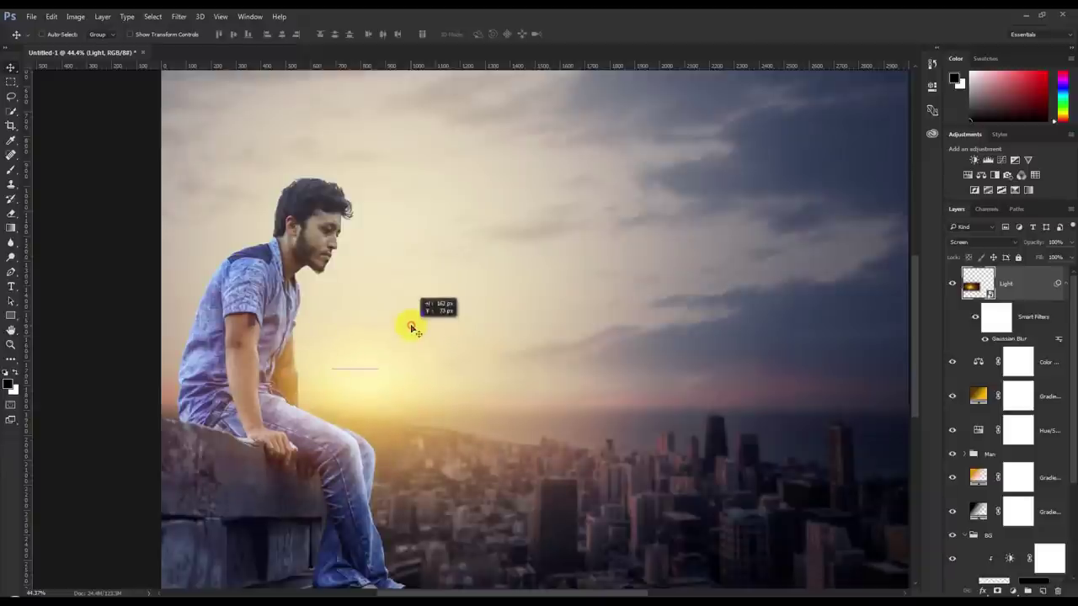
left_click_drag(418, 340, 413, 323)
key("ctrl+minus")
key("ctrl+minus")
key("ctrl+t")
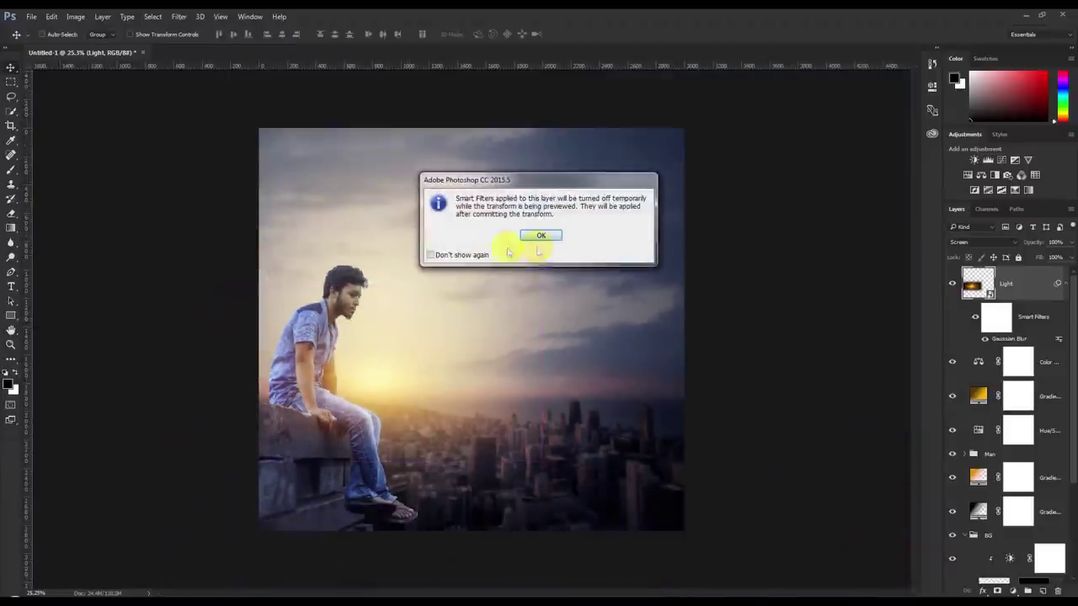
Scale the Light glow to about 223% in Free Transform and commit it
left_click(542, 235)
left_click_drag(450, 308, 452, 271)
left_click_drag(517, 274, 584, 233)
left_click_drag(503, 339, 500, 328)
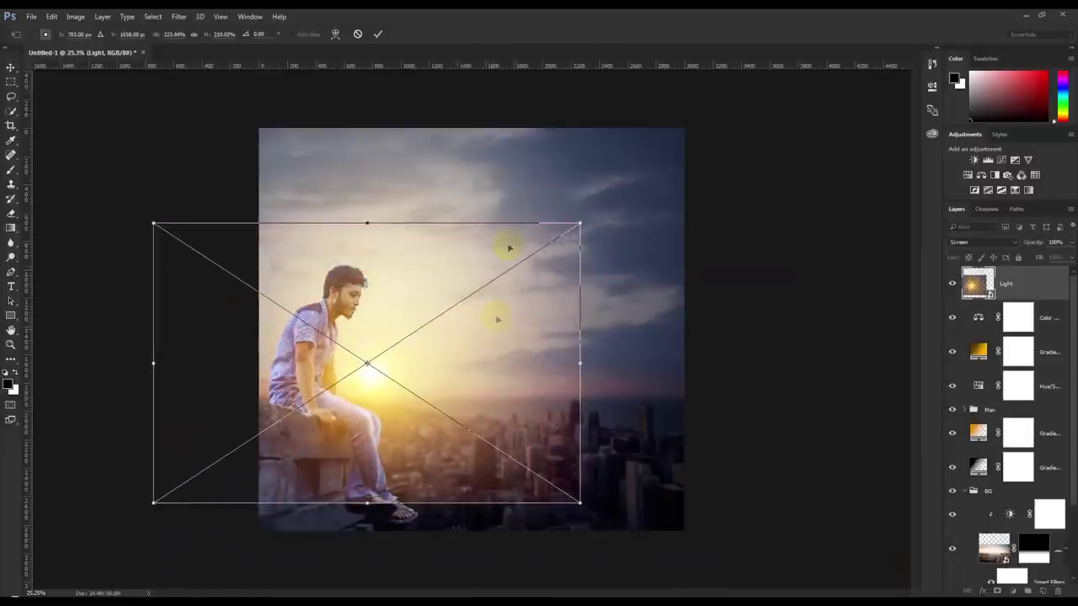
key("Return")
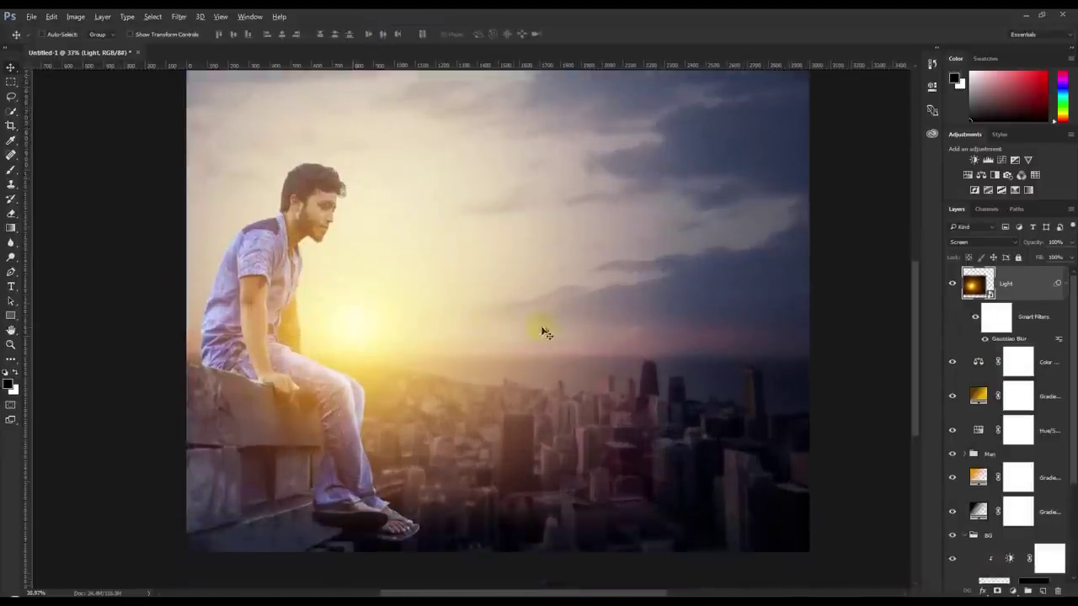
Move the Light layer below the Man group and reposition the glow beside him
scroll(545, 332, "down", 2)
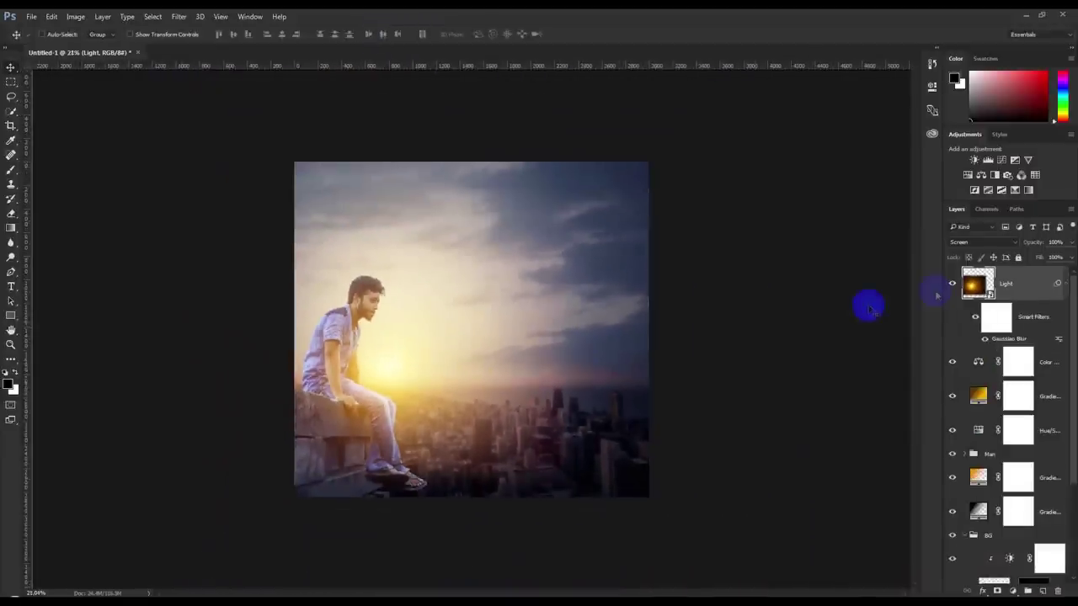
mouse_move(1022, 284)
left_mouse_down()
mouse_move(1005, 515)
mouse_move(995, 476)
left_mouse_up()
scroll(413, 392, "up", 2)
left_click_drag(387, 380, 385, 387)
Duplicate Light as a rasterized 60%-opacity Light copy above the Man group
left_click(1019, 400)
key("ctrl+j")
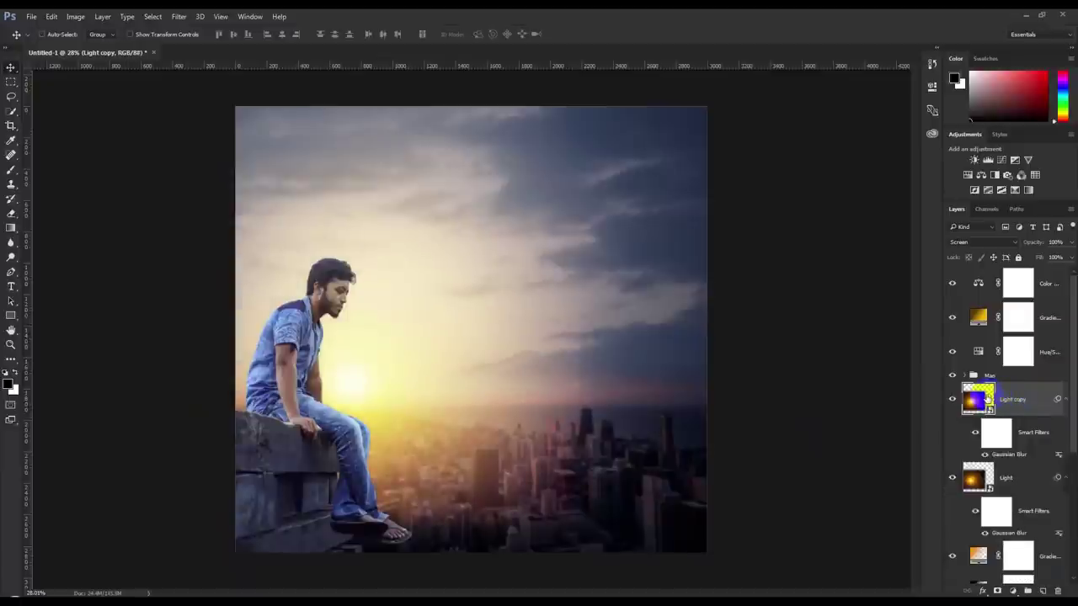
mouse_move(1004, 408)
left_mouse_down()
mouse_move(983, 278)
mouse_move(994, 441)
left_mouse_up()
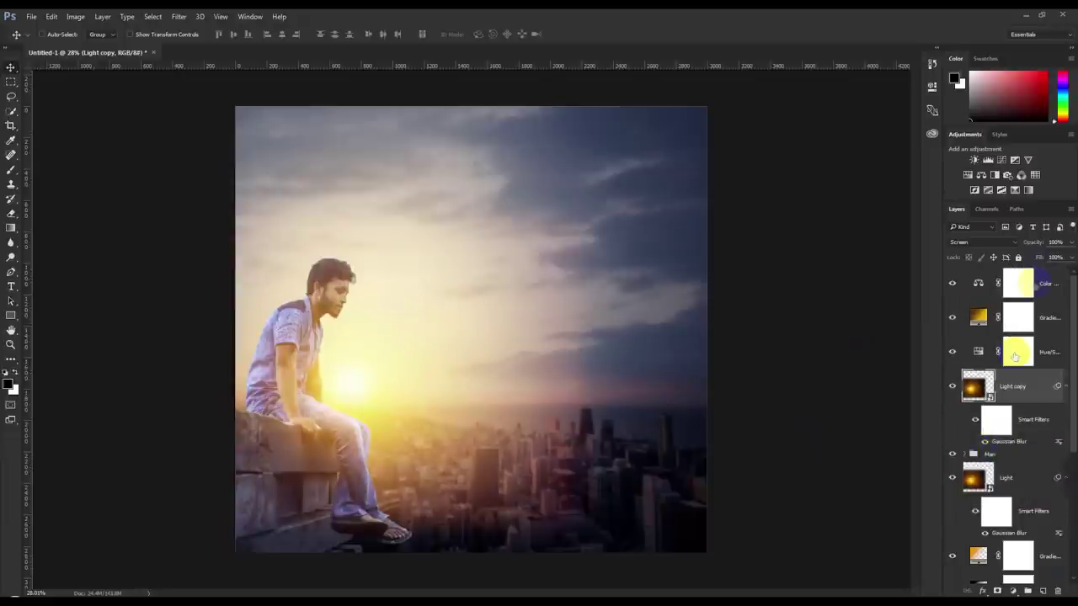
left_click_drag(1027, 243, 1009, 249)
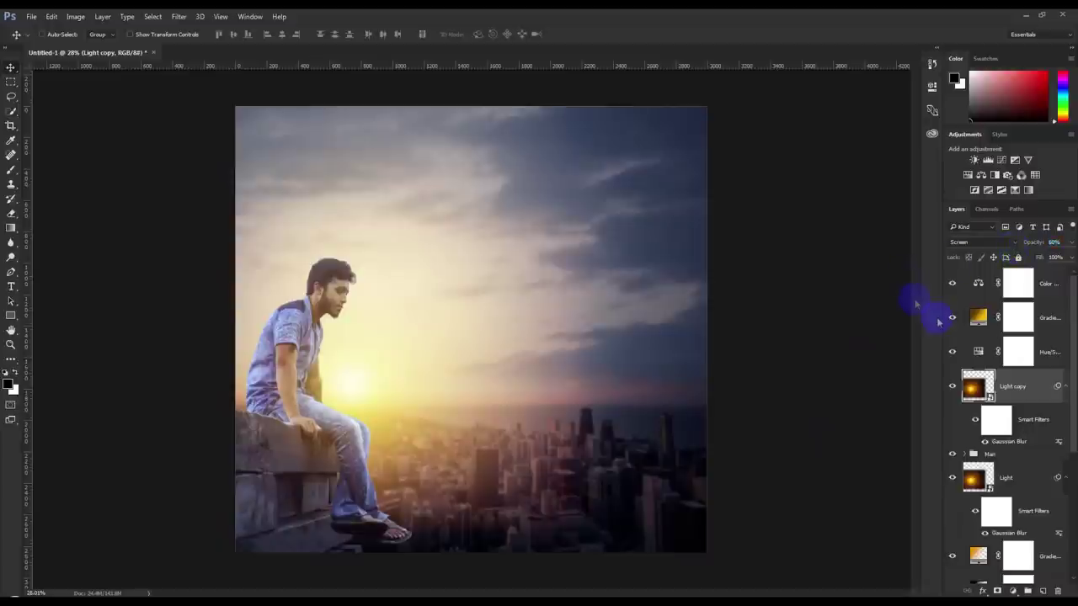
right_click(1035, 388)
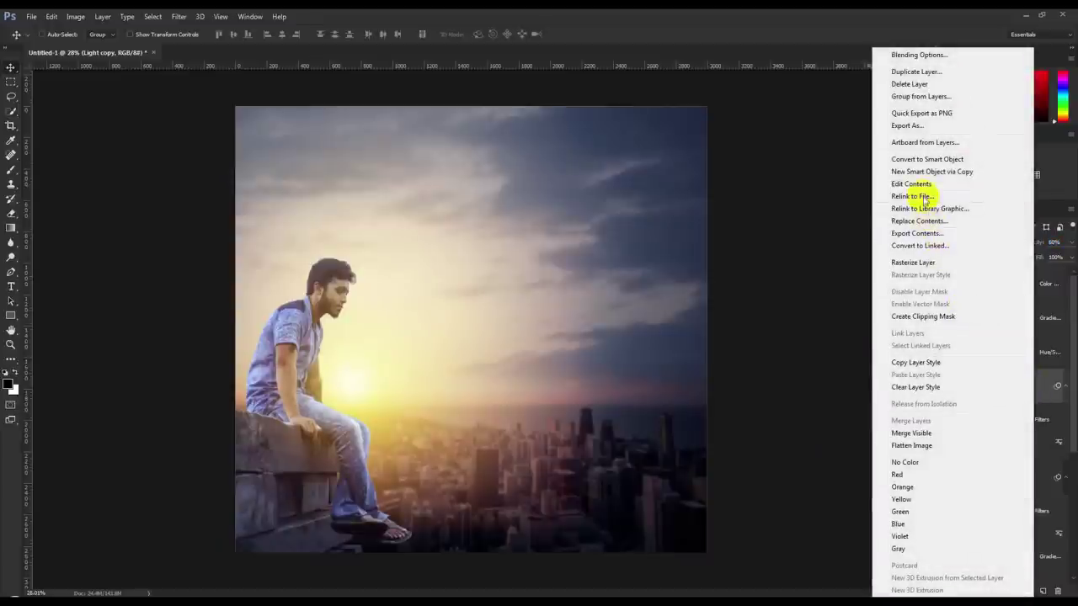
left_click(917, 262)
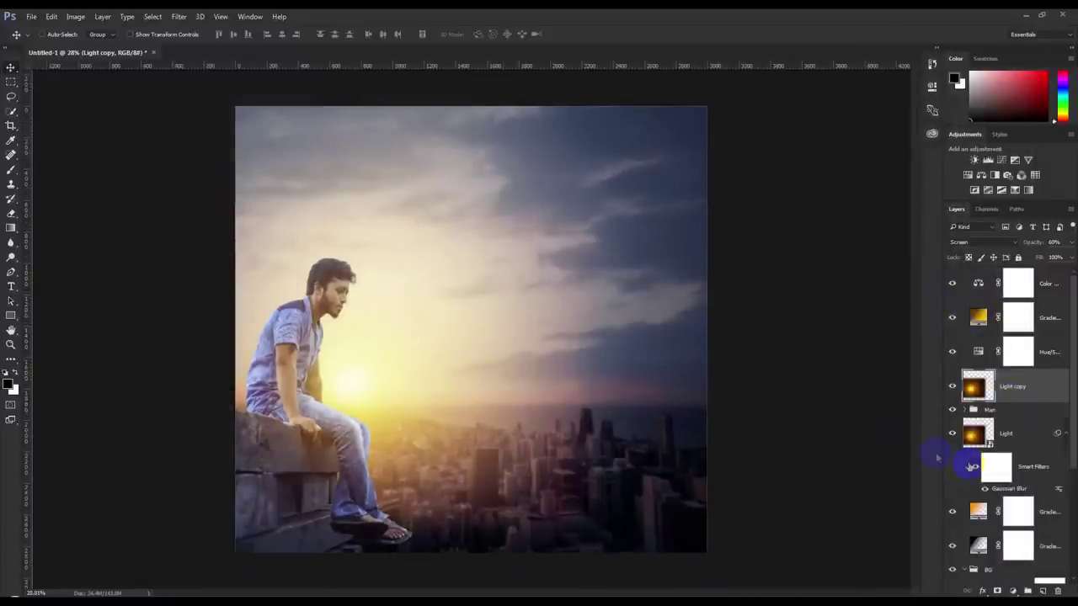
left_click(953, 549)
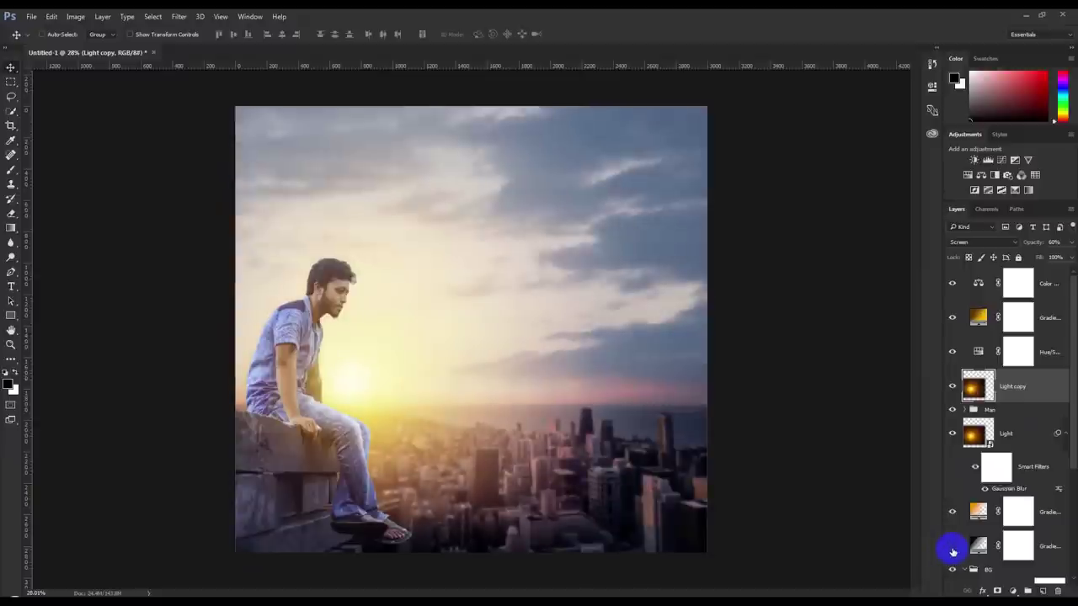
Lower the bottom Gradient Fill 1 layer to 56% opacity
left_click(953, 549)
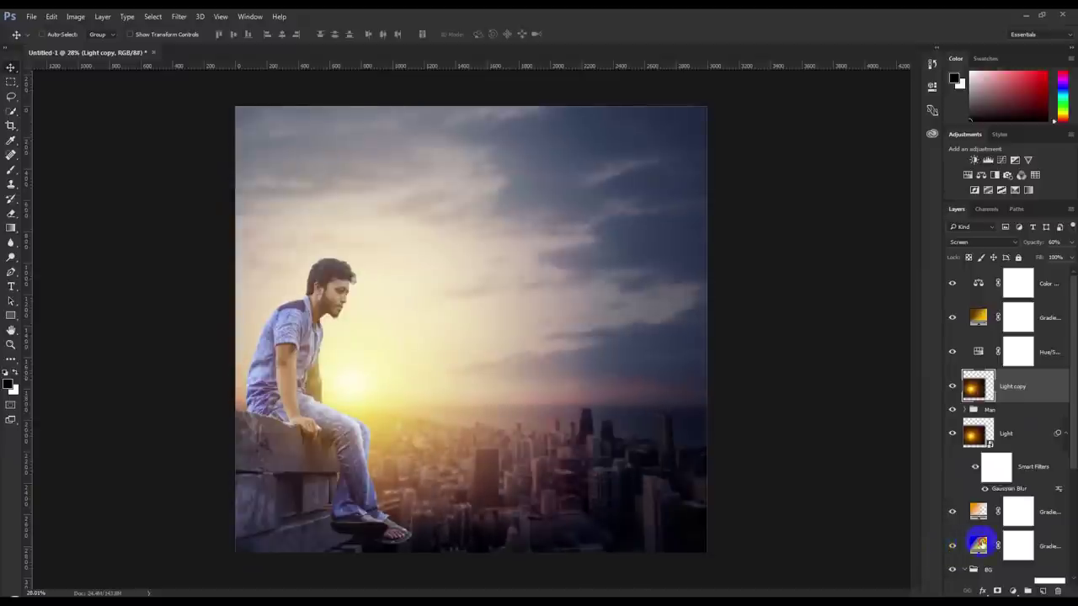
left_click(977, 545)
left_click_drag(1021, 243, 1008, 245)
left_click(840, 274)
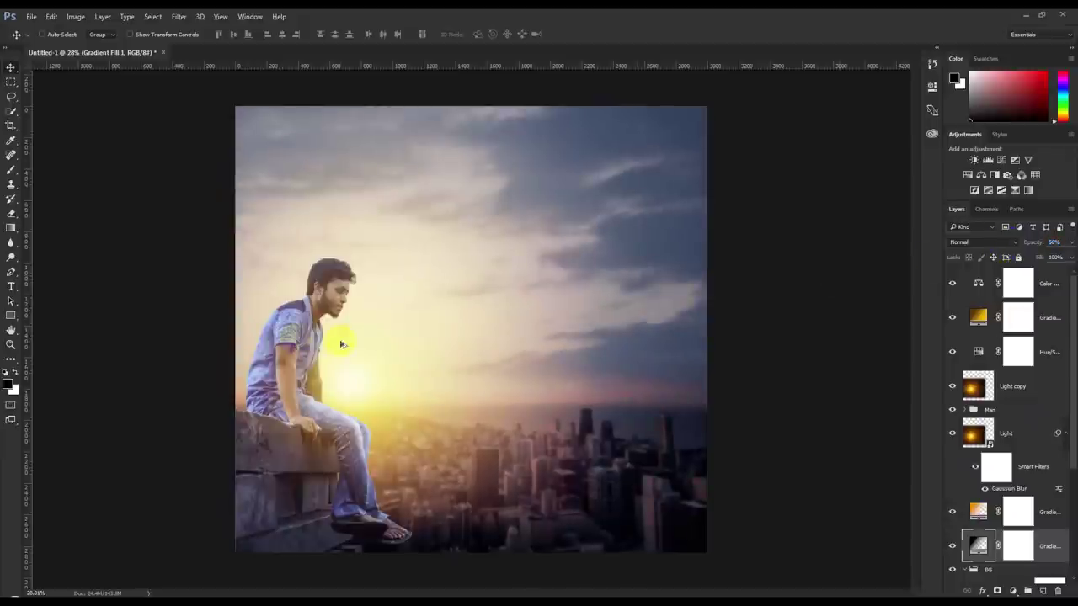
scroll(340, 346, "up", 1)
scroll(320, 337, "up", 1)
scroll(293, 326, "down", 1)
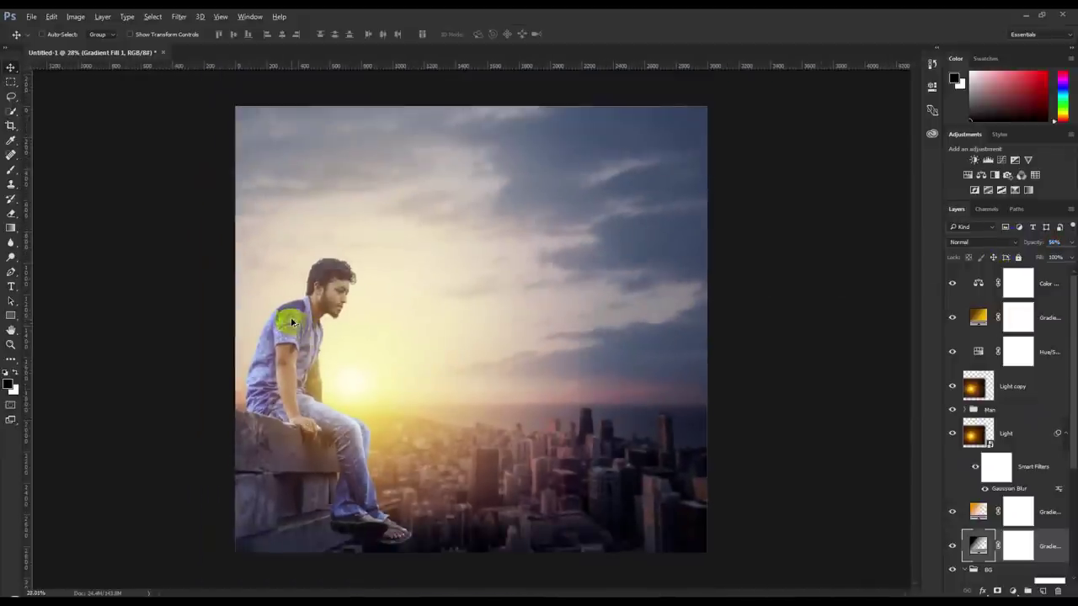
left_click(5, 213)
left_click(10, 125)
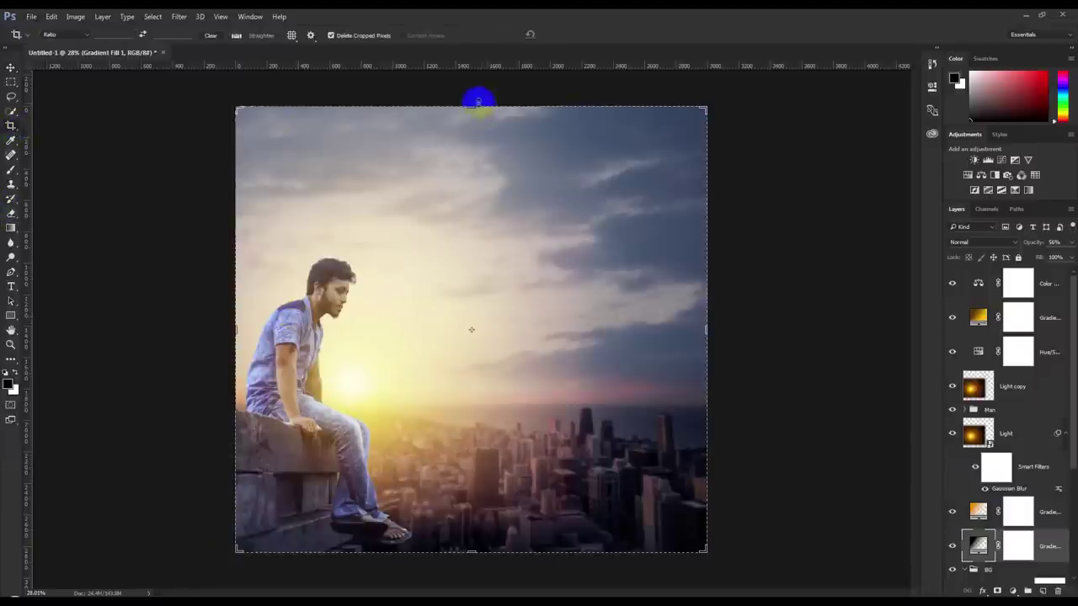
Extend the canvas upward and stretch the Layer 1 sky photo to the new top edge
left_click_drag(477, 105, 482, 82)
left_click(568, 34)
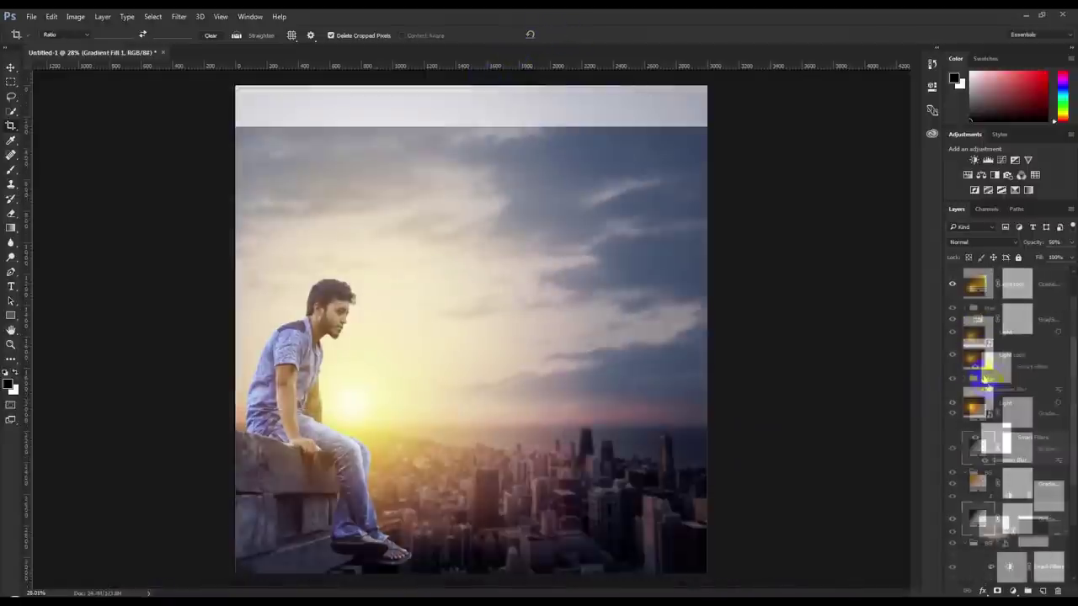
left_click(994, 531)
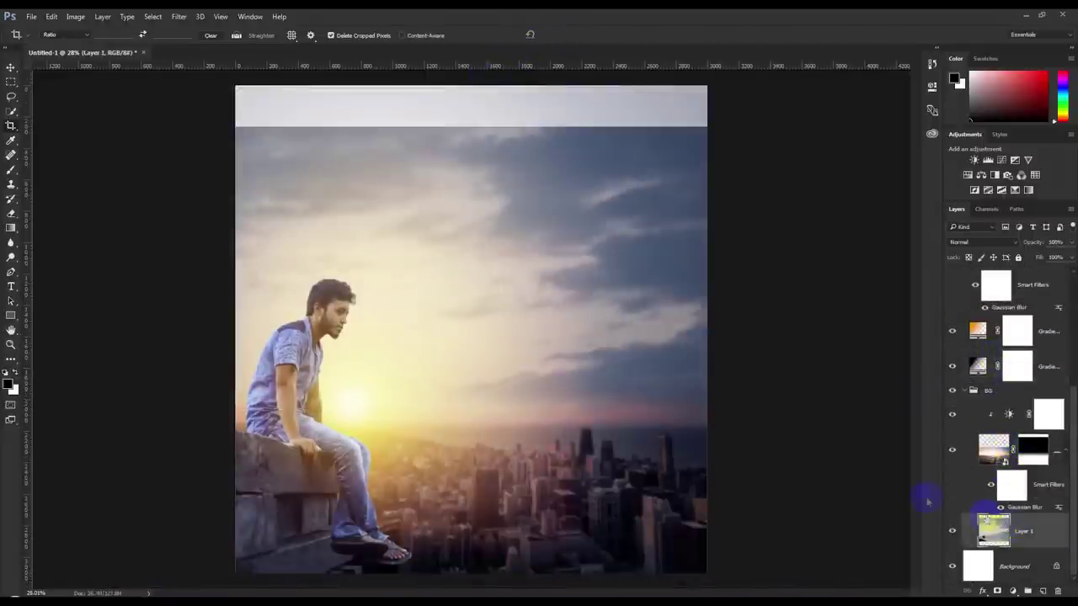
key("ctrl+t")
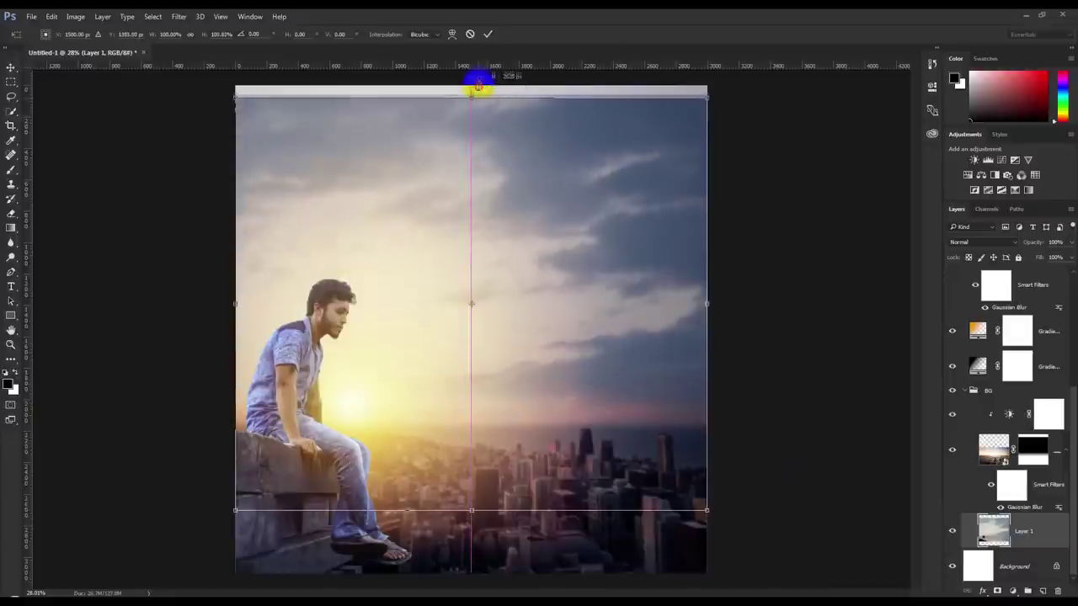
left_click_drag(482, 130, 486, 69)
left_click(488, 35)
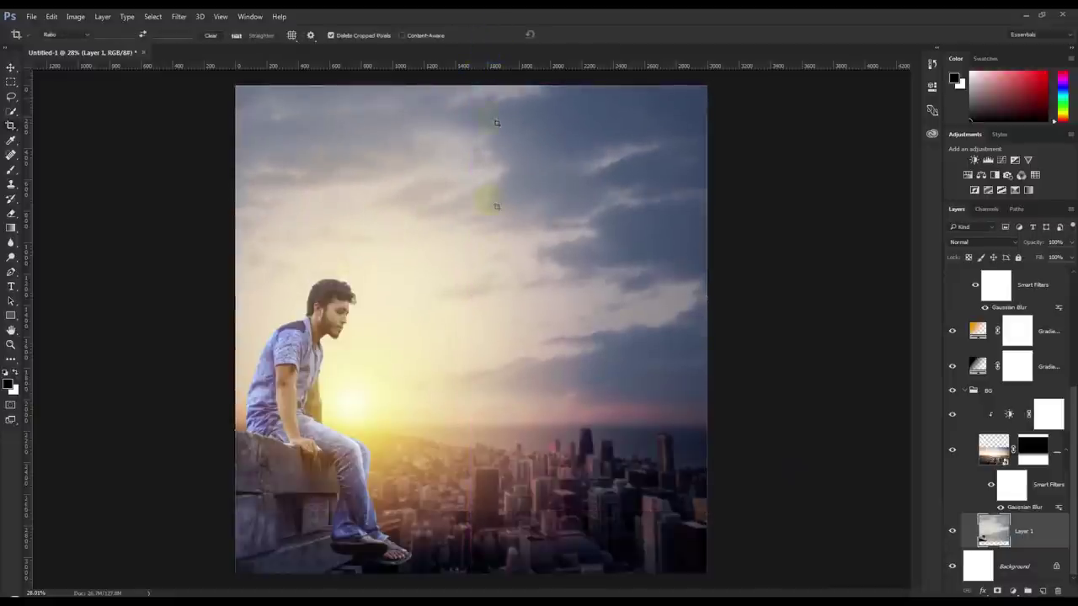
Recrop the canvas with the image shifted left, then nudge the man on the ledge
double_click(505, 297)
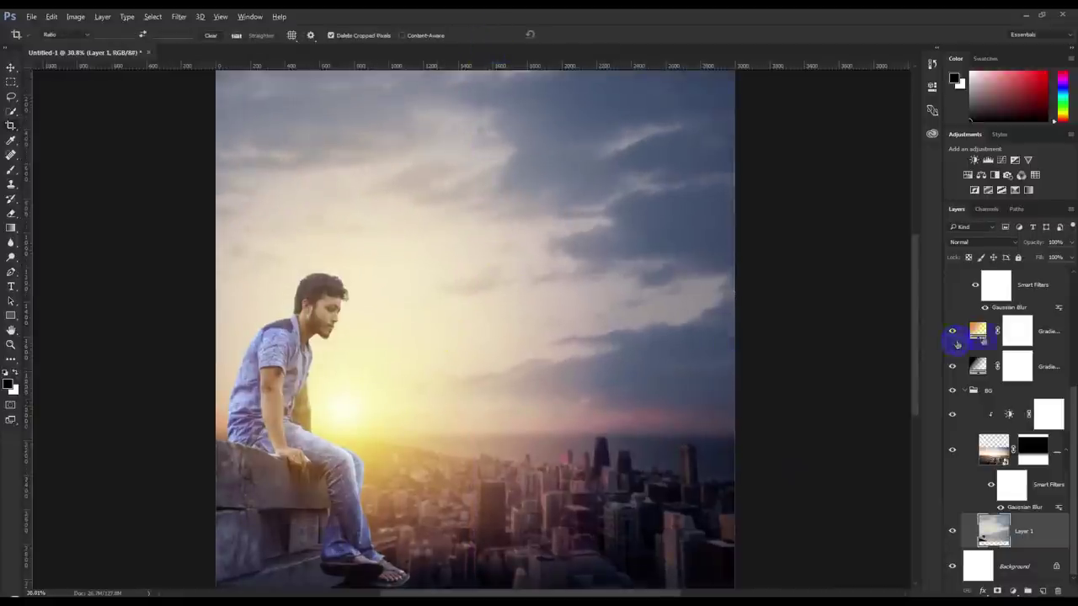
left_click(1014, 478)
scroll(1018, 471, "up", 3)
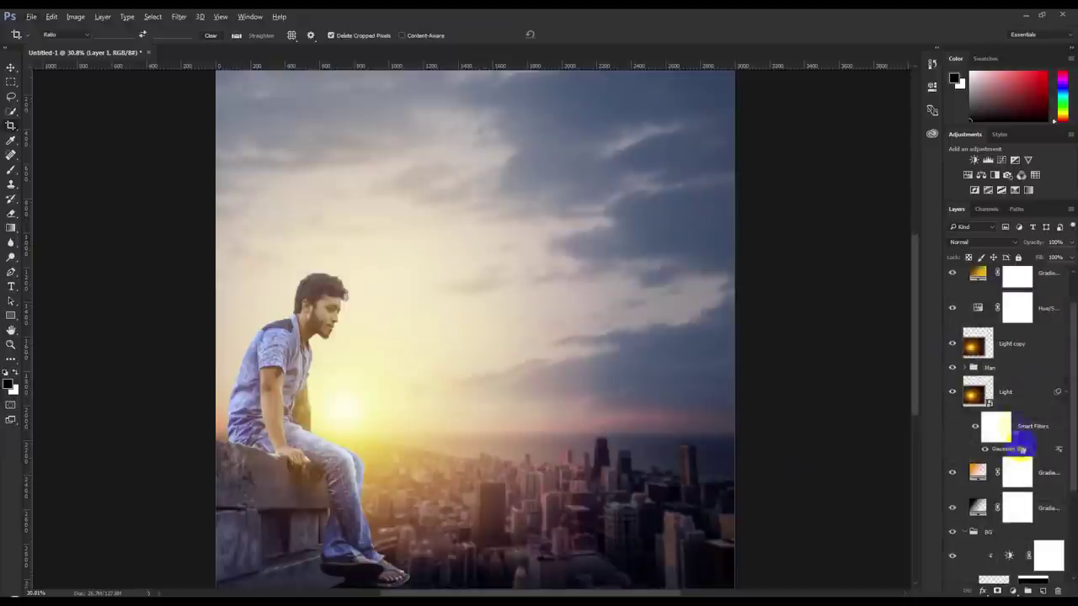
left_click(1006, 392)
left_click(1010, 344, "ctrl")
mouse_move(549, 361)
left_mouse_down()
mouse_move(444, 398)
mouse_move(390, 394)
left_mouse_up()
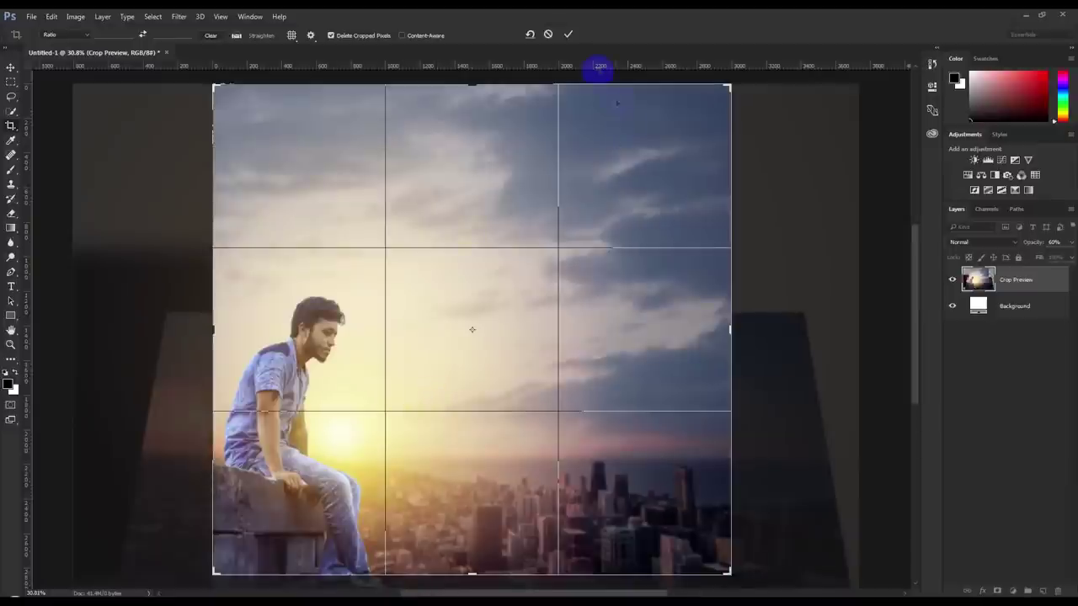
left_click(569, 35)
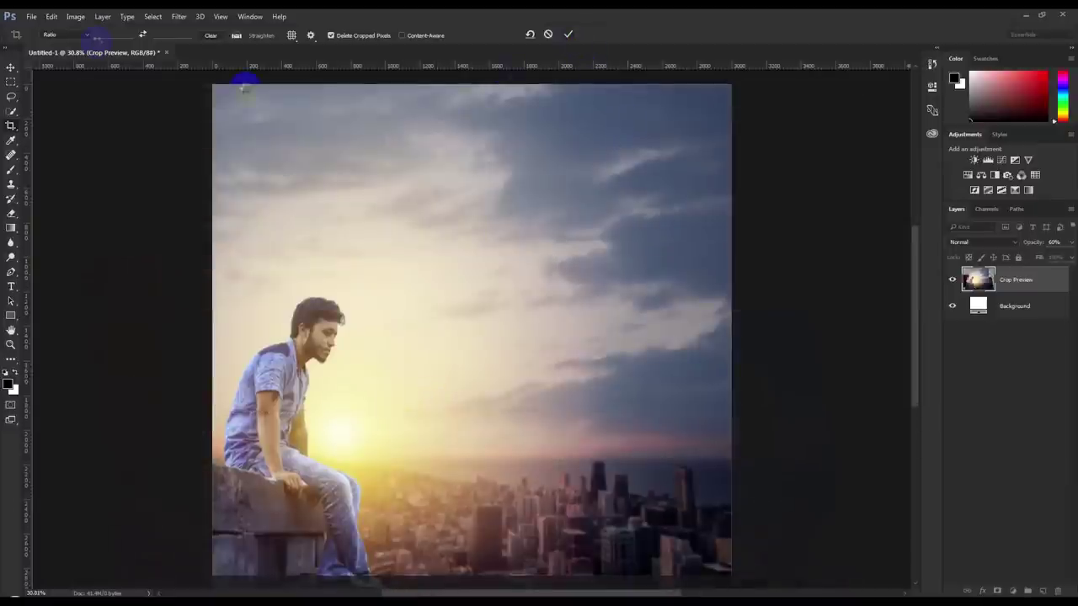
left_click(11, 66)
left_click_drag(362, 442, 353, 441)
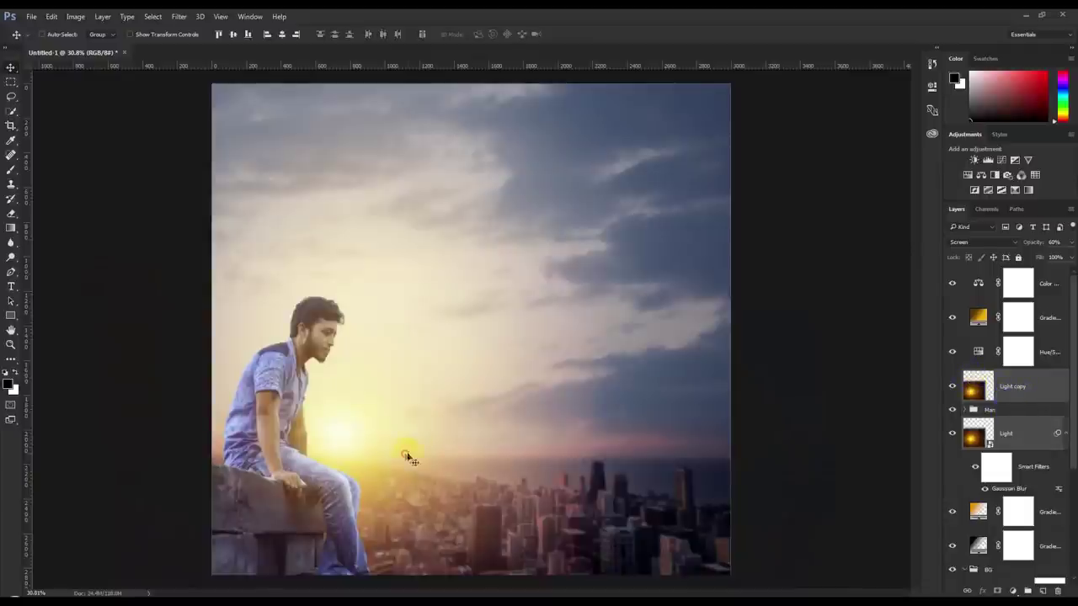
Rasterize the Light layer and raise its Levels black input to 58
mouse_move(409, 450)
left_mouse_down()
mouse_move(370, 471)
mouse_move(404, 463)
left_mouse_up()
right_click(1023, 433)
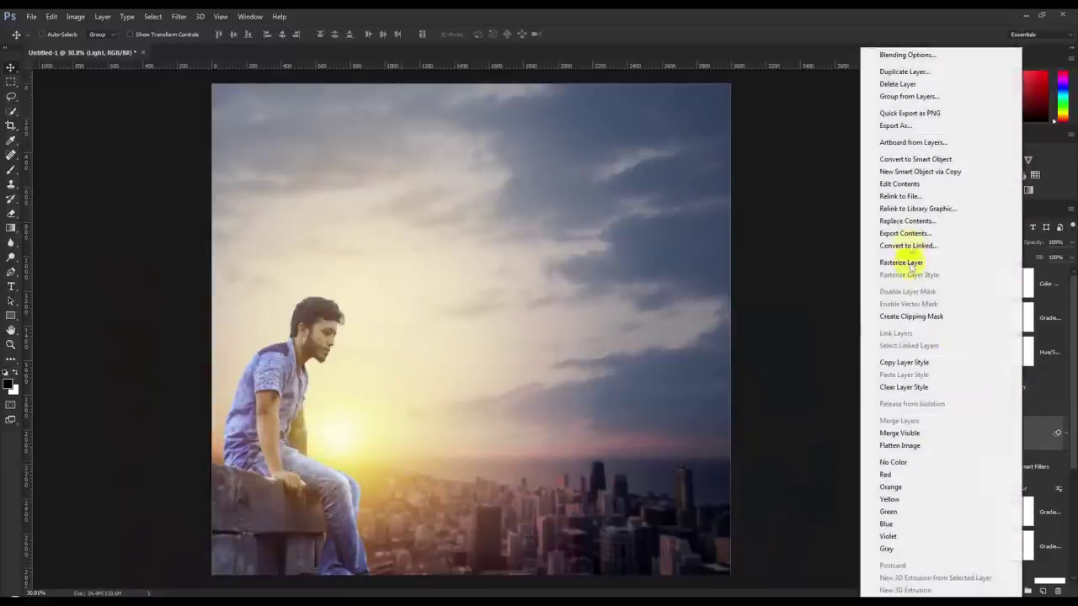
left_click(915, 264)
left_click(58, 15)
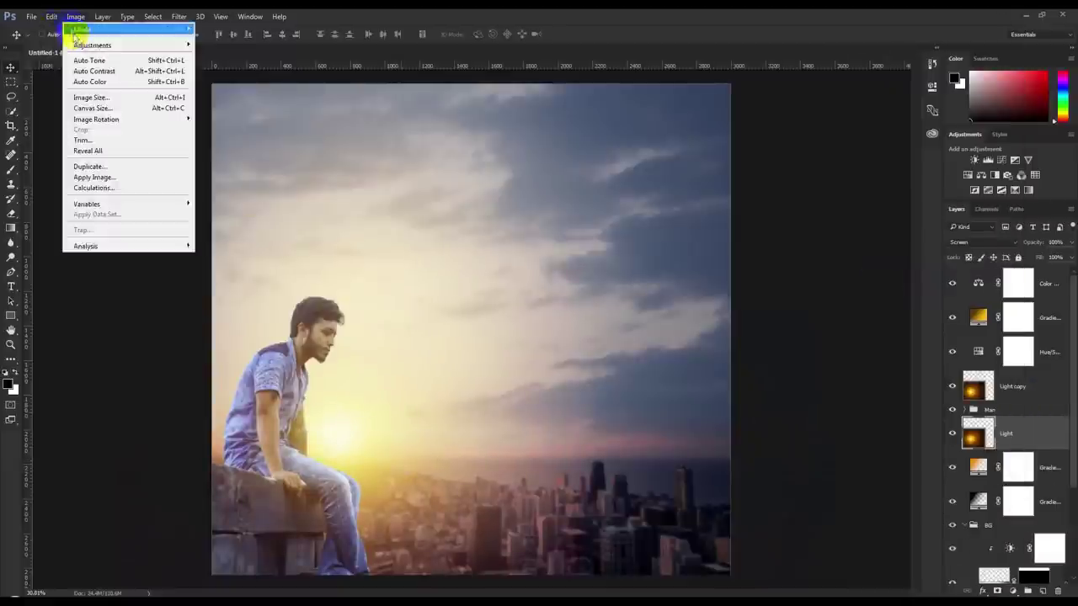
left_click(223, 55)
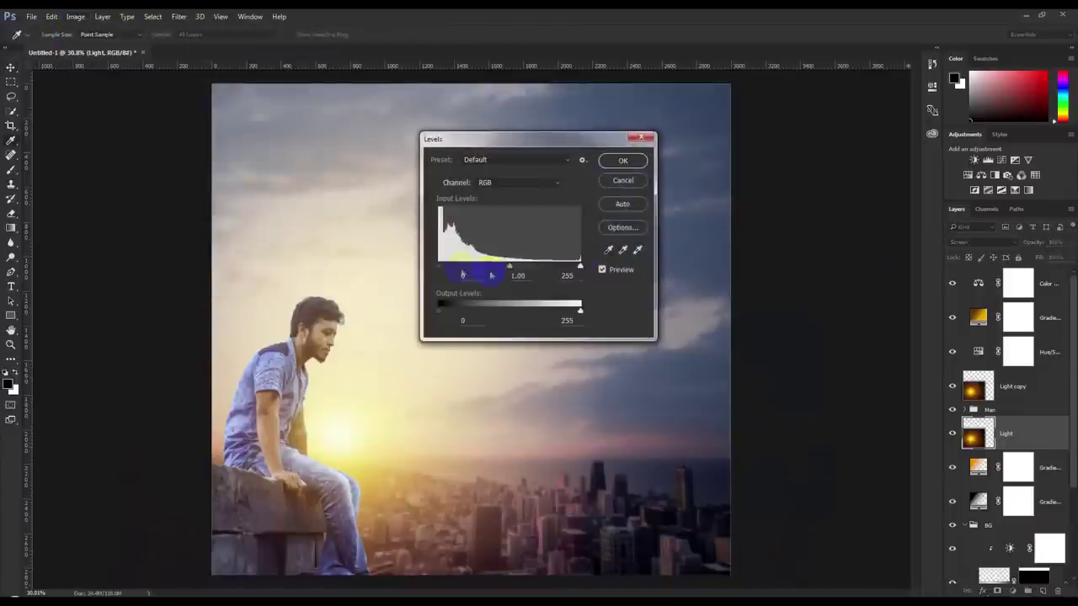
left_click_drag(444, 270, 466, 273)
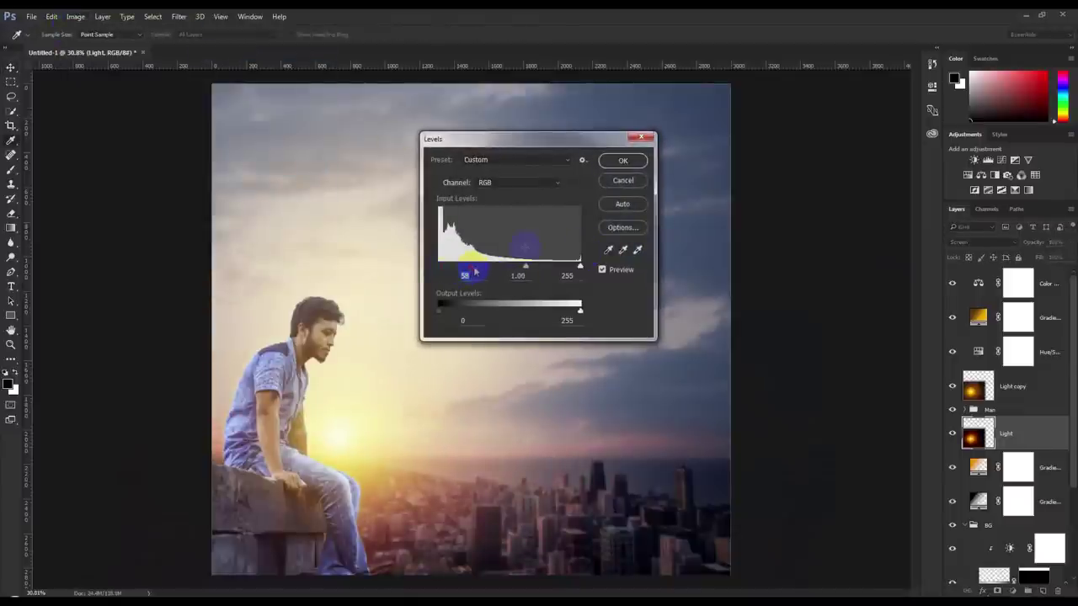
left_click(621, 161)
Set the Light copy layer's Levels black input to 33
left_click(1009, 392)
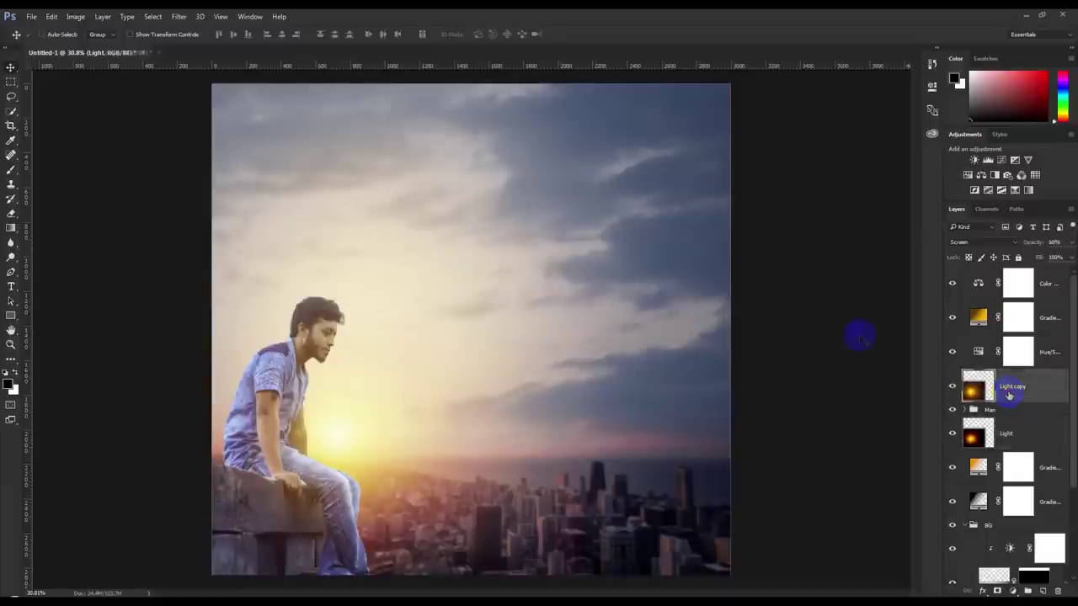
left_click(75, 17)
left_click(252, 53)
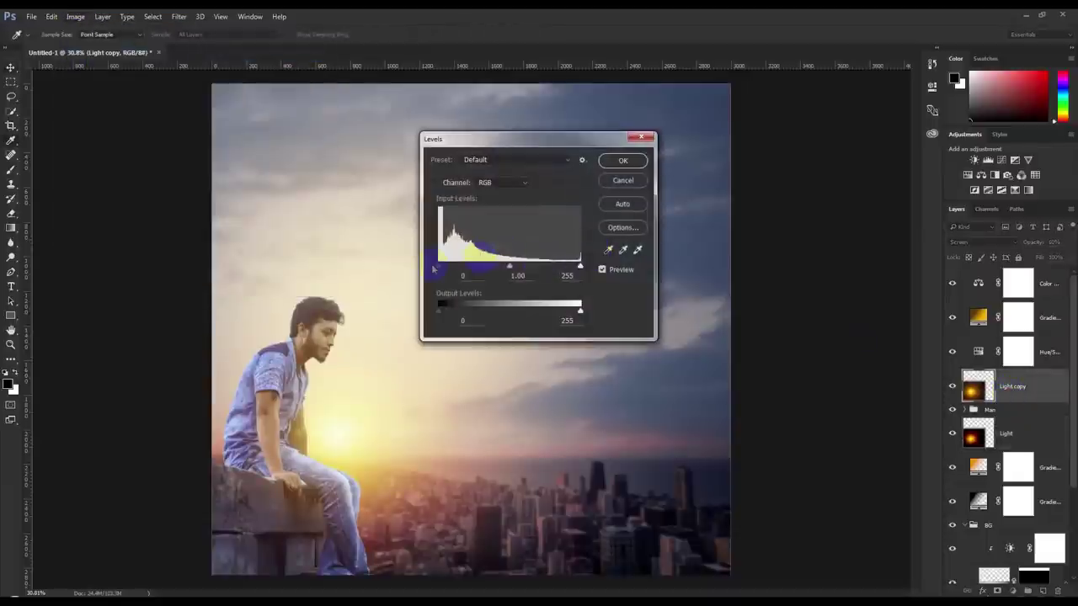
left_click_drag(458, 268, 455, 271)
left_click(620, 161)
scroll(514, 185, "down", 2, "alt")
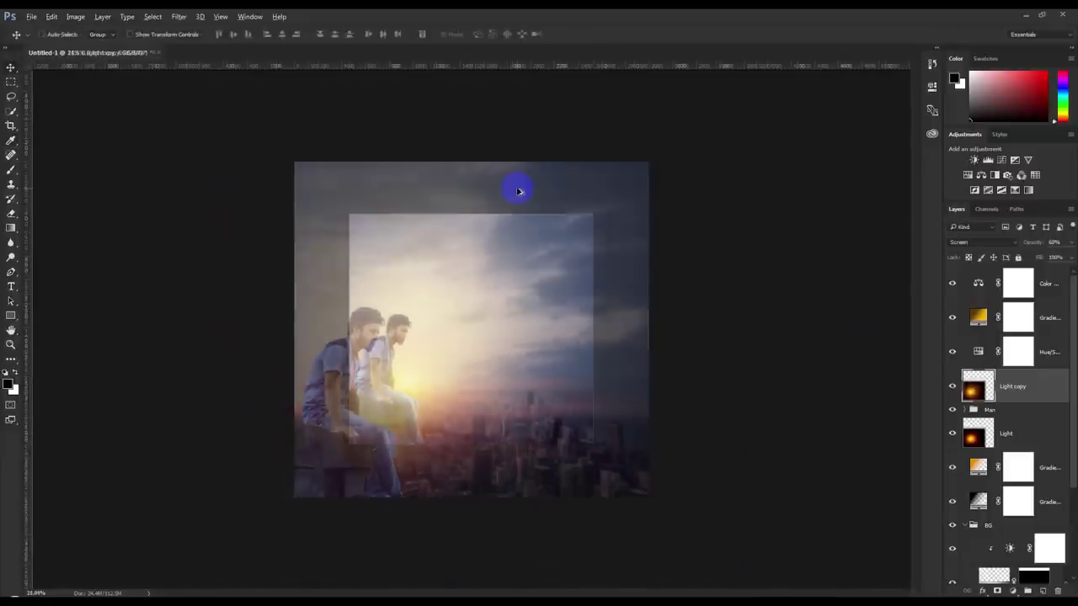
Select the Man group and nudge the seated man's position on the ledge
key("v")
left_click(1014, 288)
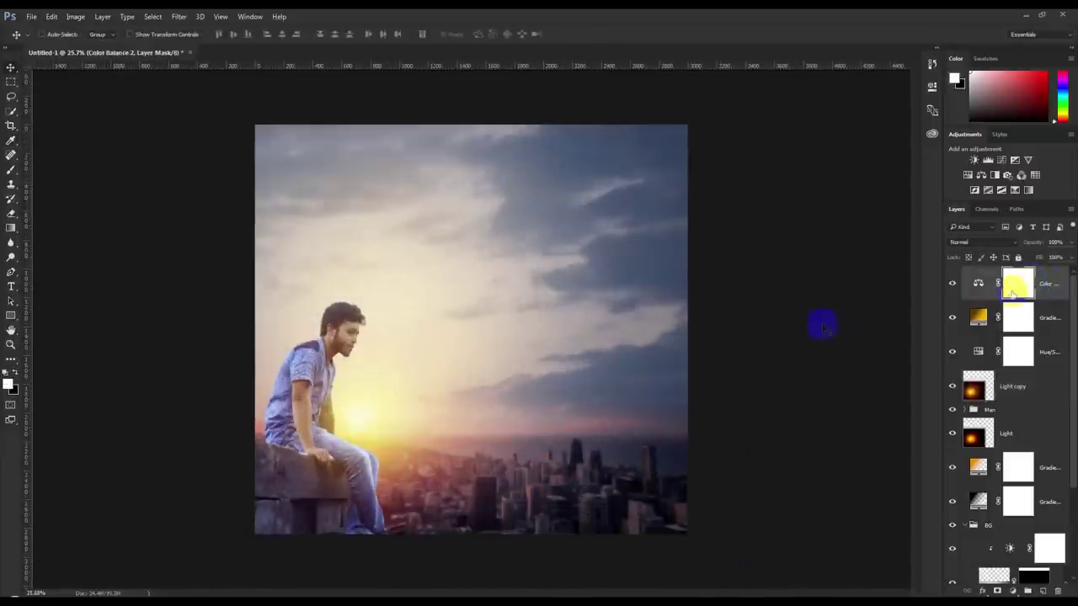
scroll(587, 345, "up", 1, "alt")
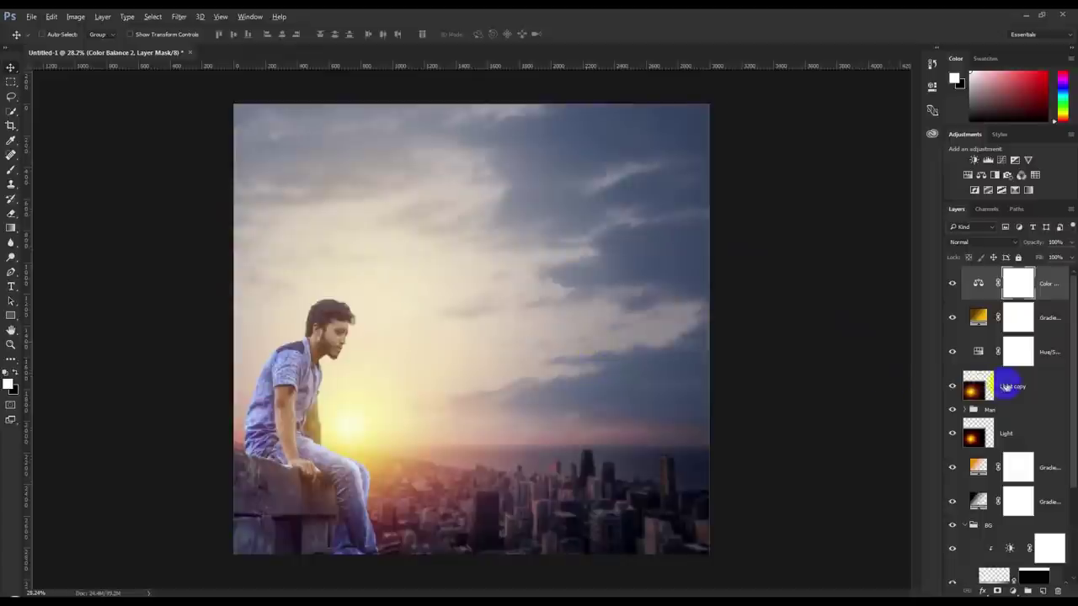
left_click(1002, 412)
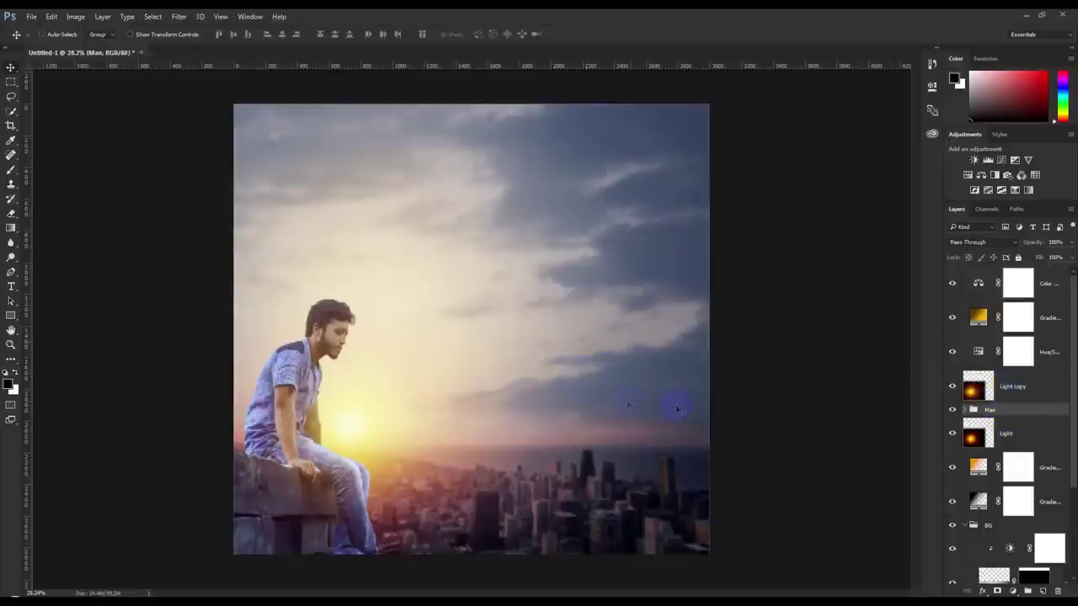
left_click_drag(443, 416, 441, 412)
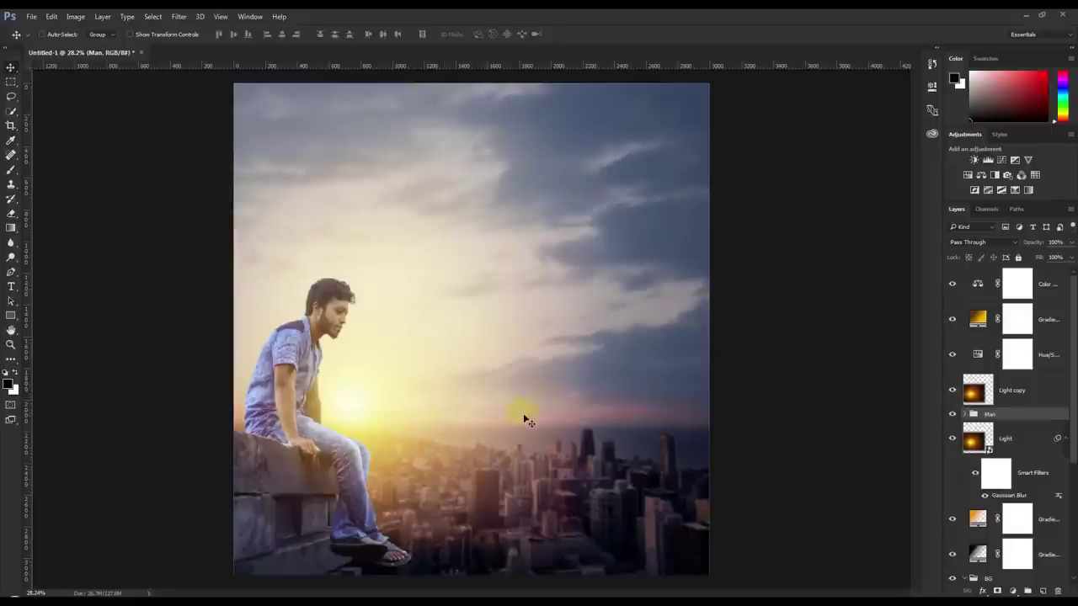
Rasterize the Light layer and move it together with Light copy over the horizon
left_click(1007, 401)
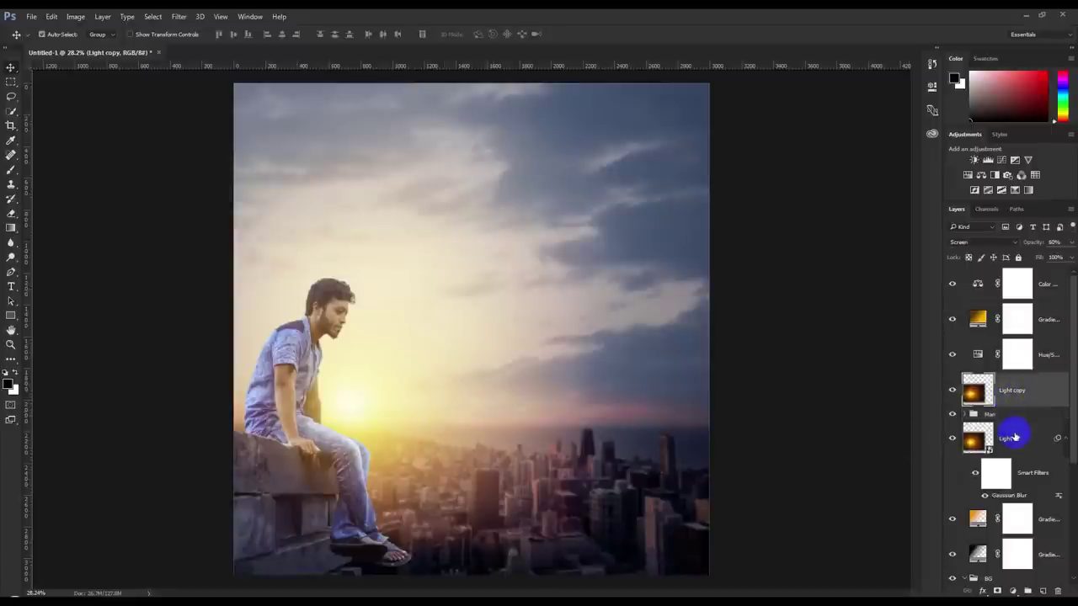
right_click(1015, 437)
left_click(1015, 257)
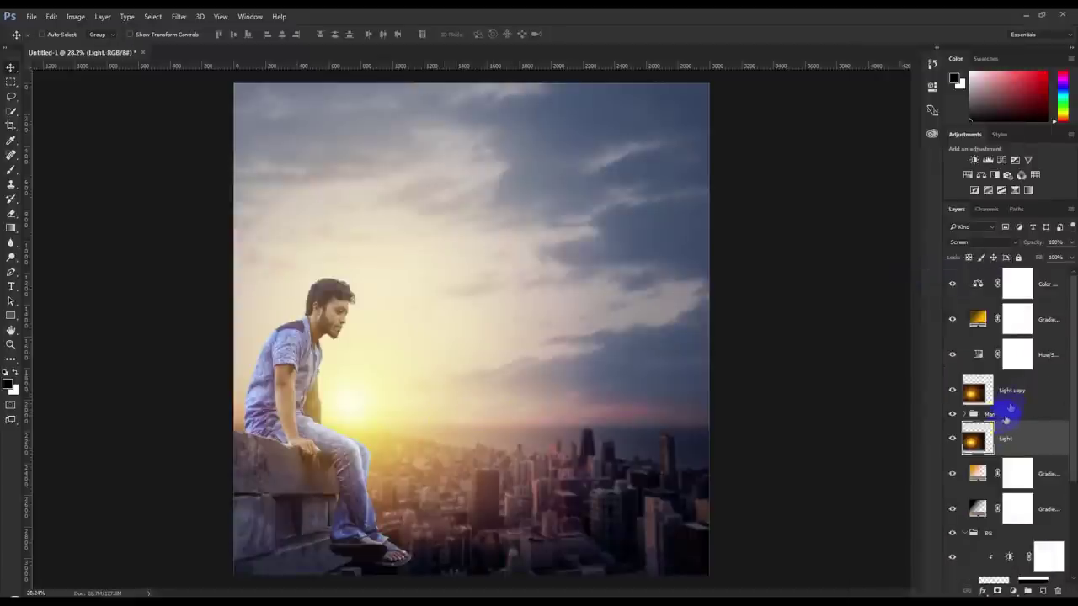
left_click(1011, 387, "ctrl")
left_click_drag(413, 391, 397, 401)
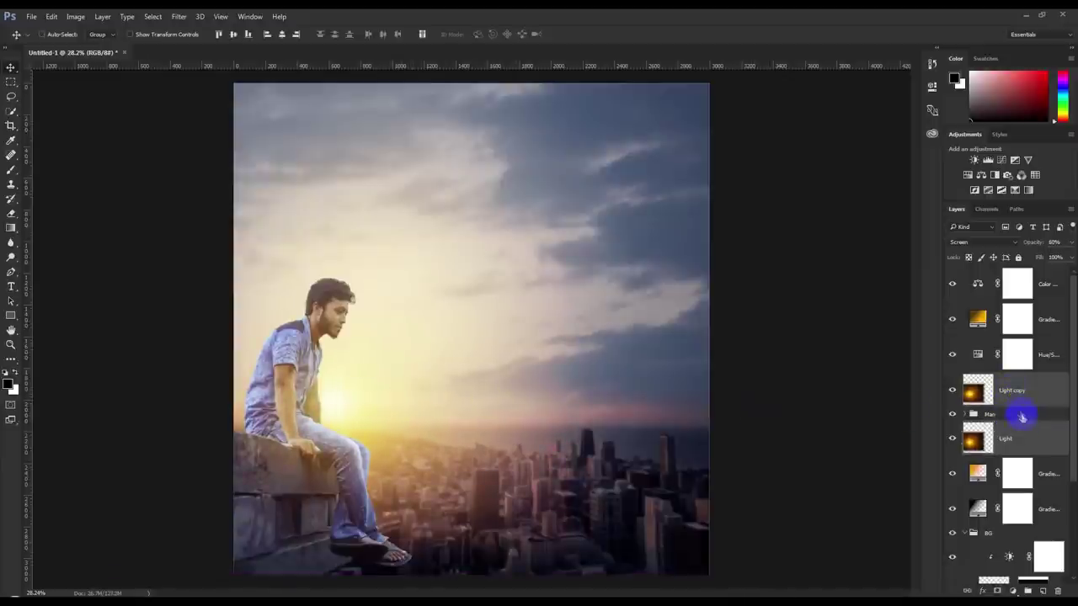
Apply a Levels adjustment to the Light copy glow
left_click(960, 378)
left_click(75, 16)
left_click(245, 56)
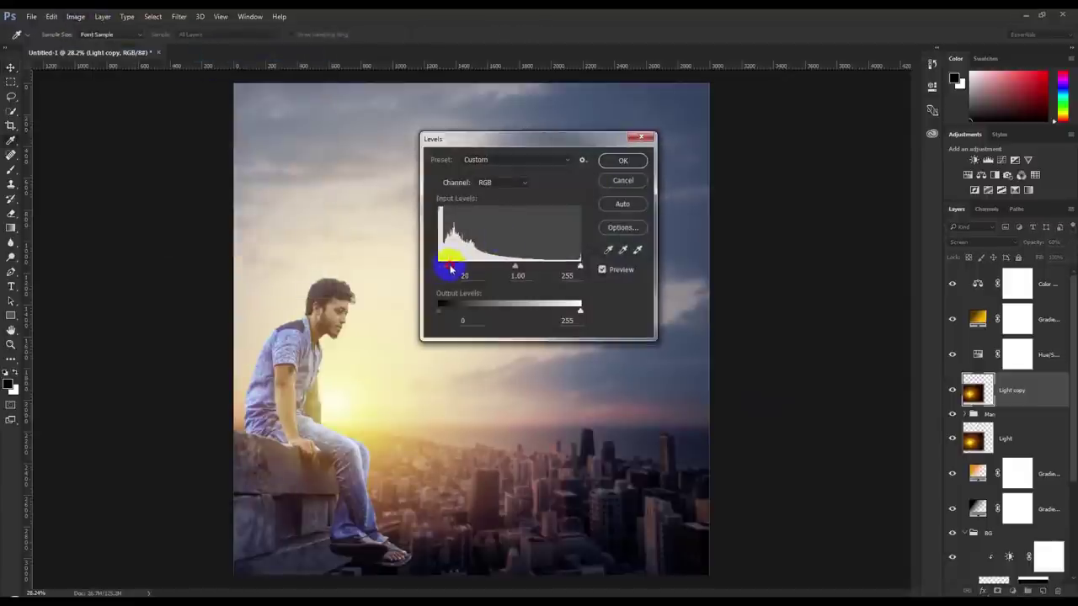
left_click(623, 161)
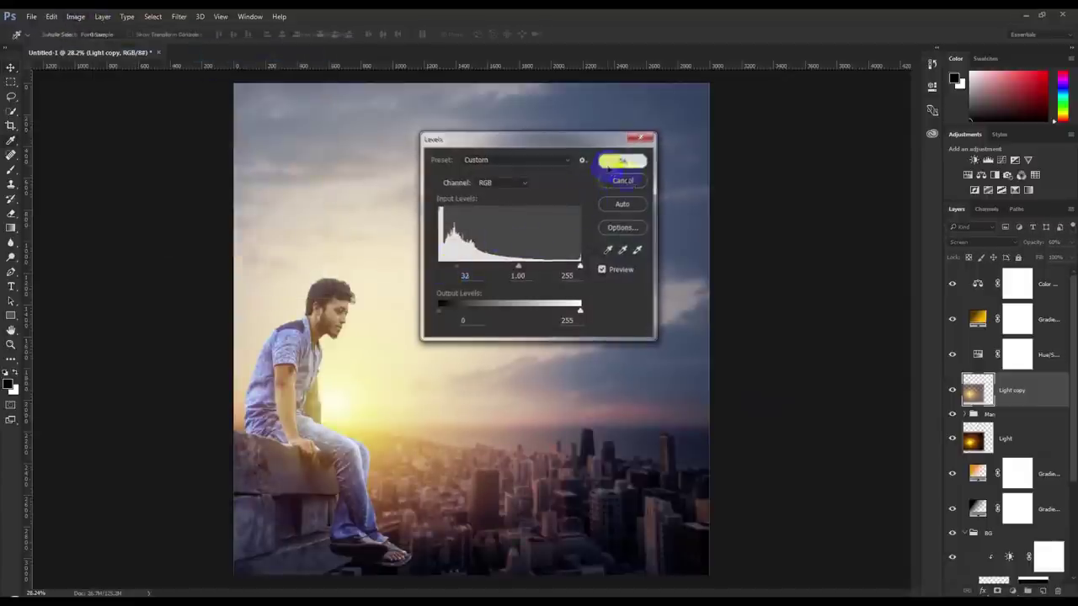
Raise the Light layer's Levels black point, then move both glows toward the man
left_click(1014, 425)
left_click(75, 16)
mouse_move(92, 45)
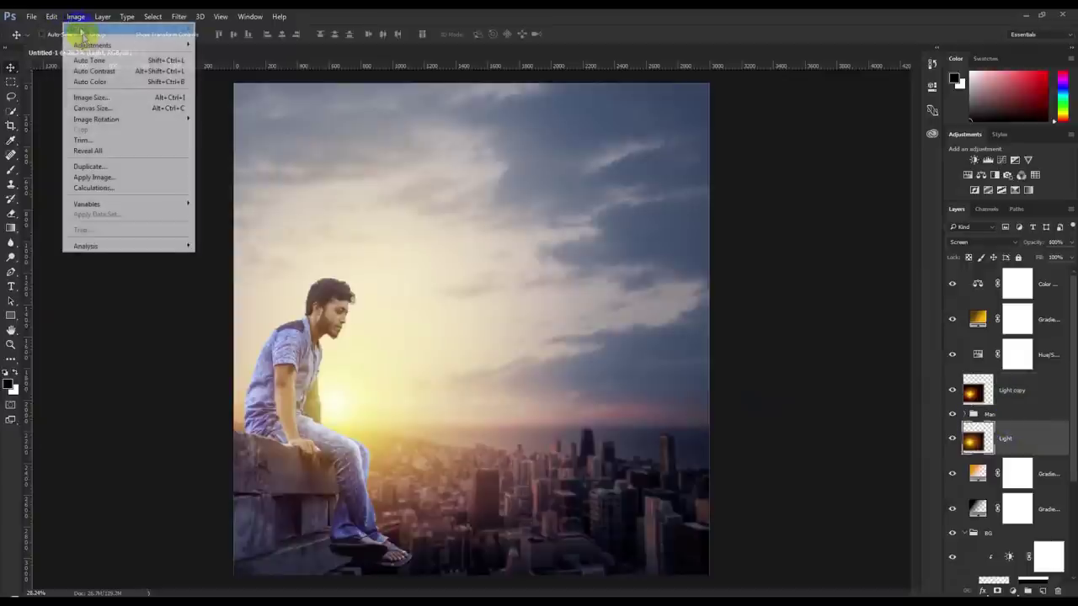
left_click(244, 56)
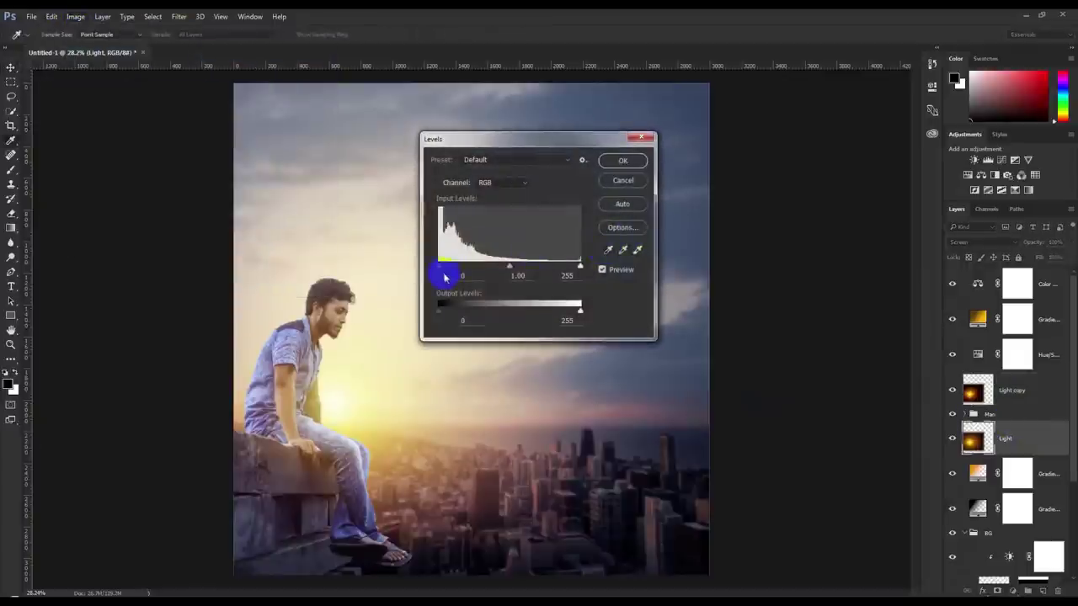
left_click_drag(454, 272, 461, 273)
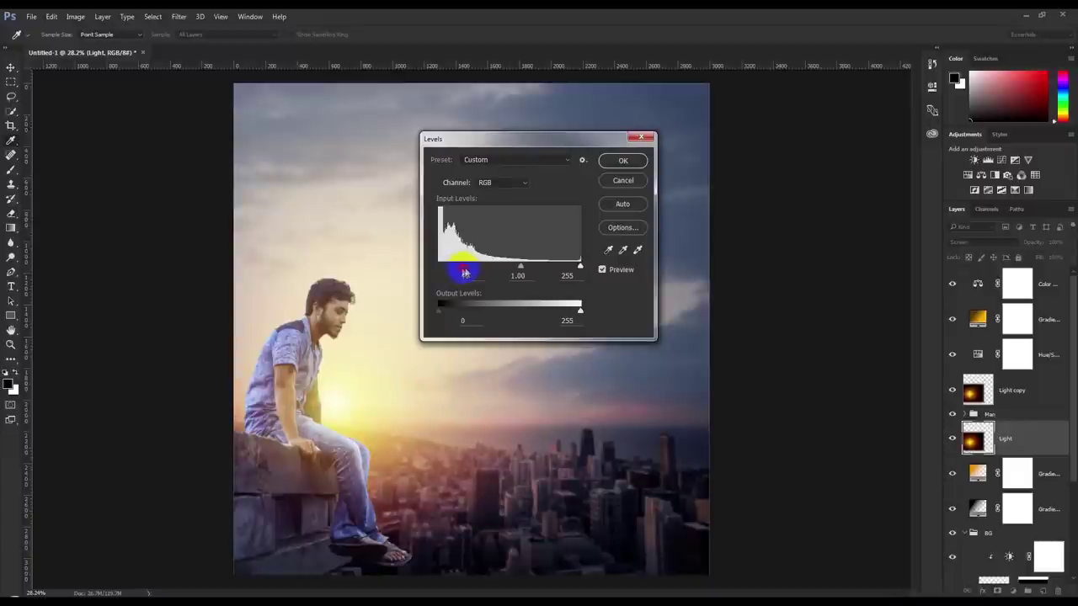
left_click(622, 163)
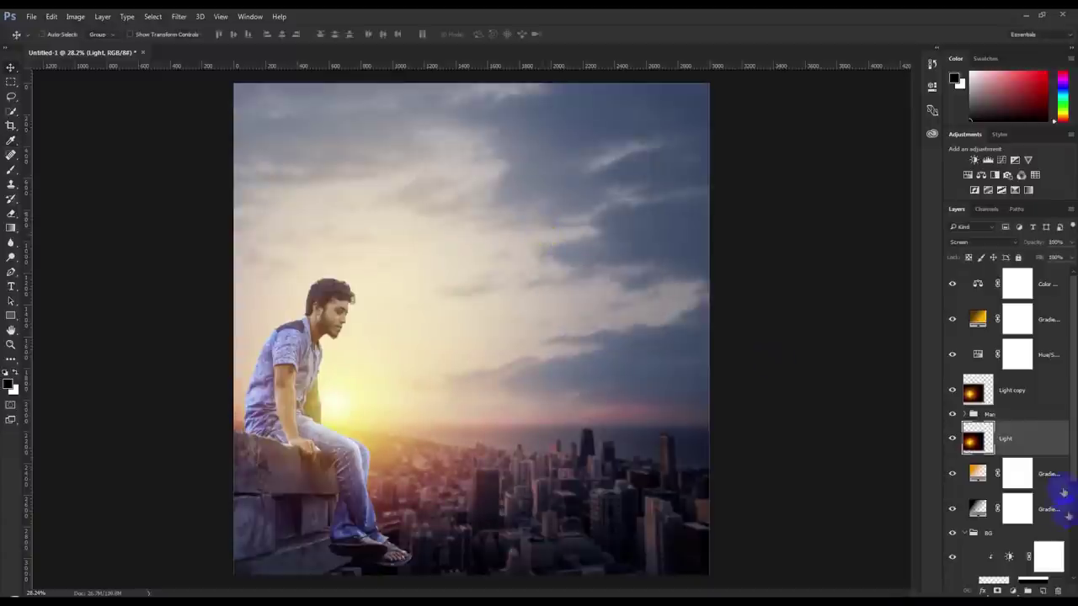
left_click(1022, 390, "ctrl")
left_click_drag(554, 415, 552, 431)
Stamp all visible layers into a merged Layer 3 above Color Balance 2
scroll(324, 335, "up", 2)
scroll(324, 336, "down", 3)
scroll(324, 336, "up", 1)
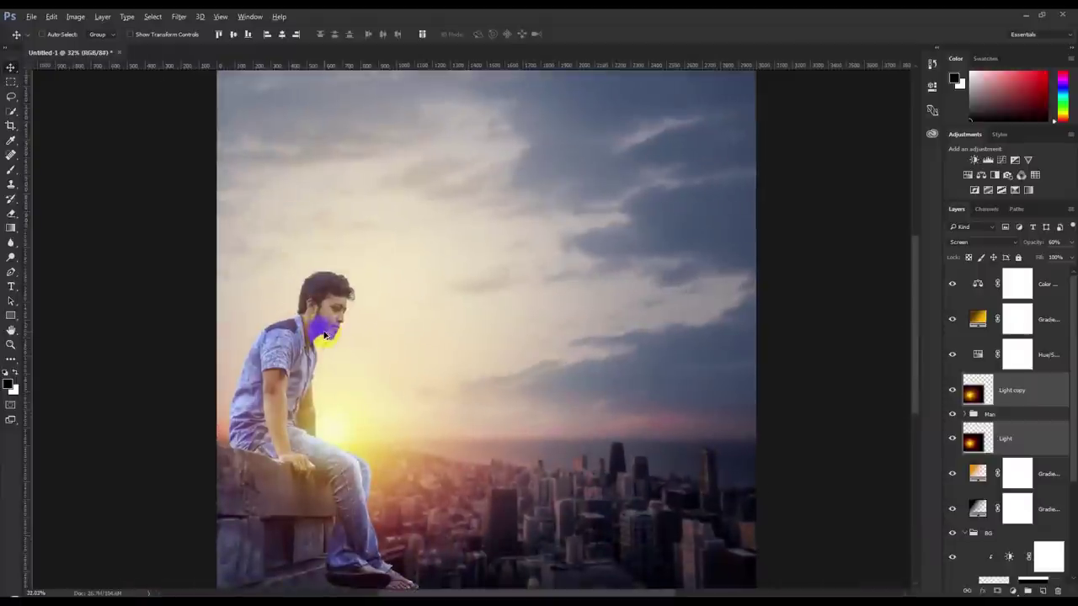
scroll(324, 335, "down", 1)
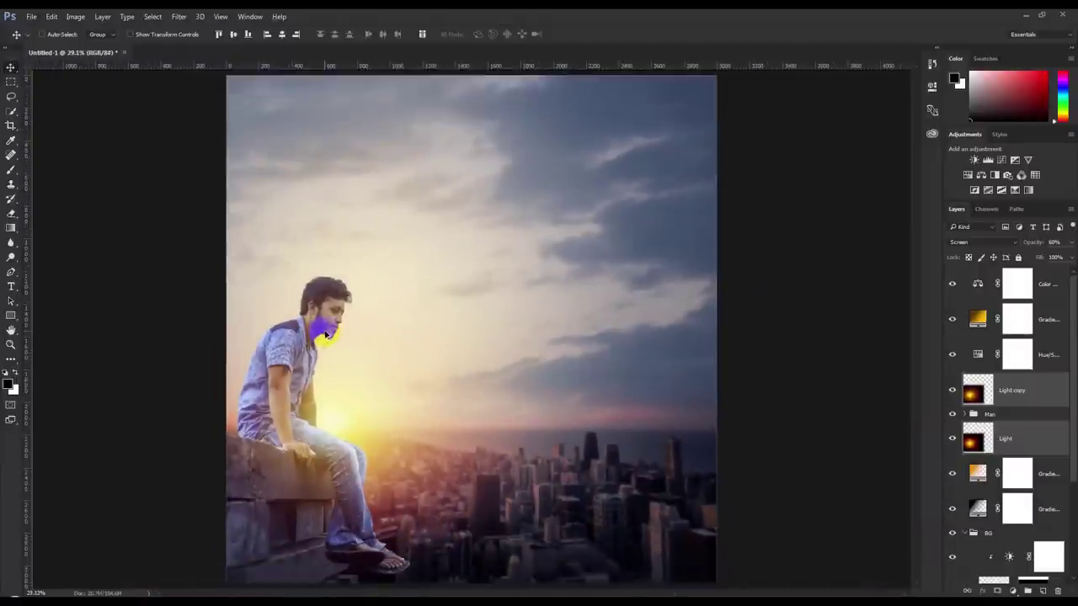
scroll(328, 336, "down", 1)
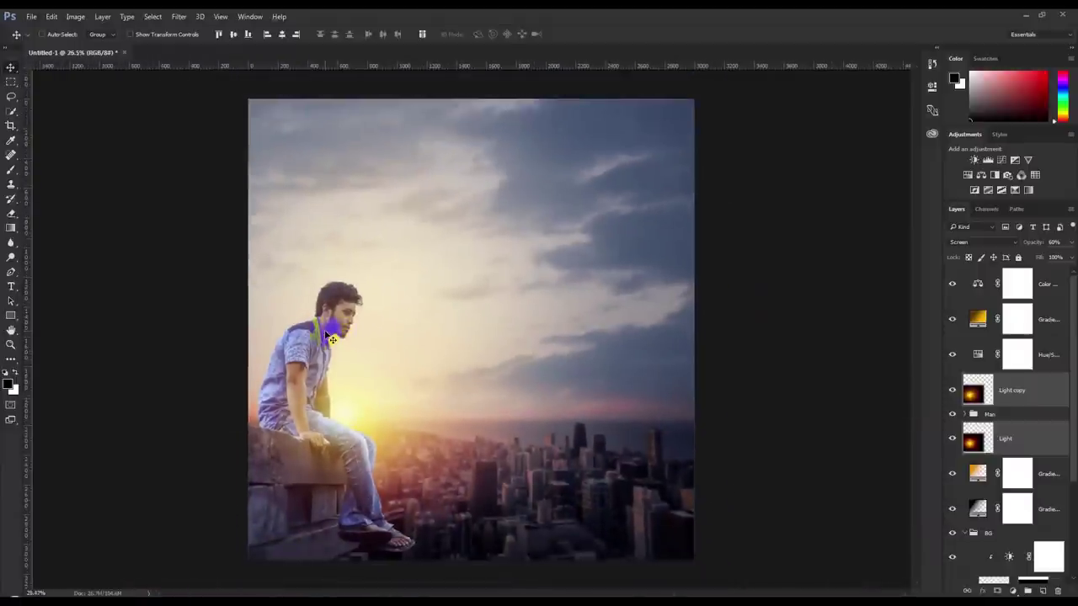
left_click(1041, 297)
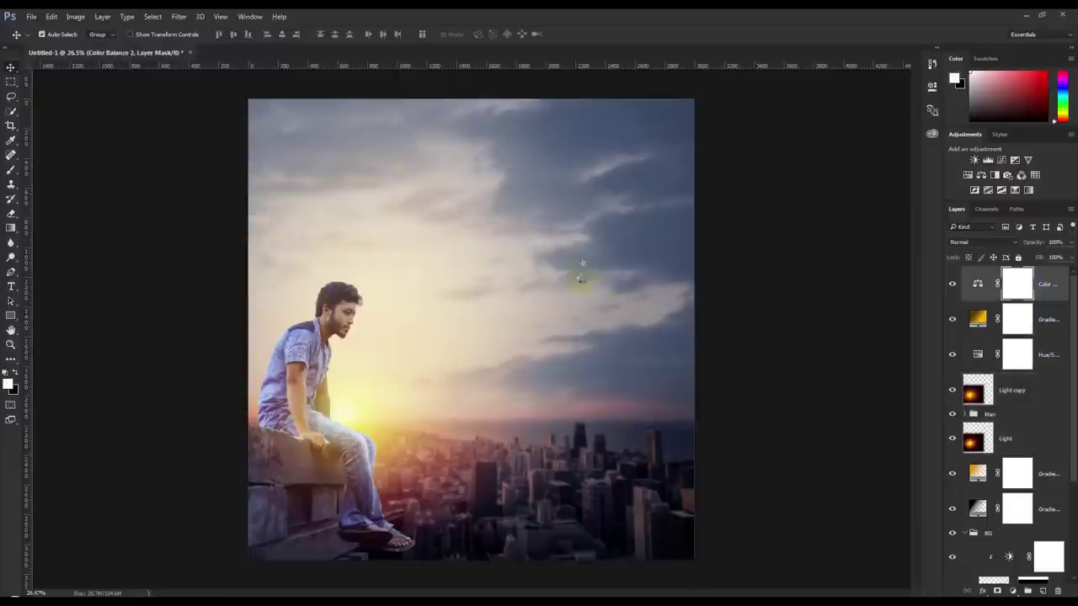
key("ctrl+shift+alt+e")
left_click(179, 17)
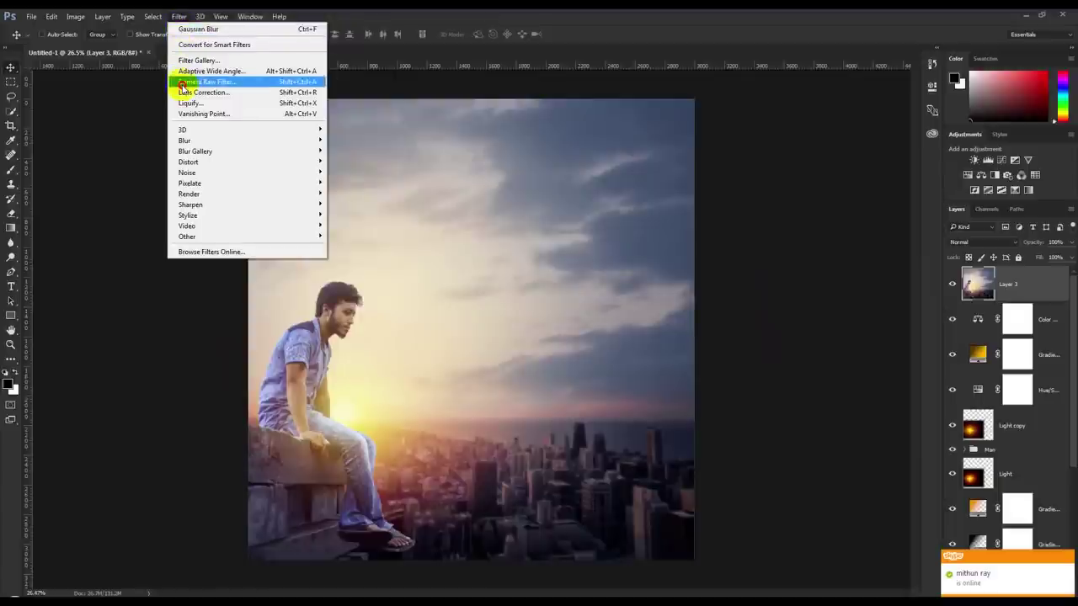
Draw a Camera Raw graduated filter on Layer 3 from the upper right toward the sun
left_click(182, 83)
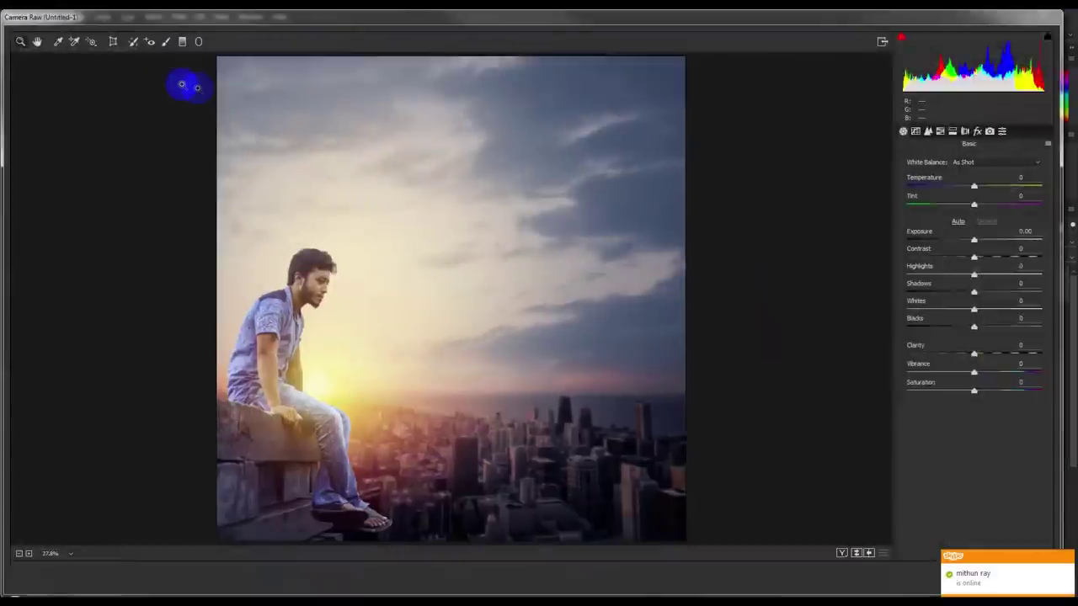
left_click(182, 51)
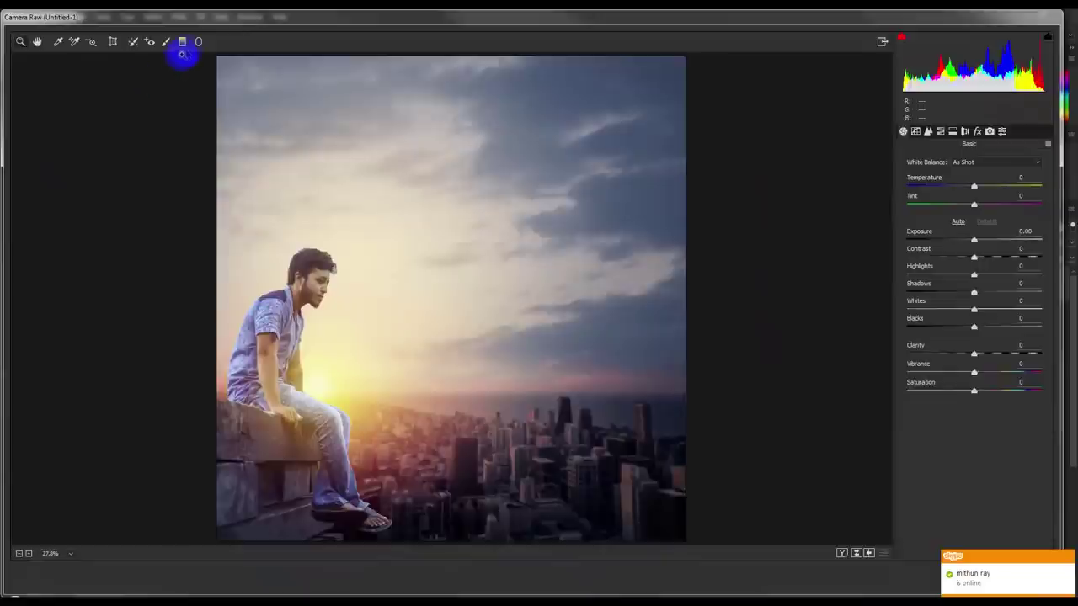
left_click(182, 41)
left_click_drag(546, 137, 375, 367)
Set the graduated filter to Exposure +0.80, Highlights +69 and Temperature -6
mouse_move(983, 226)
left_mouse_down()
mouse_move(966, 224)
mouse_move(994, 223)
left_mouse_up()
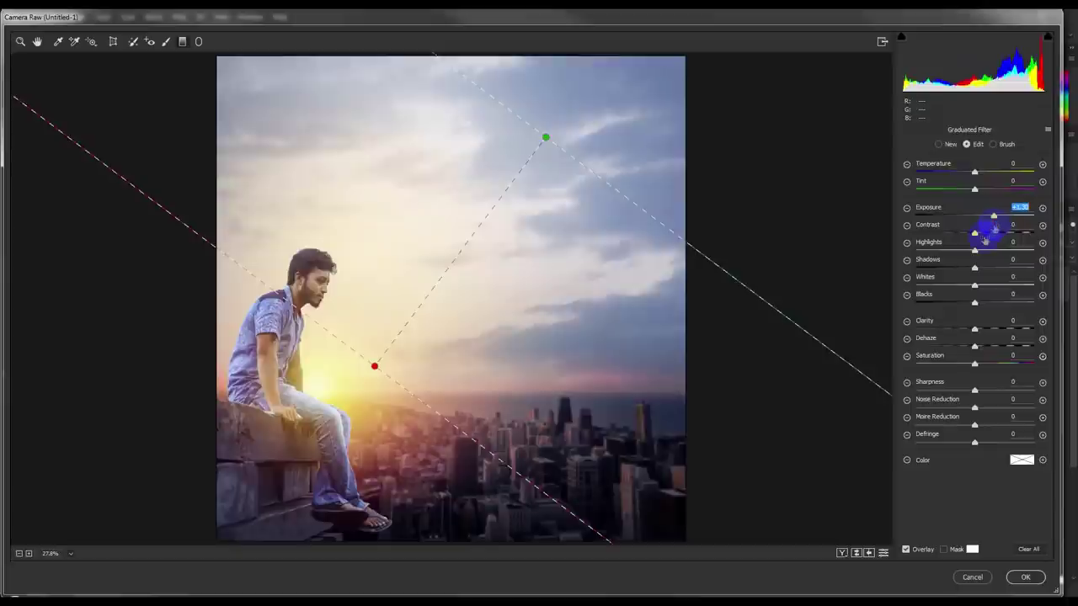
mouse_move(975, 248)
left_mouse_down()
mouse_move(982, 236)
mouse_move(941, 243)
mouse_move(960, 241)
left_mouse_up()
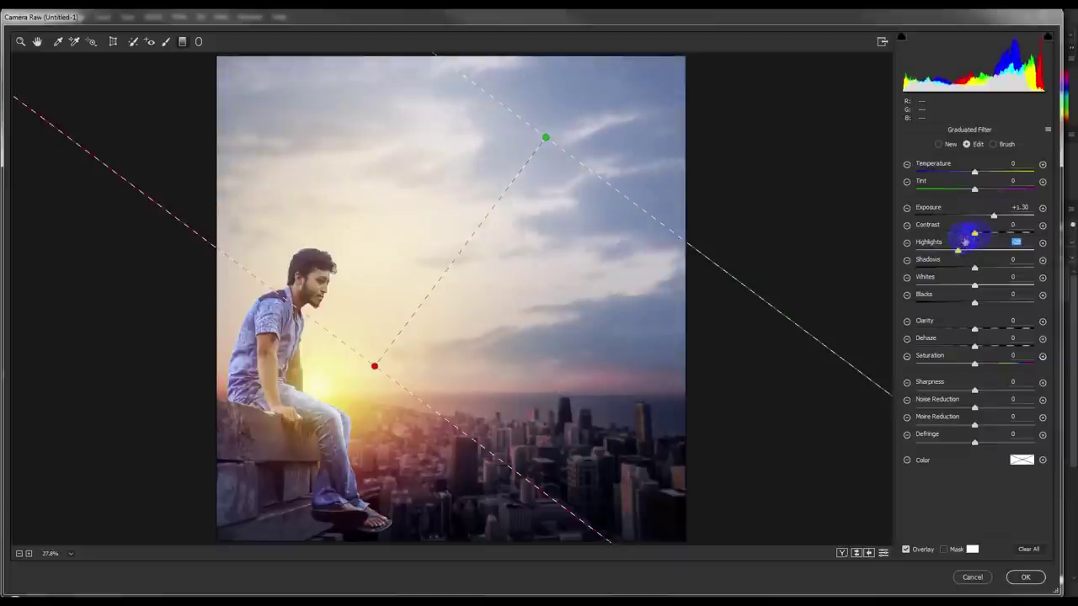
mouse_move(960, 241)
left_mouse_down()
mouse_move(1000, 248)
mouse_move(965, 252)
mouse_move(1017, 233)
mouse_move(1017, 243)
mouse_move(951, 221)
mouse_move(986, 210)
left_mouse_up()
mouse_move(974, 170)
left_mouse_down()
mouse_move(983, 172)
mouse_move(955, 174)
mouse_move(991, 188)
mouse_move(971, 200)
left_mouse_up()
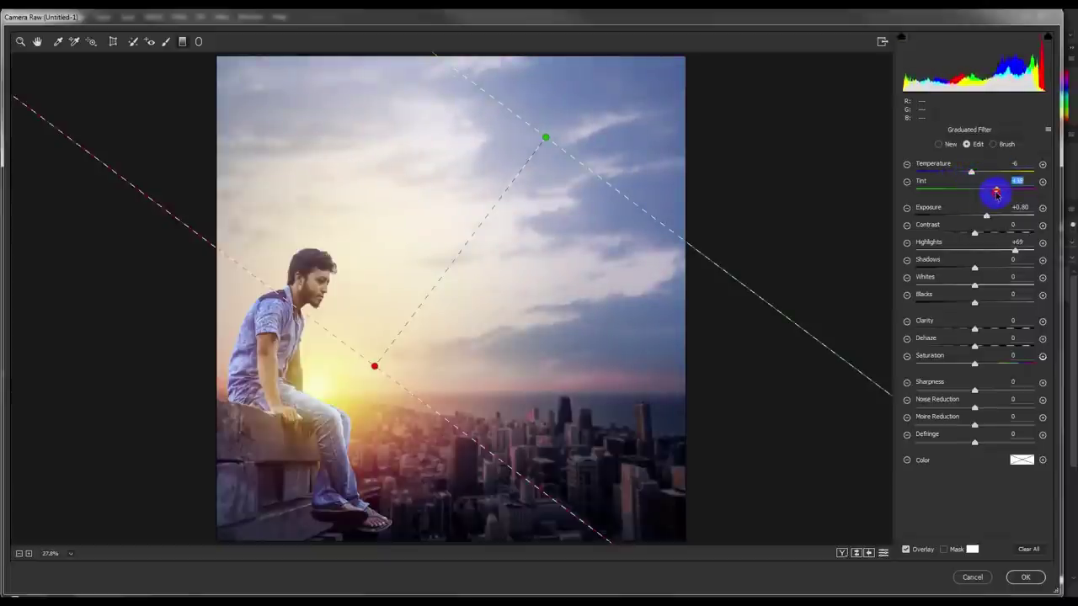